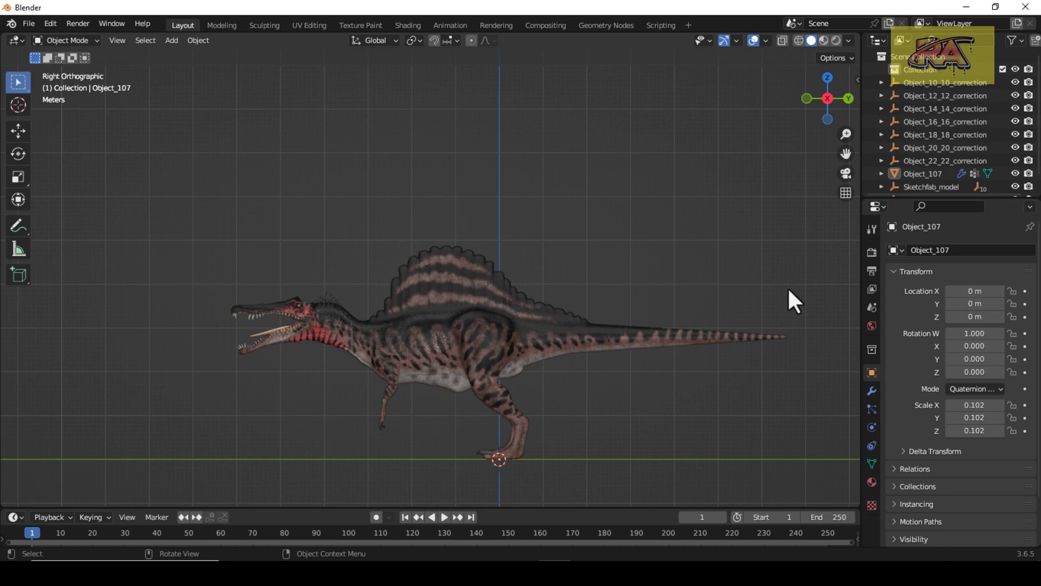
Annotate the dinosaur in right side view, circling and labelling its head, eye, neck, spine, tail, arm, limbs and fingers
{"action": "left_click_drag", "start_coordinate": [819, 112], "coordinate": [399, 130]}
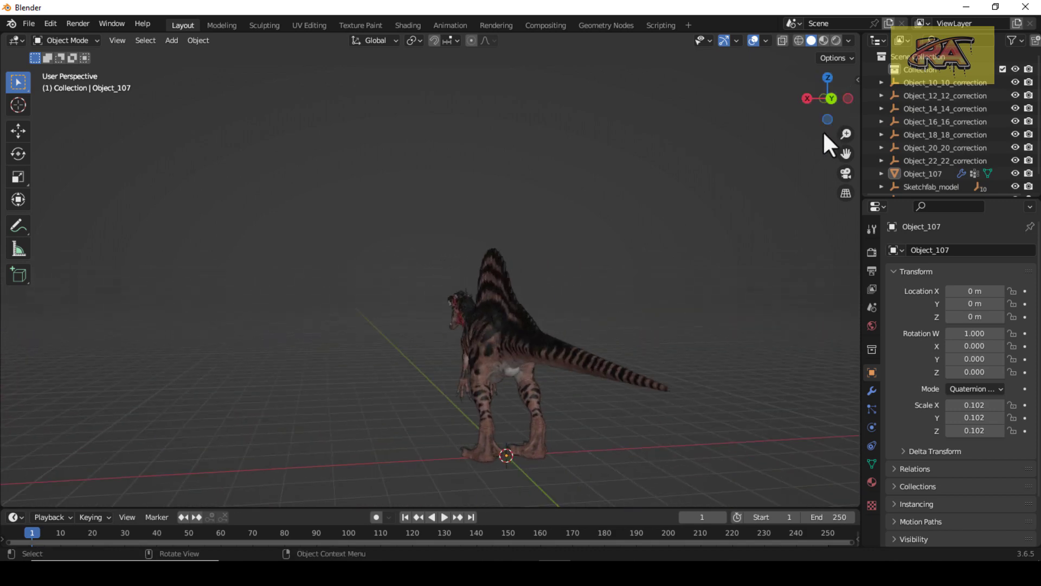
{"action": "key", "text": "KP_3"}
{"action": "left_click", "coordinate": [18, 226]}
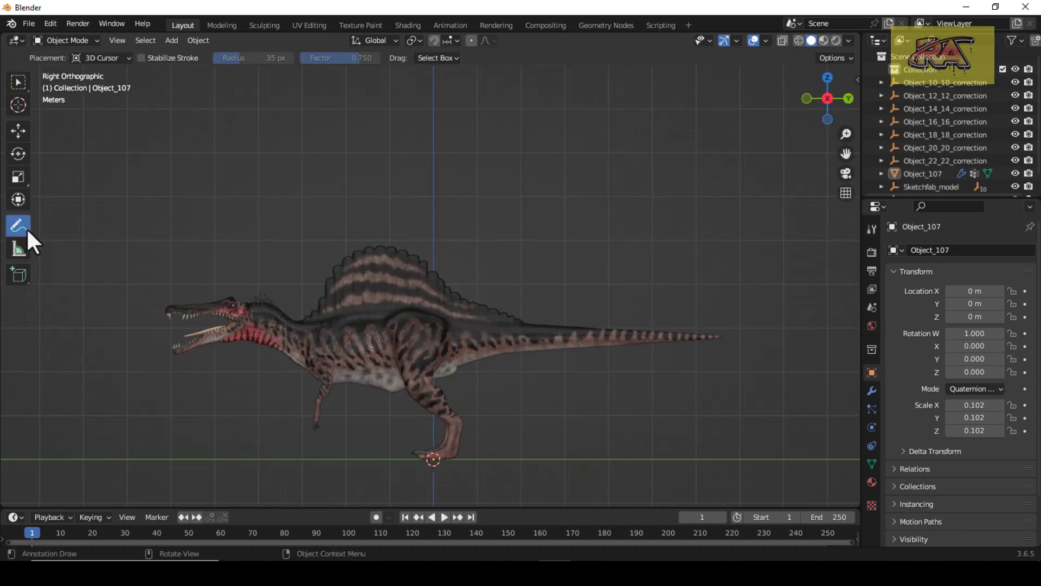
{"action": "mouse_move", "coordinate": [466, 339]}
{"action": "left_mouse_down"}
{"action": "mouse_move", "coordinate": [727, 325]}
{"action": "mouse_move", "coordinate": [491, 348]}
{"action": "left_mouse_up"}
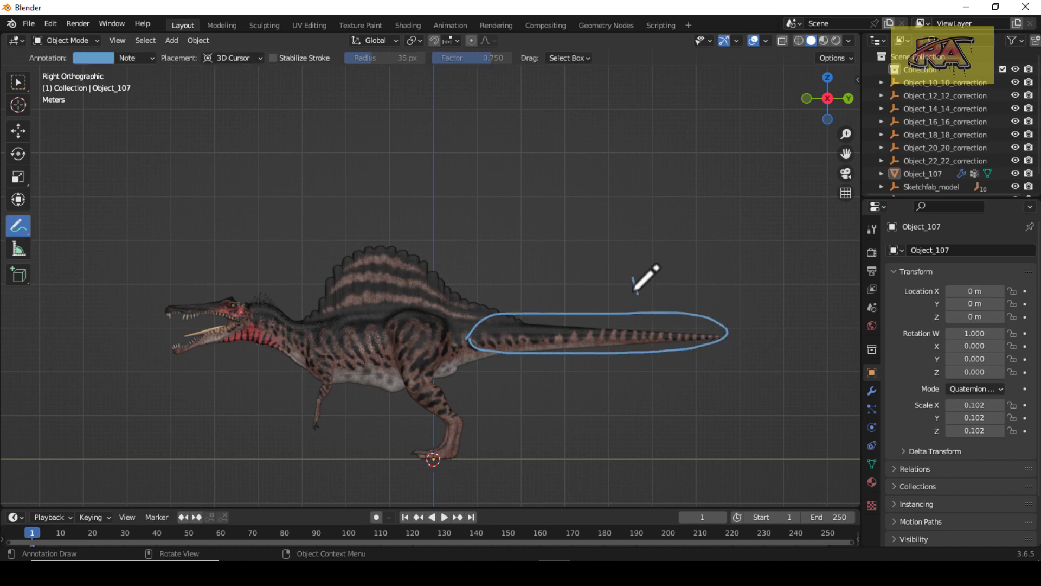
{"action": "left_click_drag", "start_coordinate": [378, 324], "coordinate": [168, 332]}
{"action": "mouse_move", "coordinate": [146, 261]}
{"action": "left_mouse_down"}
{"action": "mouse_move", "coordinate": [160, 285]}
{"action": "mouse_move", "coordinate": [215, 224]}
{"action": "mouse_move", "coordinate": [274, 280]}
{"action": "mouse_move", "coordinate": [305, 238]}
{"action": "left_mouse_up"}
{"action": "mouse_move", "coordinate": [428, 449]}
{"action": "left_mouse_down"}
{"action": "mouse_move", "coordinate": [434, 458]}
{"action": "mouse_move", "coordinate": [571, 441]}
{"action": "left_mouse_up"}
{"action": "mouse_move", "coordinate": [326, 428]}
{"action": "left_mouse_down"}
{"action": "mouse_move", "coordinate": [313, 437]}
{"action": "mouse_move", "coordinate": [326, 420]}
{"action": "left_mouse_up"}
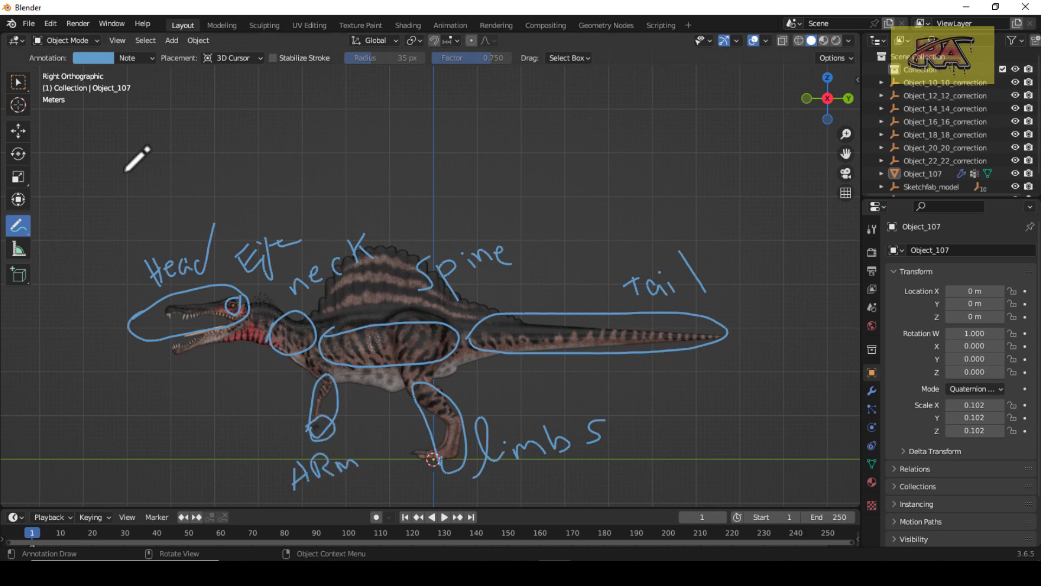
{"action": "left_click_drag", "start_coordinate": [133, 411], "coordinate": [206, 411]}
{"action": "scroll", "coordinate": [530, 395], "scroll_direction": "down", "scroll_amount": 3}
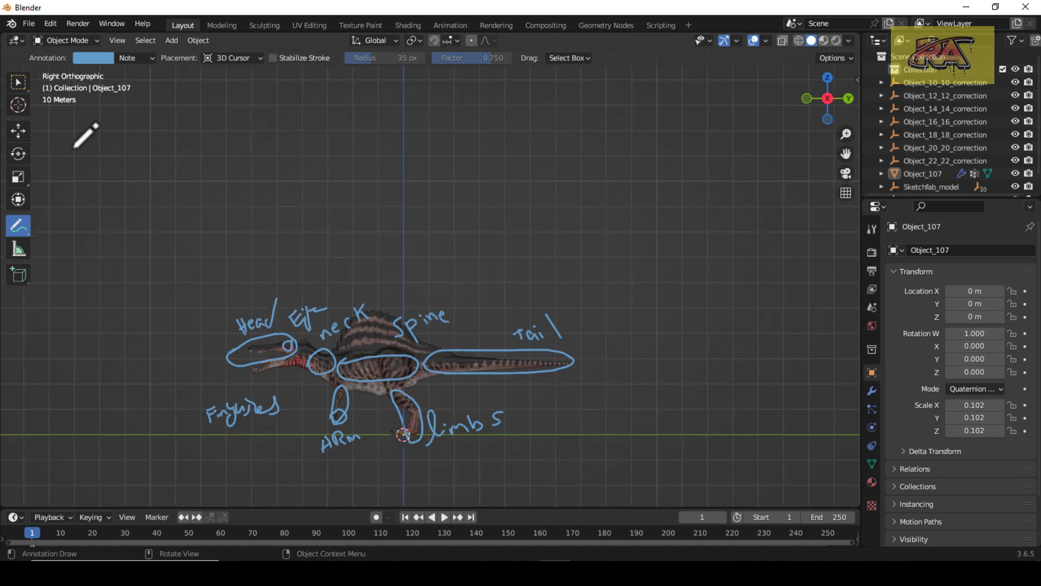
Return to the selection tool and hide the Note annotation layer
{"action": "left_click", "coordinate": [17, 81]}
{"action": "key", "text": "n"}
{"action": "left_click", "coordinate": [744, 431]}
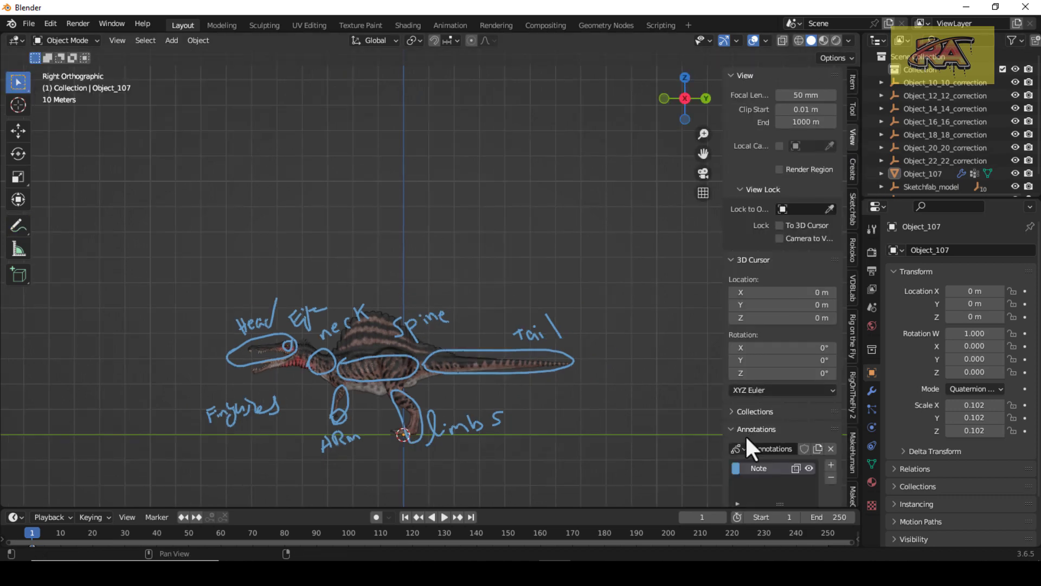
{"action": "scroll", "coordinate": [760, 428], "scroll_direction": "down", "scroll_amount": 3}
Find the Rigify add-on in the preferences by searching for "RIGI", and save the preferences
{"action": "left_click", "coordinate": [50, 23]}
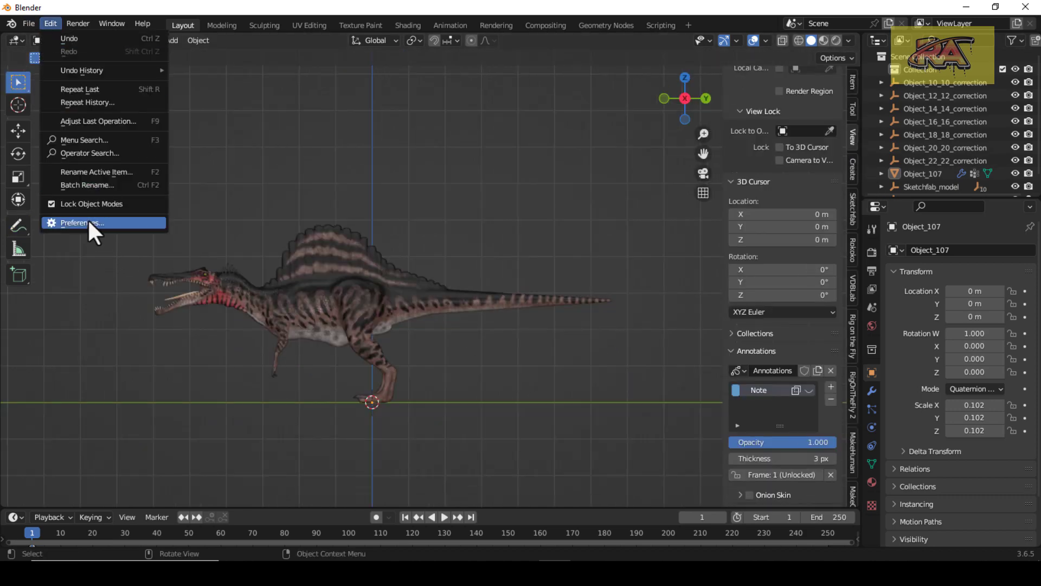
{"action": "left_click", "coordinate": [87, 219]}
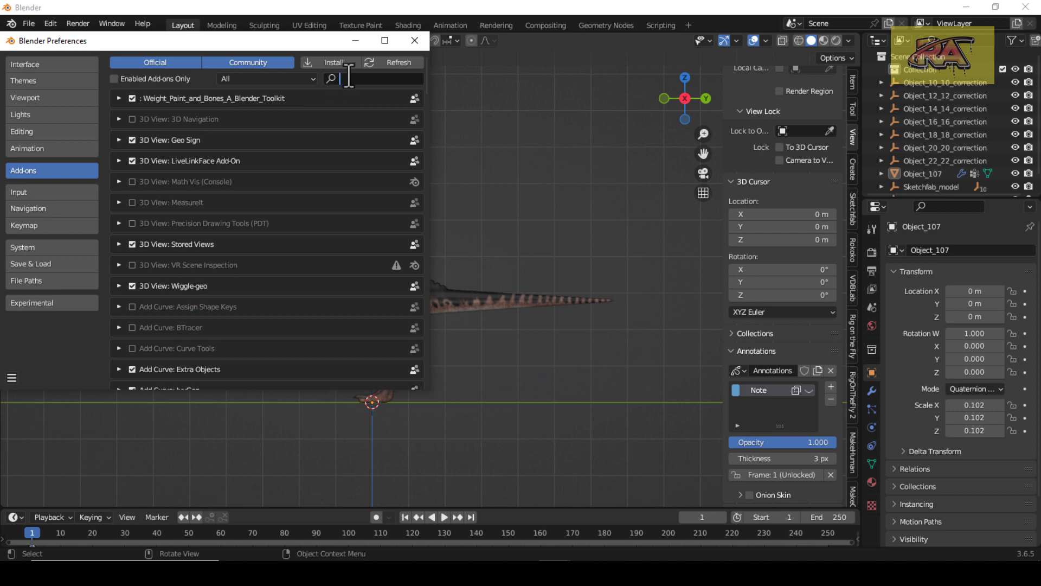
{"action": "type", "text": "RIGI"}
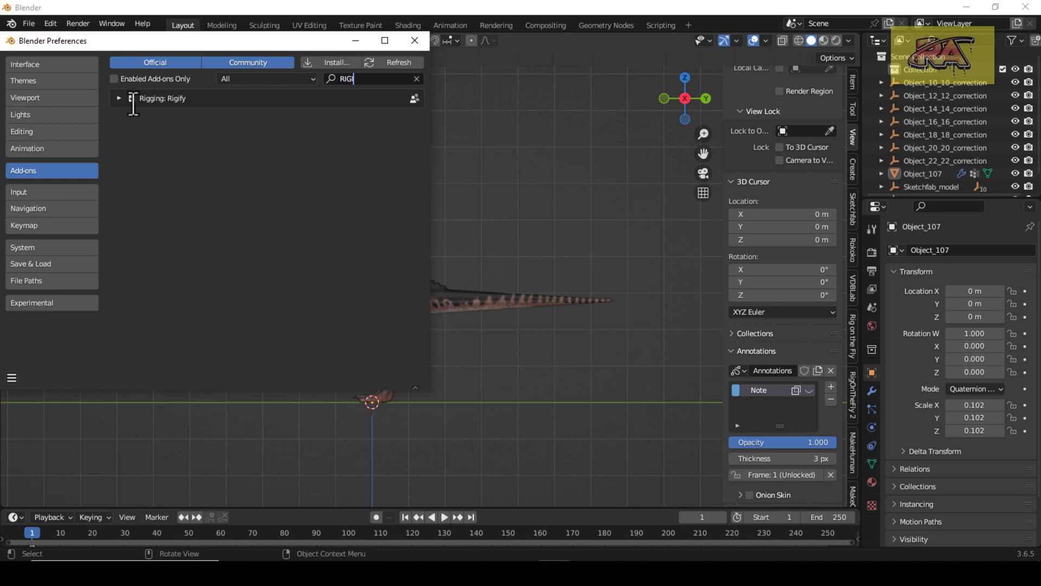
{"action": "left_click", "coordinate": [47, 263]}
{"action": "left_click", "coordinate": [11, 377]}
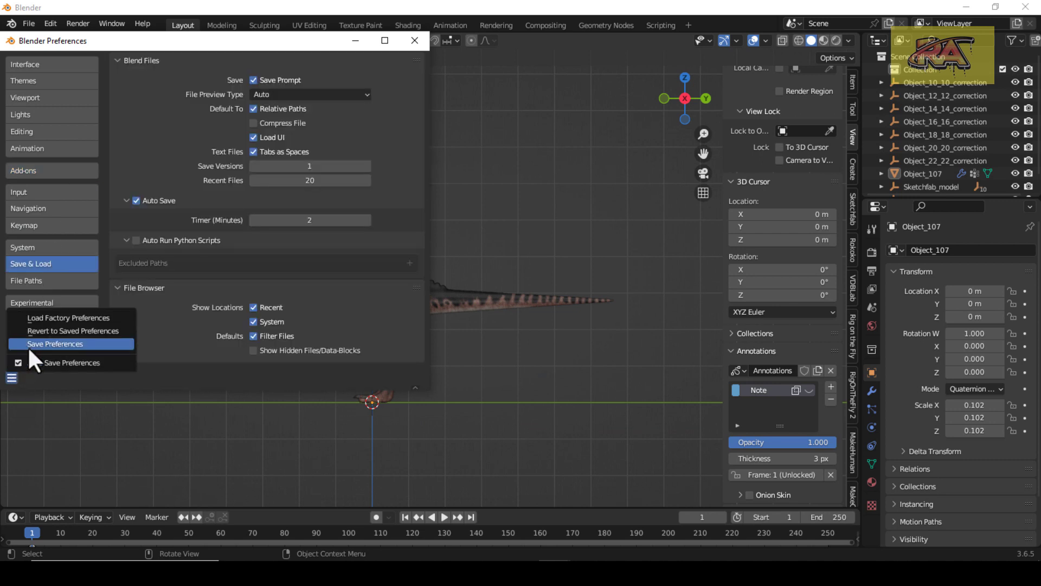
{"action": "left_click", "coordinate": [27, 346]}
{"action": "left_click", "coordinate": [415, 41]}
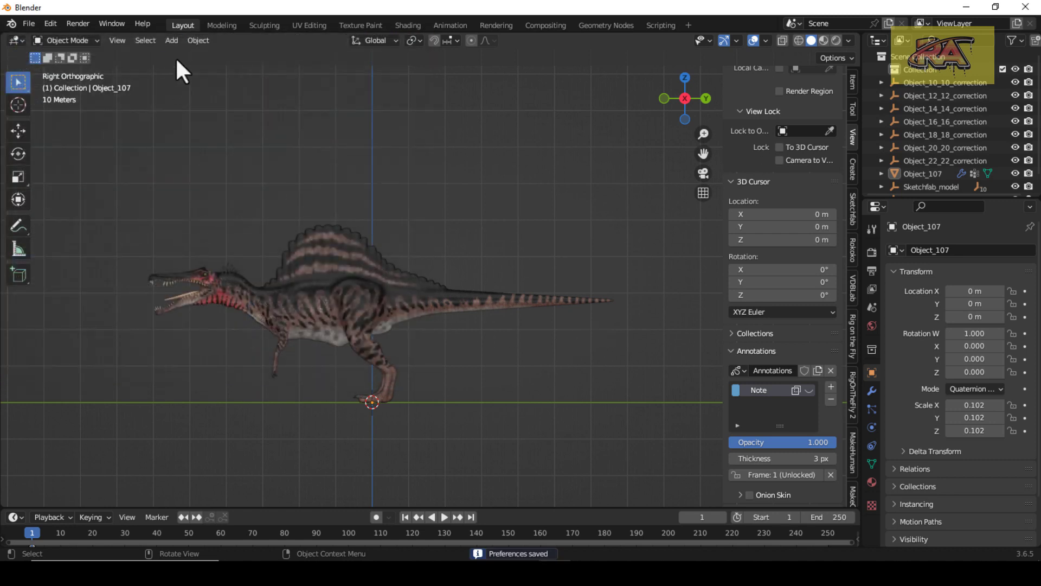
Add a single-bone armature at the world origin and scale it up to about 5.94
{"action": "left_click", "coordinate": [171, 40]}
{"action": "mouse_move", "coordinate": [203, 157]}
{"action": "left_click", "coordinate": [299, 154]}
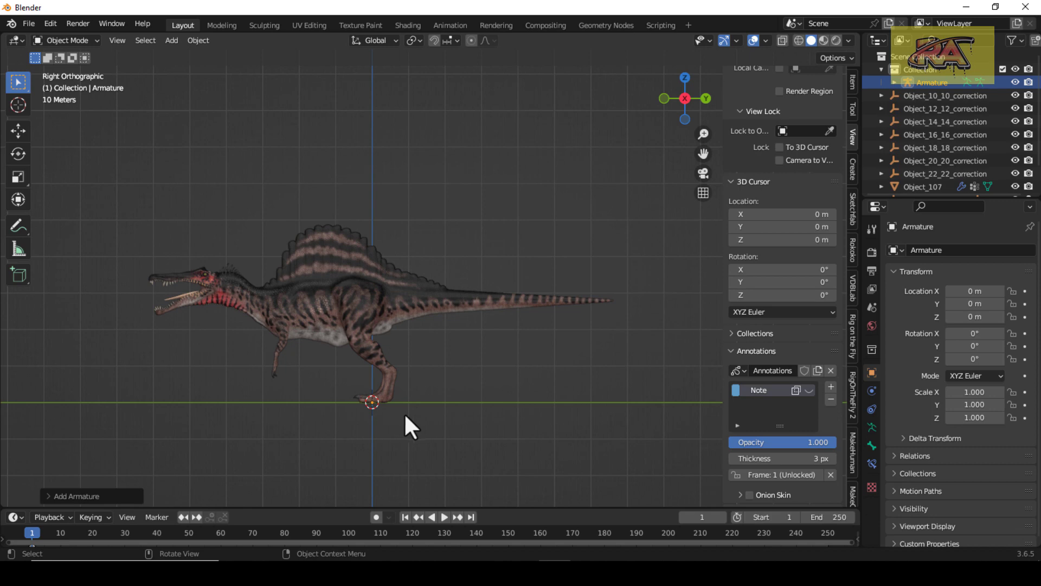
{"action": "scroll", "coordinate": [394, 408], "scroll_direction": "up", "scroll_amount": 7}
{"action": "key", "text": "s"}
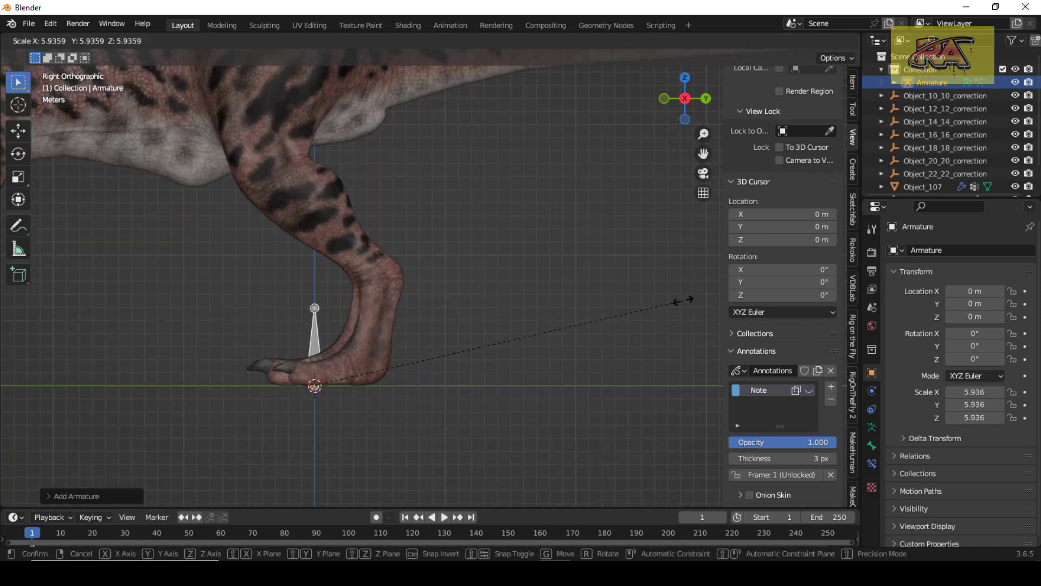
{"action": "left_click", "coordinate": [677, 404]}
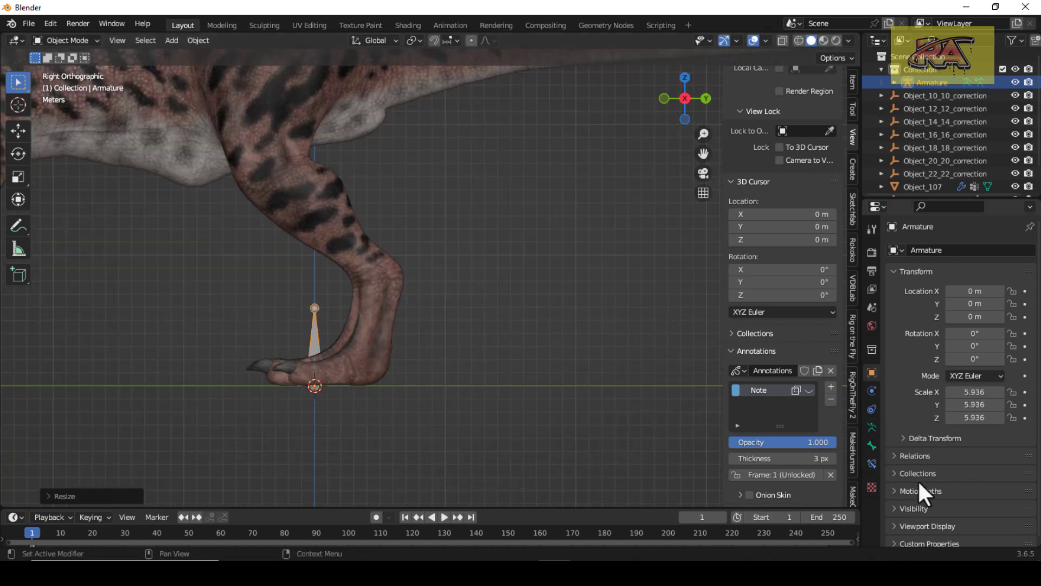
Set the armature's viewport display to In Front
{"action": "scroll", "coordinate": [917, 480], "scroll_direction": "down", "scroll_amount": 1}
{"action": "left_click", "coordinate": [900, 519]}
{"action": "scroll", "coordinate": [924, 523], "scroll_direction": "down", "scroll_amount": 3}
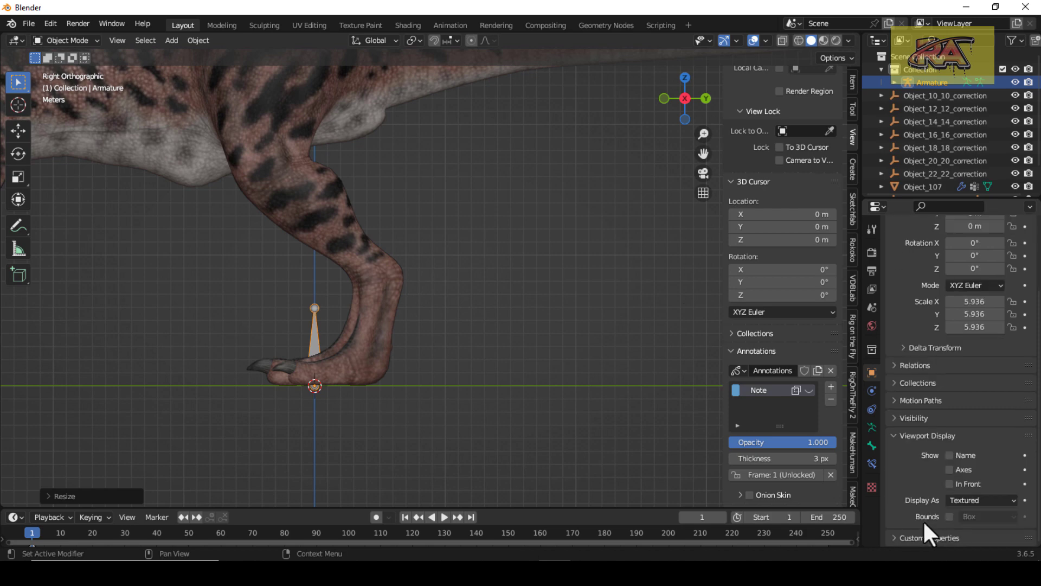
{"action": "scroll", "coordinate": [559, 380], "scroll_direction": "down", "scroll_amount": 3}
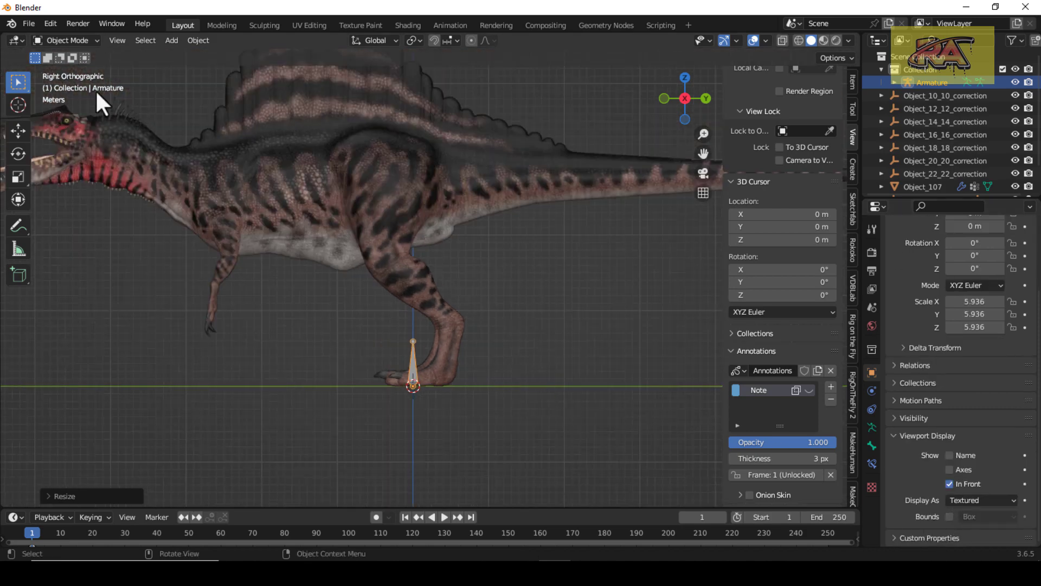
Delete the armature's default bone in Edit Mode
{"action": "left_click", "coordinate": [66, 41]}
{"action": "left_click", "coordinate": [68, 69]}
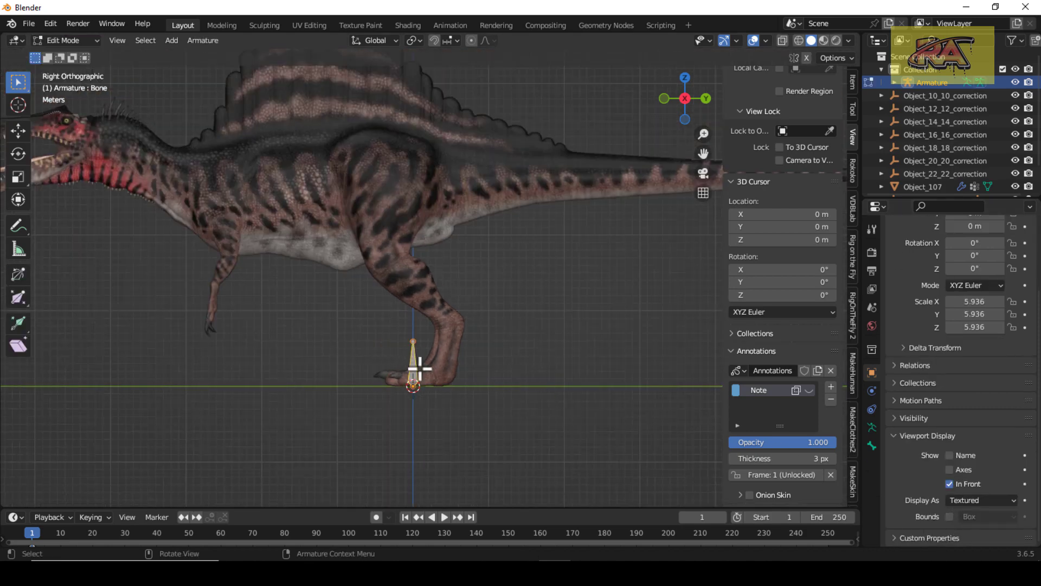
{"action": "key", "text": "x"}
{"action": "left_click", "coordinate": [428, 374]}
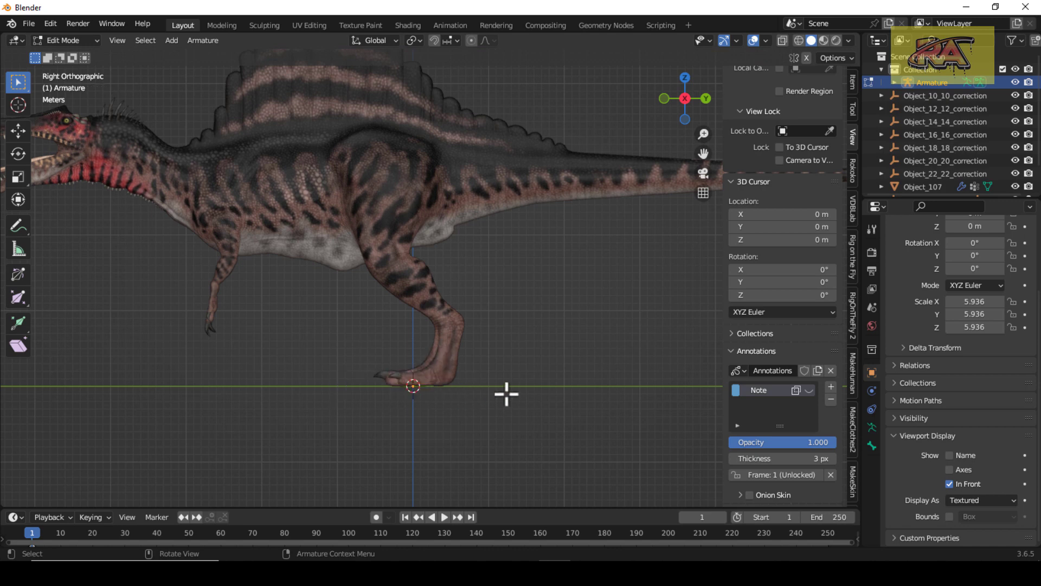
Filter the Rigify samples with "TAIL" and add the spines.basic_tail sample to the armature
{"action": "left_click", "coordinate": [871, 444]}
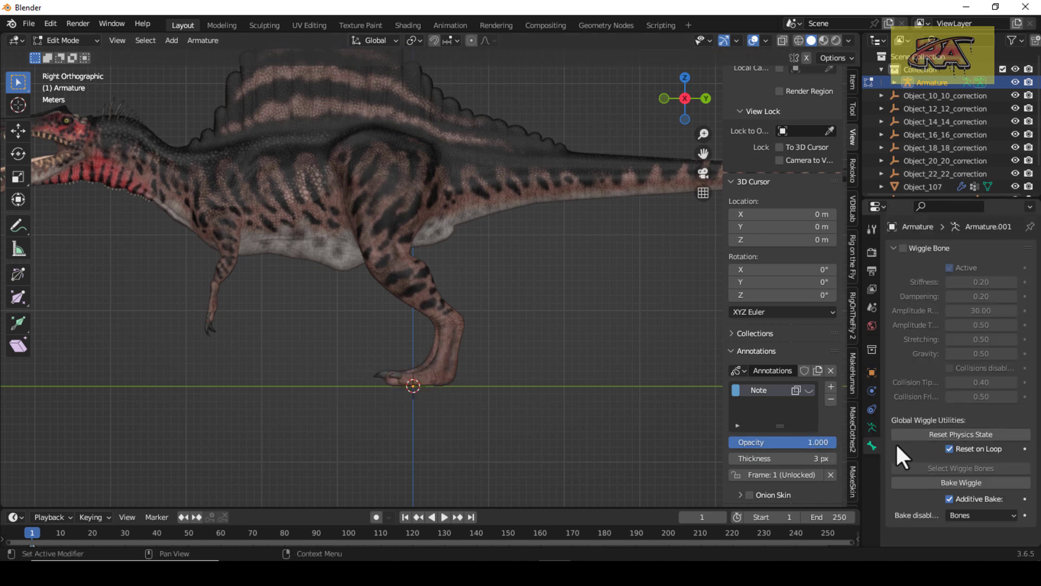
{"action": "left_click", "coordinate": [872, 427]}
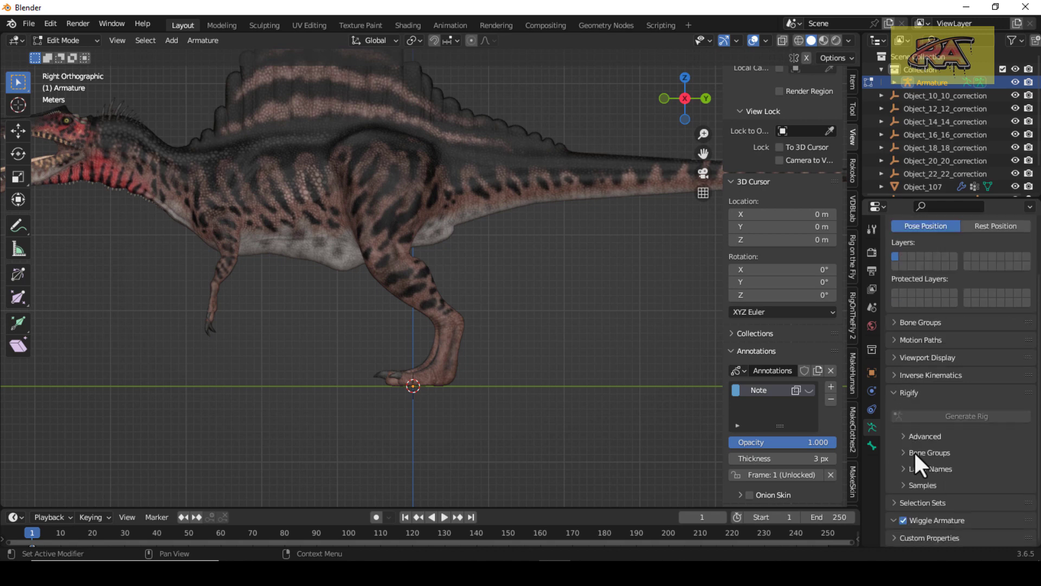
{"action": "left_click", "coordinate": [917, 486]}
{"action": "scroll", "coordinate": [955, 495], "scroll_direction": "down", "scroll_amount": 1}
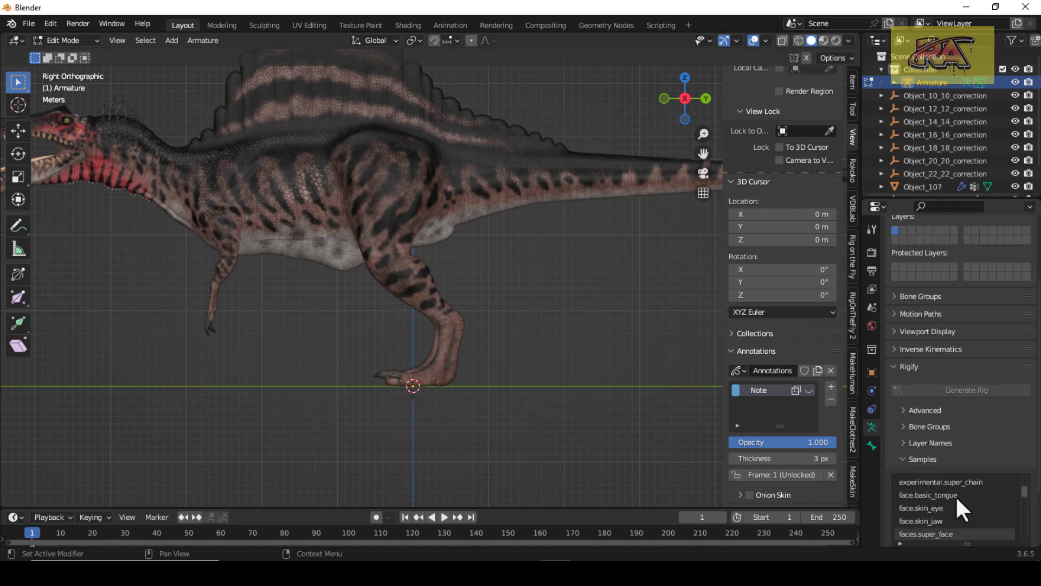
{"action": "scroll", "coordinate": [1031, 504], "scroll_direction": "down", "scroll_amount": 1}
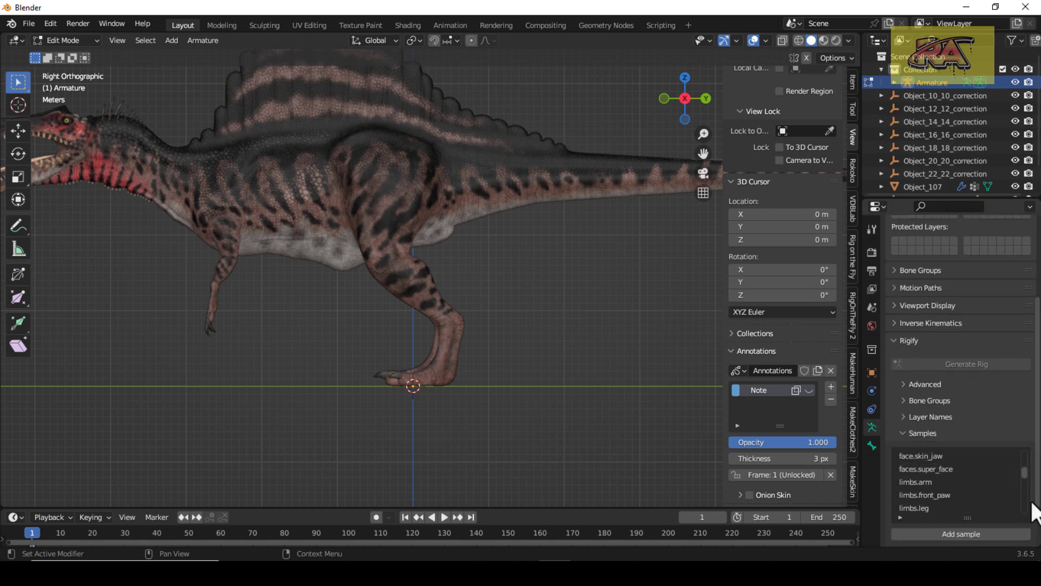
{"action": "left_click", "coordinate": [901, 517]}
{"action": "scroll", "coordinate": [945, 488], "scroll_direction": "down", "scroll_amount": 6}
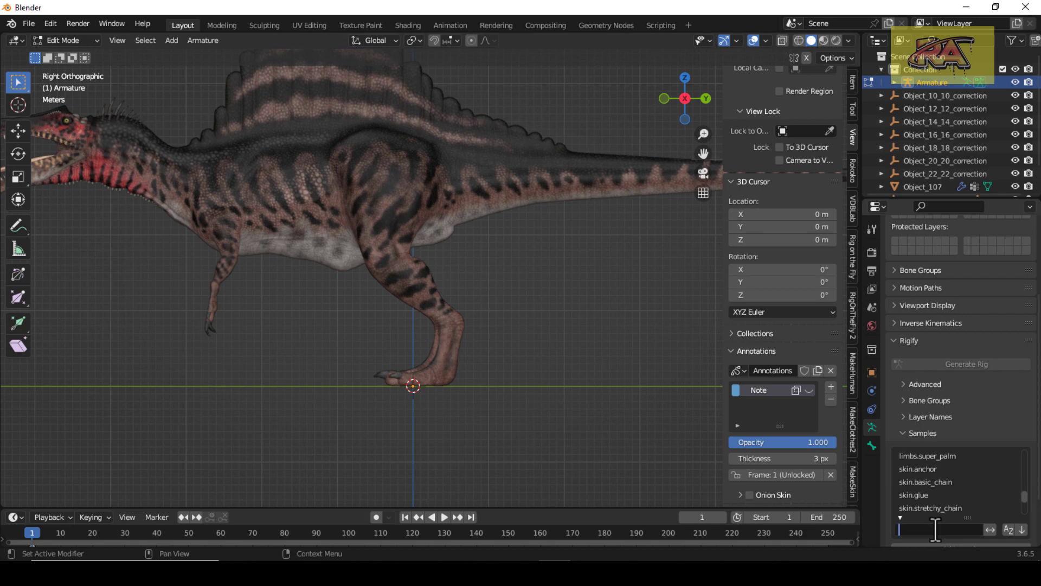
{"action": "type", "text": "TAIL"}
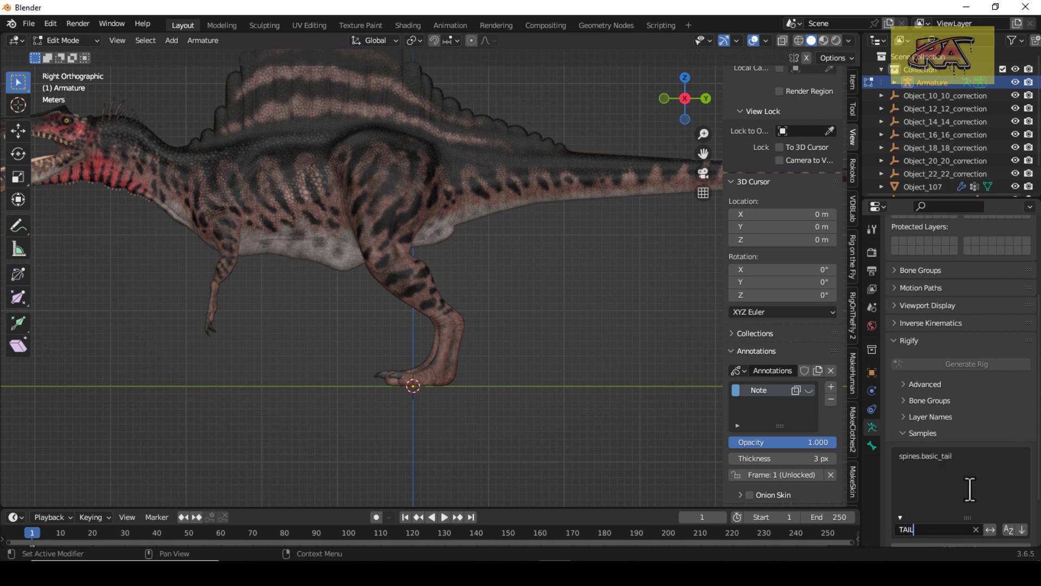
{"action": "left_click", "coordinate": [947, 455]}
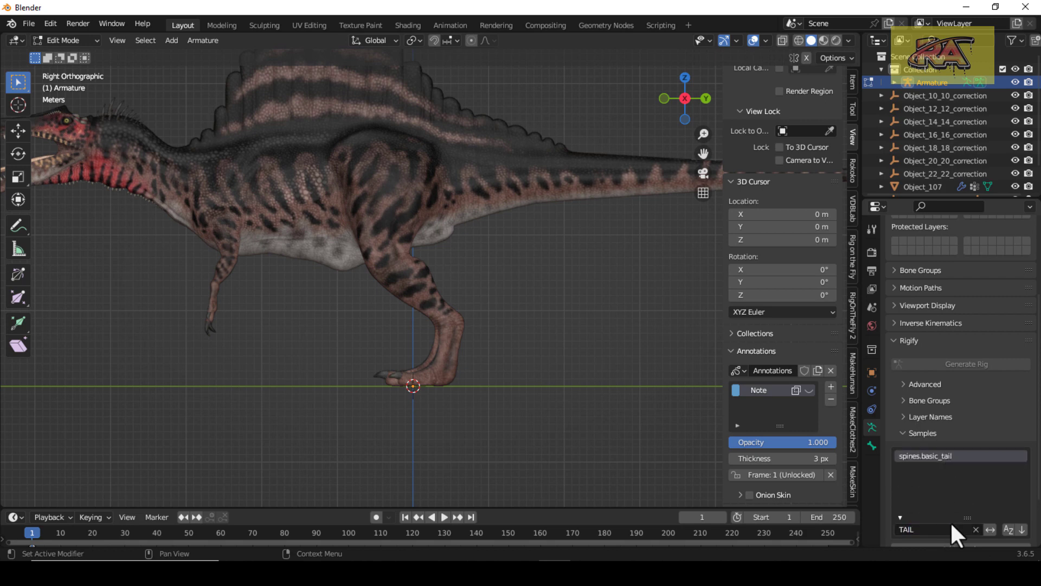
{"action": "scroll", "coordinate": [950, 521], "scroll_direction": "down", "scroll_amount": 2}
{"action": "left_click", "coordinate": [962, 497]}
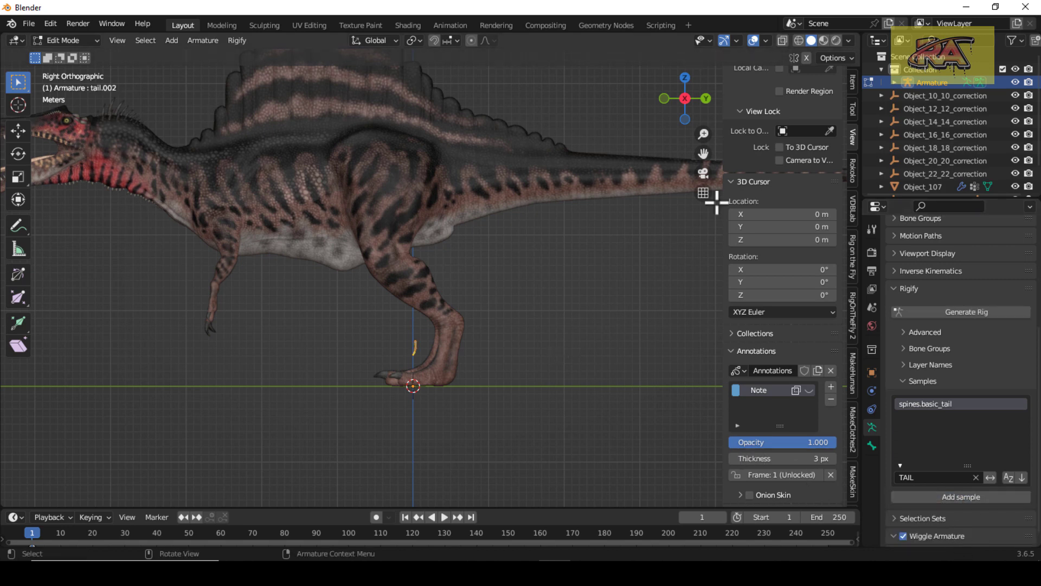
Scale up the tail bone chain, rotate it to point backward and move it onto the front half of the tail
{"action": "scroll", "coordinate": [708, 179], "scroll_direction": "down", "scroll_amount": 3}
{"action": "left_click_drag", "start_coordinate": [732, 181], "coordinate": [819, 179]}
{"action": "key", "text": "s"}
{"action": "left_click", "coordinate": [137, 424]}
{"action": "key", "text": "r"}
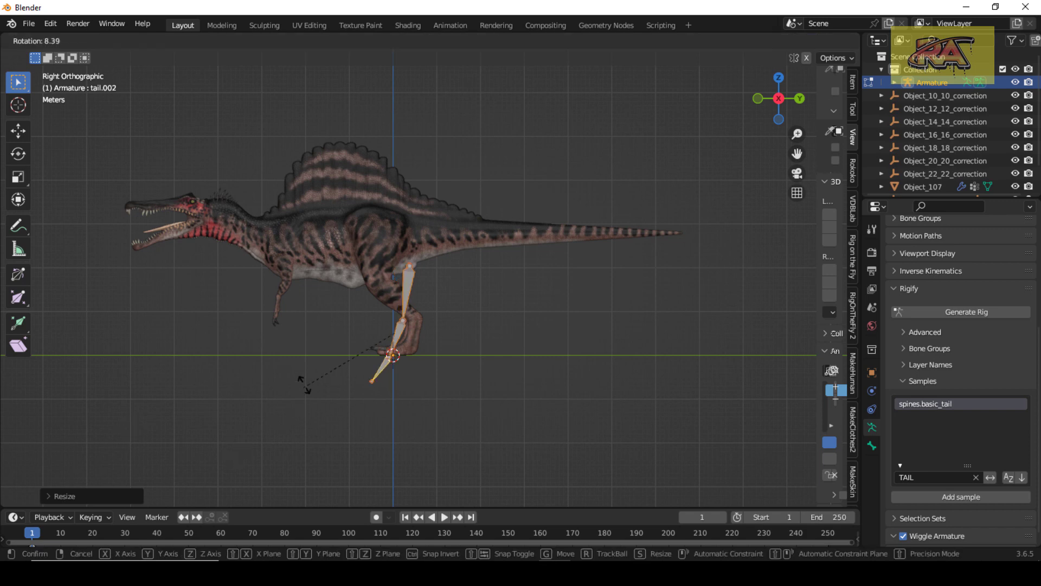
{"action": "left_click", "coordinate": [467, 407]}
{"action": "key", "text": "g"}
{"action": "left_click", "coordinate": [531, 327]}
{"action": "key", "text": "g"}
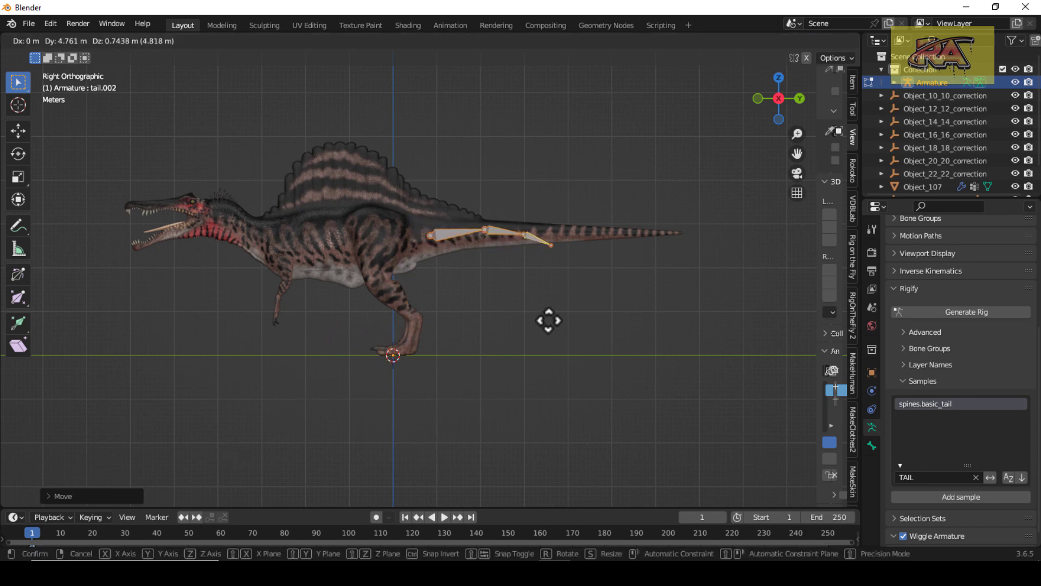
{"action": "left_click", "coordinate": [546, 325]}
Reposition the chain's four joints along the middle of the tail, extending the last bone to just past the tail's midpoint
{"action": "left_click", "coordinate": [483, 237]}
{"action": "key", "text": "g"}
{"action": "left_click", "coordinate": [479, 241]}
{"action": "left_click", "coordinate": [429, 240]}
{"action": "key", "text": "g"}
{"action": "left_click", "coordinate": [421, 244]}
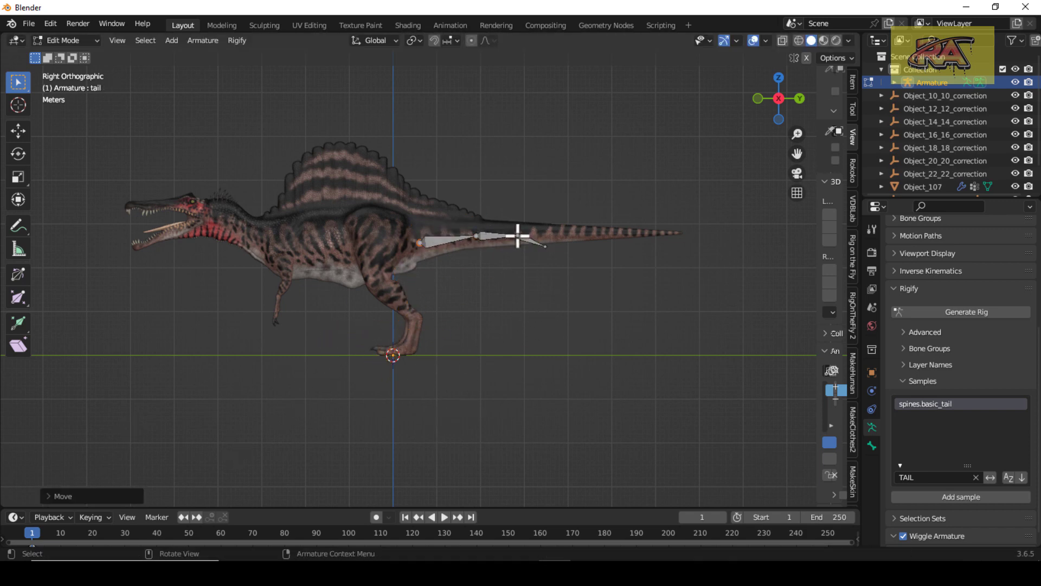
{"action": "left_click", "coordinate": [517, 235]}
{"action": "key", "text": "g"}
{"action": "left_click", "coordinate": [517, 233]}
{"action": "left_click", "coordinate": [544, 248]}
{"action": "key", "text": "g"}
{"action": "left_click", "coordinate": [573, 233]}
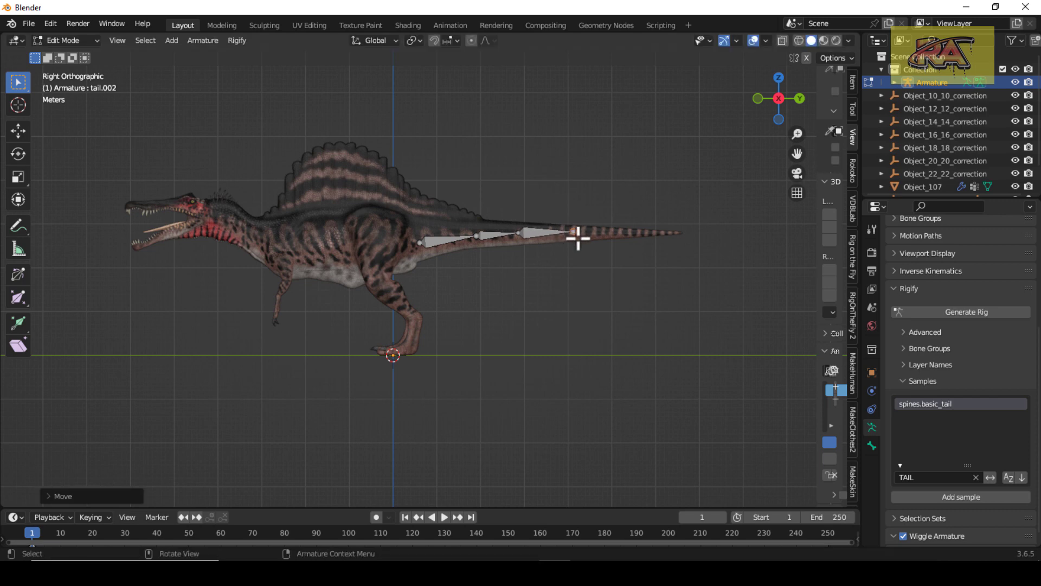
Extrude two more bones from the end of the tail chain to the tip of the tail
{"action": "key", "text": "e"}
{"action": "left_click", "coordinate": [625, 235]}
{"action": "key", "text": "e"}
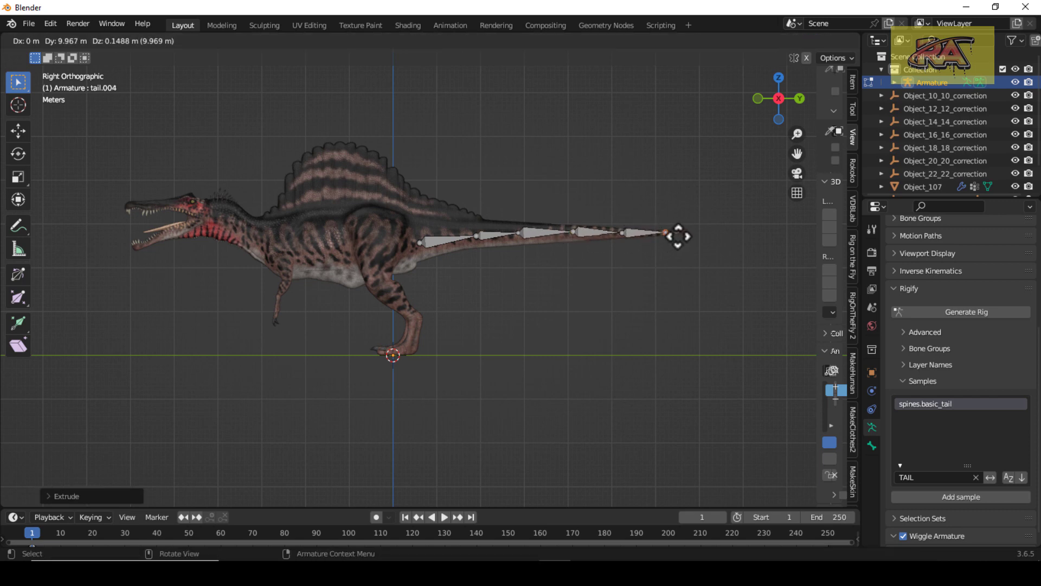
{"action": "left_click", "coordinate": [679, 236]}
Move the tail chain's base joint slightly up and forward toward the hips, and shift the second joint forward along the tail
{"action": "left_click", "coordinate": [420, 248]}
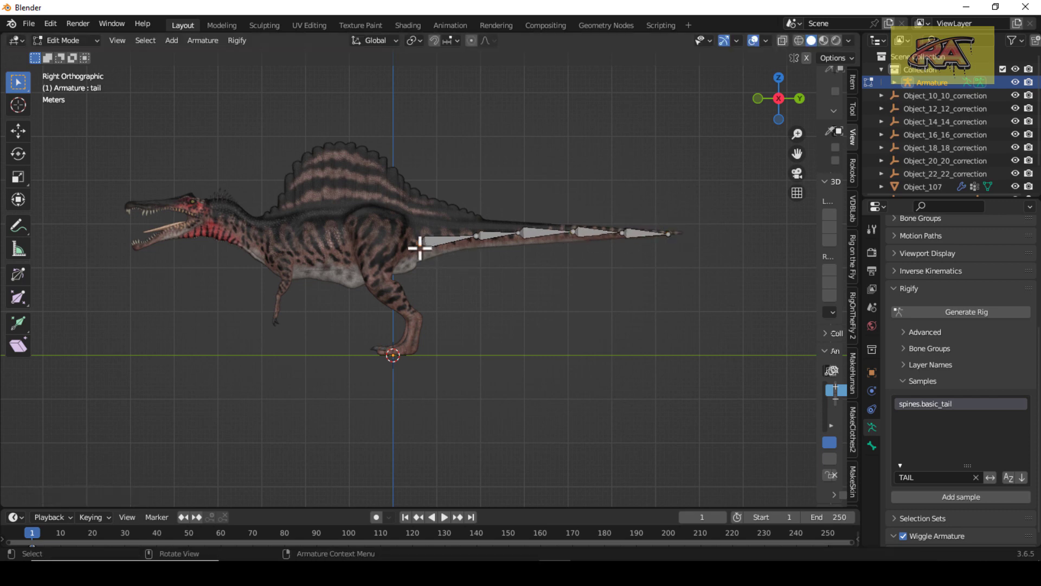
{"action": "key", "text": "g"}
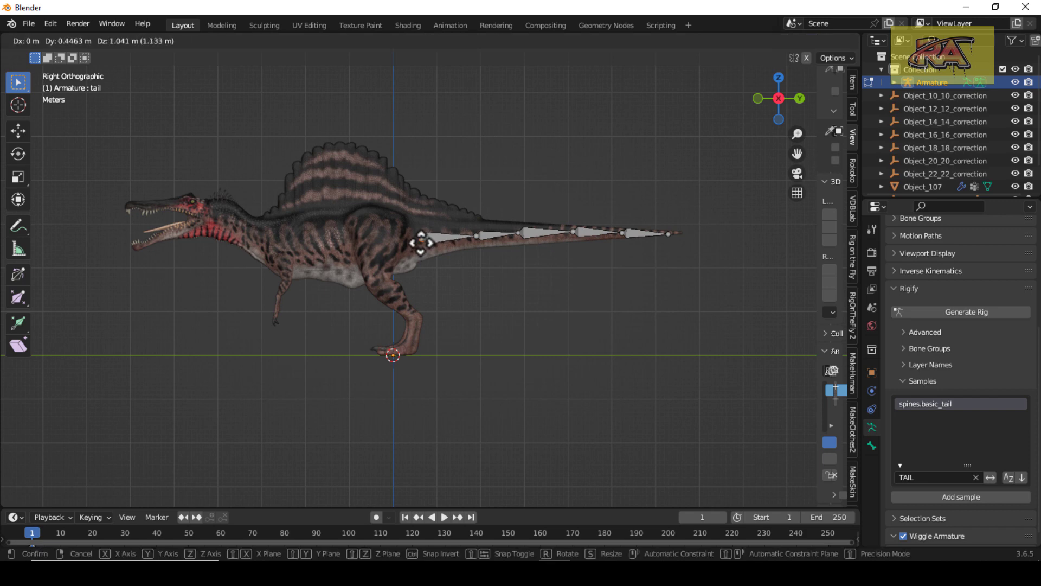
{"action": "left_click", "coordinate": [418, 246]}
{"action": "key", "text": "g"}
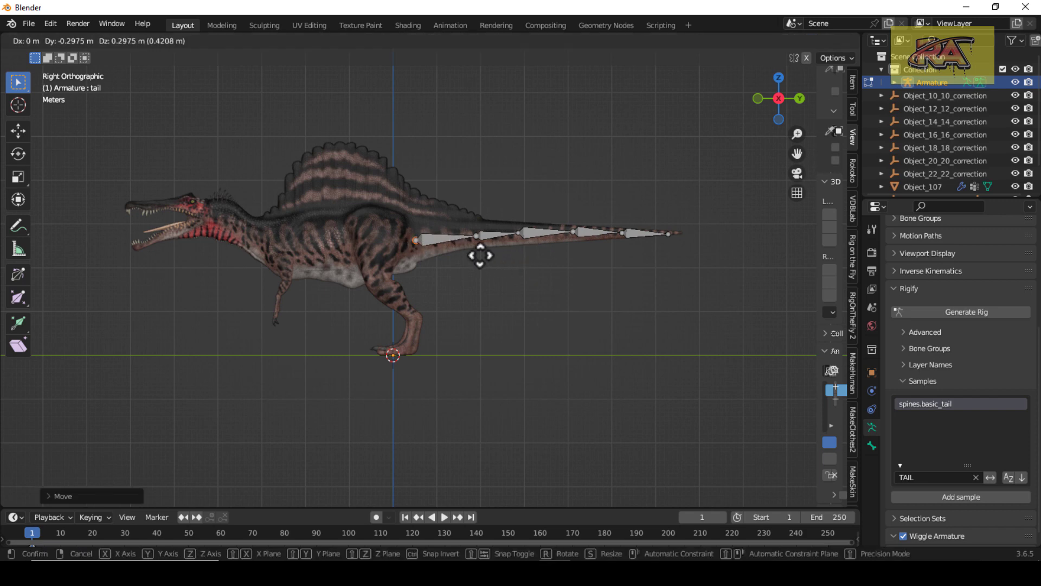
{"action": "left_click", "coordinate": [479, 254]}
{"action": "left_click", "coordinate": [481, 237]}
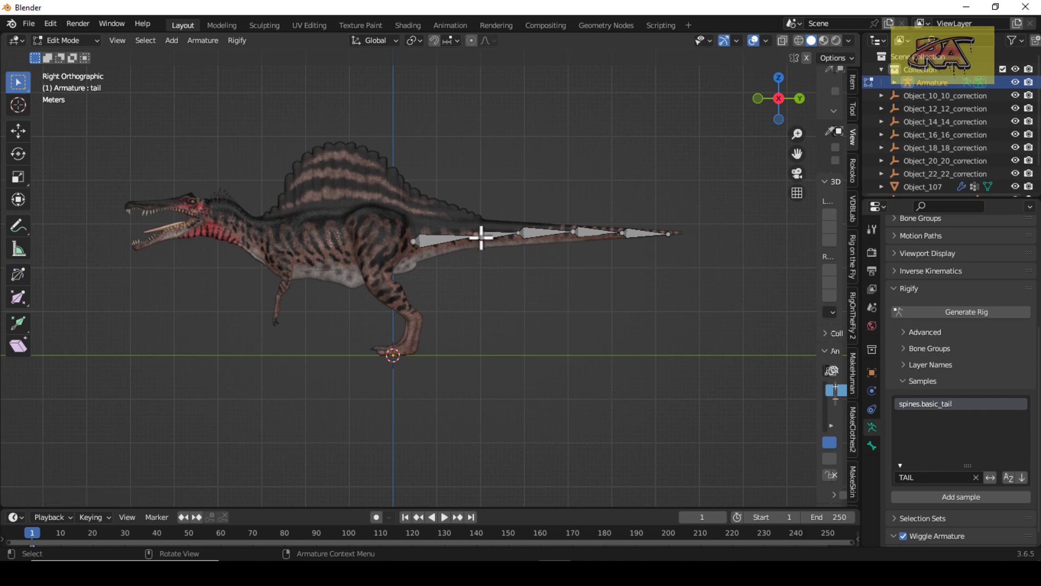
{"action": "key", "text": "g"}
{"action": "left_click", "coordinate": [472, 236]}
Filter the Rigify samples with "SPINE" and add the spines.basic_spine sample to the armature
{"action": "left_click", "coordinate": [933, 477]}
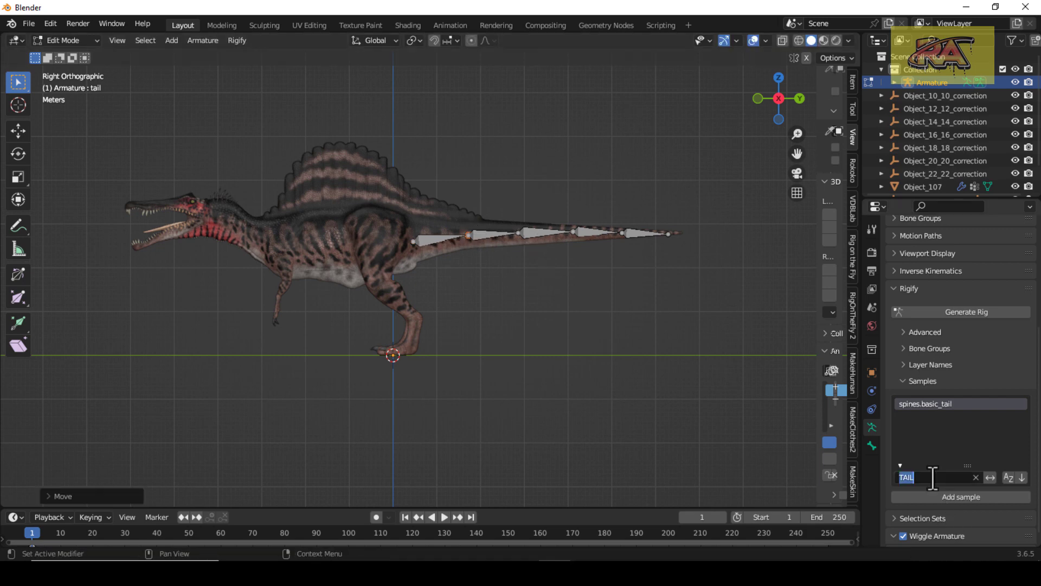
{"action": "type", "text": "SPINE"}
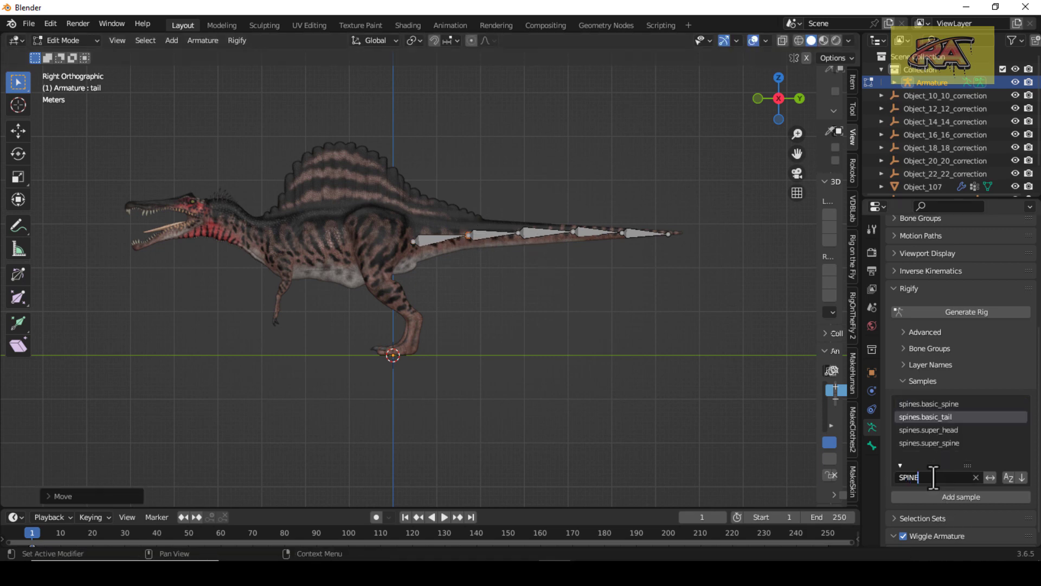
{"action": "left_click", "coordinate": [943, 403]}
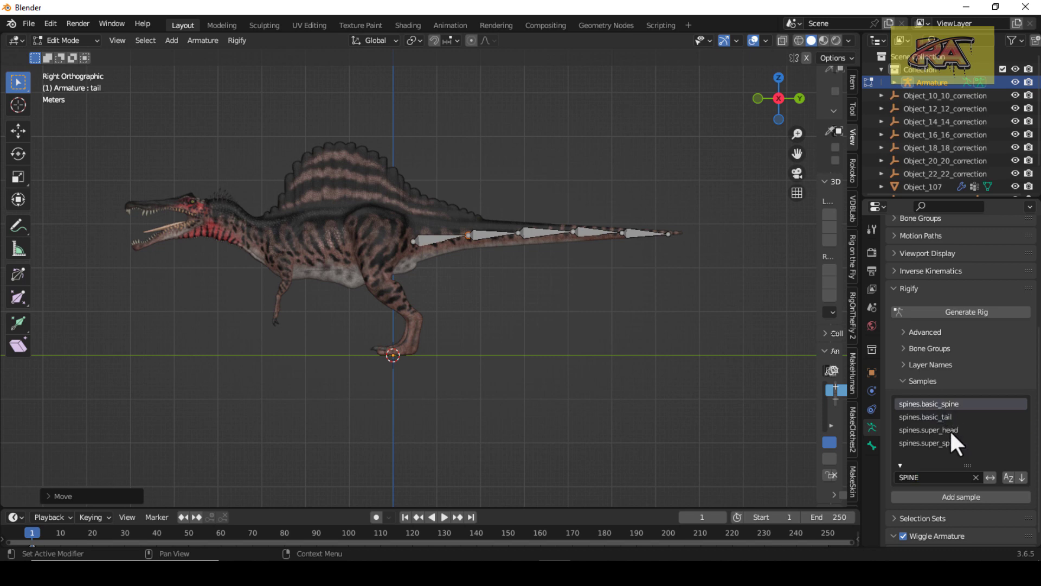
{"action": "left_click", "coordinate": [949, 495]}
Scale up the spine chain, rotate it to point forward and place it horizontally through the torso, just ahead of the tail bones
{"action": "key", "text": "r"}
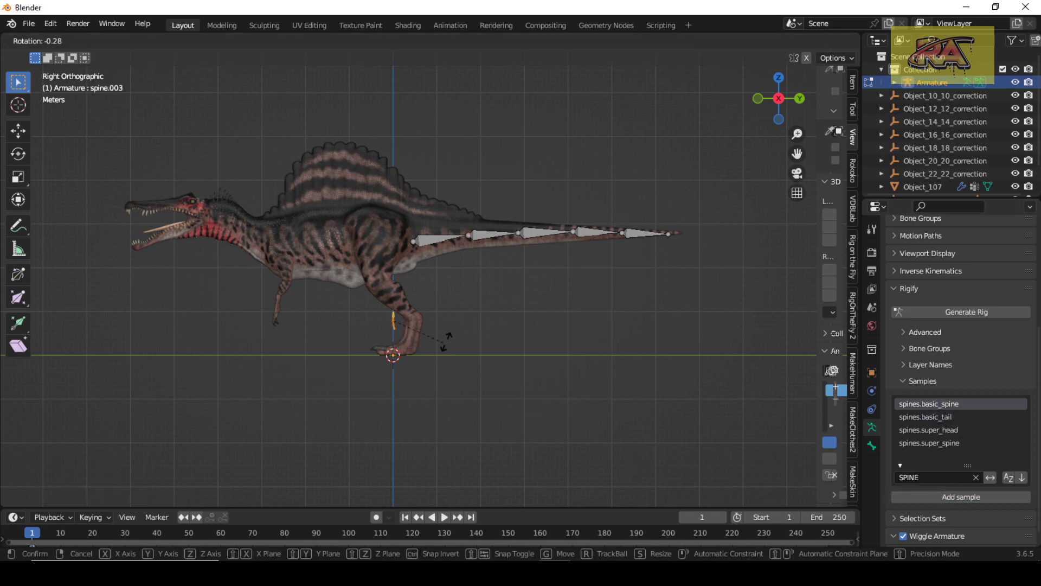
{"action": "left_click", "coordinate": [510, 245]}
{"action": "key", "text": "s"}
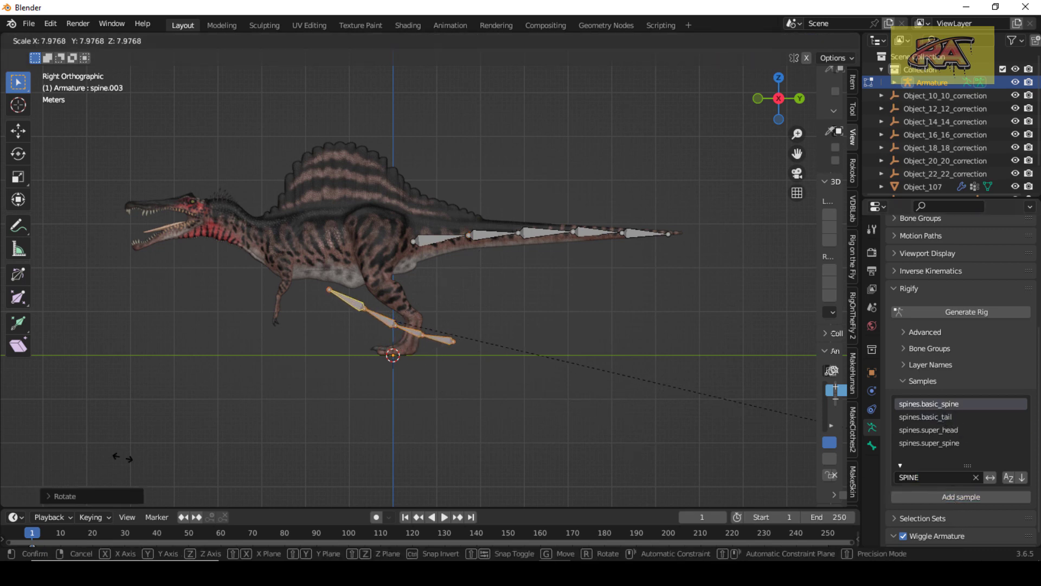
{"action": "left_click", "coordinate": [461, 353]}
{"action": "key", "text": "g"}
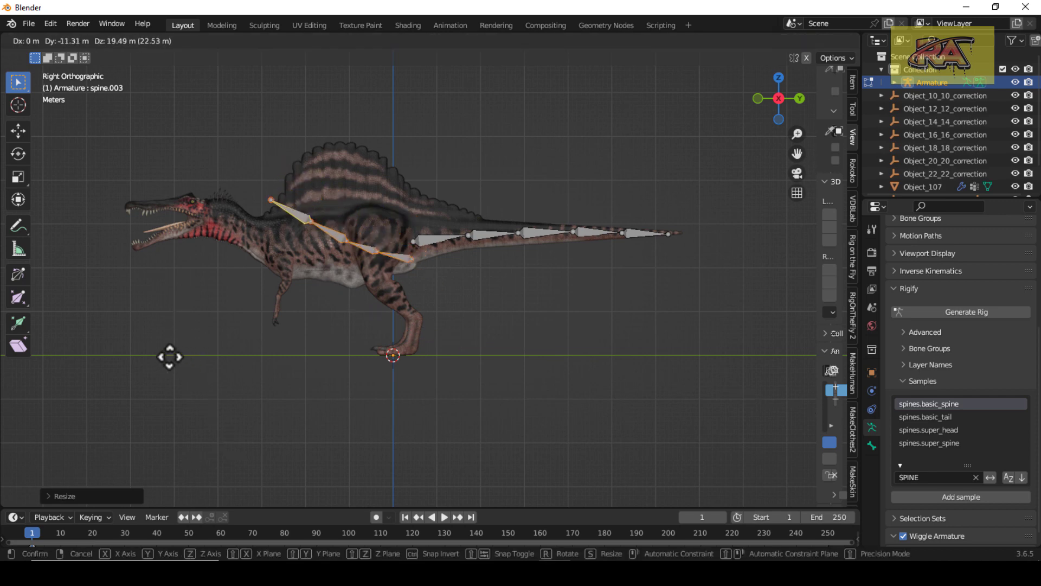
{"action": "left_click", "coordinate": [168, 357]}
{"action": "key", "text": "r"}
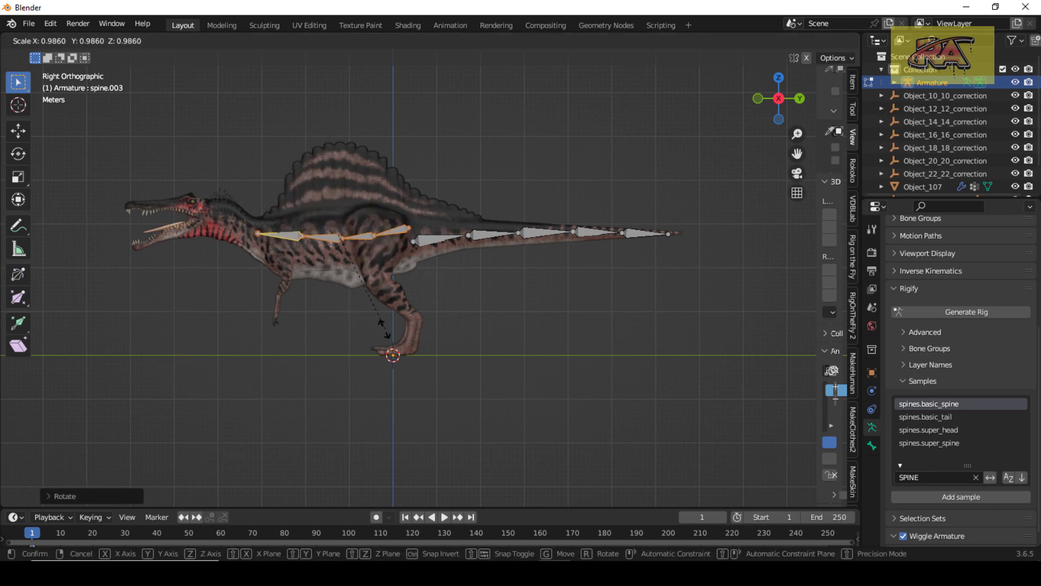
{"action": "left_click", "coordinate": [349, 335]}
Adjust the spine chain's rear joint near the tail base and raise its front joint in the chest
{"action": "scroll", "coordinate": [371, 314], "scroll_direction": "up", "scroll_amount": 4}
{"action": "left_click", "coordinate": [451, 170]}
{"action": "key", "text": "g"}
{"action": "left_click", "coordinate": [381, 184]}
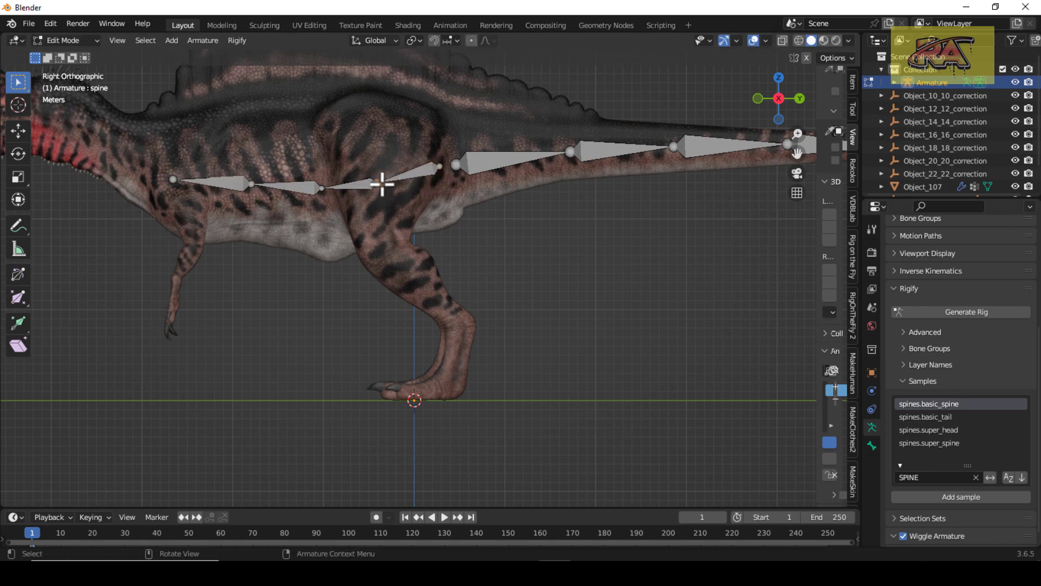
{"action": "left_click", "coordinate": [171, 179]}
{"action": "key", "text": "g"}
{"action": "left_click", "coordinate": [170, 163]}
{"action": "scroll", "coordinate": [374, 189], "scroll_direction": "down", "scroll_amount": 2}
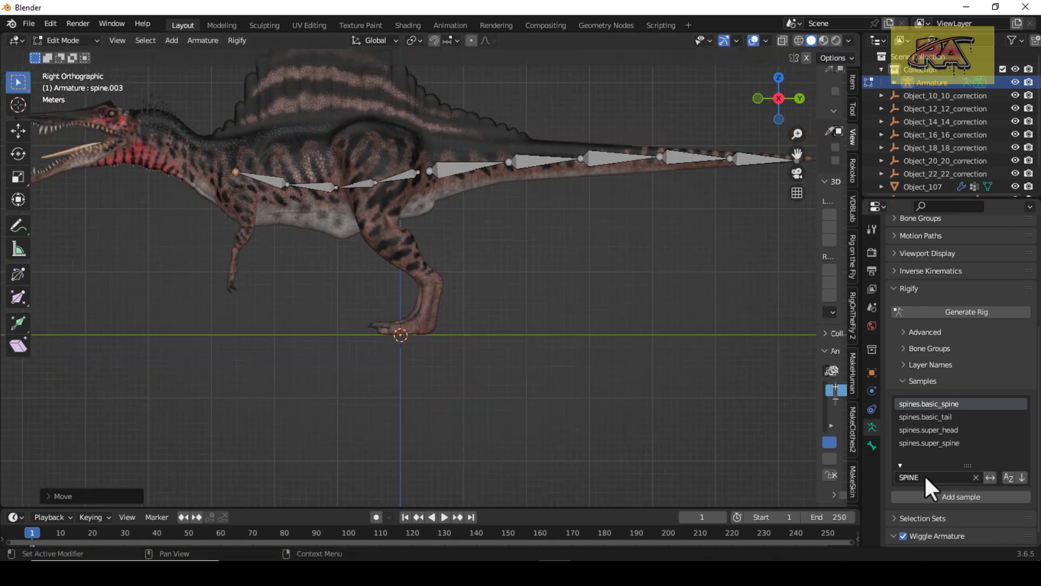
Add the spines.super_head sample to the armature and scale up the head and neck chain
{"action": "left_click", "coordinate": [930, 429]}
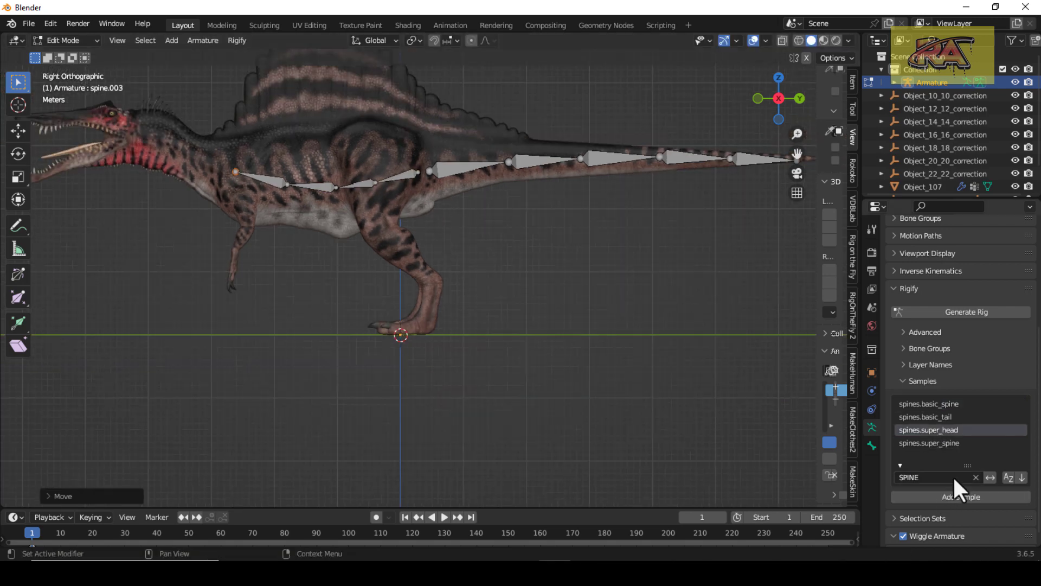
{"action": "left_click", "coordinate": [958, 495]}
{"action": "scroll", "coordinate": [449, 295], "scroll_direction": "down", "scroll_amount": 2}
{"action": "scroll", "coordinate": [448, 295], "scroll_direction": "up", "scroll_amount": 5}
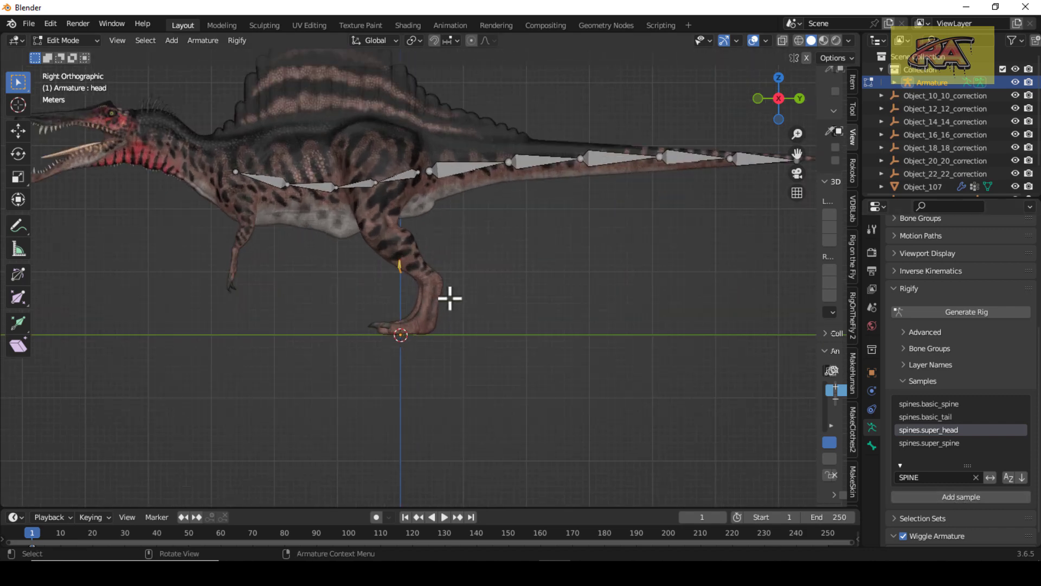
{"action": "key", "text": "s"}
{"action": "left_click", "coordinate": [730, 357]}
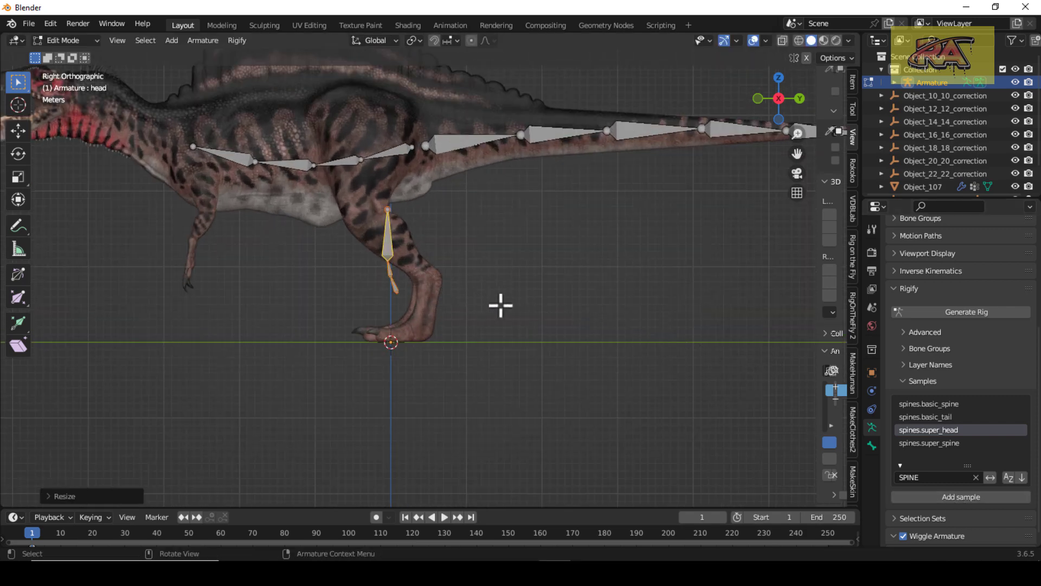
Move the head and neck chain onto the neck, rotate it toward the snout and enlarge it to span from head to shoulders
{"action": "key", "text": "g"}
{"action": "left_click", "coordinate": [226, 215]}
{"action": "left_click_drag", "start_coordinate": [797, 154], "coordinate": [993, 251]}
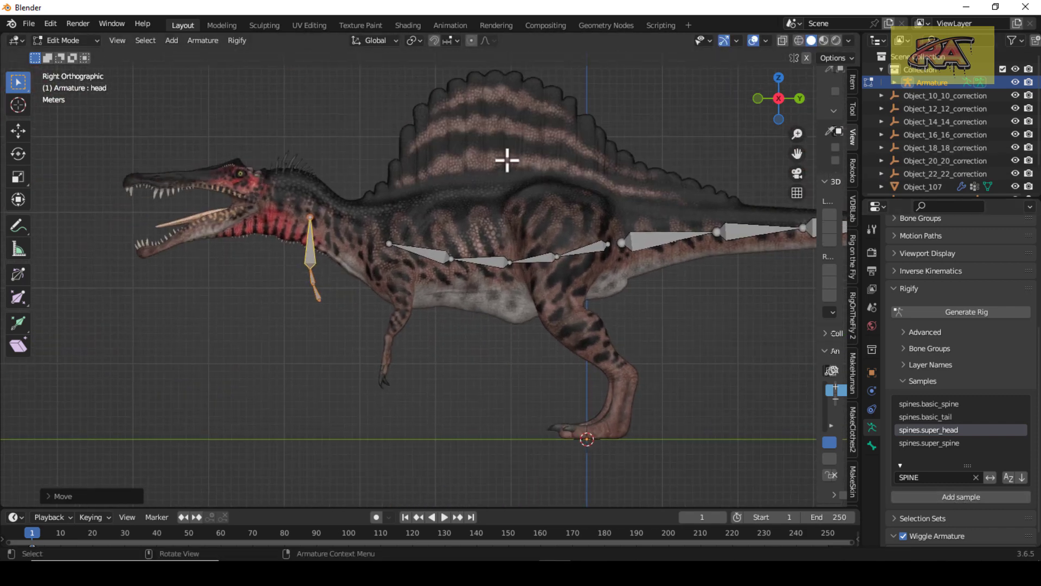
{"action": "key", "text": "r"}
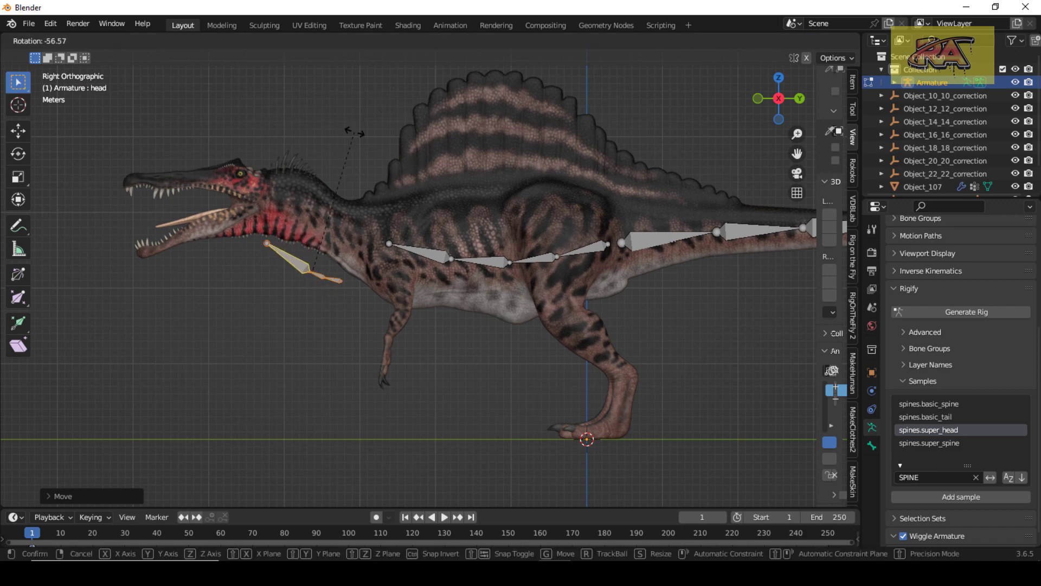
{"action": "left_click", "coordinate": [356, 154]}
{"action": "key", "text": "g"}
{"action": "left_click", "coordinate": [332, 179]}
{"action": "key", "text": "s"}
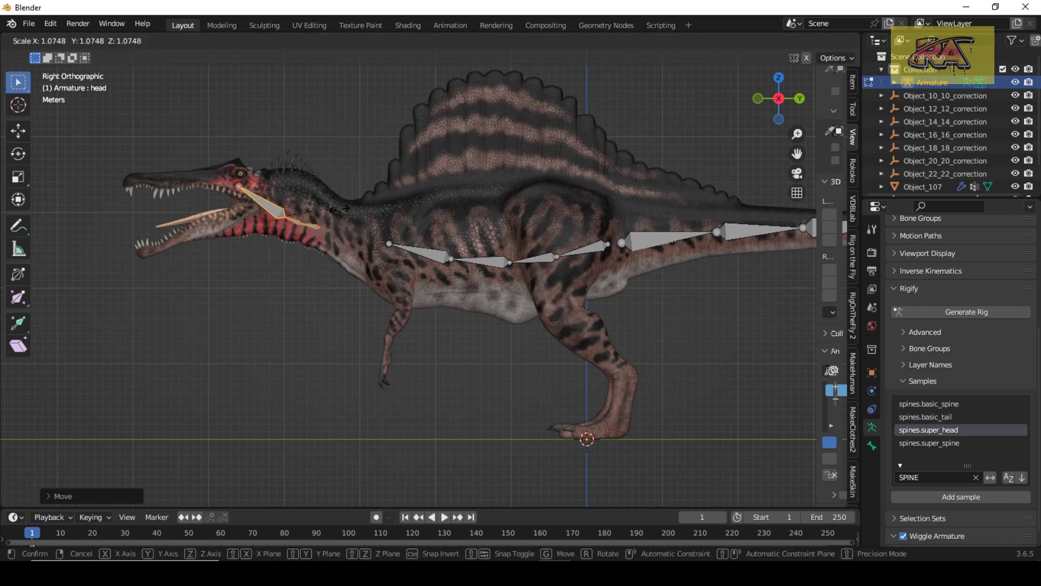
{"action": "left_click", "coordinate": [374, 225]}
{"action": "left_click", "coordinate": [354, 239]}
Reposition the head bone's tip below the eye, the neck joints along the neck and the neck base just ahead of the spine chain
{"action": "left_click", "coordinate": [290, 216]}
{"action": "key", "text": "g"}
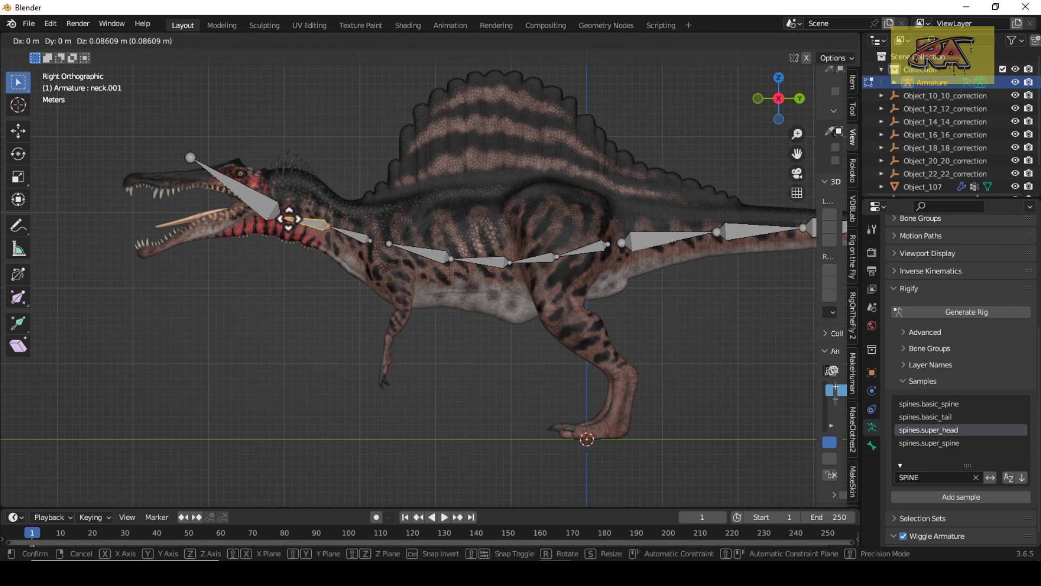
{"action": "left_click", "coordinate": [222, 182]}
{"action": "left_click", "coordinate": [290, 210]}
{"action": "key", "text": "g"}
{"action": "left_click", "coordinate": [288, 212]}
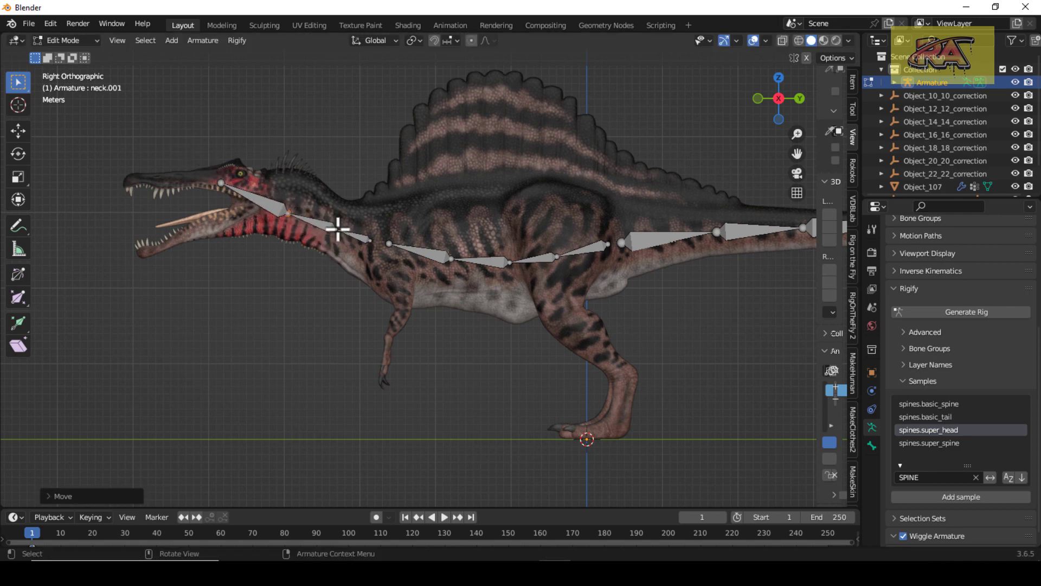
{"action": "left_click", "coordinate": [336, 228]}
{"action": "left_click", "coordinate": [371, 241]}
{"action": "key", "text": "g"}
{"action": "left_click", "coordinate": [375, 245]}
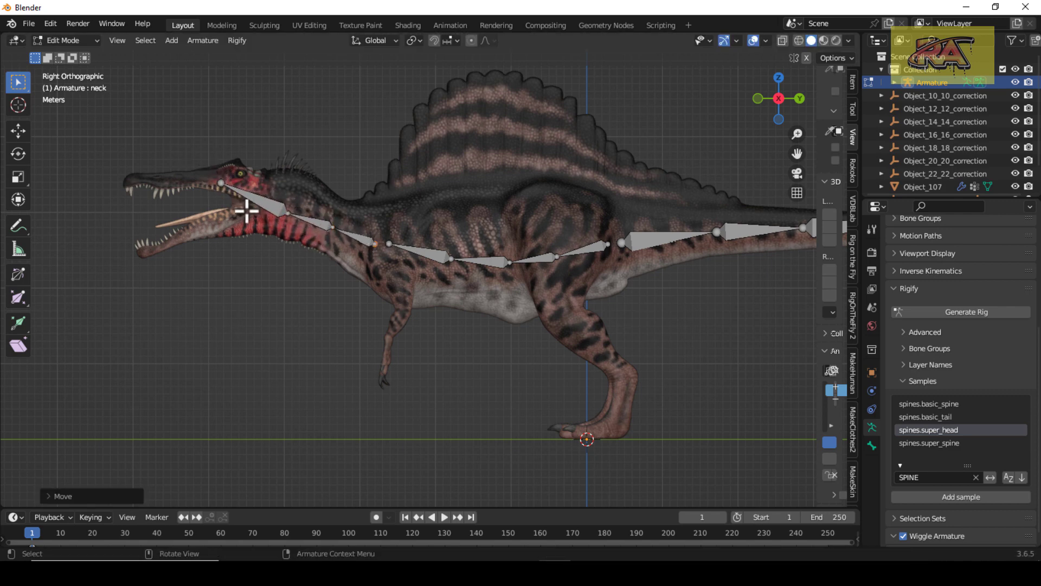
Filter the Rigify samples with "TE" and add the limbs.simple_tentacle sample to the armature
{"action": "left_click", "coordinate": [929, 477]}
{"action": "type", "text": "TE"}
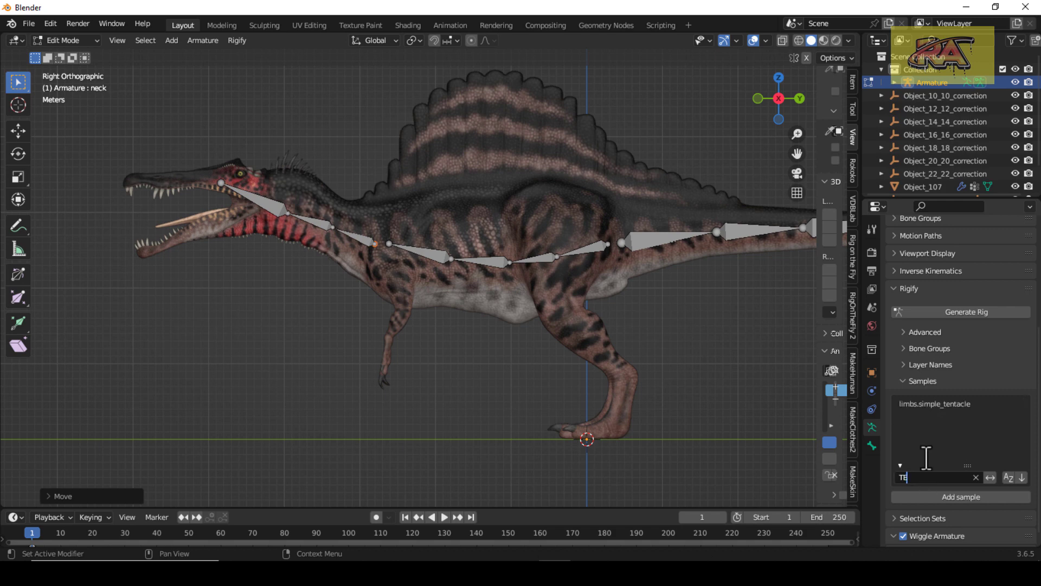
{"action": "left_click", "coordinate": [918, 404]}
{"action": "left_click", "coordinate": [929, 497]}
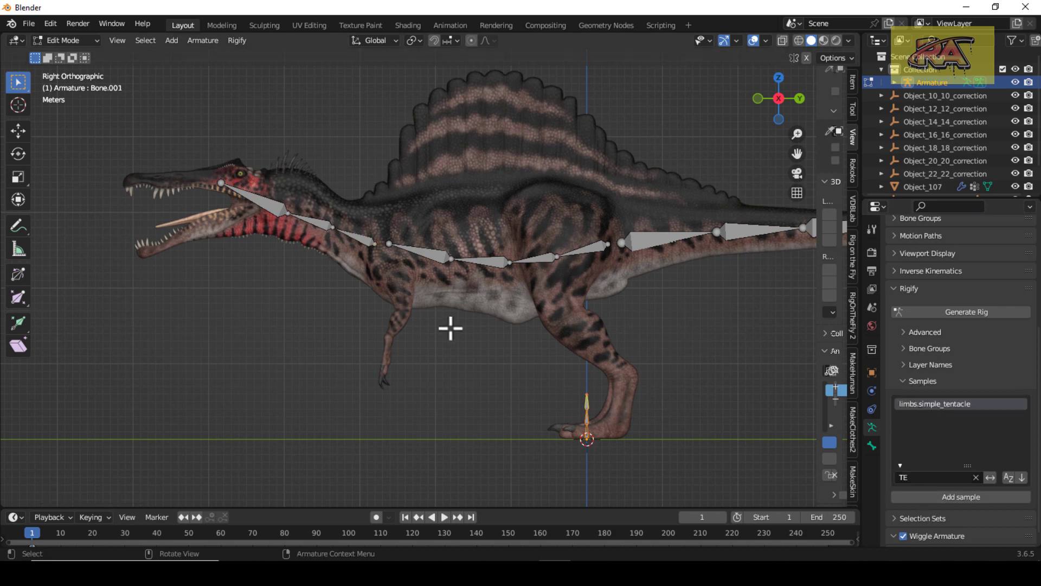
Move the tentacle chain to the head, rotate it to point forward and place it on the upper snout
{"action": "key", "text": "g"}
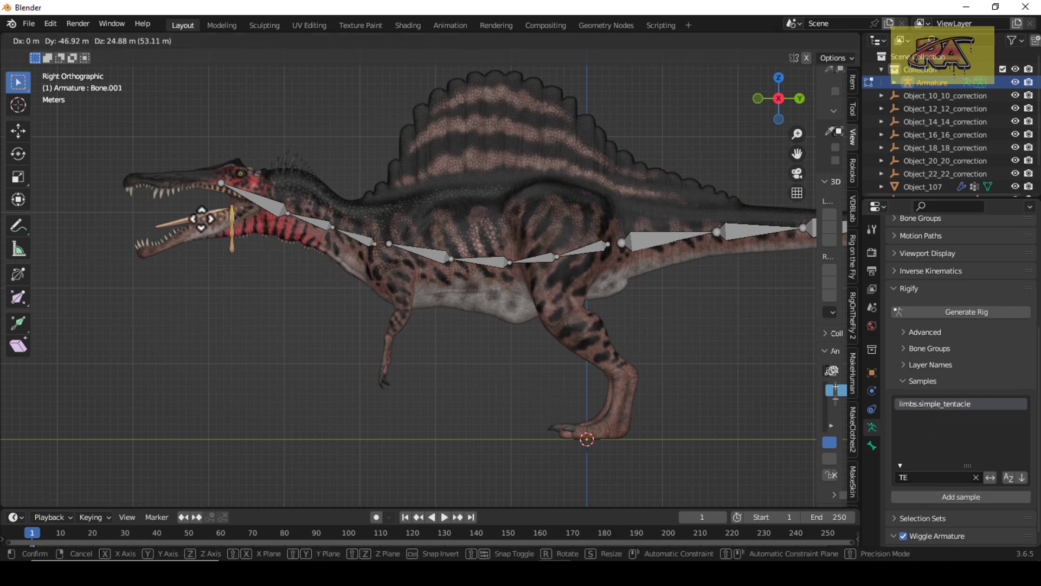
{"action": "left_click", "coordinate": [238, 237]}
{"action": "key", "text": "r"}
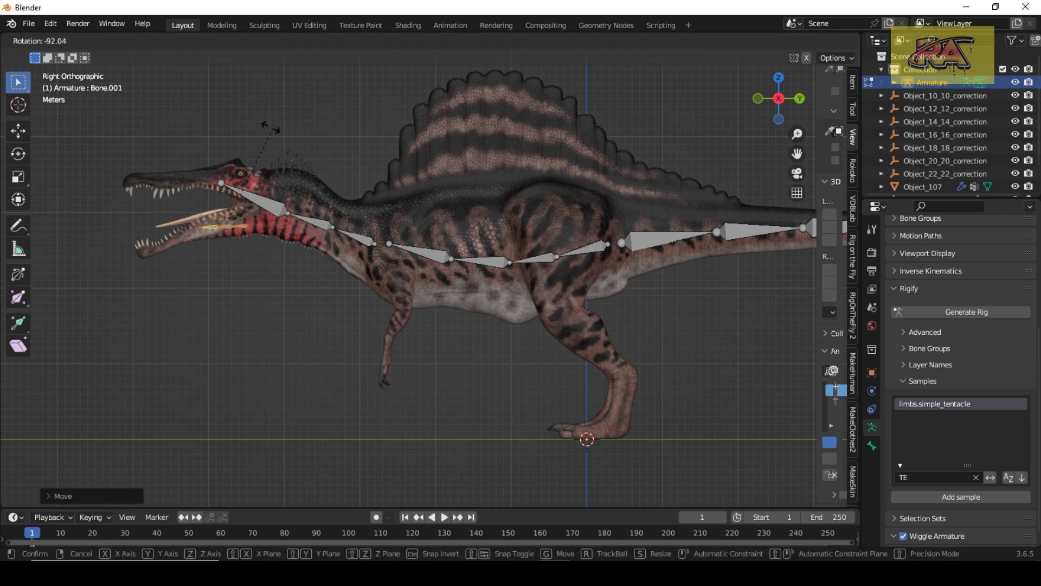
{"action": "left_click", "coordinate": [269, 128]}
{"action": "key", "text": "g"}
{"action": "left_click", "coordinate": [167, 198]}
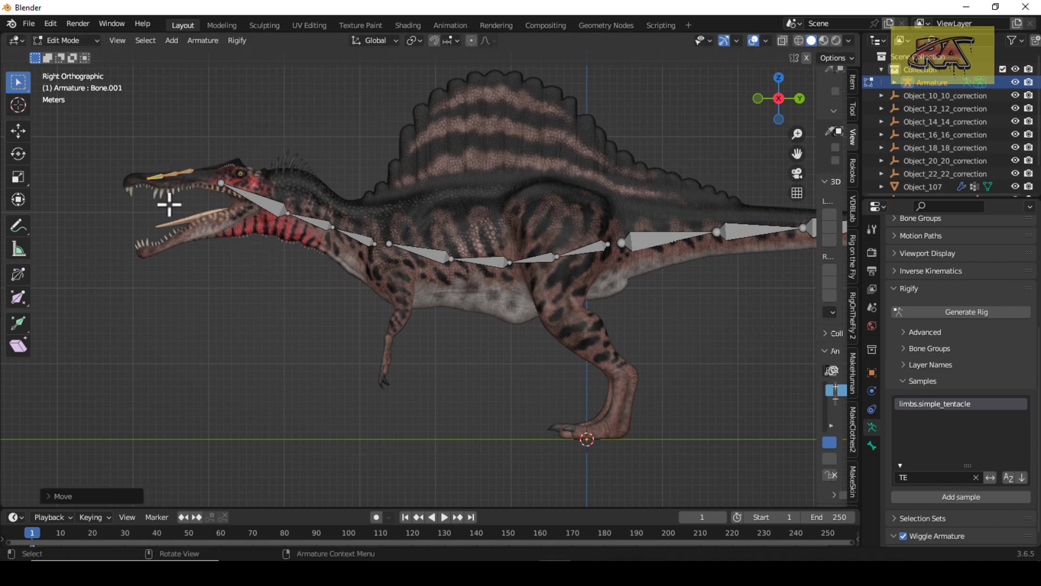
Delete one bone of the snout chain and stretch the remaining two from the snout tip to the back of the skull
{"action": "scroll", "coordinate": [167, 197], "scroll_direction": "up", "scroll_amount": 5}
{"action": "key", "text": "x"}
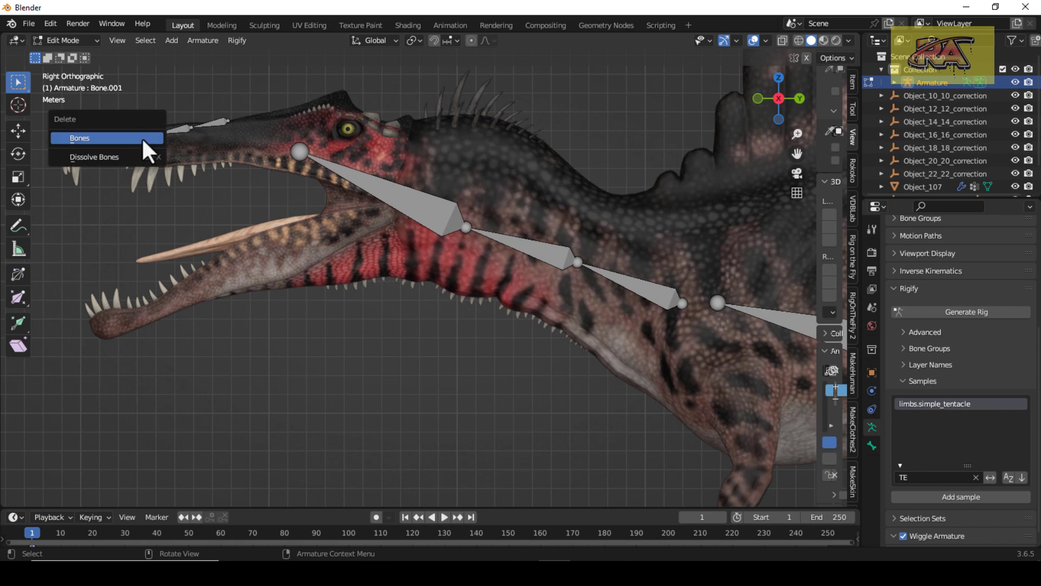
{"action": "left_click", "coordinate": [144, 140]}
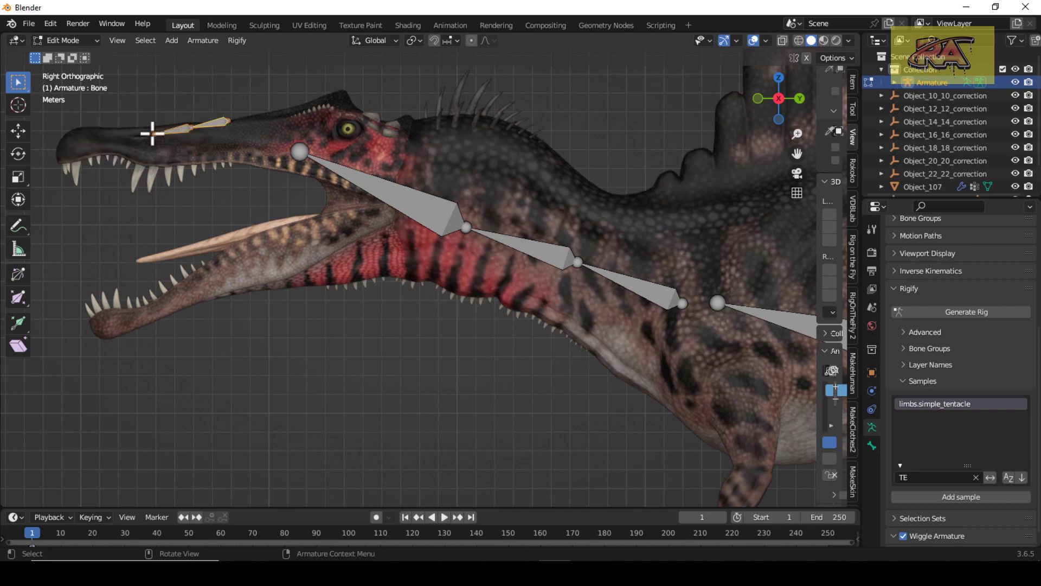
{"action": "left_click", "coordinate": [157, 140]}
{"action": "key", "text": "e"}
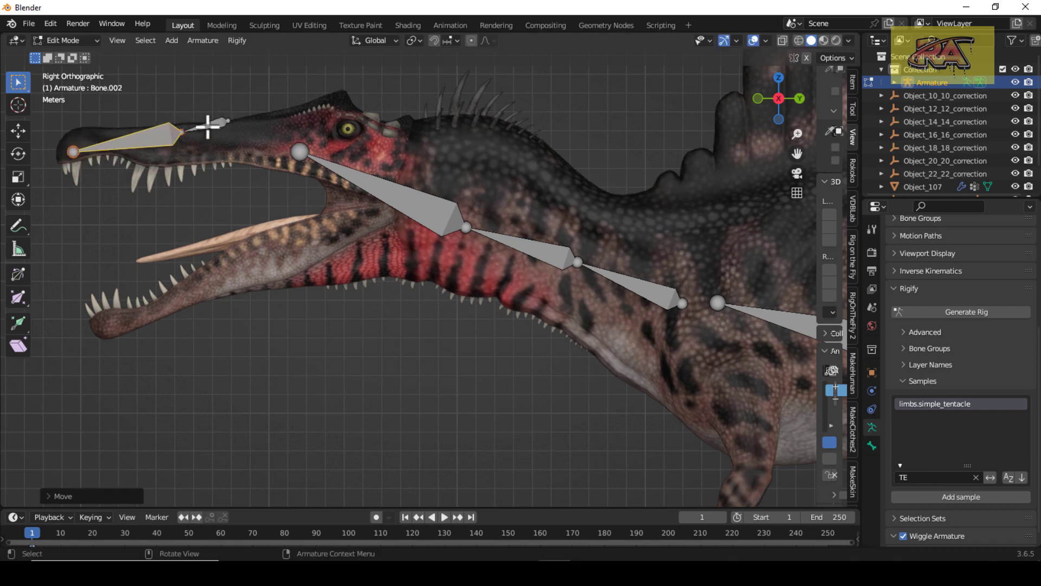
{"action": "left_click", "coordinate": [404, 166]}
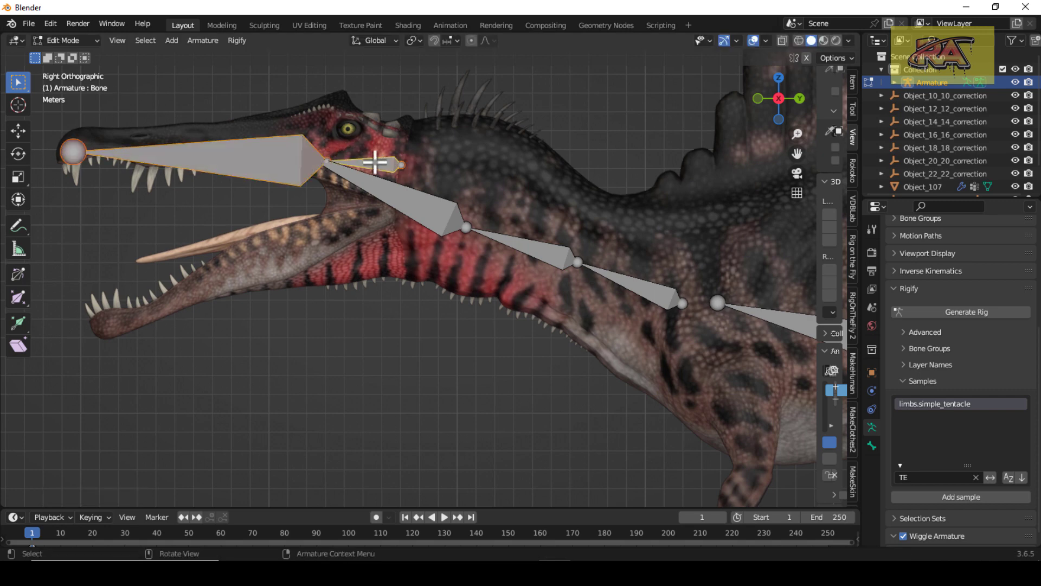
Duplicate the two upper jaw bones onto the lower jaw and rotate the copy to follow the open jaw's slope
{"action": "key", "text": "shift+d"}
{"action": "left_click", "coordinate": [399, 272]}
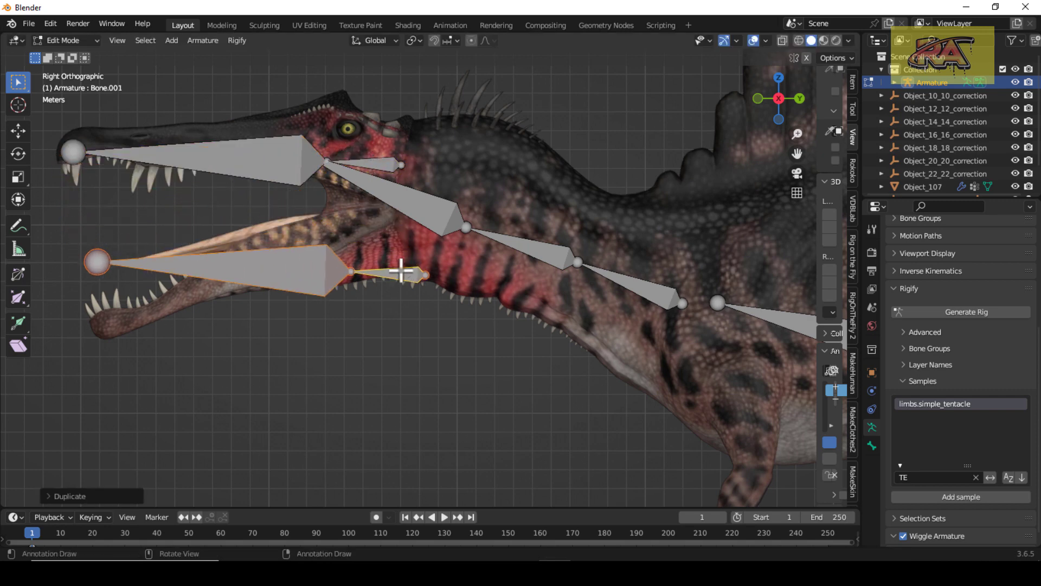
{"action": "key", "text": "r"}
{"action": "left_click", "coordinate": [280, 264]}
Reposition the lower jaw bones' joints at the jaw tip, the jaw hinge and just behind the hinge near the head bone
{"action": "left_click", "coordinate": [122, 338]}
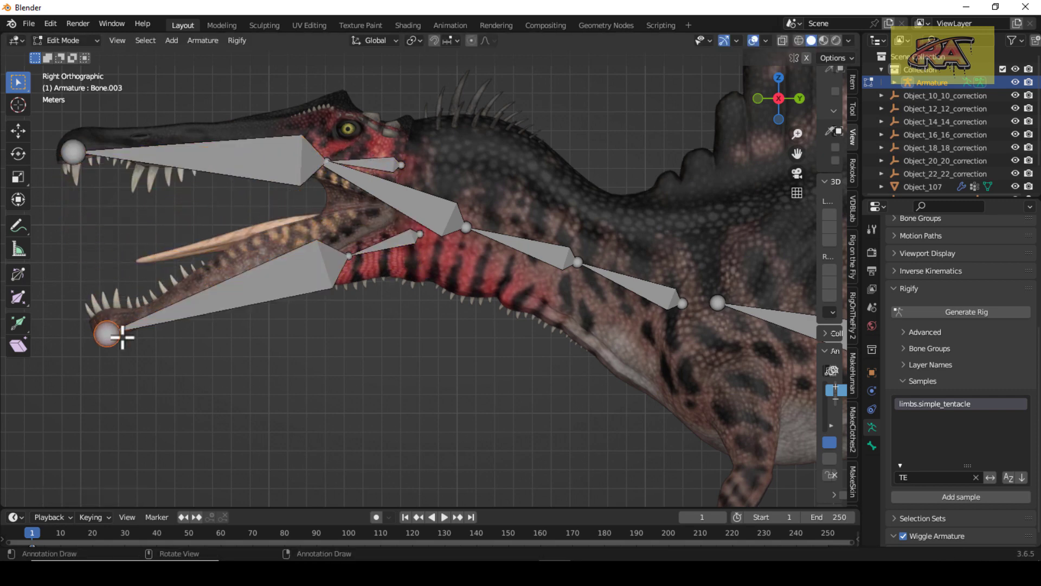
{"action": "key", "text": "g"}
{"action": "left_click", "coordinate": [107, 323]}
{"action": "left_click", "coordinate": [352, 258]}
{"action": "key", "text": "g"}
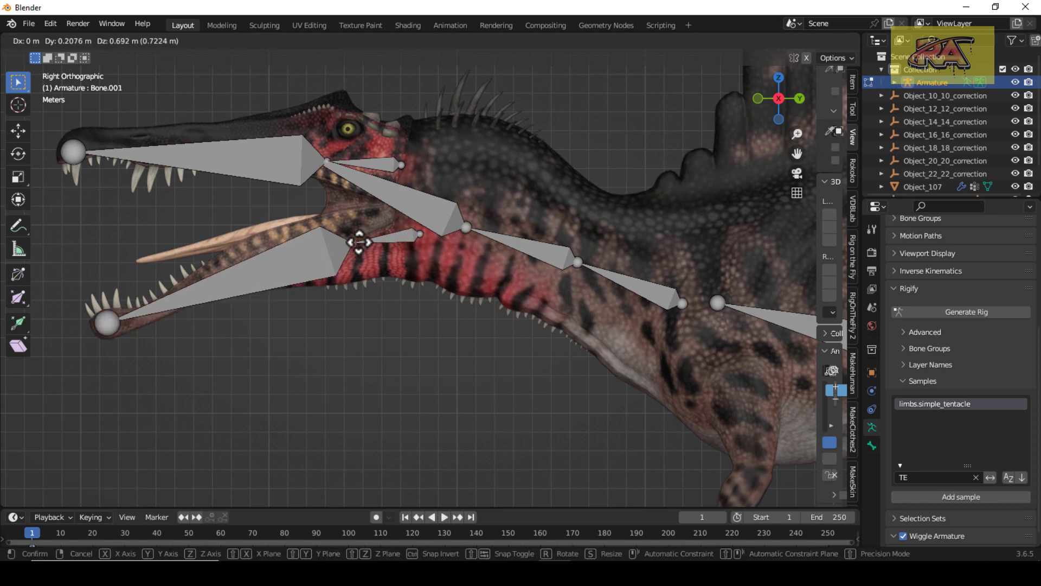
{"action": "left_click", "coordinate": [364, 239]}
{"action": "left_click", "coordinate": [421, 233]}
{"action": "key", "text": "g"}
{"action": "left_click", "coordinate": [395, 221]}
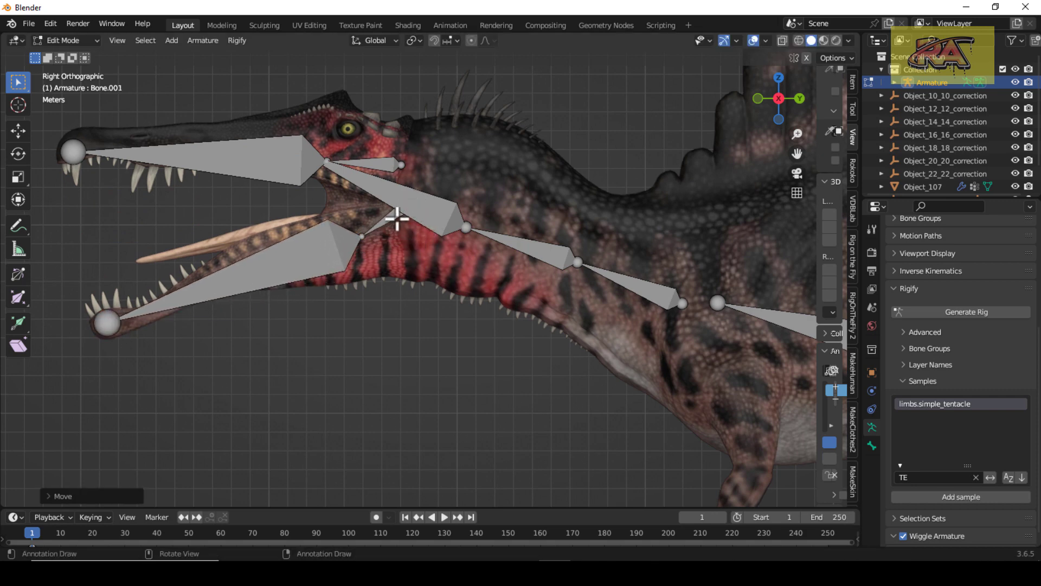
Duplicate the two lower jaw bones above the jaw and pull the copy's front joint back onto the tongue
{"action": "left_click", "coordinate": [328, 247]}
{"action": "key", "text": "g"}
{"action": "left_click", "coordinate": [323, 225]}
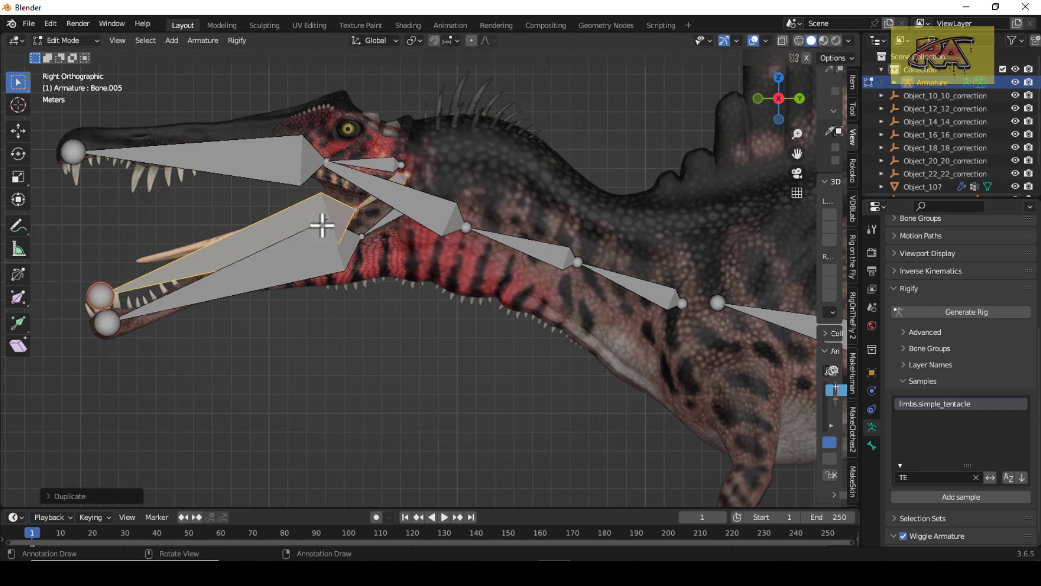
{"action": "key", "text": "g"}
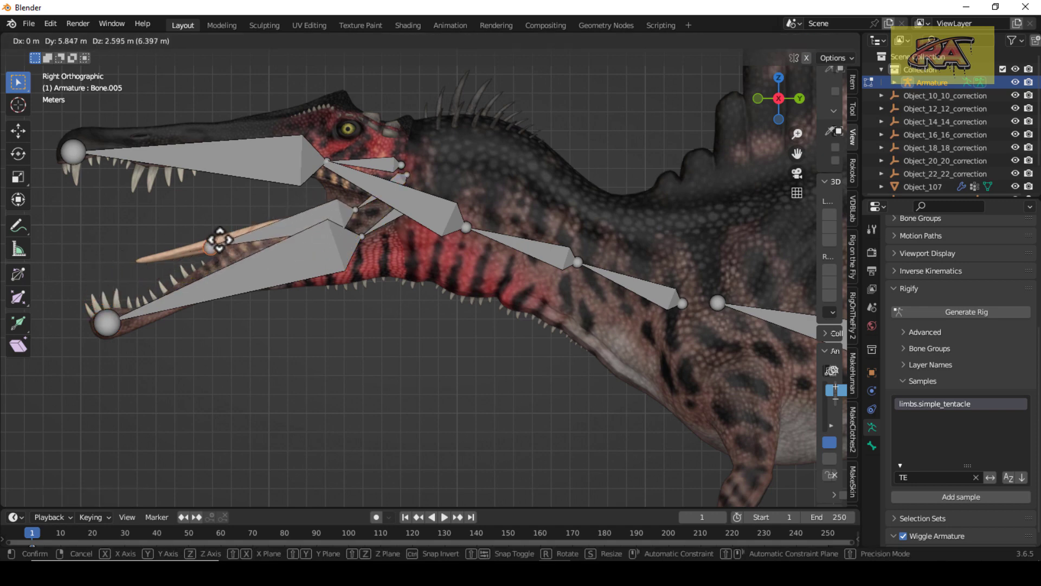
{"action": "left_click", "coordinate": [215, 241]}
Reposition the middle and rear joints of the duplicated bones along the rear half of the tongue
{"action": "left_click", "coordinate": [361, 214]}
{"action": "key", "text": "g"}
{"action": "left_click", "coordinate": [268, 227]}
{"action": "left_click", "coordinate": [411, 179]}
{"action": "key", "text": "g"}
{"action": "left_click", "coordinate": [339, 216]}
{"action": "left_click", "coordinate": [269, 226]}
{"action": "key", "text": "g"}
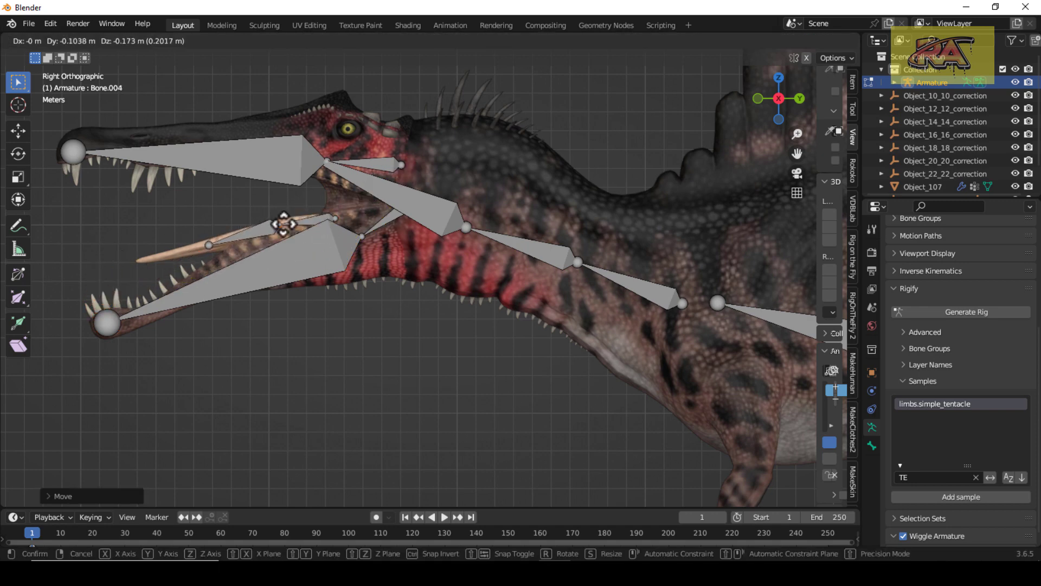
Extrude an extra bone from the front tongue joint to the tip of the tongue
{"action": "left_click", "coordinate": [211, 244]}
{"action": "key", "text": "e"}
{"action": "left_click", "coordinate": [142, 260]}
Filter the Rigify samples by PAW and add the limbs.rear_paw sample to the armature
{"action": "scroll", "coordinate": [306, 248], "scroll_direction": "down", "scroll_amount": 3}
{"action": "scroll", "coordinate": [407, 239], "scroll_direction": "down", "scroll_amount": 1}
{"action": "middle_click_drag", "start_coordinate": [776, 166], "coordinate": [569, 147], "text": "shift"}
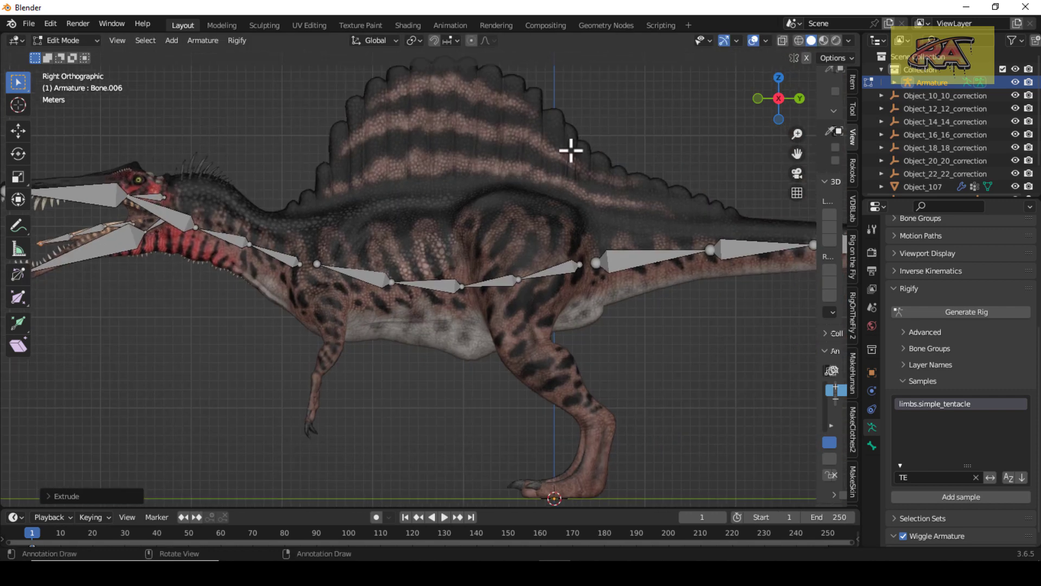
{"action": "scroll", "coordinate": [591, 255], "scroll_direction": "down", "scroll_amount": 2}
{"action": "left_click", "coordinate": [784, 202]}
{"action": "left_click_drag", "start_coordinate": [784, 202], "coordinate": [785, 186]}
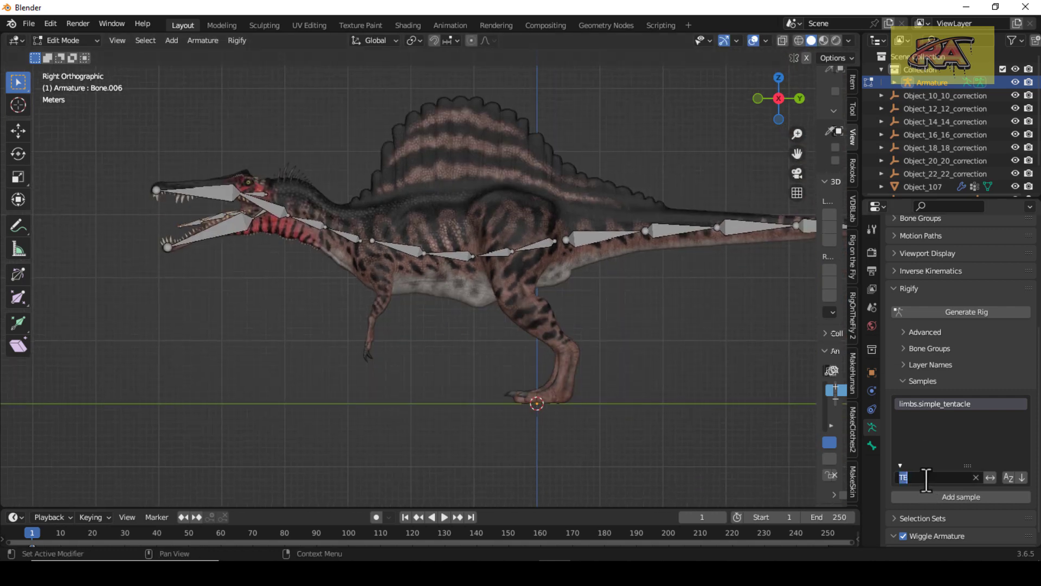
{"action": "type", "text": "PAW"}
{"action": "left_click", "coordinate": [926, 428]}
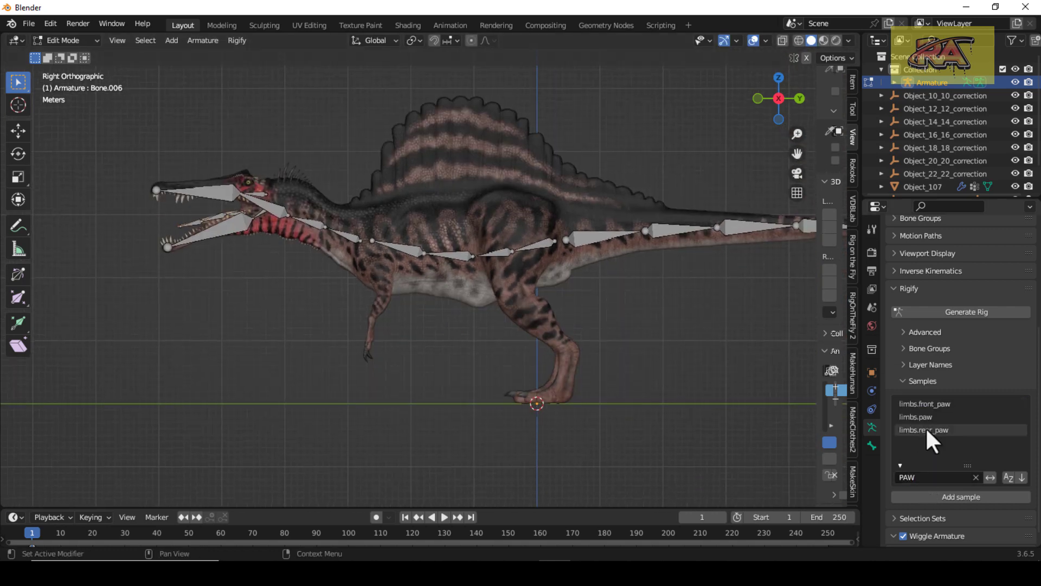
{"action": "left_click", "coordinate": [940, 495]}
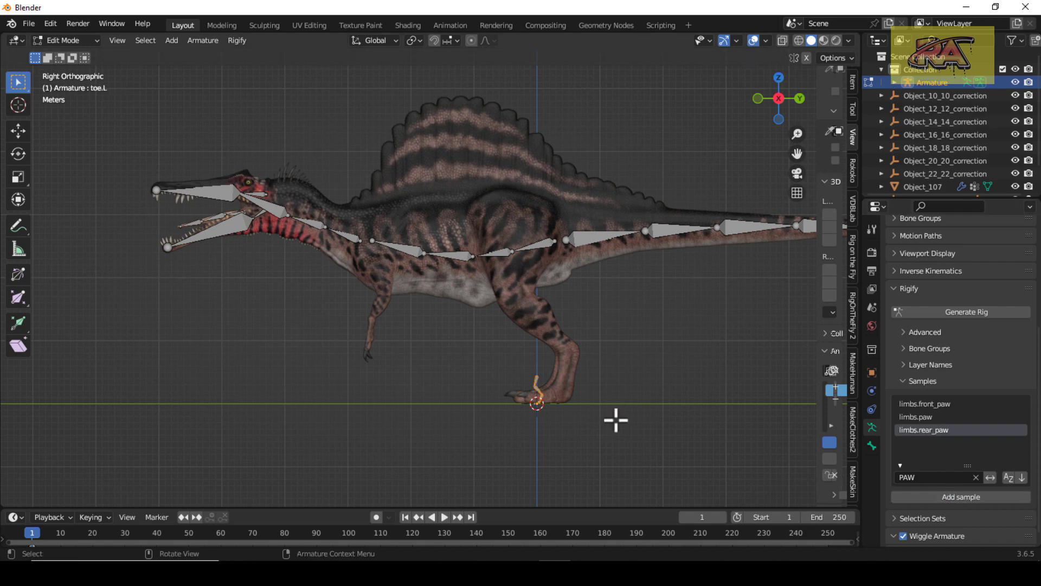
Scale the rear paw bones up to leg size and move them over the hind leg
{"action": "key", "text": "s"}
{"action": "left_click", "coordinate": [825, 380]}
{"action": "key", "text": "g"}
{"action": "left_click", "coordinate": [665, 362]}
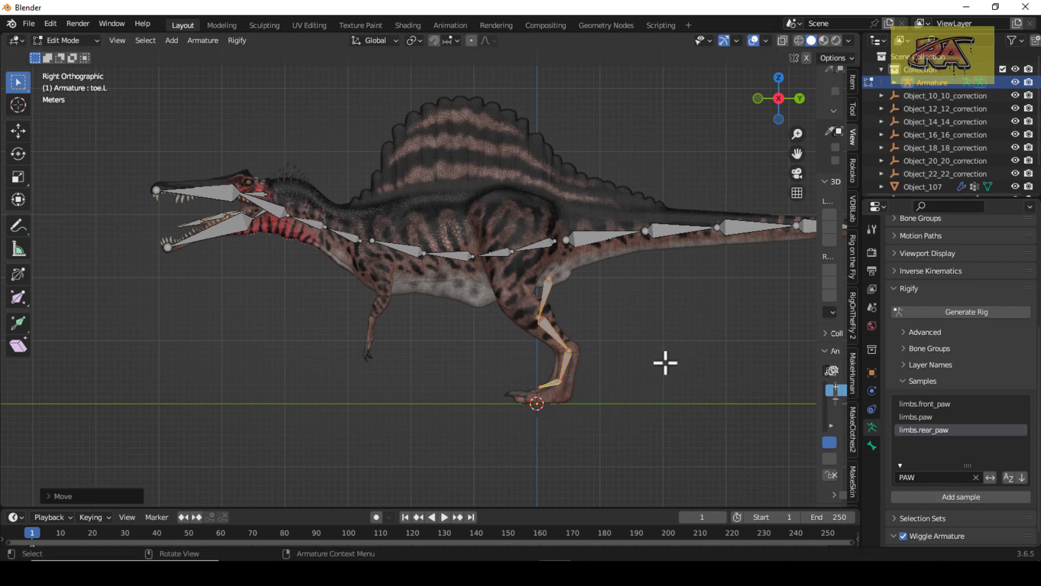
Change the snap target type and move the thigh's upper joint and the knee joint into the hind leg
{"action": "scroll", "coordinate": [624, 338], "scroll_direction": "up", "scroll_amount": 6}
{"action": "left_click", "coordinate": [451, 41]}
{"action": "left_click", "coordinate": [449, 144]}
{"action": "left_click", "coordinate": [406, 166]}
{"action": "key", "text": "g"}
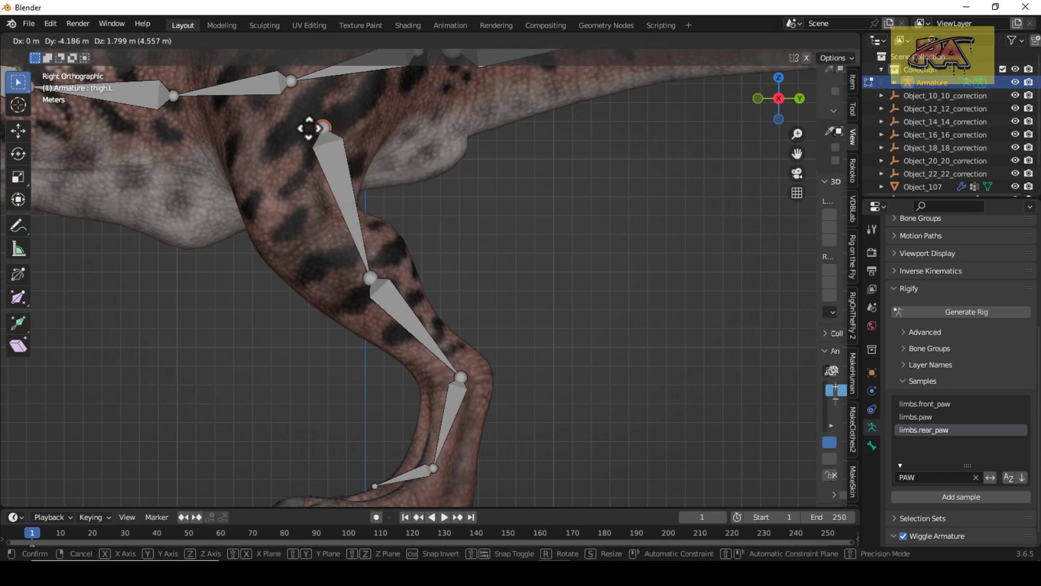
{"action": "left_click", "coordinate": [294, 124]}
{"action": "left_click", "coordinate": [377, 283]}
{"action": "key", "text": "g"}
{"action": "left_click", "coordinate": [333, 258]}
Enable snapping and snap the hind leg's ankle and knee joints into the left leg's mesh
{"action": "left_click", "coordinate": [470, 379]}
{"action": "left_click", "coordinate": [469, 378]}
{"action": "left_click", "coordinate": [435, 41]}
{"action": "key", "text": "g"}
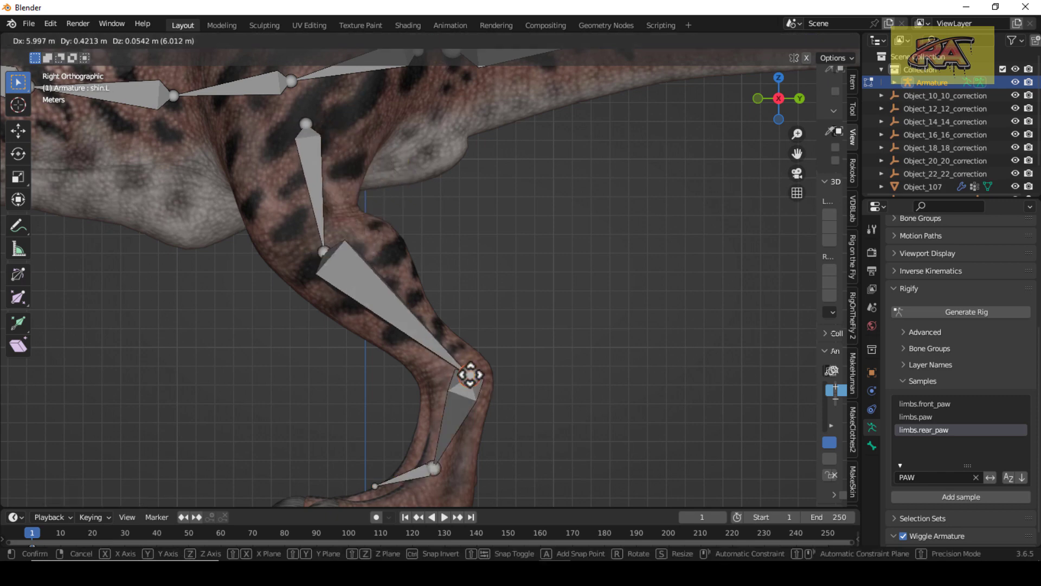
{"action": "left_click", "coordinate": [471, 373]}
{"action": "left_click", "coordinate": [326, 252]}
{"action": "key", "text": "g"}
{"action": "left_click", "coordinate": [315, 253]}
{"action": "left_click", "coordinate": [472, 379]}
{"action": "key", "text": "g"}
{"action": "left_click", "coordinate": [472, 378]}
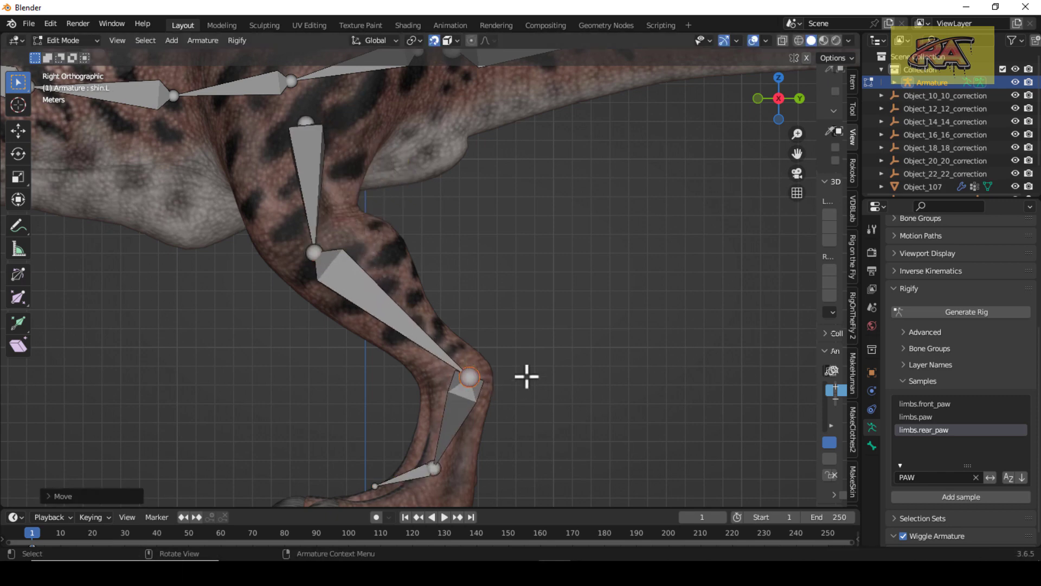
Snap the foot joint into the heel area and the toe bone's tip into the toes in side view
{"action": "key", "text": "KP_1"}
{"action": "key", "text": "KP_3"}
{"action": "left_click", "coordinate": [431, 470]}
{"action": "key", "text": "KP_Decimal"}
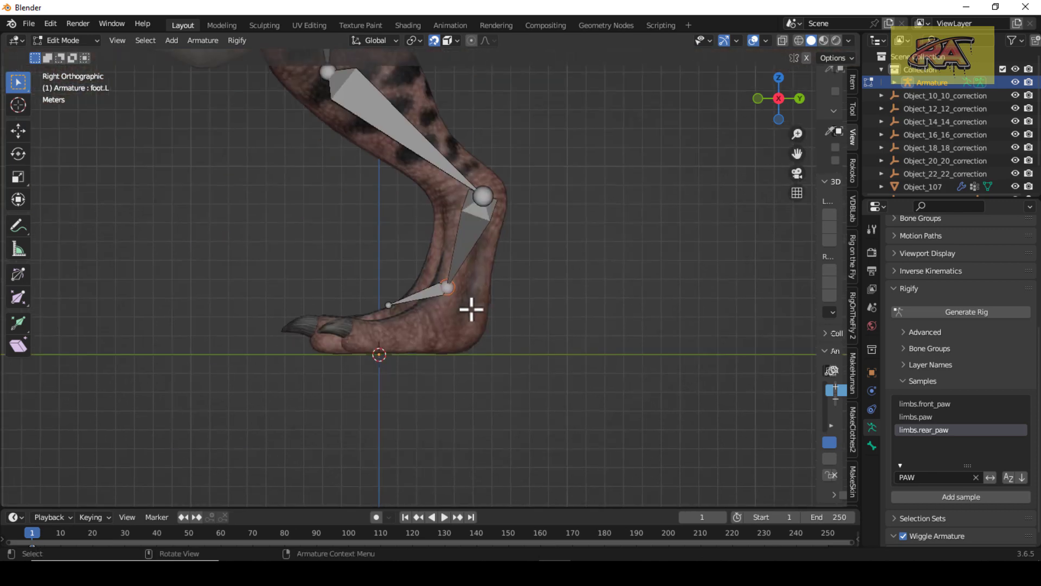
{"action": "key", "text": "g"}
{"action": "left_click", "coordinate": [462, 303]}
{"action": "left_click", "coordinate": [390, 306]}
{"action": "key", "text": "g"}
{"action": "left_click", "coordinate": [372, 321]}
Align the toe tip, foot, ankle and knee joints with the middle of the left leg in front view
{"action": "key", "text": "KP_1"}
{"action": "key", "text": "g"}
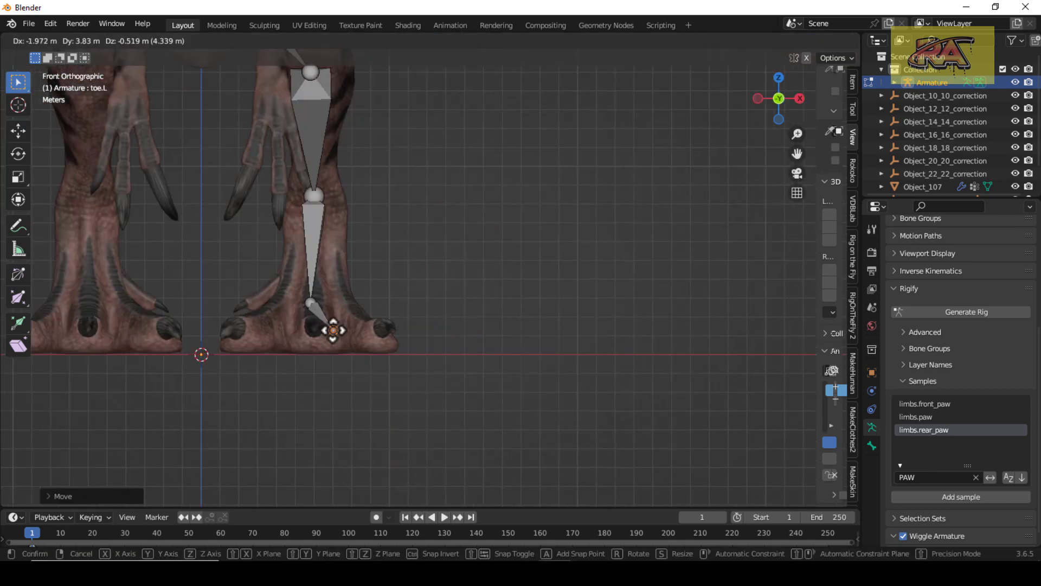
{"action": "left_click", "coordinate": [315, 329]}
{"action": "left_click", "coordinate": [312, 308]}
{"action": "key", "text": "g"}
{"action": "left_click", "coordinate": [315, 295]}
{"action": "left_click", "coordinate": [316, 197]}
{"action": "key", "text": "g"}
{"action": "left_click", "coordinate": [318, 194]}
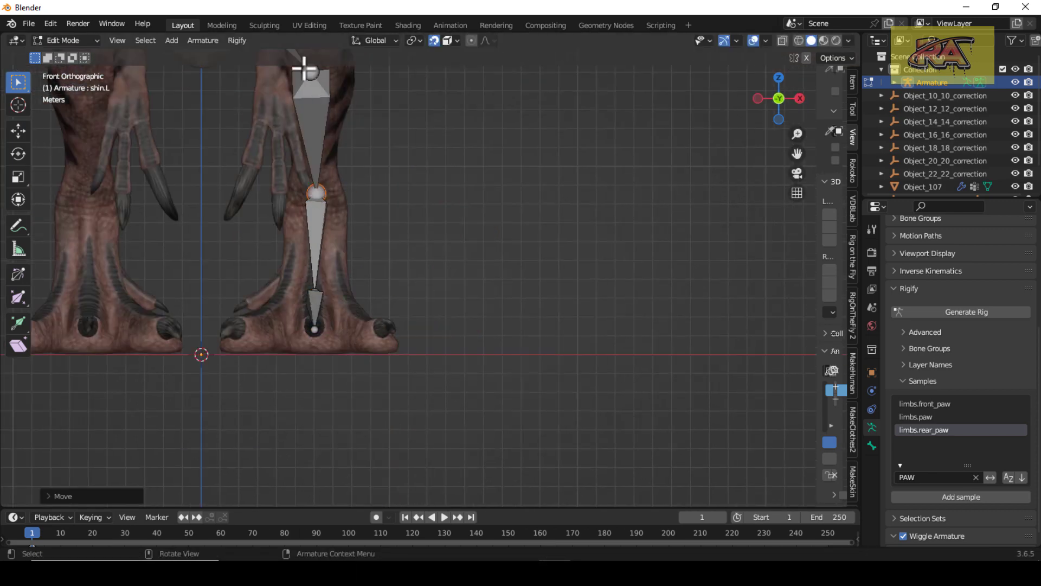
{"action": "left_click", "coordinate": [306, 70]}
{"action": "key", "text": "g"}
{"action": "left_click", "coordinate": [313, 71]}
Move the thigh's upper joint out into the left hip, adjust the knee joint and shift the hip joint along X
{"action": "middle_click_drag", "start_coordinate": [418, 98], "coordinate": [438, 323], "text": "shift"}
{"action": "left_click", "coordinate": [222, 173]}
{"action": "key", "text": "g"}
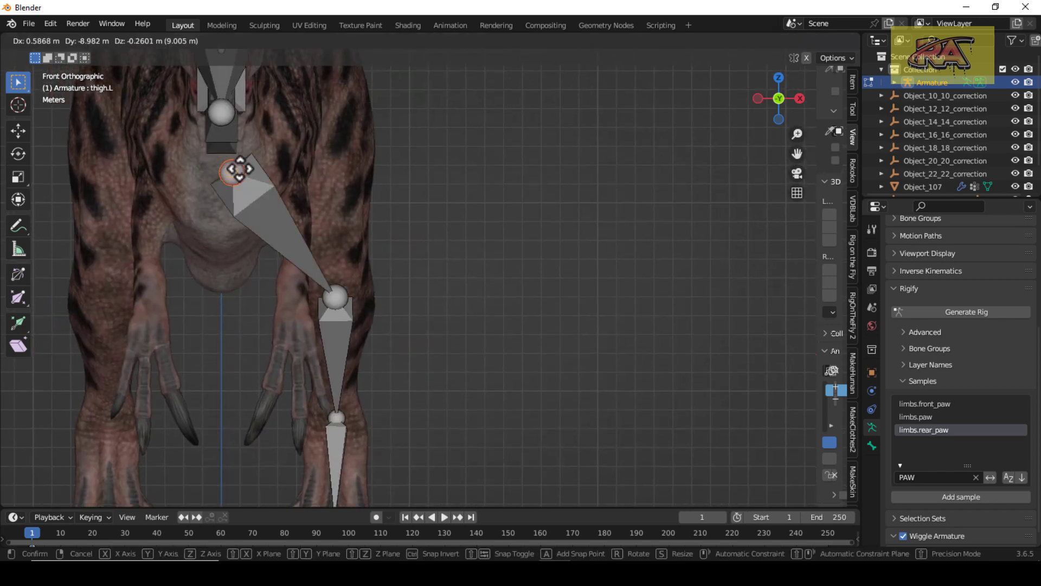
{"action": "left_click_drag", "start_coordinate": [240, 169], "coordinate": [336, 121]}
{"action": "key", "text": "KP_3"}
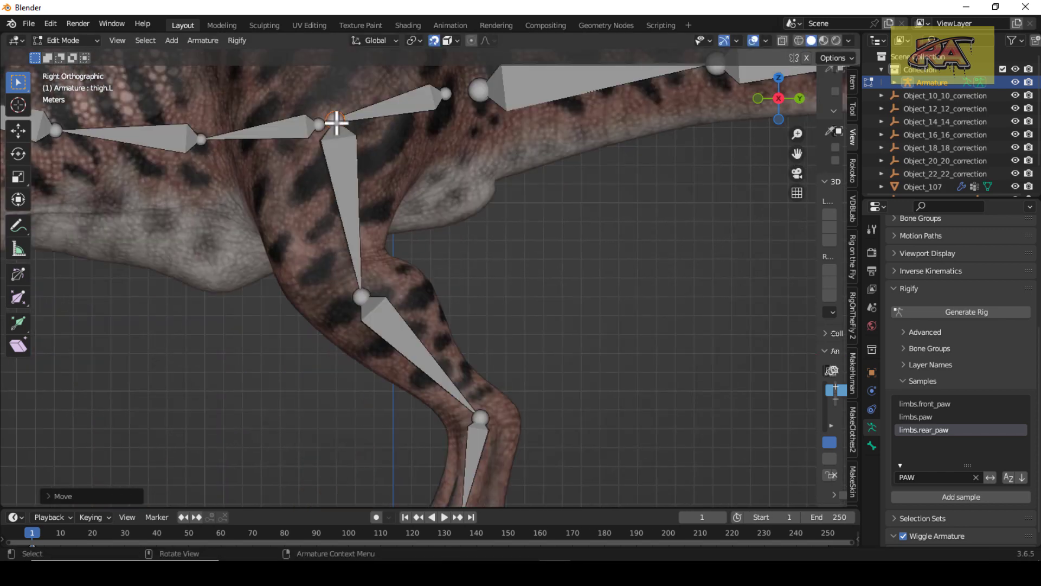
{"action": "left_click_drag", "start_coordinate": [361, 297], "coordinate": [341, 265]}
{"action": "key", "text": "KP_1"}
{"action": "left_click", "coordinate": [349, 158]}
{"action": "key", "text": "g"}
{"action": "key", "text": "x"}
{"action": "left_click", "coordinate": [338, 159]}
Shift the hind leg's ankle and foot joints slightly backward inside the lower leg in side view
{"action": "left_click", "coordinate": [341, 282]}
{"action": "key", "text": "KP_3"}
{"action": "scroll", "coordinate": [390, 245], "scroll_direction": "down", "scroll_amount": 2}
{"action": "left_click", "coordinate": [454, 366]}
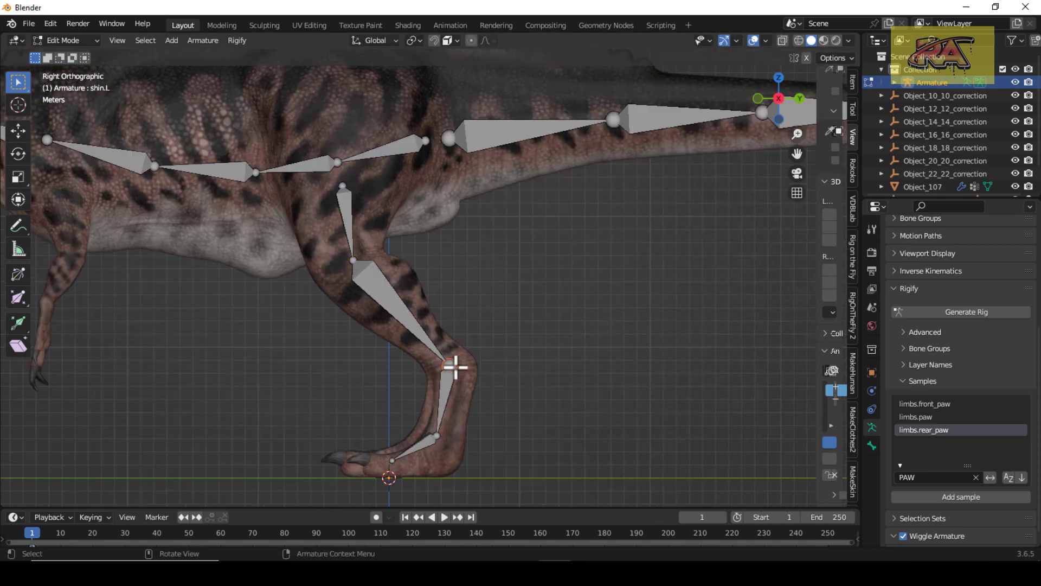
{"action": "key", "text": "g"}
{"action": "left_click", "coordinate": [467, 360]}
{"action": "left_click", "coordinate": [443, 437]}
{"action": "key", "text": "g"}
{"action": "left_click", "coordinate": [456, 434]}
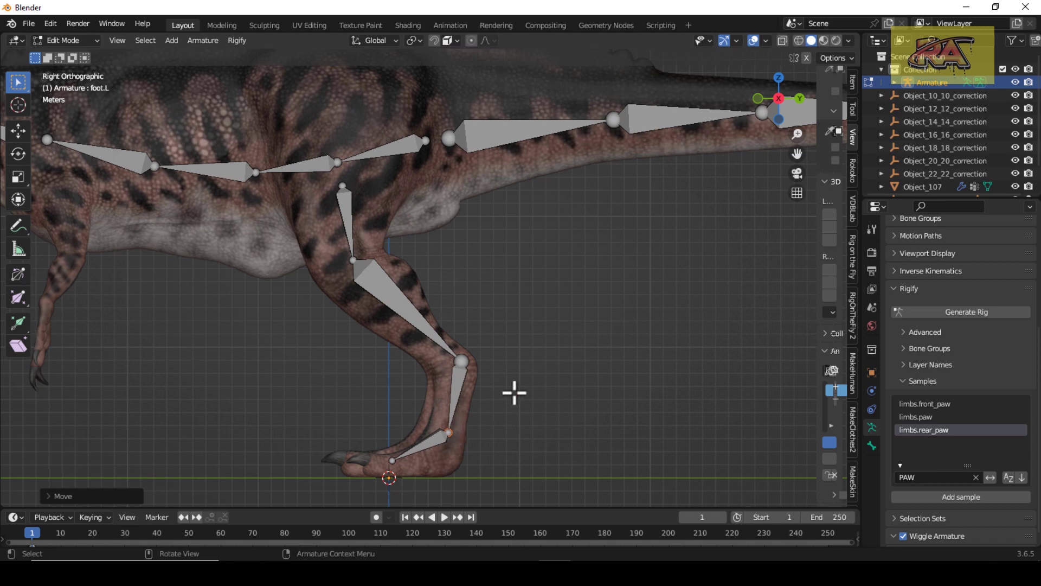
Filter the Rigify samples by ARM
{"action": "scroll", "coordinate": [513, 393], "scroll_direction": "down", "scroll_amount": 4}
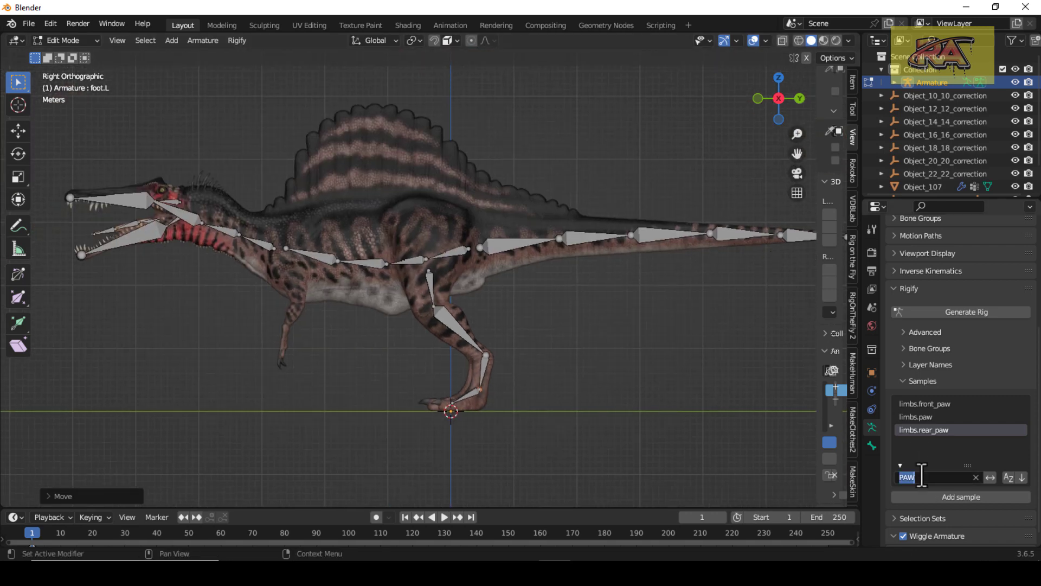
{"action": "type", "text": "ARM"}
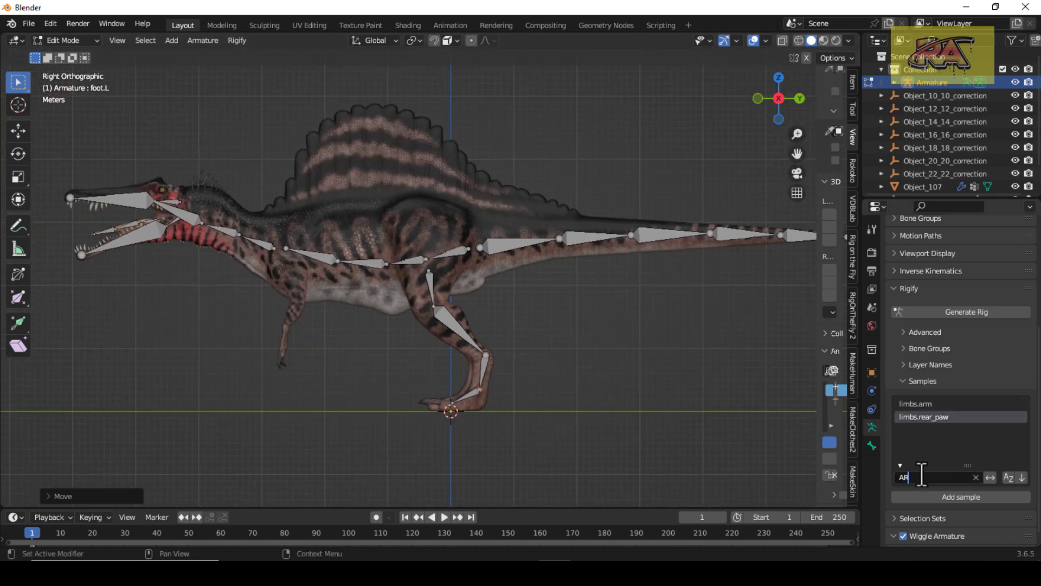
{"action": "left_click", "coordinate": [951, 499]}
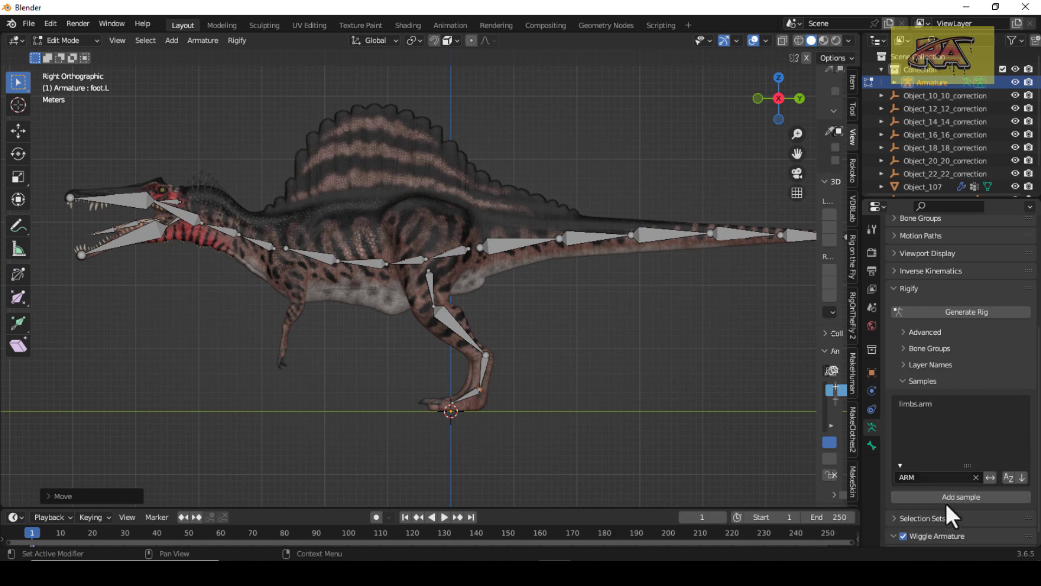
{"action": "key", "text": "s"}
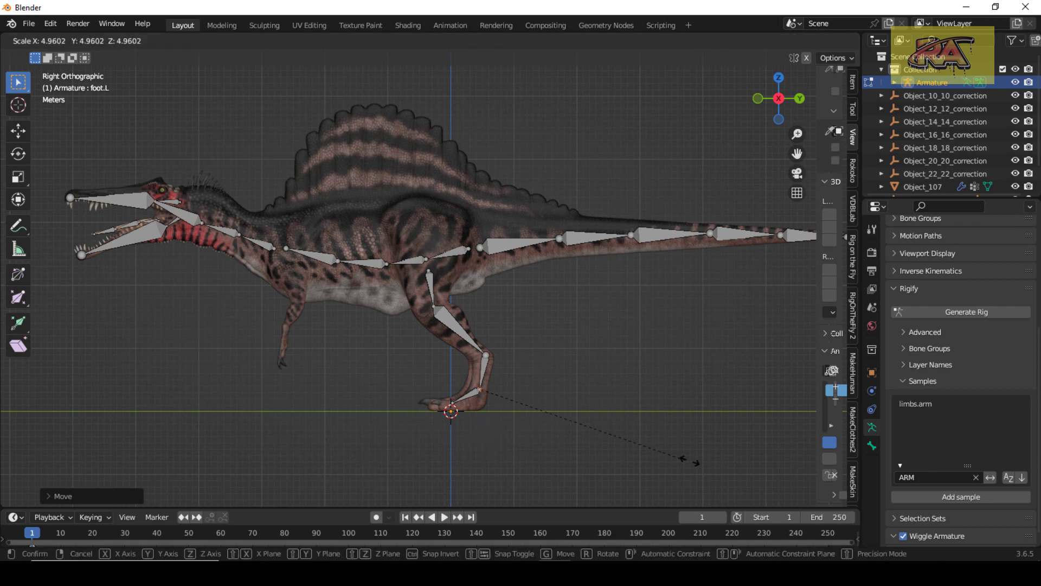
{"action": "left_click", "coordinate": [699, 462]}
{"action": "left_click", "coordinate": [950, 500]}
{"action": "key", "text": "g"}
{"action": "left_click", "coordinate": [370, 427]}
{"action": "scroll", "coordinate": [361, 404], "scroll_direction": "up", "scroll_amount": 5}
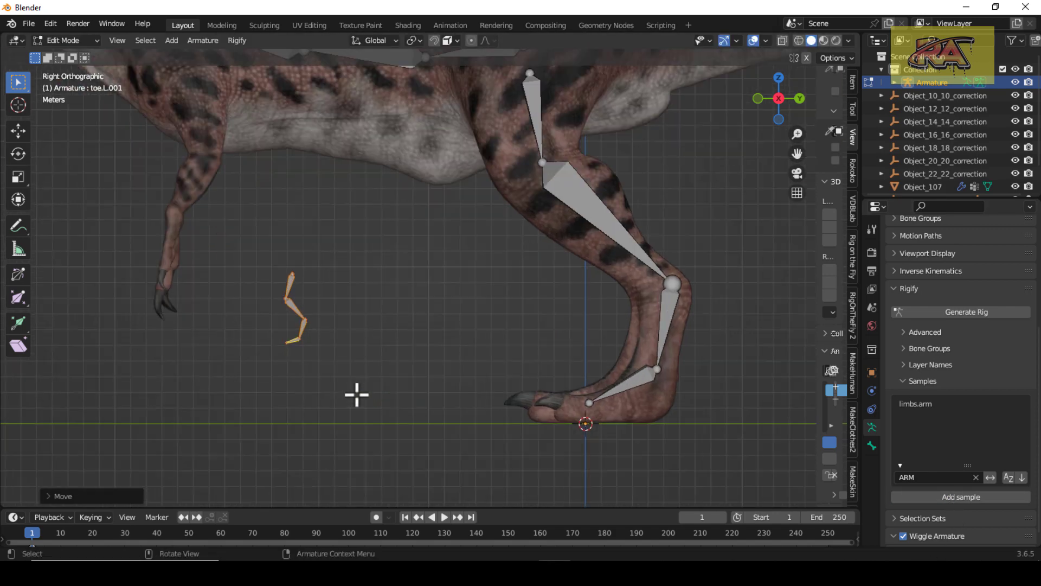
{"action": "key", "text": "ctrl+z"}
{"action": "key", "text": "ctrl+z"}
Add the limbs.arm sample, move it beside the forelimb and scale it up
{"action": "left_click", "coordinate": [943, 404]}
{"action": "left_click", "coordinate": [945, 497]}
{"action": "key", "text": "g"}
{"action": "left_click", "coordinate": [196, 225]}
{"action": "scroll", "coordinate": [313, 281], "scroll_direction": "down", "scroll_amount": 2}
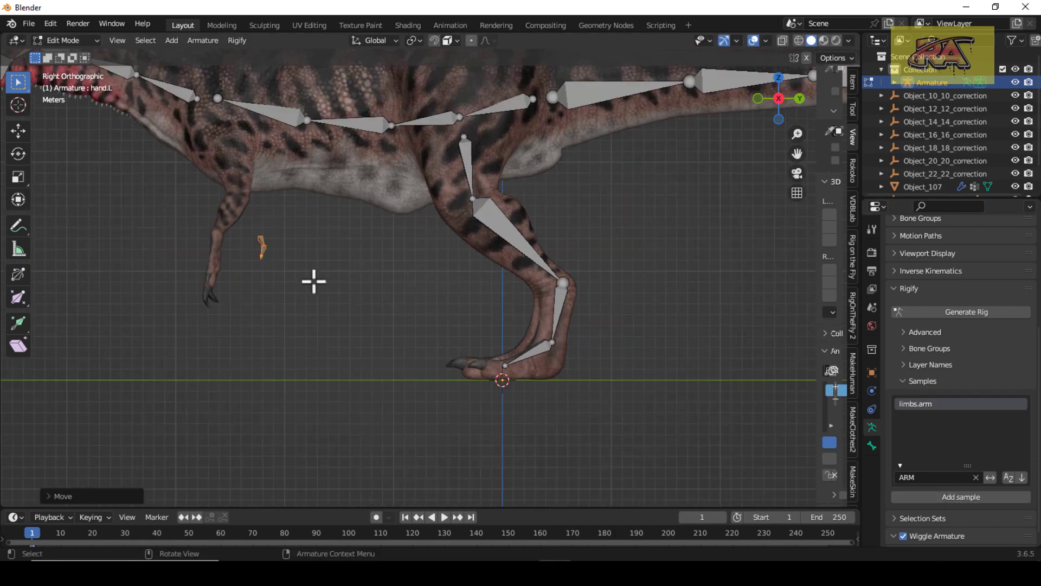
{"action": "key", "text": "s"}
{"action": "left_click", "coordinate": [350, 335]}
Place the arm bones' shoulder, elbow, wrist and hand-tip joints along the forelimb in side view
{"action": "left_click", "coordinate": [258, 201]}
{"action": "key", "text": "g"}
{"action": "left_click", "coordinate": [230, 143]}
{"action": "left_click", "coordinate": [268, 235]}
{"action": "key", "text": "g"}
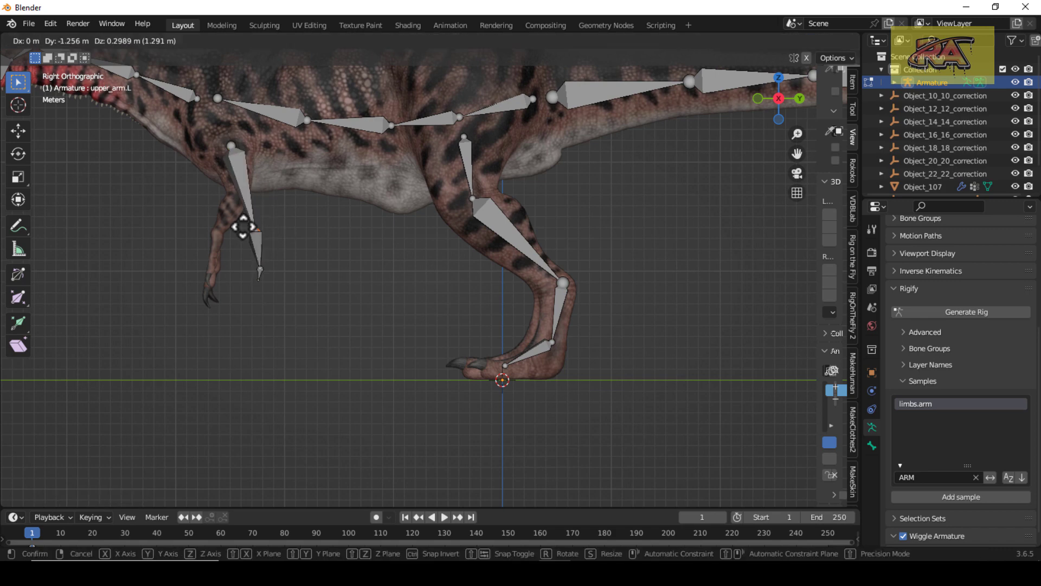
{"action": "left_click", "coordinate": [238, 198]}
{"action": "left_click", "coordinate": [260, 265]}
{"action": "key", "text": "g"}
{"action": "left_click", "coordinate": [260, 283]}
{"action": "key", "text": "g"}
{"action": "left_click", "coordinate": [217, 261]}
Align the arm's shoulder, hand-tip and wrist joints with the left forelimb in front view
{"action": "scroll", "coordinate": [216, 247], "scroll_direction": "up", "scroll_amount": 4}
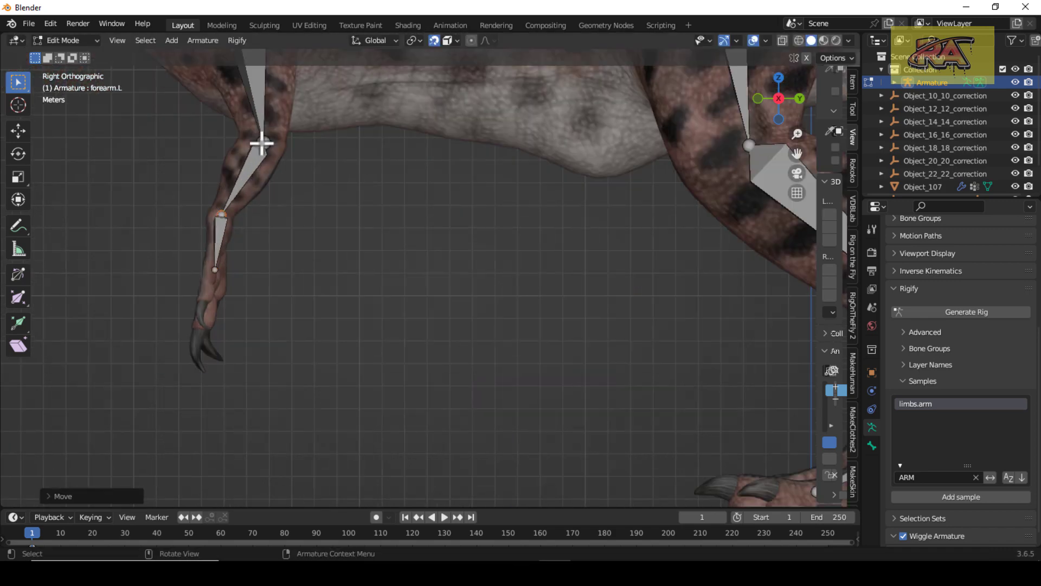
{"action": "left_click", "coordinate": [261, 145]}
{"action": "scroll", "coordinate": [265, 132], "scroll_direction": "down", "scroll_amount": 3}
{"action": "left_click", "coordinate": [261, 77]}
{"action": "key", "text": "KP_1"}
{"action": "key", "text": "g"}
{"action": "left_click", "coordinate": [298, 93]}
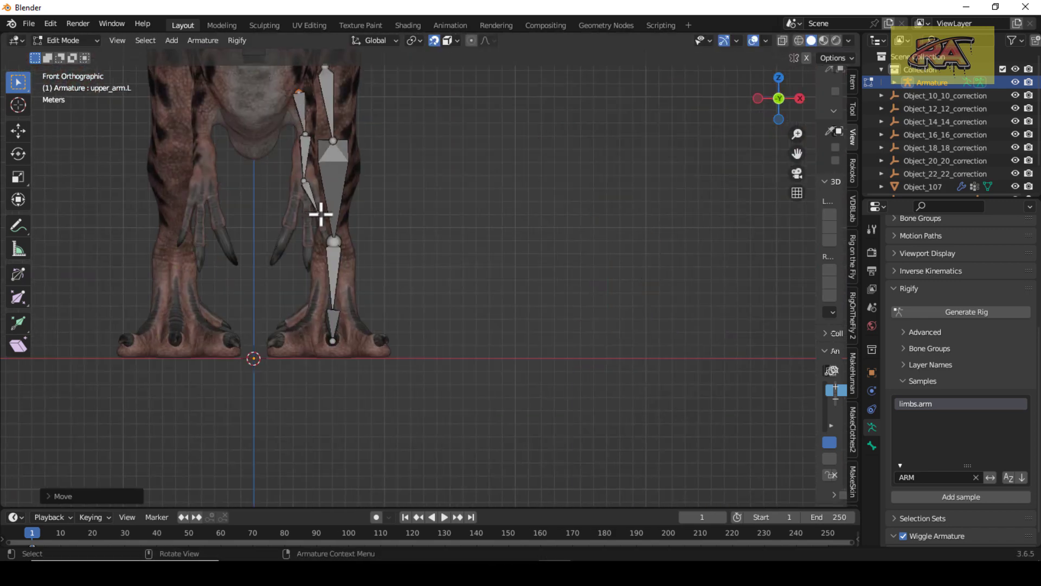
{"action": "left_click", "coordinate": [320, 214]}
{"action": "key", "text": "g"}
{"action": "left_click", "coordinate": [307, 209]}
{"action": "left_click", "coordinate": [305, 179]}
{"action": "key", "text": "g"}
{"action": "left_click", "coordinate": [307, 175]}
Correct the shoulder, elbow and hand-tip joints of the arm chain inside the forelimb in side view
{"action": "left_click", "coordinate": [303, 139]}
{"action": "key", "text": "KP_3"}
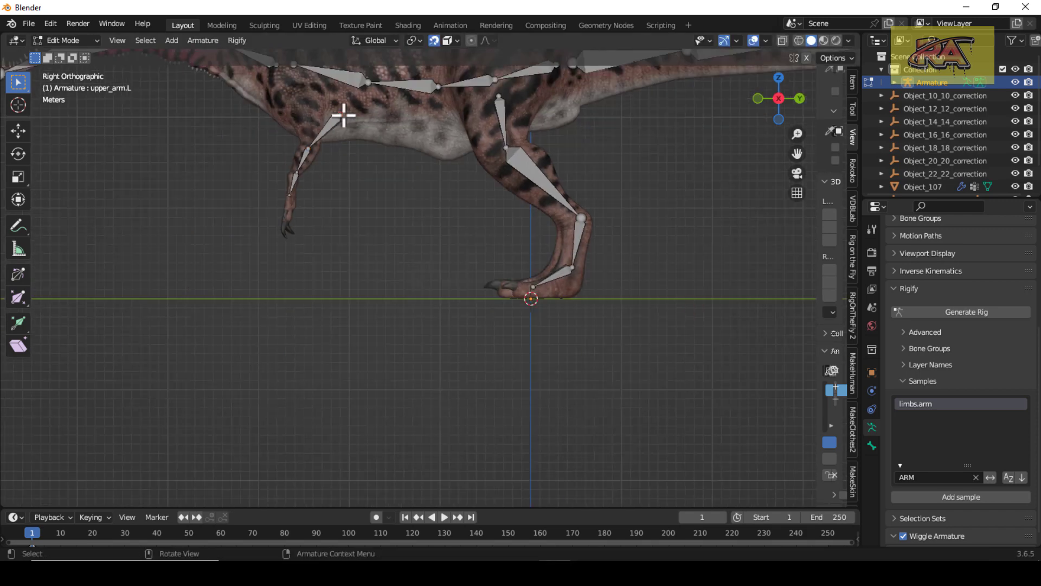
{"action": "key", "text": "g"}
{"action": "left_click", "coordinate": [317, 109]}
{"action": "left_click", "coordinate": [309, 151]}
{"action": "key", "text": "g"}
{"action": "left_click", "coordinate": [310, 142]}
{"action": "left_click", "coordinate": [292, 195]}
{"action": "key", "text": "g"}
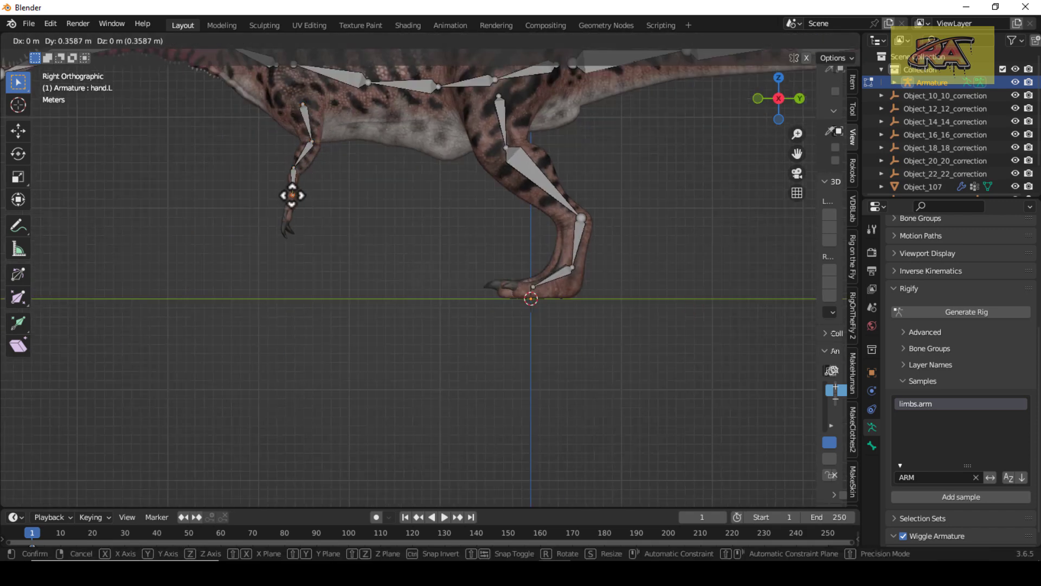
Filter the Rigify samples by FING
{"action": "scroll", "coordinate": [399, 193], "scroll_direction": "down", "scroll_amount": 5}
{"action": "middle_click_drag", "start_coordinate": [731, 197], "coordinate": [668, 208], "text": "shift"}
{"action": "left_click", "coordinate": [926, 478]}
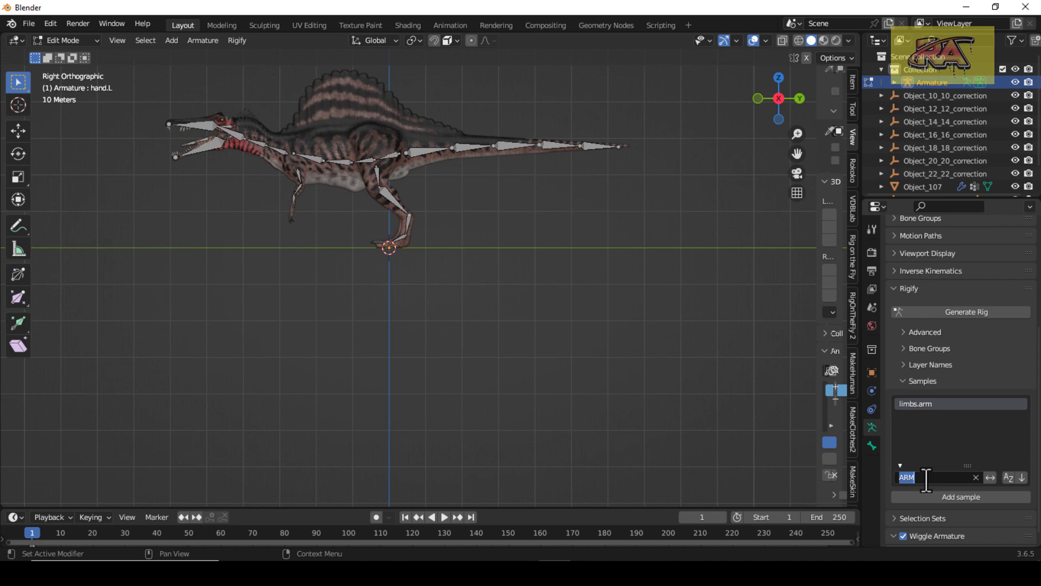
{"action": "type", "text": "FING"}
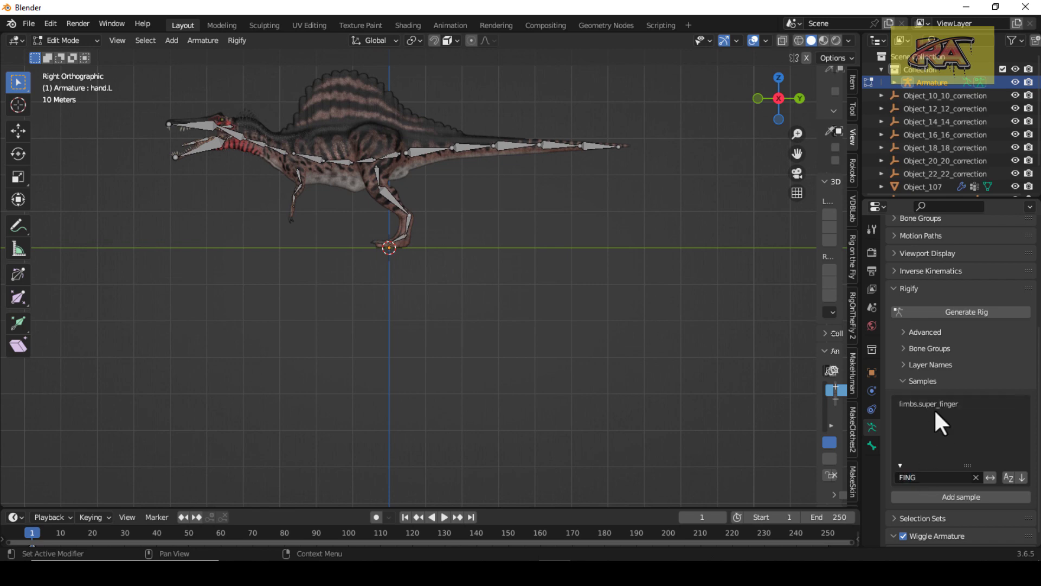
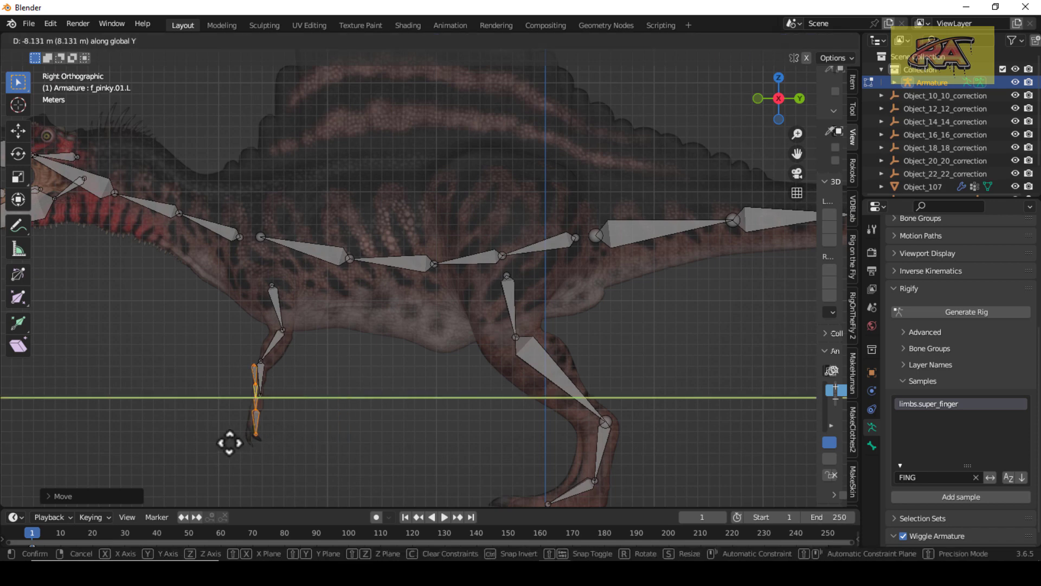
Move the finger chain along Y onto the hand and fit its two lower knuckle joints to the inner finger in front view
{"action": "left_click", "coordinate": [230, 442]}
{"action": "key", "text": "KP_1"}
{"action": "scroll", "coordinate": [267, 414], "scroll_direction": "up", "scroll_amount": 10}
{"action": "left_click", "coordinate": [162, 302]}
{"action": "key", "text": "g"}
{"action": "left_click", "coordinate": [168, 310]}
{"action": "left_click", "coordinate": [150, 389]}
{"action": "key", "text": "g"}
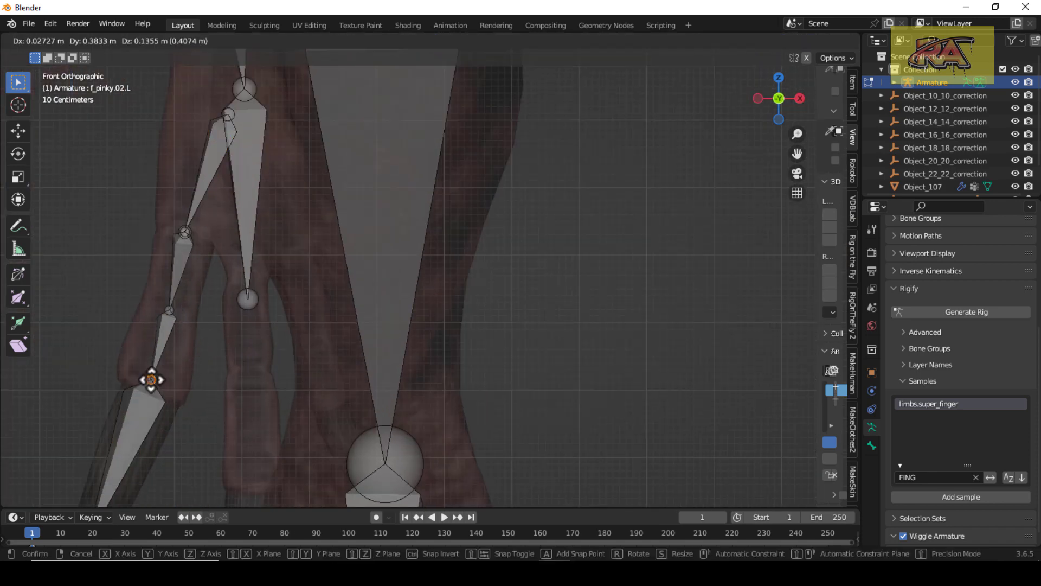
{"action": "left_click", "coordinate": [153, 378]}
Fit the upper knuckle joint of the finger chain to the inner finger in front view
{"action": "scroll", "coordinate": [159, 368], "scroll_direction": "down", "scroll_amount": 2}
{"action": "left_click_drag", "start_coordinate": [797, 156], "coordinate": [841, 12]}
{"action": "left_click", "coordinate": [148, 348]}
{"action": "left_click", "coordinate": [224, 132]}
{"action": "scroll", "coordinate": [225, 132], "scroll_direction": "down", "scroll_amount": 1}
{"action": "key", "text": "g"}
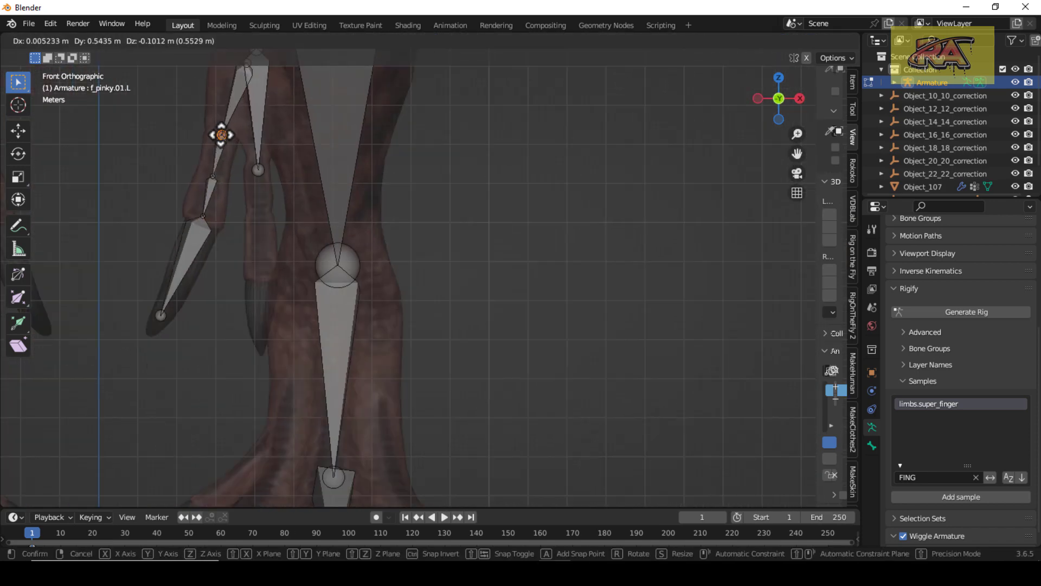
{"action": "left_click", "coordinate": [221, 135]}
Place the inner finger chain's base joint near the wrist and fit its tip joint inside the claw from an angled view
{"action": "left_click_drag", "start_coordinate": [809, 156], "coordinate": [832, 274]}
{"action": "left_click", "coordinate": [270, 183]}
{"action": "key", "text": "g"}
{"action": "left_click", "coordinate": [265, 178]}
{"action": "scroll", "coordinate": [393, 221], "scroll_direction": "down", "scroll_amount": 1}
{"action": "middle_click_drag", "start_coordinate": [394, 221], "coordinate": [267, 328]}
{"action": "left_click", "coordinate": [256, 447]}
{"action": "key", "text": "g"}
{"action": "left_click", "coordinate": [267, 432]}
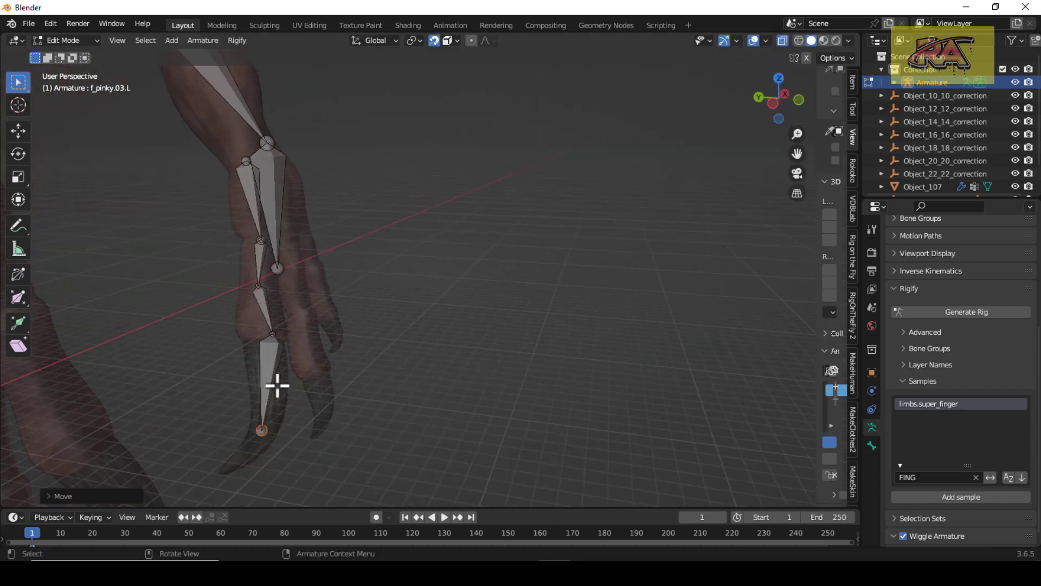
Duplicate the four bones of the inner finger chain and place the copy beside the hand in front view
{"action": "left_click", "coordinate": [274, 374]}
{"action": "left_click", "coordinate": [265, 311], "text": "shift"}
{"action": "left_click", "coordinate": [259, 262], "text": "shift"}
{"action": "left_click", "coordinate": [256, 221], "text": "shift"}
{"action": "key", "text": "KP_1"}
{"action": "key", "text": "shift+d"}
{"action": "left_click", "coordinate": [372, 253]}
Fit the duplicated finger chain's tip and two lower knuckle joints to the middle finger
{"action": "left_click", "coordinate": [331, 391]}
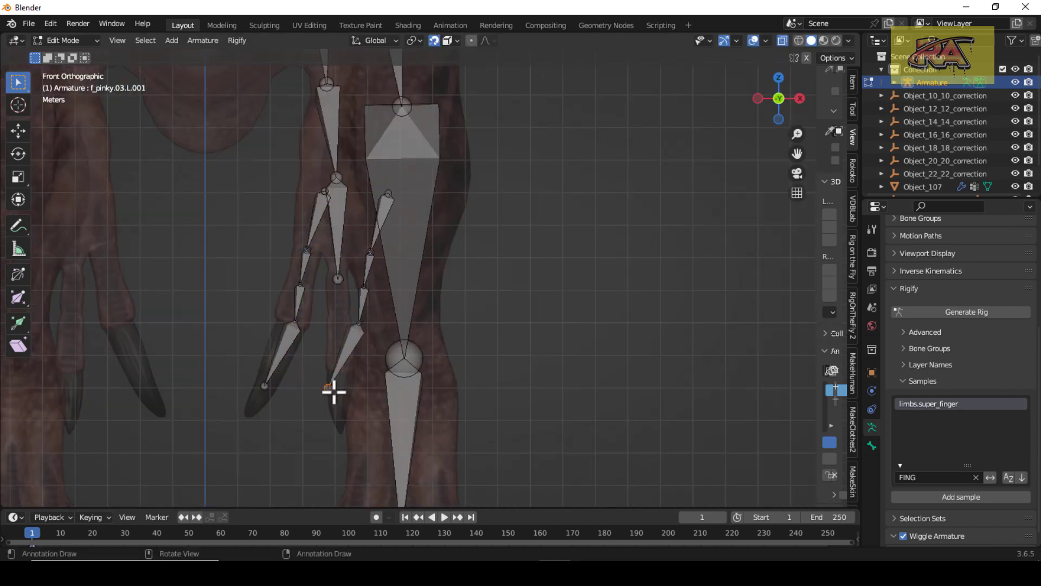
{"action": "key", "text": "g"}
{"action": "left_click", "coordinate": [344, 414]}
{"action": "left_click", "coordinate": [360, 323]}
{"action": "key", "text": "g"}
{"action": "left_click", "coordinate": [345, 343]}
{"action": "left_click", "coordinate": [365, 290]}
{"action": "left_click", "coordinate": [373, 254]}
{"action": "left_click", "coordinate": [372, 251]}
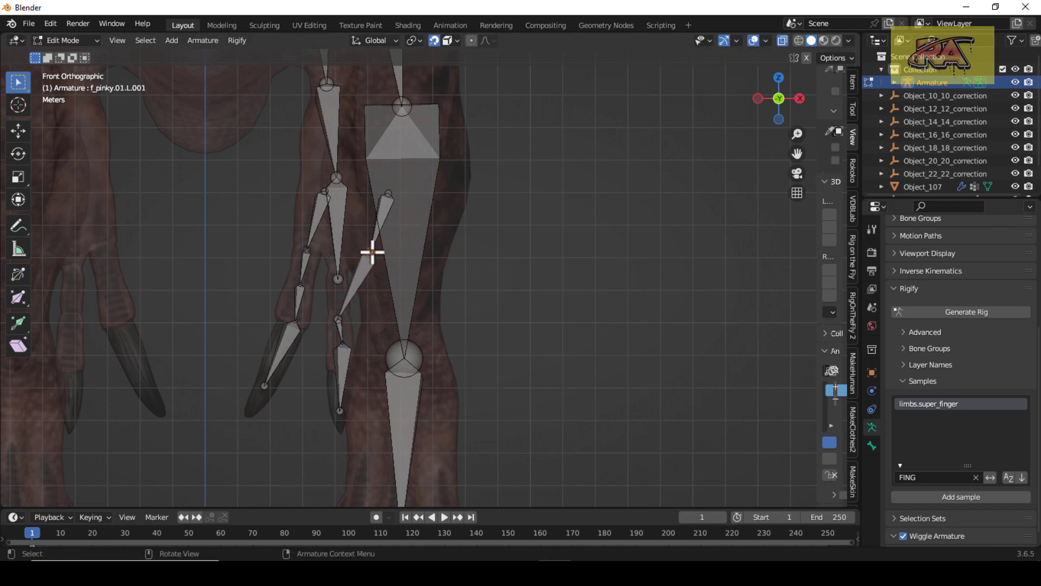
{"action": "key", "text": "g"}
{"action": "left_click", "coordinate": [349, 280]}
{"action": "key", "text": "ctrl+z"}
Move the middle finger chain's upper knuckle joint and base joint onto the hand in front view
{"action": "scroll", "coordinate": [353, 278], "scroll_direction": "up", "scroll_amount": 5}
{"action": "left_click", "coordinate": [399, 217]}
{"action": "scroll", "coordinate": [401, 238], "scroll_direction": "down", "scroll_amount": 5}
{"action": "key", "text": "g"}
{"action": "left_click", "coordinate": [368, 249]}
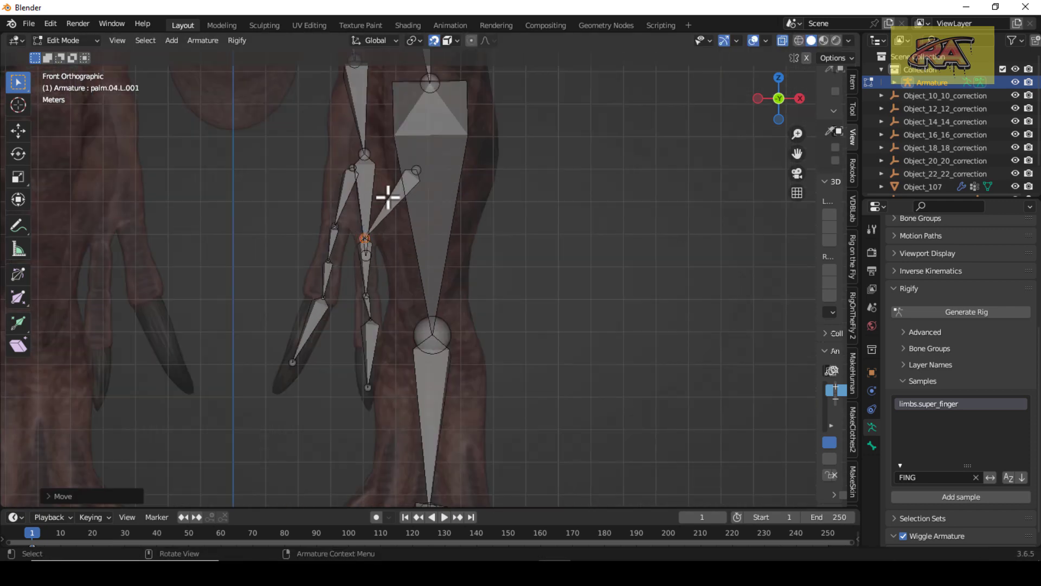
{"action": "left_click", "coordinate": [416, 171]}
{"action": "key", "text": "g"}
{"action": "left_click", "coordinate": [366, 173]}
Duplicate the inner finger chain again, place the copy outside the hand and rotate it towards the outer finger
{"action": "left_click", "coordinate": [373, 330]}
{"action": "left_click", "coordinate": [320, 318]}
{"action": "left_click", "coordinate": [328, 275], "text": "shift"}
{"action": "left_click", "coordinate": [341, 198], "text": "shift"}
{"action": "key", "text": "shift+d"}
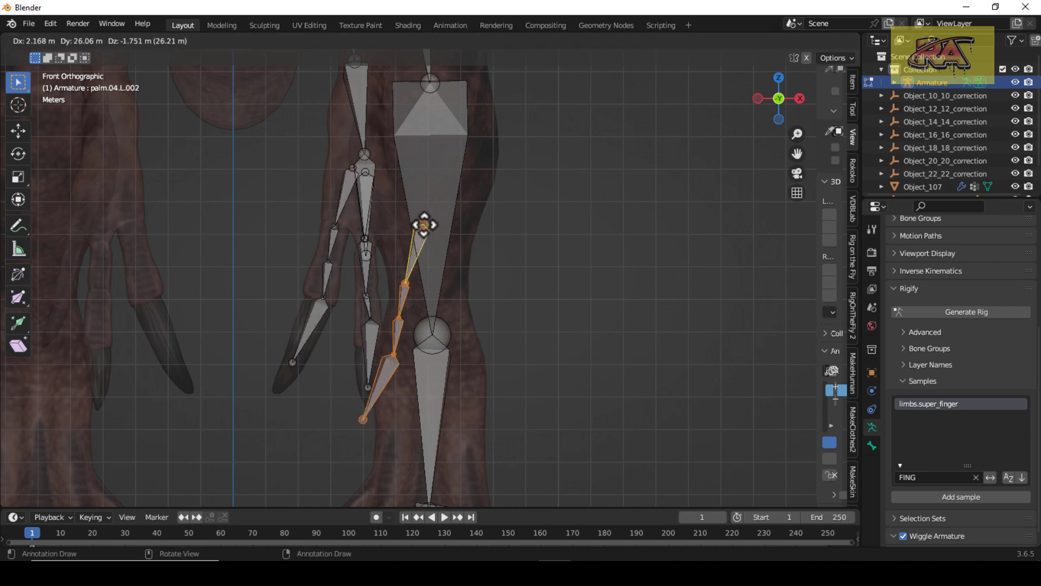
{"action": "left_click", "coordinate": [431, 187]}
{"action": "key", "text": "r"}
{"action": "left_click", "coordinate": [421, 171]}
Move the third finger chain along Y onto the hand in side view
{"action": "middle_click_drag", "start_coordinate": [542, 190], "coordinate": [502, 214]}
{"action": "key", "text": "KP_3"}
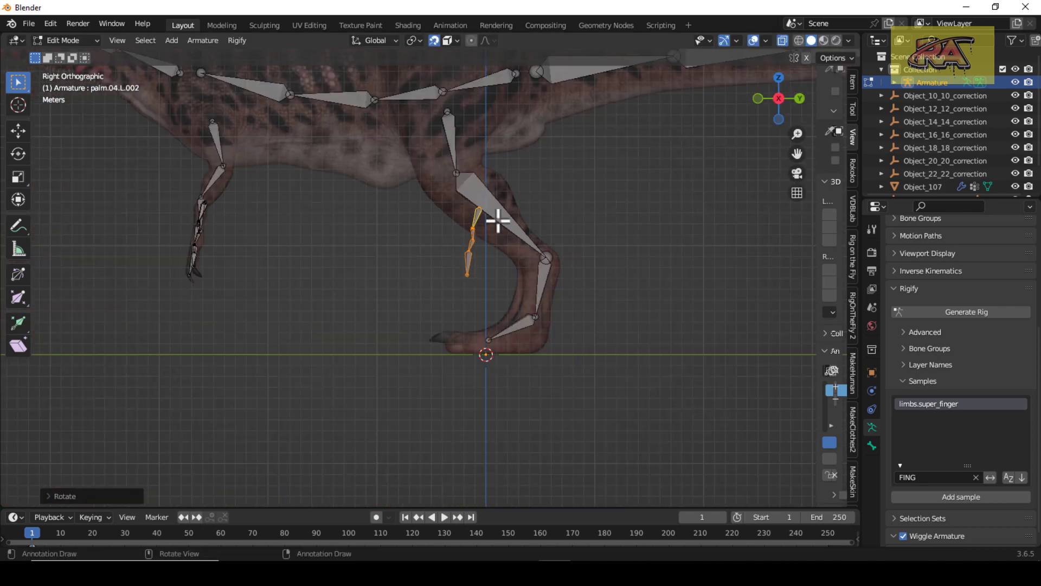
{"action": "key", "text": "g"}
{"action": "key", "text": "y"}
{"action": "left_click", "coordinate": [222, 247]}
Fit the third finger chain's tip and two lower knuckle joints to the outer finger from an angled view
{"action": "scroll", "coordinate": [201, 231], "scroll_direction": "up", "scroll_amount": 9}
{"action": "left_click_drag", "start_coordinate": [792, 103], "coordinate": [911, 123]}
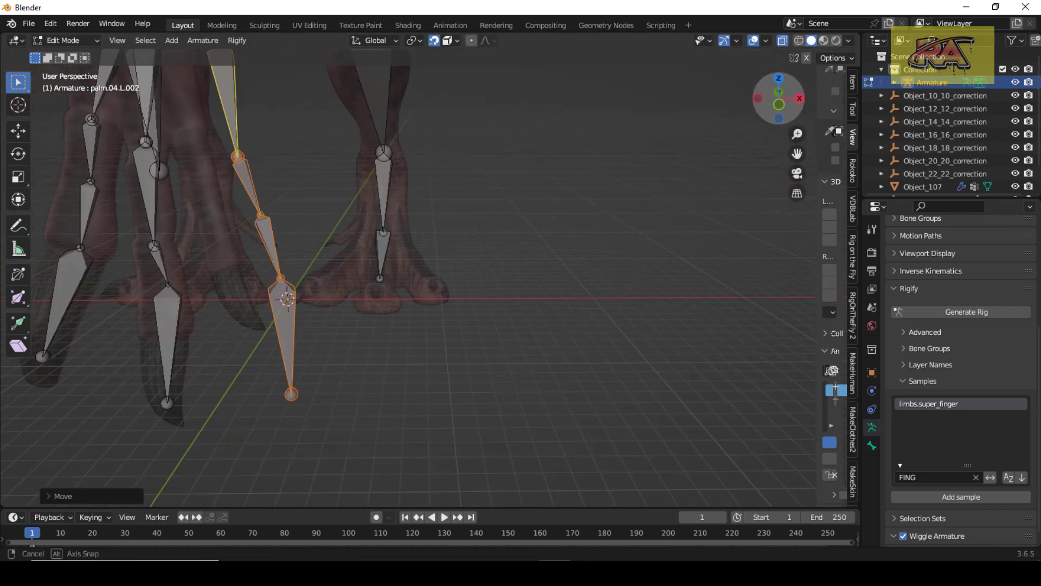
{"action": "left_click", "coordinate": [294, 398]}
{"action": "key", "text": "g"}
{"action": "left_click", "coordinate": [254, 327]}
{"action": "left_click", "coordinate": [285, 284]}
{"action": "key", "text": "g"}
{"action": "left_click", "coordinate": [222, 264]}
{"action": "left_click", "coordinate": [263, 220]}
{"action": "left_click", "coordinate": [222, 223]}
Fit the outer finger chain's upper knuckle joint and base joint inside the hand
{"action": "left_click", "coordinate": [238, 157]}
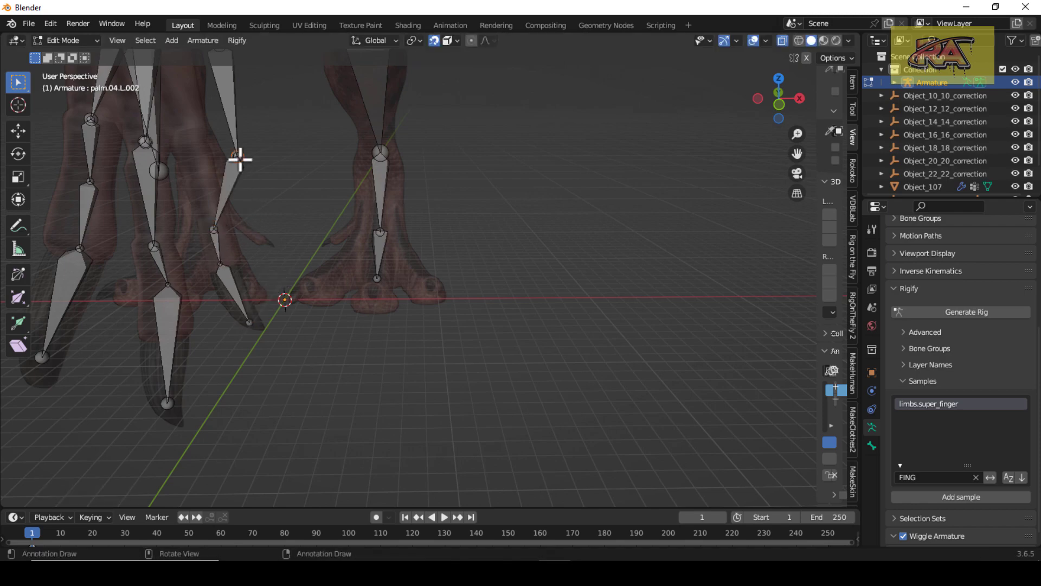
{"action": "key", "text": "g"}
{"action": "left_click", "coordinate": [197, 165]}
{"action": "scroll", "coordinate": [201, 130], "scroll_direction": "down", "scroll_amount": 3}
{"action": "left_click", "coordinate": [209, 91]}
{"action": "key", "text": "g"}
{"action": "left_click", "coordinate": [194, 99]}
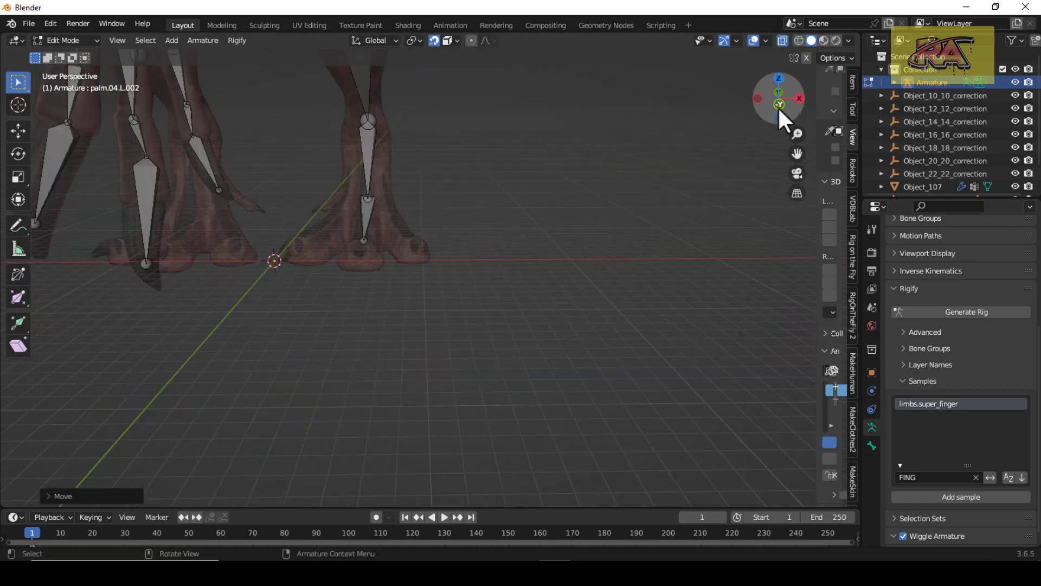
Filter the Rigify samples by TEN and add the limbs.simple_tentacle sample to the armature
{"action": "left_click_drag", "start_coordinate": [778, 106], "coordinate": [727, 112]}
{"action": "type", "text": "TEN"}
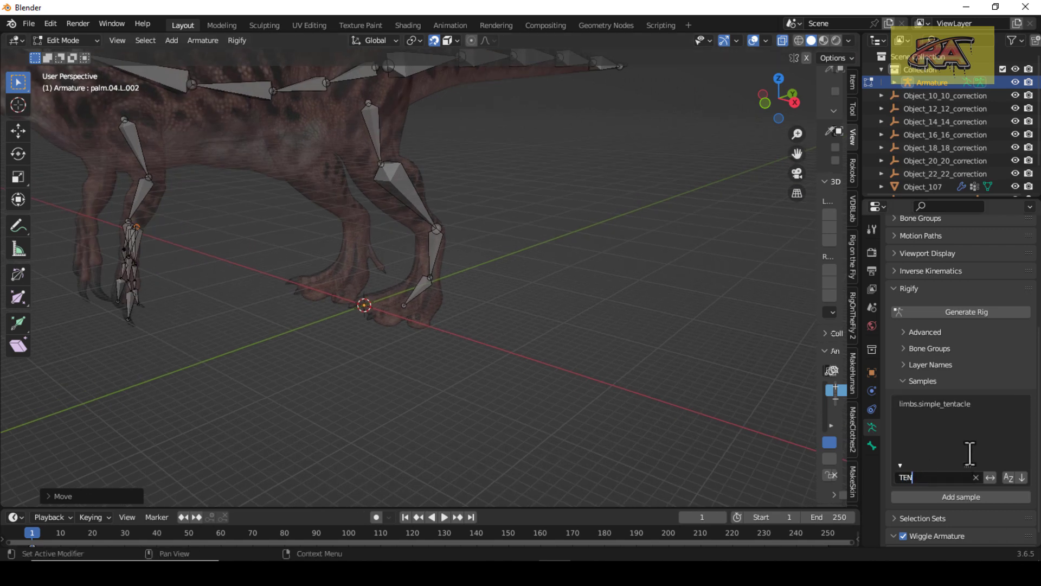
{"action": "left_click", "coordinate": [966, 403]}
{"action": "left_click", "coordinate": [966, 403]}
{"action": "left_click", "coordinate": [972, 497]}
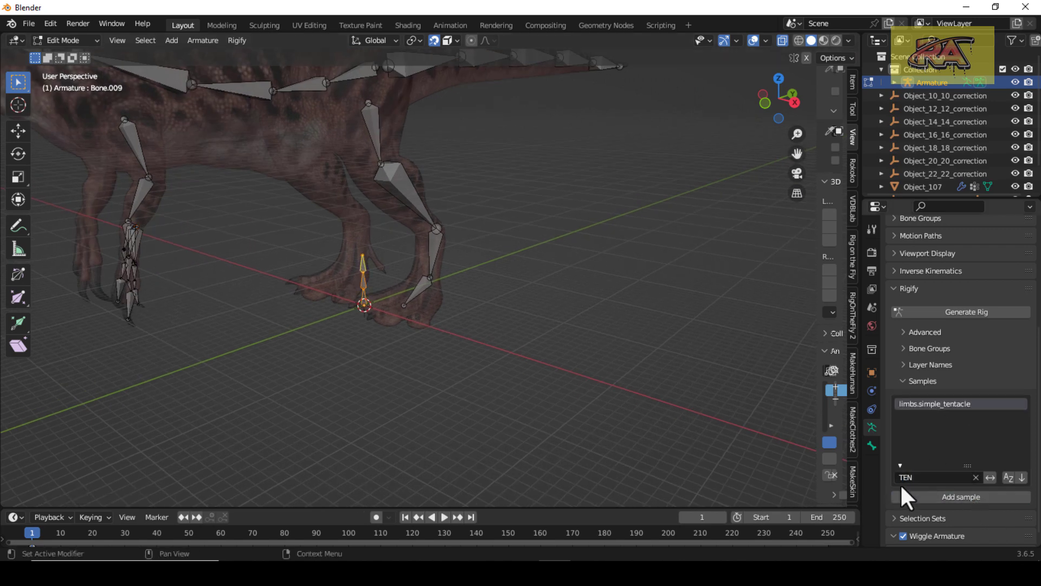
Rotate the tentacle chain in side view so it lies along the foot towards the toe
{"action": "key", "text": "KP_3"}
{"action": "key", "text": "r"}
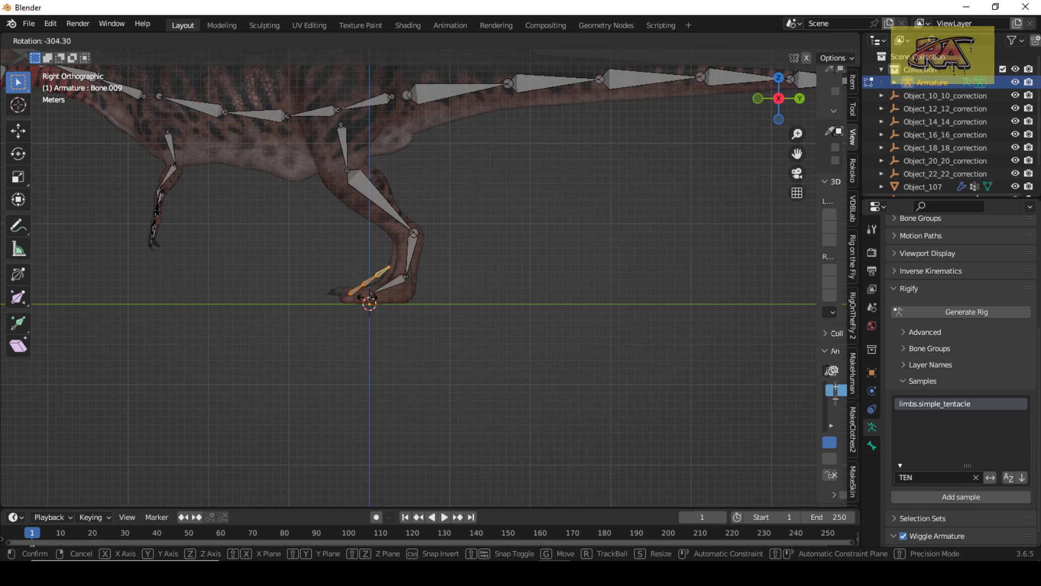
{"action": "left_click", "coordinate": [371, 297]}
{"action": "scroll", "coordinate": [379, 271], "scroll_direction": "up", "scroll_amount": 8}
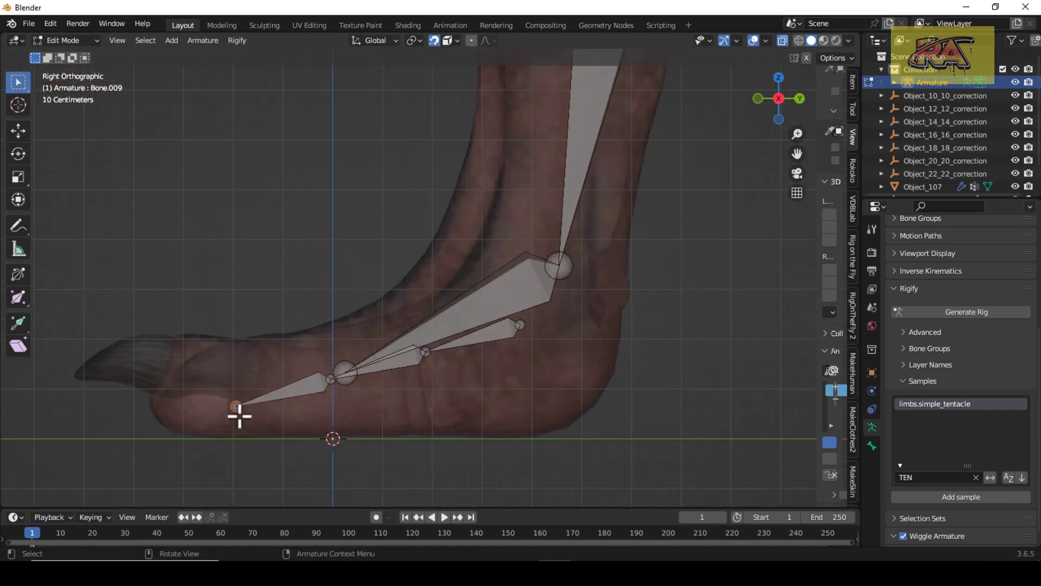
Fit the tentacle chain's tip and lower joint to the toe and adjust the foot bone's toe joint in side view
{"action": "key", "text": "g"}
{"action": "left_click", "coordinate": [223, 374]}
{"action": "left_click", "coordinate": [350, 374]}
{"action": "key", "text": "g"}
{"action": "left_click", "coordinate": [354, 363]}
{"action": "left_click", "coordinate": [330, 379]}
{"action": "key", "text": "g"}
{"action": "left_click", "coordinate": [341, 374]}
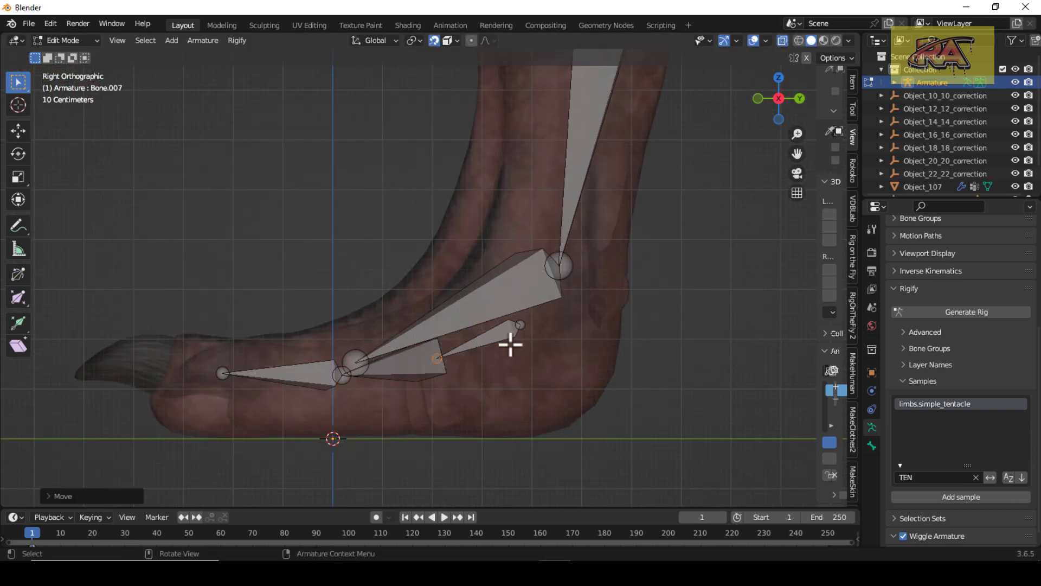
Move the toe chain's base joint up to the ankle and its upper joint towards the heel
{"action": "left_click", "coordinate": [519, 326]}
{"action": "key", "text": "g"}
{"action": "left_click", "coordinate": [563, 296]}
{"action": "left_click", "coordinate": [439, 358]}
{"action": "key", "text": "g"}
{"action": "left_click", "coordinate": [497, 352]}
Align the toe chain with the left foot's outer toe and correct its upper joint in side view
{"action": "left_click_drag", "start_coordinate": [777, 98], "coordinate": [825, 120]}
{"action": "key", "text": "g"}
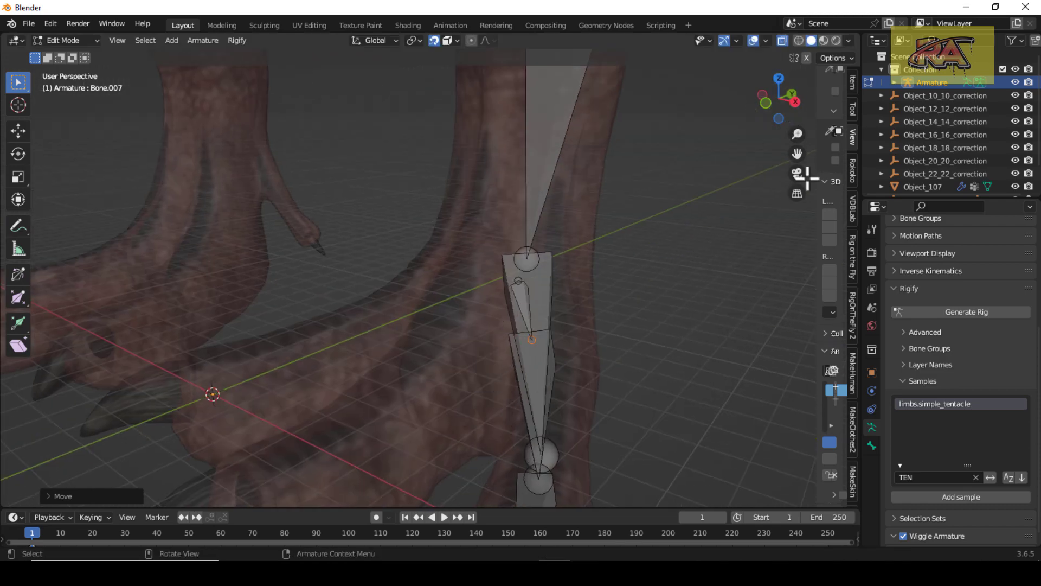
{"action": "left_click_drag", "start_coordinate": [807, 178], "coordinate": [799, 158]}
{"action": "key", "text": "KP_3"}
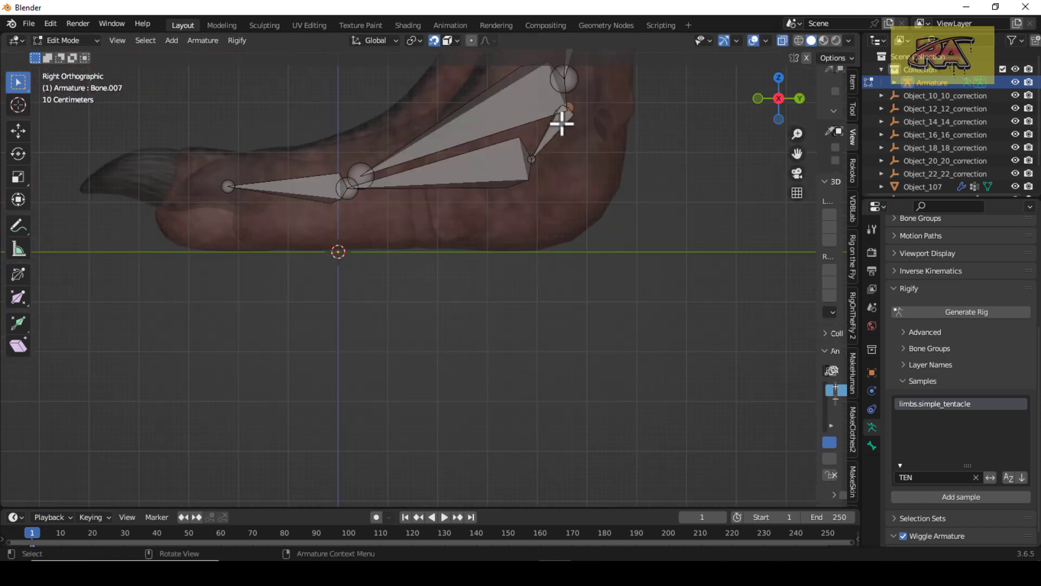
{"action": "left_click", "coordinate": [531, 158]}
{"action": "key", "text": "g"}
{"action": "left_click", "coordinate": [529, 141]}
Duplicate the three-bone outer toe chain and move the copy inwards along X in front view
{"action": "left_click", "coordinate": [548, 126]}
{"action": "left_click", "coordinate": [467, 167], "text": "shift"}
{"action": "left_click", "coordinate": [316, 187], "text": "shift"}
{"action": "key", "text": "KP_1"}
{"action": "key", "text": "shift+d"}
{"action": "key", "text": "x"}
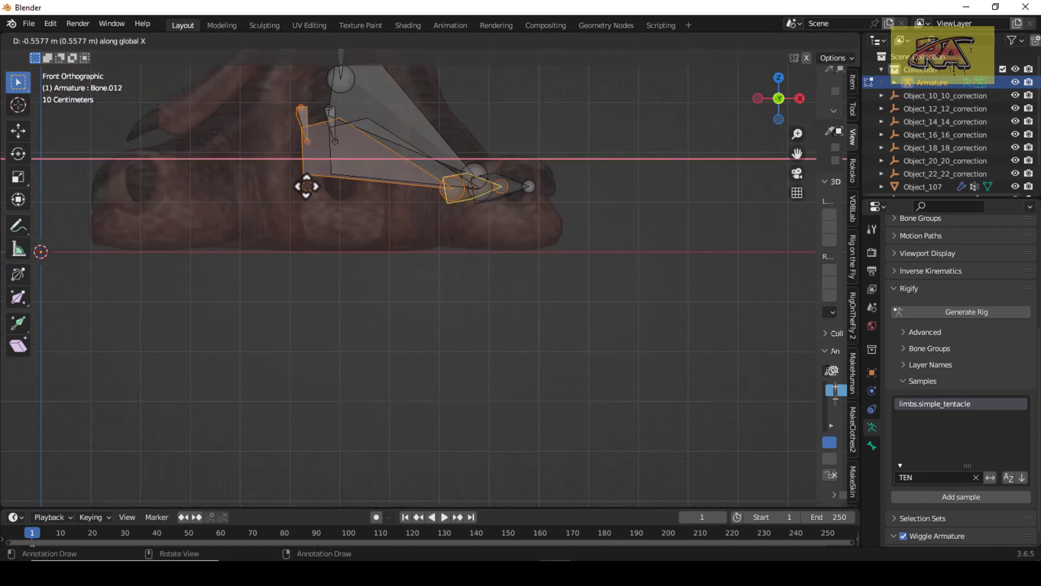
{"action": "left_click", "coordinate": [278, 186]}
Fit the duplicated toe chain's tip and lower joint to the middle toe from above
{"action": "left_click_drag", "start_coordinate": [781, 101], "coordinate": [861, 288]}
{"action": "left_click", "coordinate": [535, 308]}
{"action": "key", "text": "g"}
{"action": "left_click", "coordinate": [411, 396]}
{"action": "left_click", "coordinate": [447, 213]}
{"action": "key", "text": "g"}
{"action": "left_click", "coordinate": [376, 247]}
Move the middle toe chain's base joint to the ankle and reposition its upper joint
{"action": "left_click", "coordinate": [253, 77]}
{"action": "key", "text": "g"}
{"action": "left_click", "coordinate": [314, 126]}
{"action": "left_click", "coordinate": [294, 164]}
{"action": "key", "text": "g"}
{"action": "left_click", "coordinate": [358, 152]}
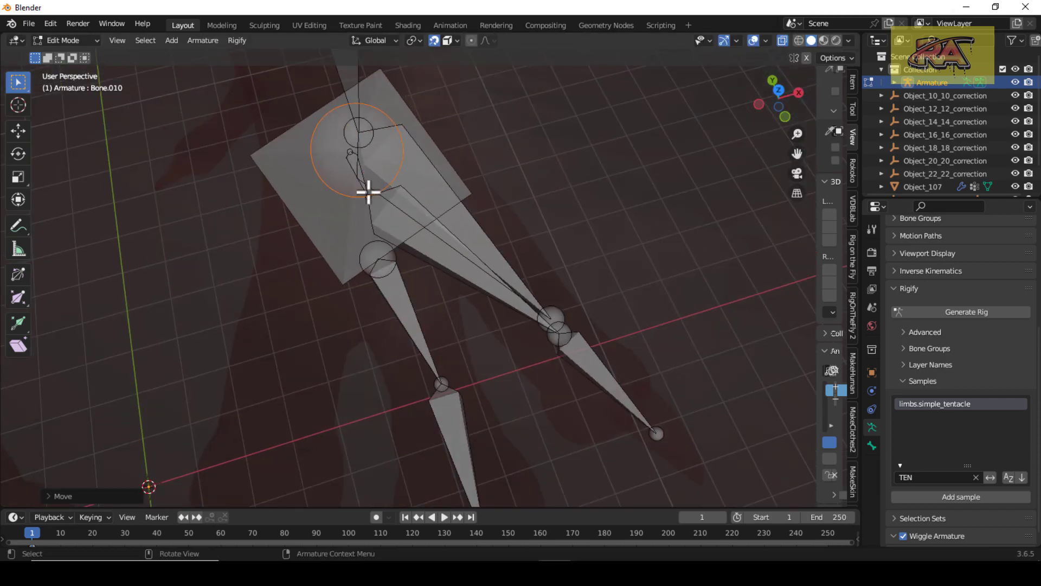
Correct the height of the middle toe chain's base joint at the ankle in side view
{"action": "key", "text": "Escape"}
{"action": "key", "text": "KP_1"}
{"action": "scroll", "coordinate": [411, 225], "scroll_direction": "up", "scroll_amount": 2}
{"action": "key", "text": "KP_3"}
{"action": "key", "text": "g"}
{"action": "left_click", "coordinate": [551, 411]}
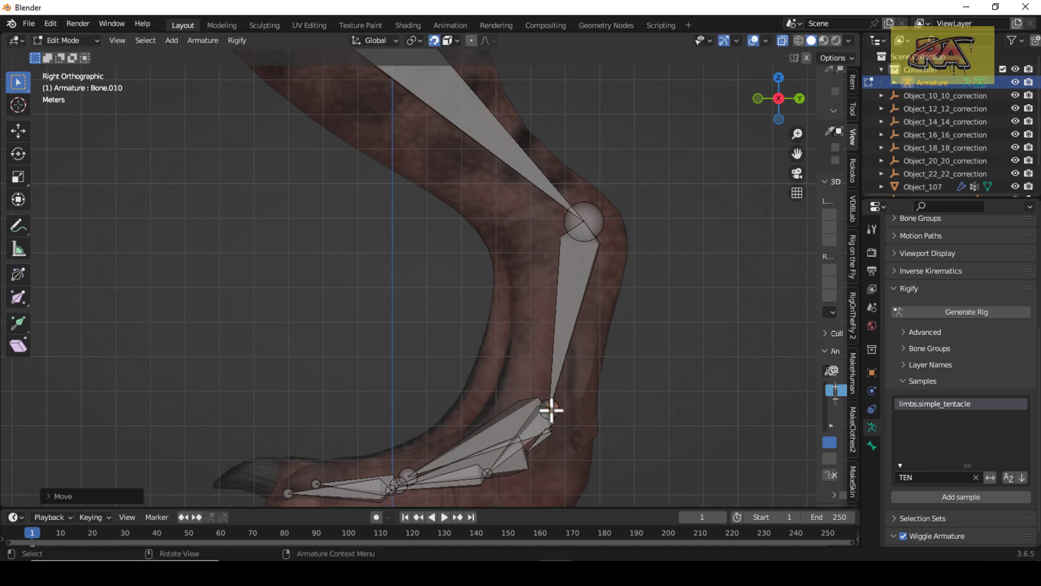
Move the joint between the foot and toe bones inwards to line up with the middle toe
{"action": "left_click_drag", "start_coordinate": [780, 100], "coordinate": [859, 140]}
{"action": "scroll", "coordinate": [762, 213], "scroll_direction": "up", "scroll_amount": 1}
{"action": "left_click_drag", "start_coordinate": [797, 154], "coordinate": [839, 43]}
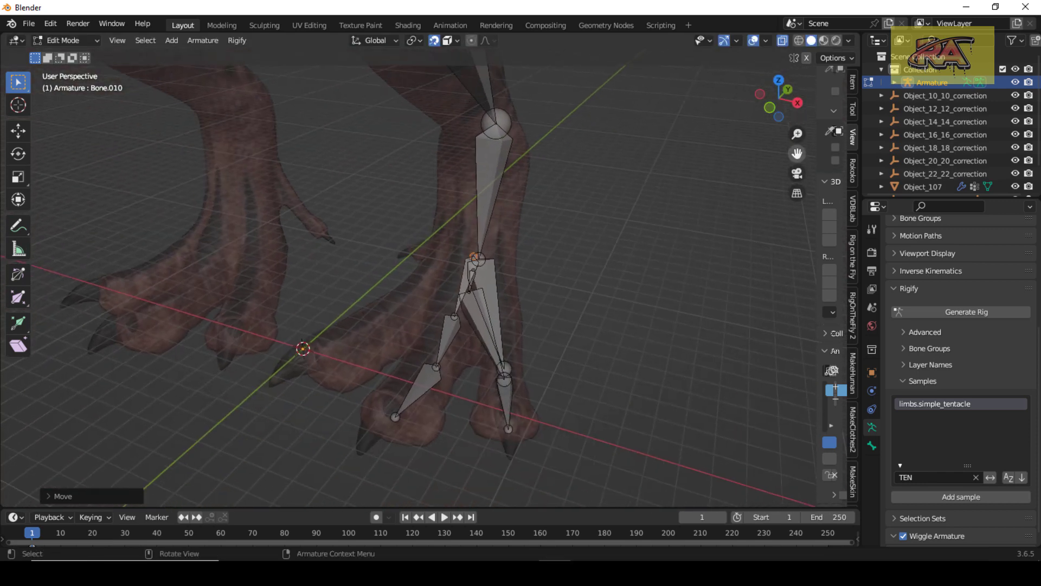
{"action": "left_click", "coordinate": [505, 367]}
{"action": "key", "text": "g"}
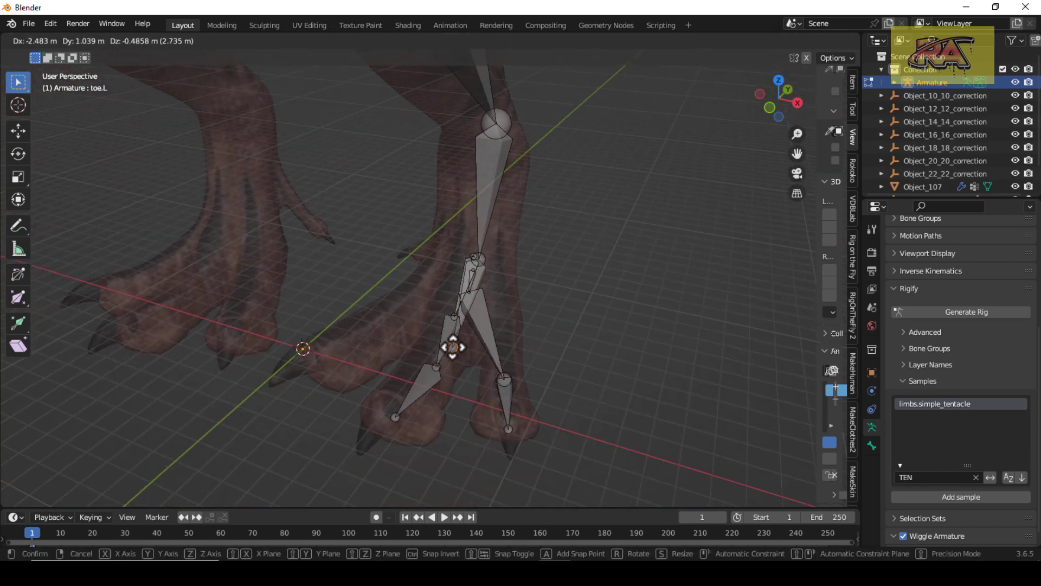
{"action": "left_click", "coordinate": [441, 346]}
Duplicate the three-bone outer toe chain and place the copy on the inner side of the foot
{"action": "scroll", "coordinate": [445, 337], "scroll_direction": "up", "scroll_amount": 5}
{"action": "left_click", "coordinate": [524, 283]}
{"action": "left_click_drag", "start_coordinate": [780, 99], "coordinate": [659, 90]}
{"action": "left_click", "coordinate": [631, 299]}
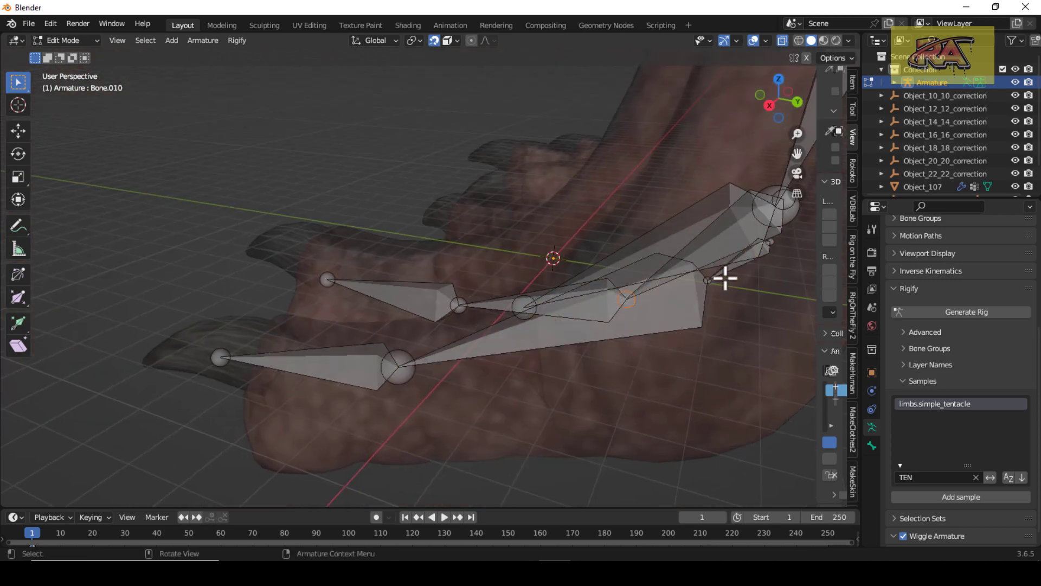
{"action": "left_click", "coordinate": [741, 261]}
{"action": "left_click", "coordinate": [667, 304], "text": "shift"}
{"action": "left_click", "coordinate": [374, 369], "text": "shift"}
{"action": "key", "text": "KP_1"}
{"action": "left_click_drag", "start_coordinate": [780, 93], "coordinate": [786, 109]}
{"action": "key", "text": "shift+d"}
{"action": "left_click", "coordinate": [264, 205]}
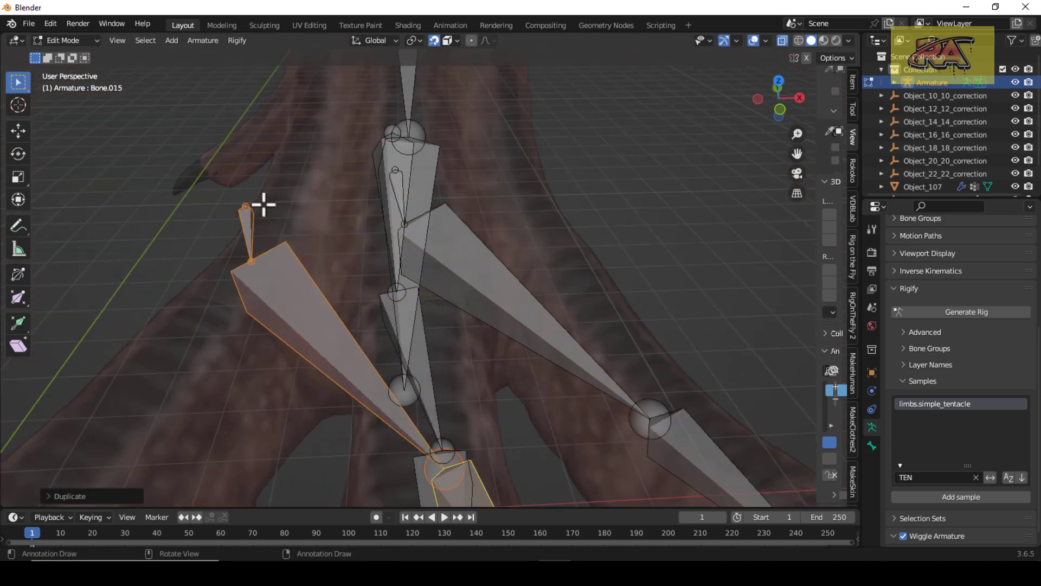
Fit the third toe chain's tip and upper joint to the inner toe from an angled view
{"action": "key", "text": "g"}
{"action": "scroll", "coordinate": [326, 417], "scroll_direction": "down", "scroll_amount": 5}
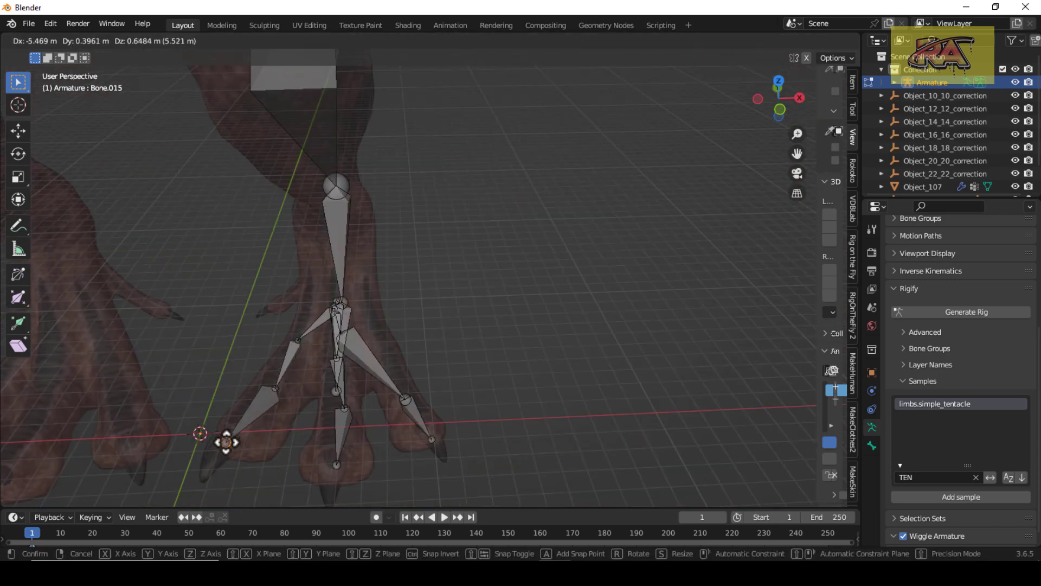
{"action": "left_click", "coordinate": [226, 442]}
{"action": "scroll", "coordinate": [226, 442], "scroll_direction": "up", "scroll_amount": 5}
{"action": "left_click", "coordinate": [282, 361]}
{"action": "left_click", "coordinate": [319, 275]}
{"action": "key", "text": "g"}
{"action": "left_click", "coordinate": [342, 289]}
Adjust the foot joint at the ankle and reposition the base joints of the middle and outer toe chains
{"action": "left_click", "coordinate": [396, 211]}
{"action": "key", "text": "g"}
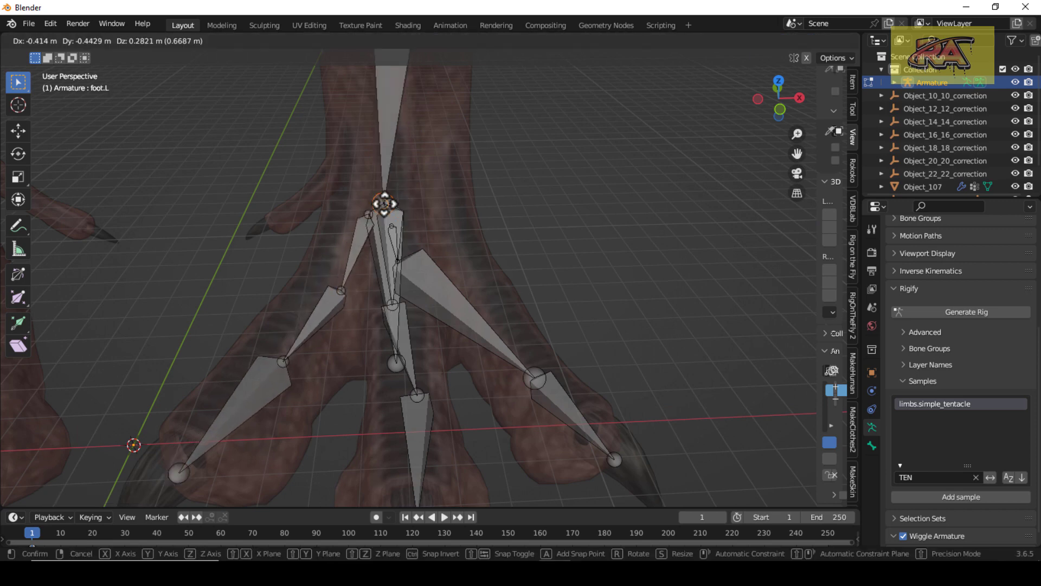
{"action": "left_click", "coordinate": [385, 204]}
{"action": "left_click", "coordinate": [391, 227]}
{"action": "key", "text": "g"}
{"action": "left_click", "coordinate": [397, 209]}
{"action": "left_click", "coordinate": [401, 261]}
{"action": "key", "text": "g"}
{"action": "left_click", "coordinate": [450, 282]}
Refine the upper joints of the outer and middle toe chains from an angled side view
{"action": "left_click_drag", "start_coordinate": [779, 117], "coordinate": [665, 136]}
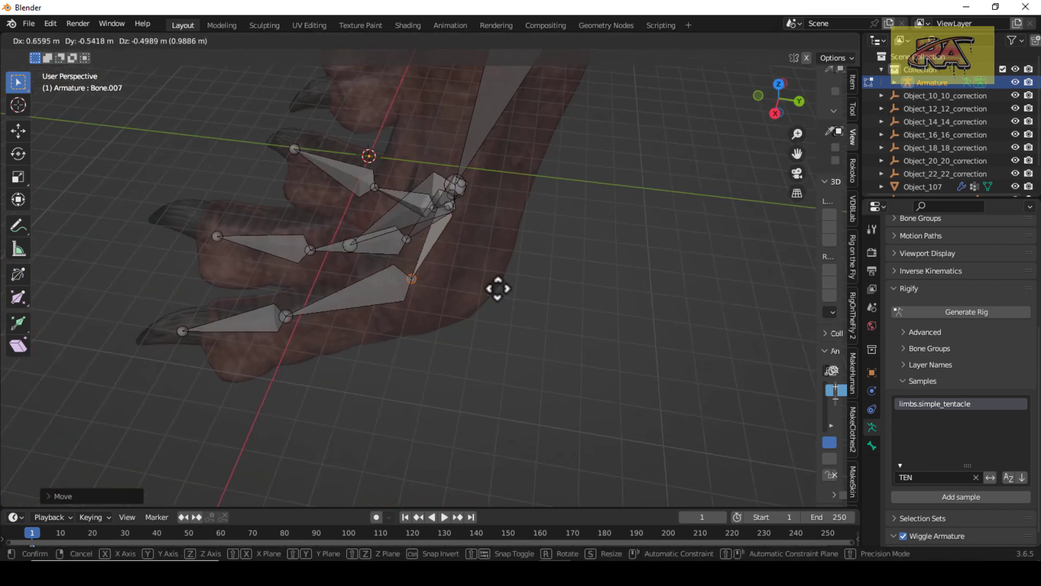
{"action": "left_click", "coordinate": [388, 284]}
{"action": "left_click", "coordinate": [418, 251]}
{"action": "key", "text": "g"}
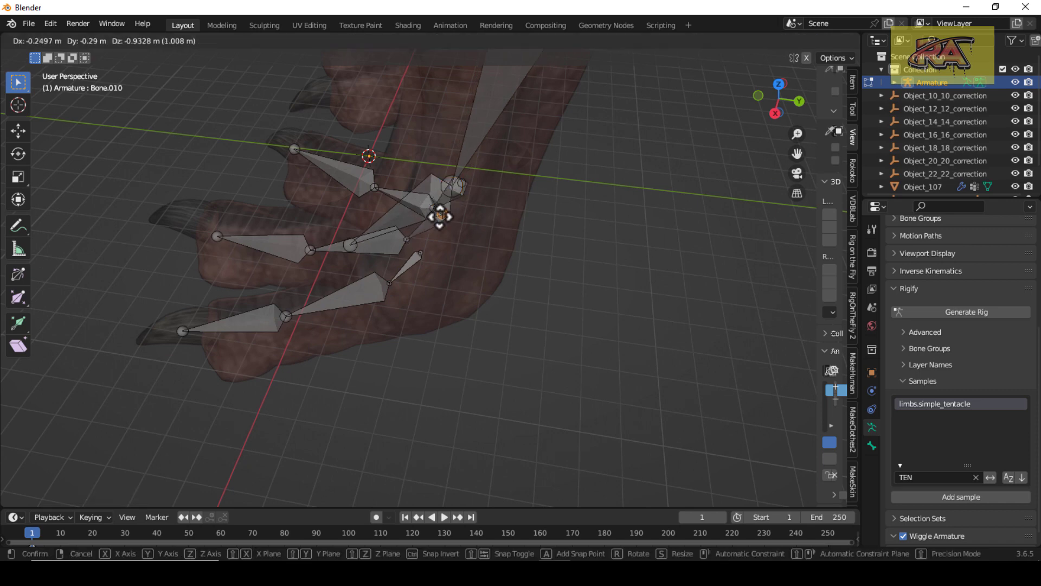
{"action": "left_click", "coordinate": [440, 216]}
Fit the inner toe chain's two intermediate joints to the toe from angled side and front views
{"action": "left_click", "coordinate": [374, 190]}
{"action": "key", "text": "g"}
{"action": "left_click", "coordinate": [375, 167]}
{"action": "left_click_drag", "start_coordinate": [773, 106], "coordinate": [890, 103]}
{"action": "key", "text": "g"}
{"action": "left_click", "coordinate": [281, 266]}
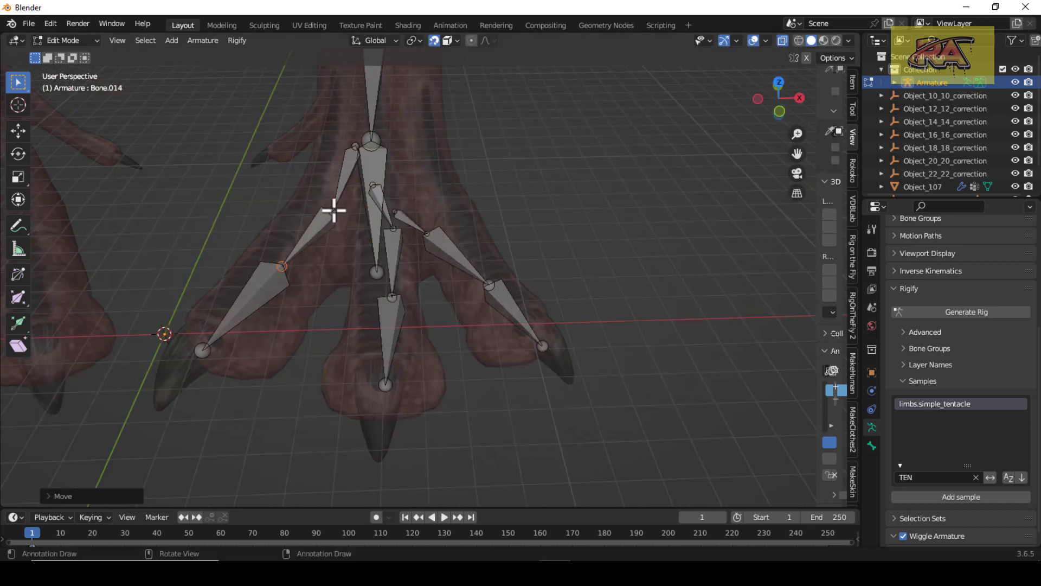
{"action": "left_click", "coordinate": [334, 211]}
{"action": "key", "text": "g"}
{"action": "left_click", "coordinate": [318, 209]}
Centre the middle toe chain's intermediate joints along the middle toe
{"action": "scroll", "coordinate": [373, 187], "scroll_direction": "down", "scroll_amount": 1}
{"action": "left_click", "coordinate": [388, 220]}
{"action": "key", "text": "g"}
{"action": "left_click", "coordinate": [379, 227]}
{"action": "left_click", "coordinate": [389, 277]}
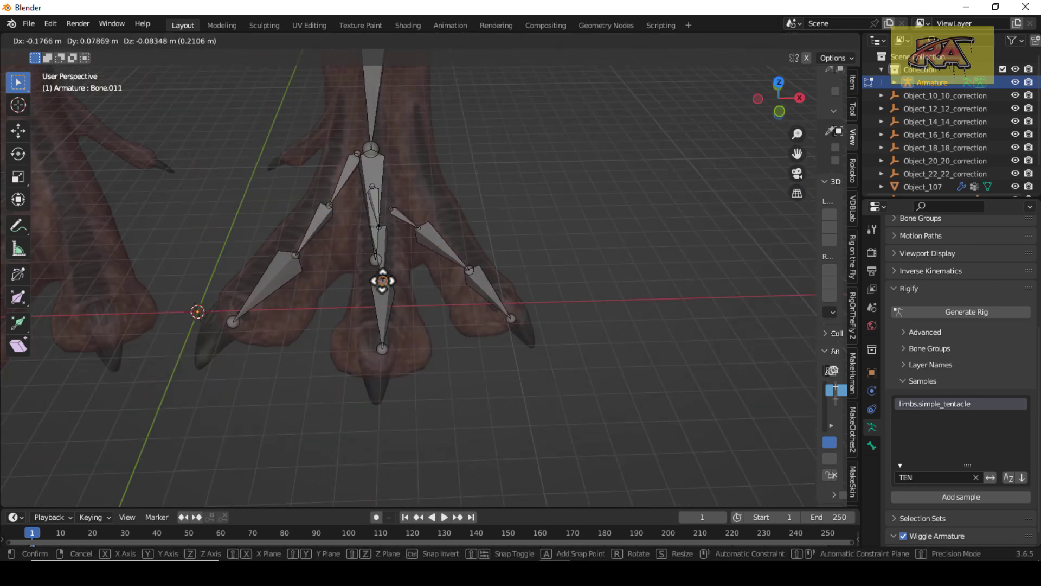
Align the outer toe chain's upper joints with the outer toe
{"action": "left_click", "coordinate": [417, 226]}
{"action": "key", "text": "g"}
{"action": "left_click", "coordinate": [415, 224]}
{"action": "left_click", "coordinate": [395, 196]}
{"action": "key", "text": "g"}
Add a single bone to the armature and move it up to the belly in side view
{"action": "scroll", "coordinate": [588, 282], "scroll_direction": "down", "scroll_amount": 2}
{"action": "middle_click_drag", "start_coordinate": [588, 281], "coordinate": [743, 195]}
{"action": "key", "text": "KP_3"}
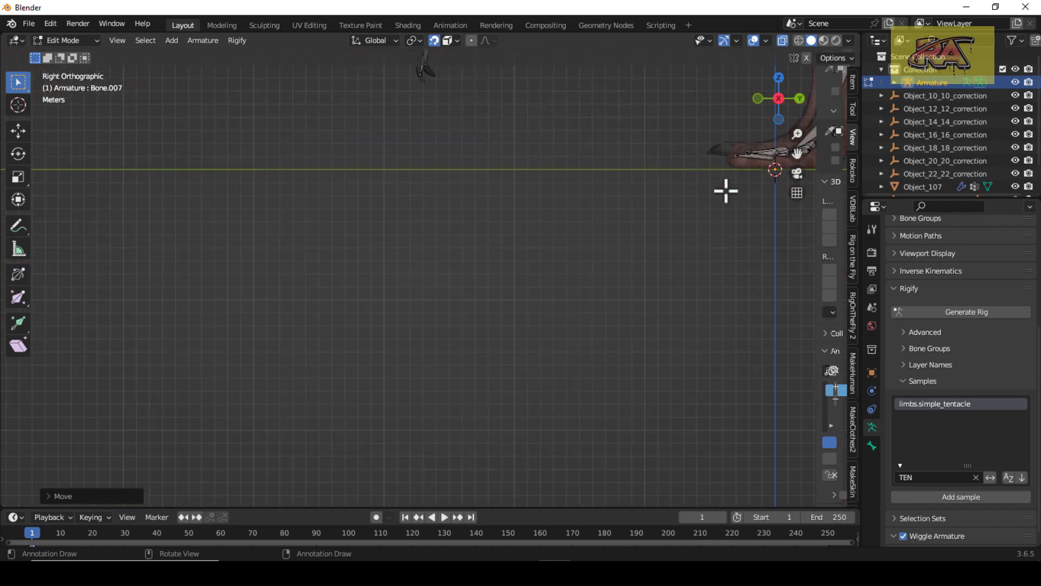
{"action": "key", "text": "Home"}
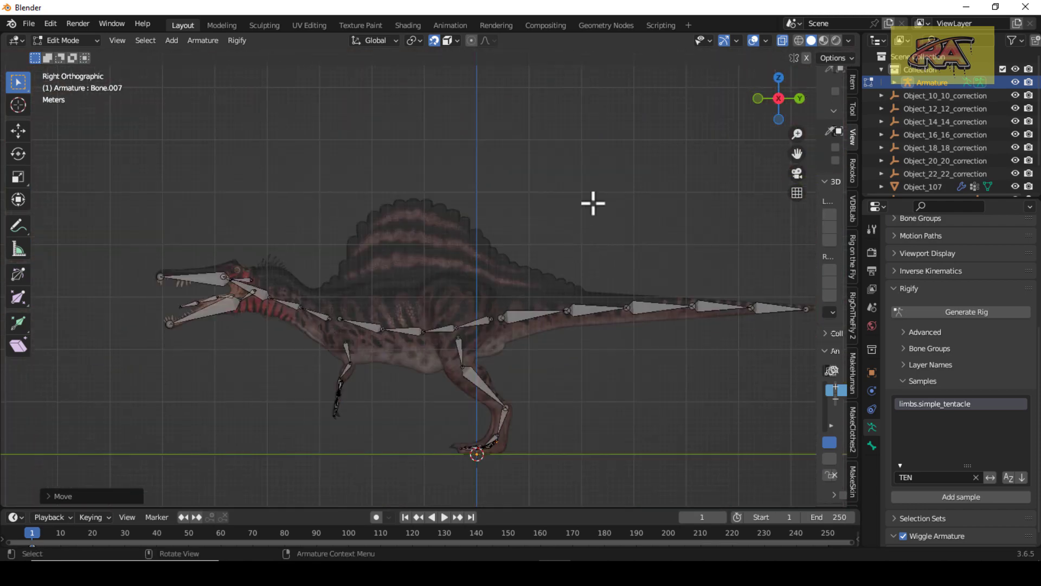
{"action": "left_click", "coordinate": [608, 212]}
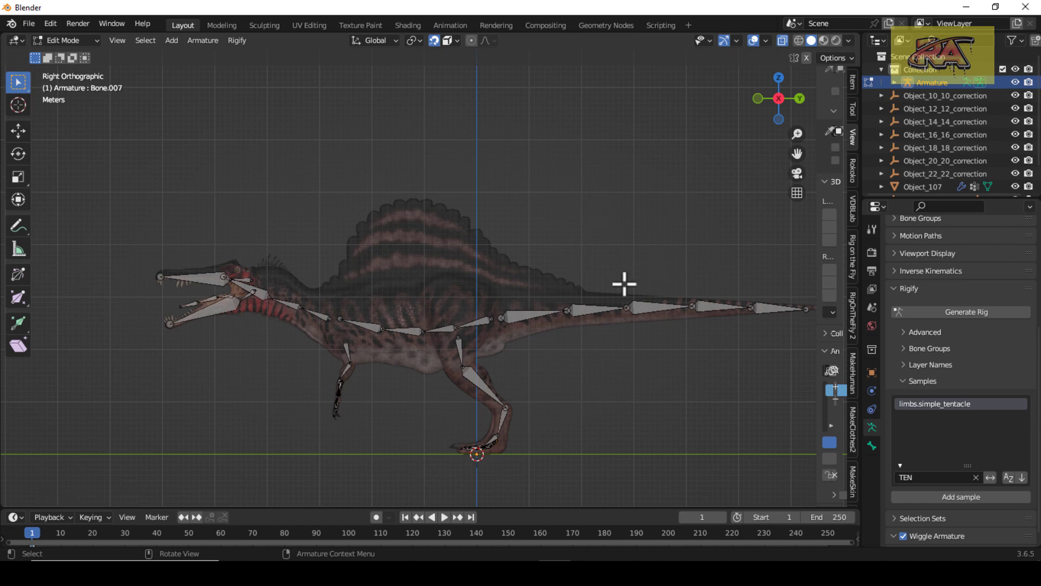
{"action": "key", "text": "shift+a"}
{"action": "scroll", "coordinate": [507, 458], "scroll_direction": "up", "scroll_amount": 8}
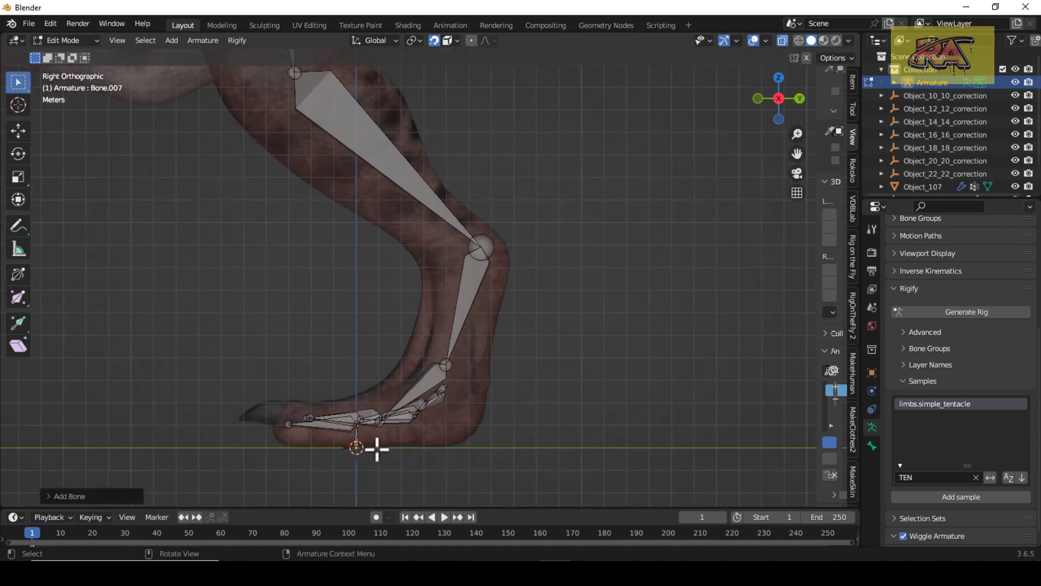
{"action": "left_click", "coordinate": [357, 439]}
{"action": "scroll", "coordinate": [410, 437], "scroll_direction": "down", "scroll_amount": 4}
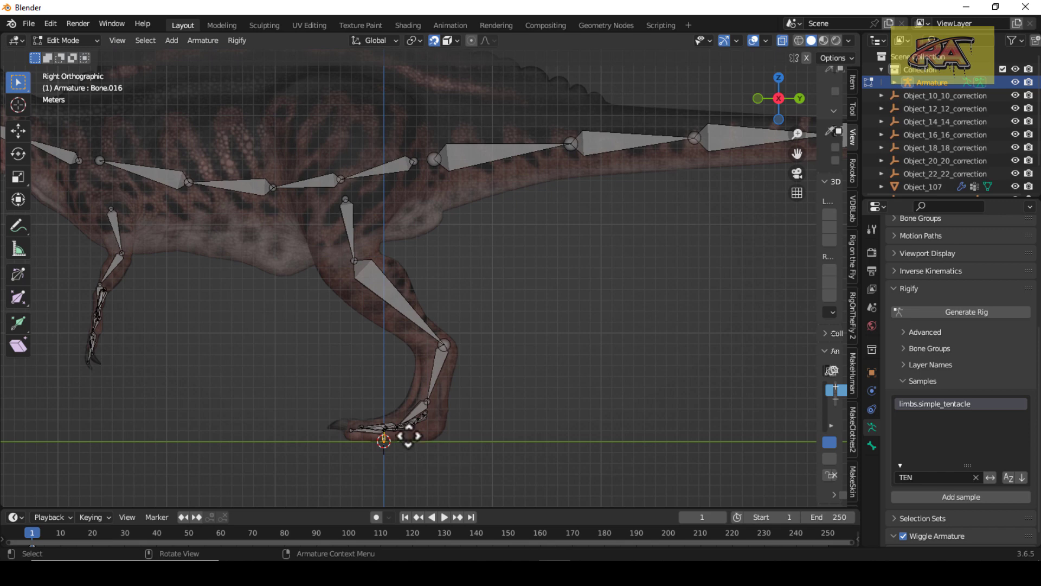
{"action": "key", "text": "g"}
{"action": "left_click", "coordinate": [223, 244]}
Enlarge the new bone, rotate it to point downwards and place it in the chest behind the arm
{"action": "scroll", "coordinate": [238, 243], "scroll_direction": "up", "scroll_amount": 7}
{"action": "middle_click_drag", "start_coordinate": [249, 242], "coordinate": [466, 317], "text": "shift"}
{"action": "scroll", "coordinate": [624, 255], "scroll_direction": "down", "scroll_amount": 6}
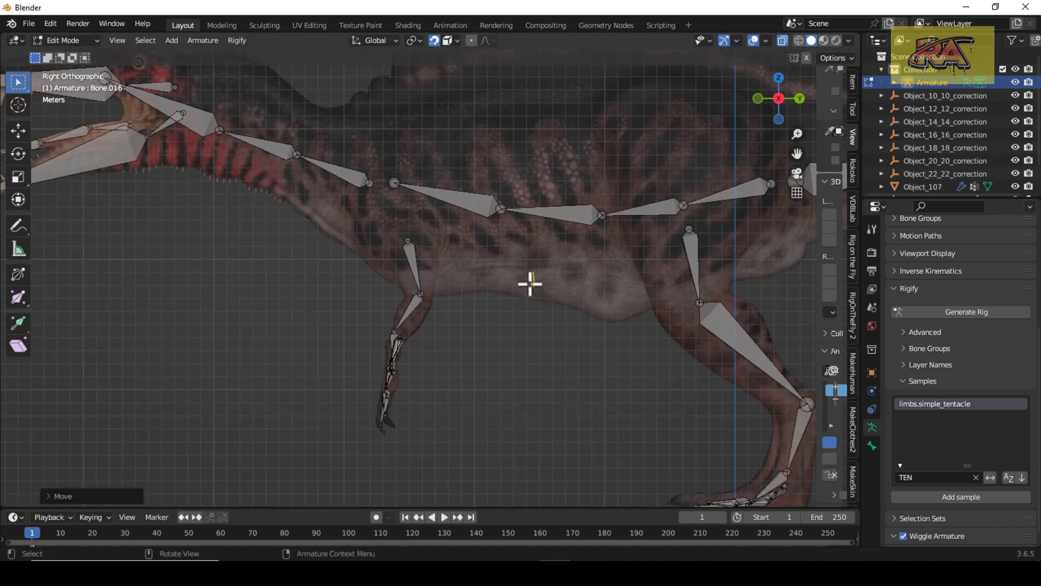
{"action": "key", "text": "s"}
{"action": "left_click", "coordinate": [536, 280]}
{"action": "key", "text": "r"}
{"action": "left_click", "coordinate": [468, 291]}
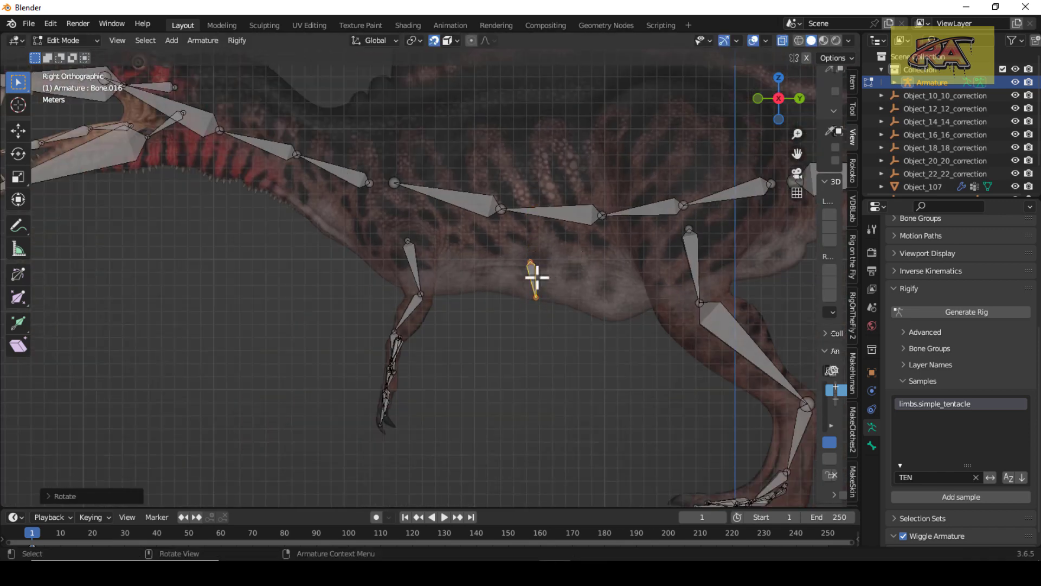
{"action": "key", "text": "s"}
{"action": "left_click", "coordinate": [536, 298]}
{"action": "key", "text": "g"}
{"action": "left_click", "coordinate": [499, 293]}
Duplicate the chest bone to the shoulder and angle its lower end to meet the upper arm in side view
{"action": "key", "text": "shift+d"}
{"action": "left_click", "coordinate": [379, 219]}
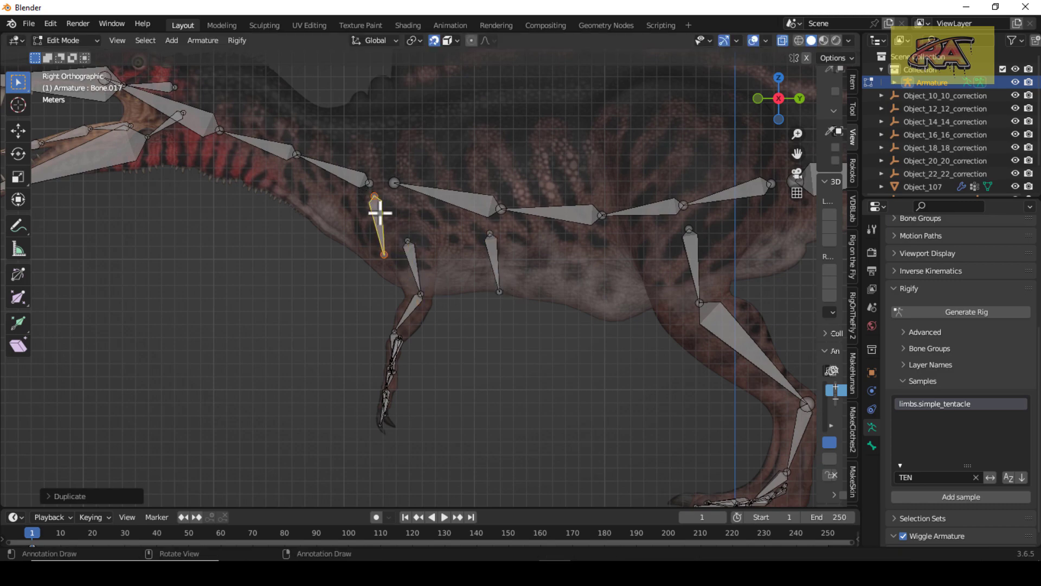
{"action": "key", "text": "KP_1"}
{"action": "key", "text": "KP_3"}
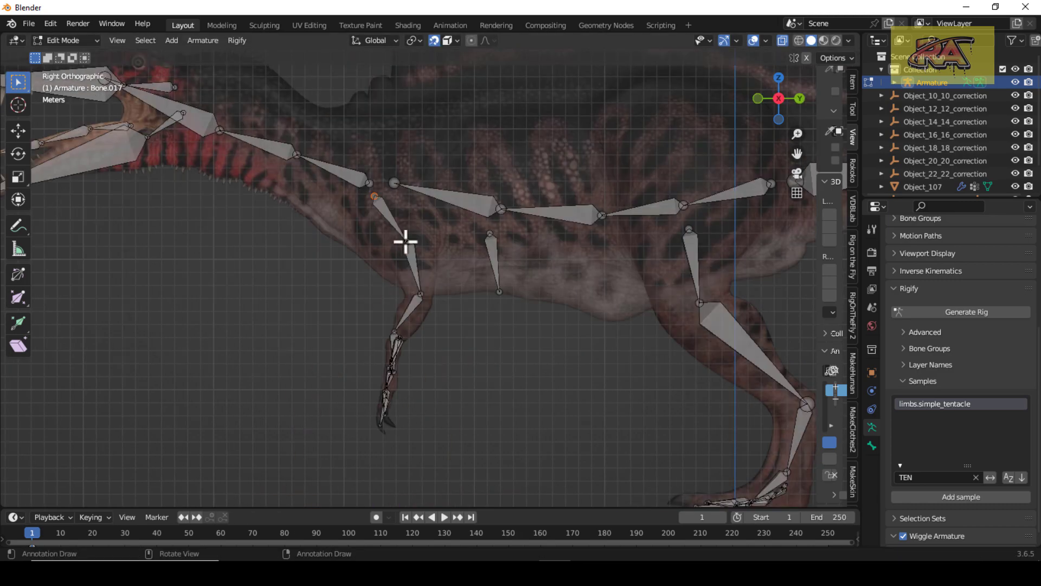
{"action": "scroll", "coordinate": [405, 240], "scroll_direction": "up", "scroll_amount": 8}
{"action": "left_click_drag", "start_coordinate": [400, 225], "coordinate": [384, 191]}
Shift the shoulder bone's lower end sideways along the X axis towards the arm in front view
{"action": "key", "text": "KP_1"}
{"action": "scroll", "coordinate": [385, 191], "scroll_direction": "down", "scroll_amount": 6}
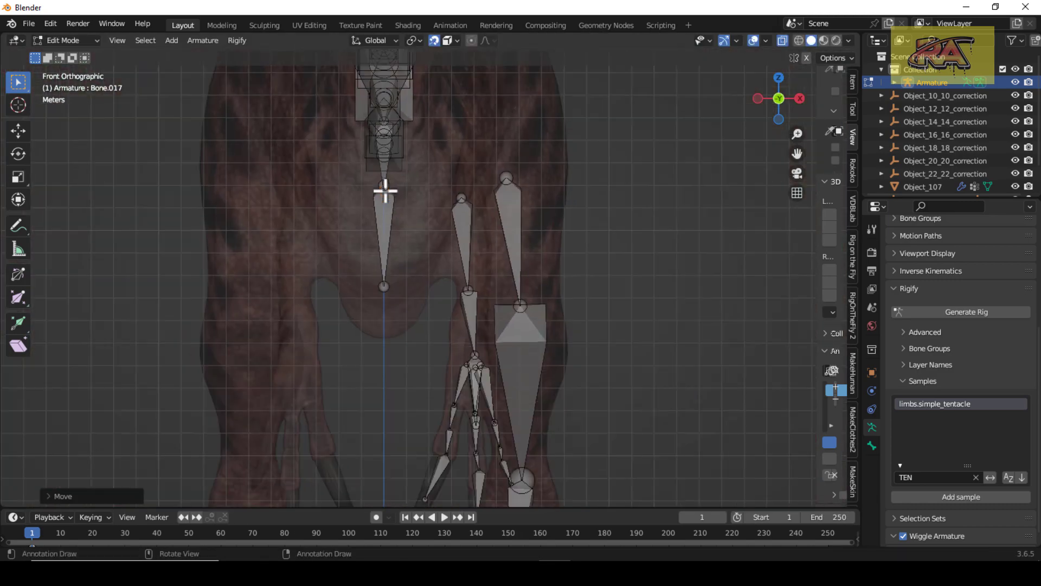
{"action": "key", "text": "g"}
{"action": "key", "text": "x"}
{"action": "left_click", "coordinate": [498, 183]}
{"action": "left_click", "coordinate": [465, 167]}
{"action": "key", "text": "KP_3"}
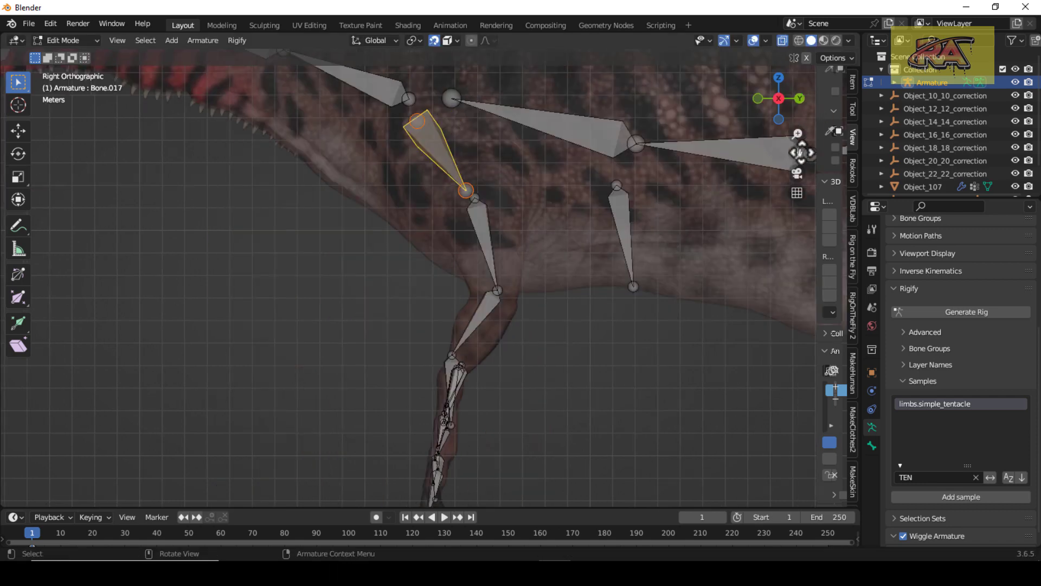
Duplicate the chest bone and place the copy at the hip above the thigh bone
{"action": "left_click_drag", "start_coordinate": [799, 153], "coordinate": [504, 216]}
{"action": "left_click", "coordinate": [324, 277]}
{"action": "key", "text": "shift+d"}
{"action": "left_click", "coordinate": [669, 175]}
{"action": "middle_click_drag", "start_coordinate": [670, 175], "coordinate": [471, 187], "text": "shift"}
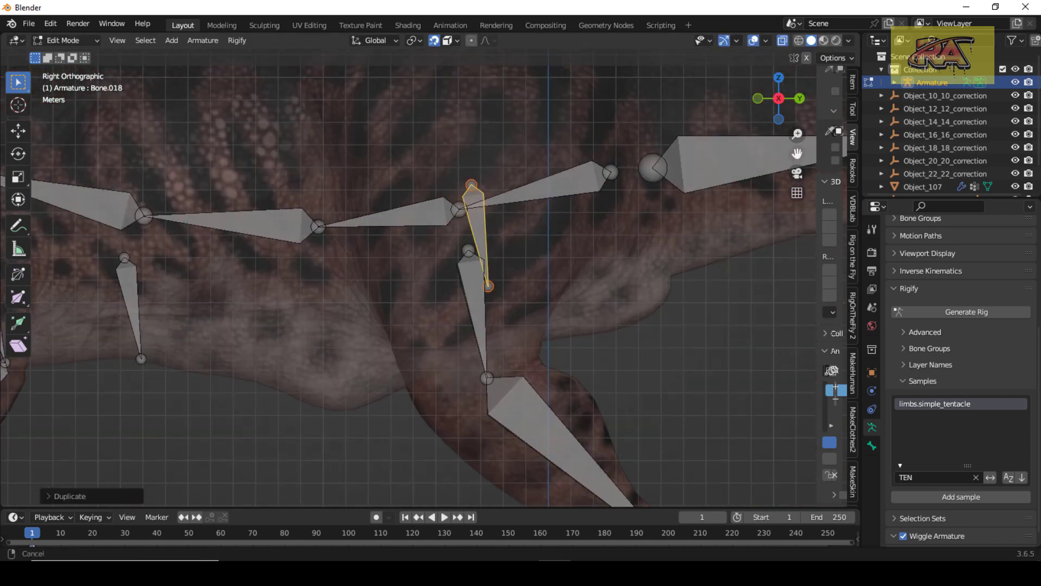
Reposition the hip bone's joints using front and side views so it slopes from the rear spine towards the thigh
{"action": "left_click", "coordinate": [493, 289]}
{"action": "key", "text": "KP_1"}
{"action": "key", "text": "KP_3"}
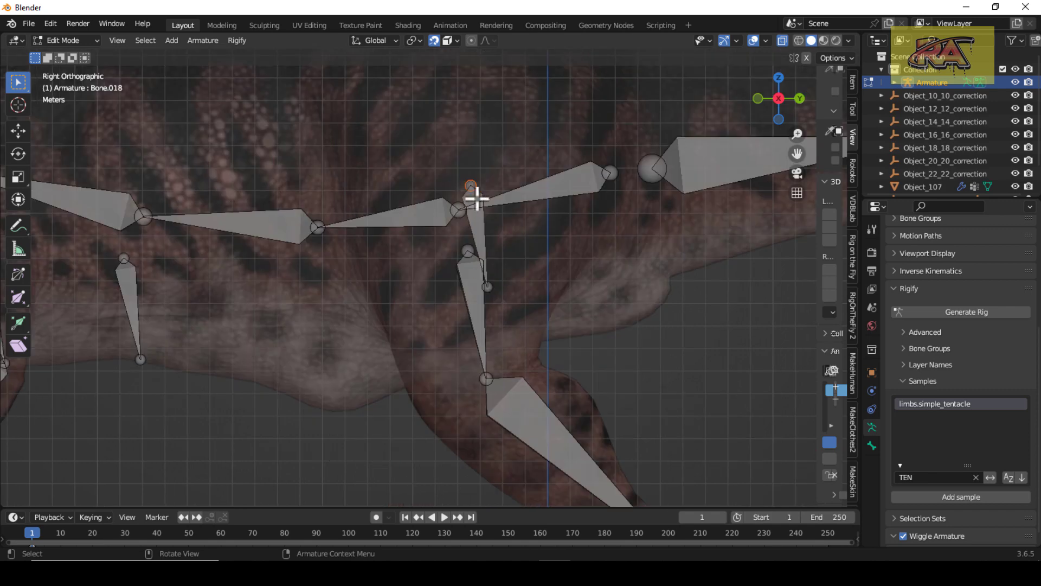
{"action": "key", "text": "KP_1"}
{"action": "key", "text": "g"}
{"action": "left_click", "coordinate": [478, 199]}
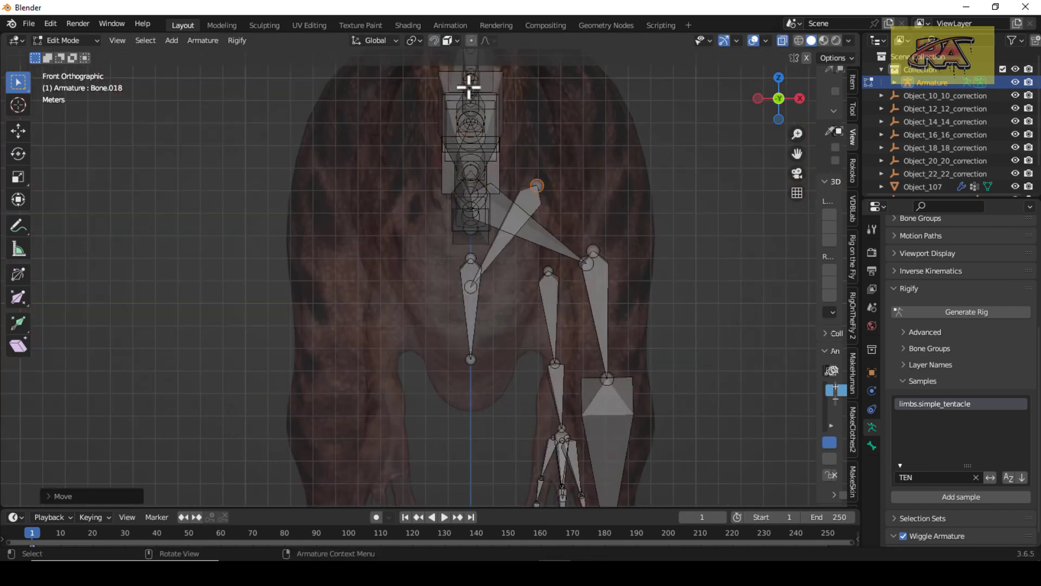
{"action": "key", "text": "KP_3"}
{"action": "key", "text": "g"}
{"action": "left_click", "coordinate": [597, 182]}
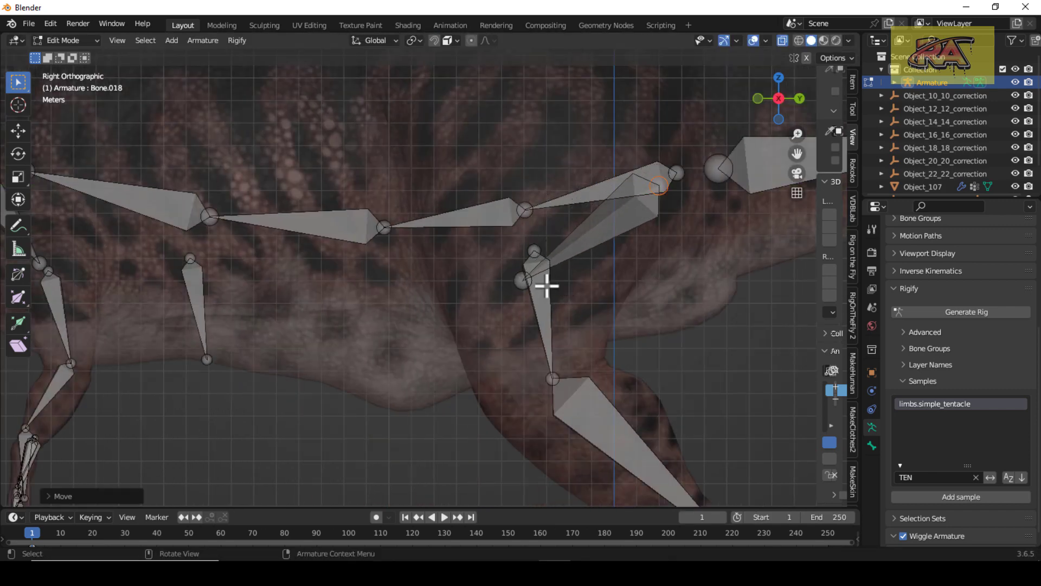
Raise the hip bone's lower joint and lower the thigh bone's upper joint in side view
{"action": "left_click", "coordinate": [526, 281]}
{"action": "key", "text": "g"}
{"action": "left_click", "coordinate": [534, 243]}
{"action": "left_click", "coordinate": [535, 250]}
{"action": "key", "text": "g"}
{"action": "left_click", "coordinate": [520, 287]}
Move the thigh bone's lower joint forward and down, and readjust its upper joint to suit the leg
{"action": "left_click", "coordinate": [551, 376]}
{"action": "key", "text": "g"}
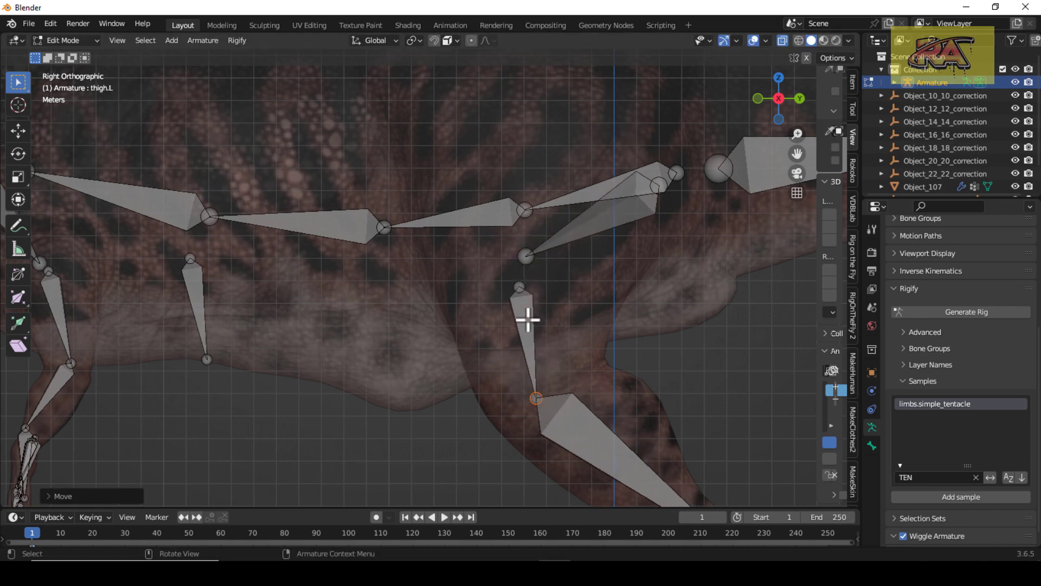
{"action": "left_click", "coordinate": [520, 289]}
{"action": "key", "text": "g"}
{"action": "left_click", "coordinate": [516, 295]}
Lower the hip bone's front joint to just above the thigh and set its rear joint under the spine
{"action": "left_click", "coordinate": [527, 258]}
{"action": "key", "text": "g"}
{"action": "left_click", "coordinate": [528, 276]}
{"action": "left_click", "coordinate": [661, 188]}
{"action": "key", "text": "g"}
{"action": "scroll", "coordinate": [611, 242], "scroll_direction": "down", "scroll_amount": 2}
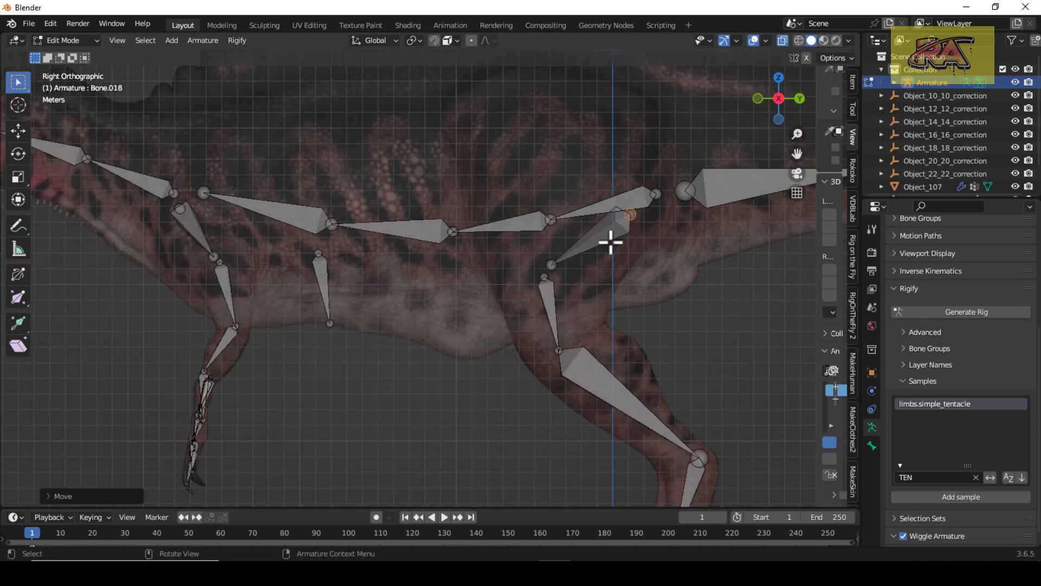
{"action": "key", "text": "g"}
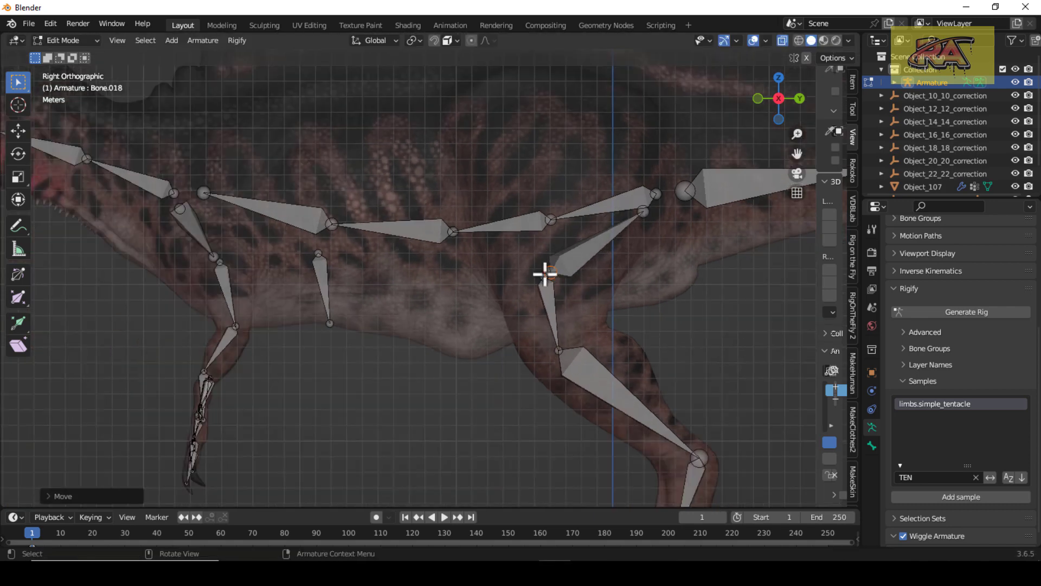
Adjust the sideways placement of the hip bone's joints in front view
{"action": "left_click", "coordinate": [544, 275]}
{"action": "key", "text": "KP_1"}
{"action": "key", "text": "g"}
{"action": "left_click", "coordinate": [552, 265]}
{"action": "key", "text": "KP_3"}
{"action": "left_click", "coordinate": [653, 214]}
{"action": "key", "text": "KP_1"}
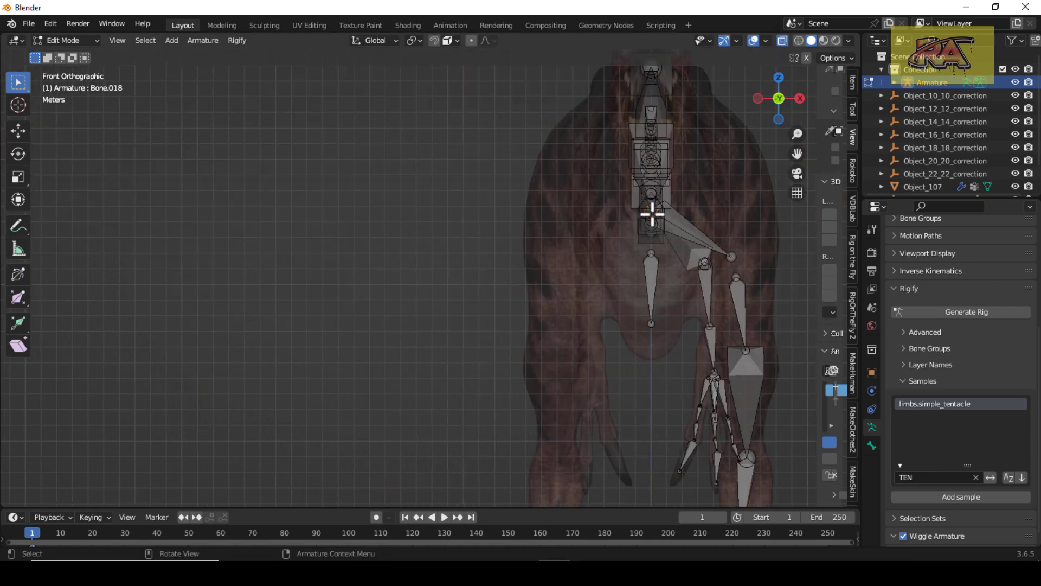
{"action": "key", "text": "g"}
{"action": "left_click", "coordinate": [653, 214]}
Rename the hip bone as Pelvis.L
{"action": "key", "text": "KP_3"}
{"action": "scroll", "coordinate": [709, 249], "scroll_direction": "down", "scroll_amount": 4}
{"action": "left_click_drag", "start_coordinate": [797, 154], "coordinate": [576, 200]}
{"action": "scroll", "coordinate": [371, 317], "scroll_direction": "up", "scroll_amount": 2}
{"action": "left_click", "coordinate": [492, 269]}
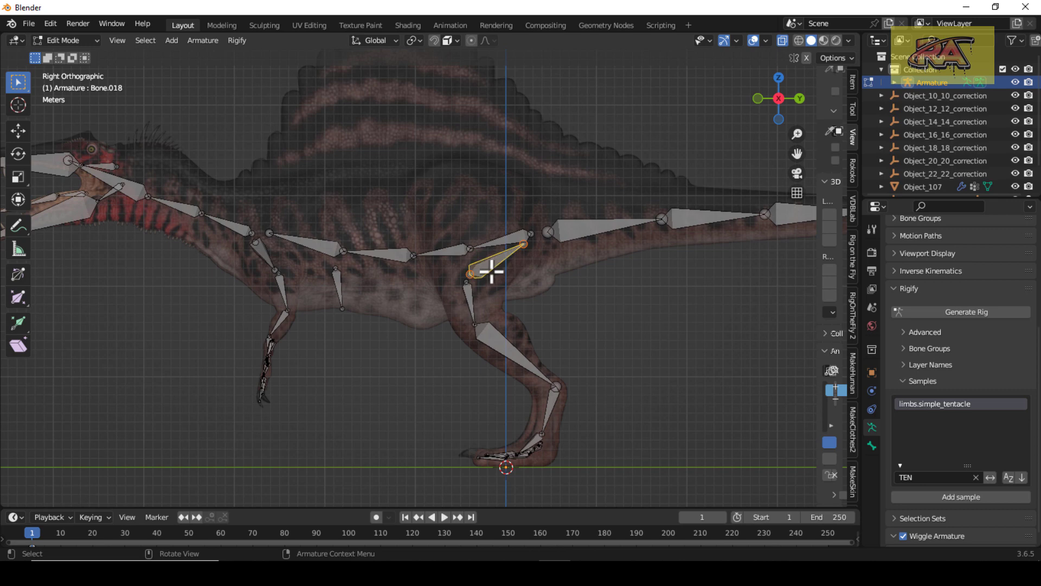
{"action": "key", "text": "F2"}
{"action": "type", "text": "Pelvis."}
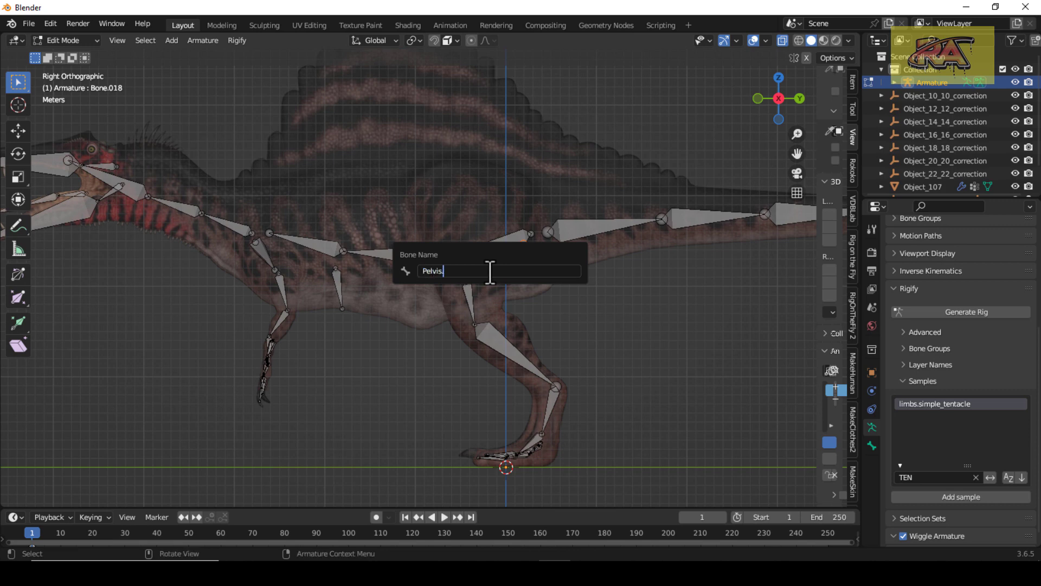
{"action": "type", "text": "L"}
{"action": "key", "text": "Return"}
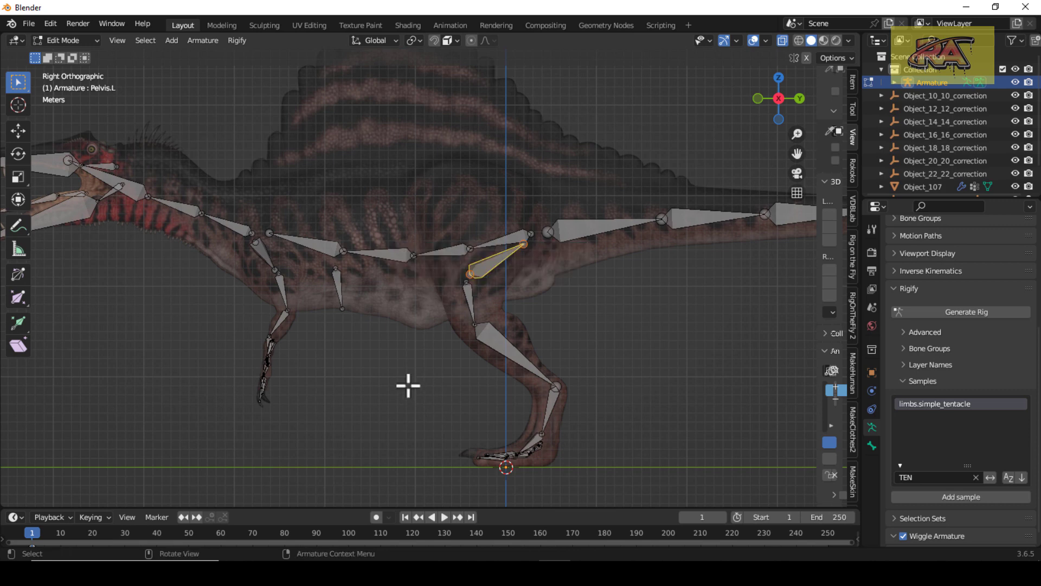
Rename the shoulder bone as Shoulder.L
{"action": "left_click", "coordinate": [265, 262]}
{"action": "key", "text": "ctrl+F2"}
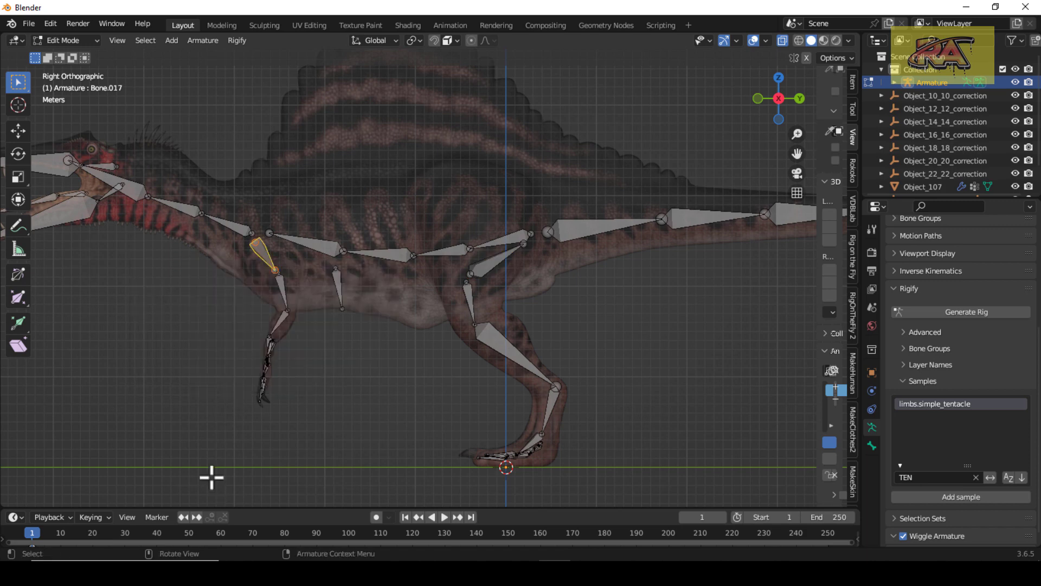
{"action": "key", "text": "F2"}
{"action": "type", "text": "Shoulder.L"}
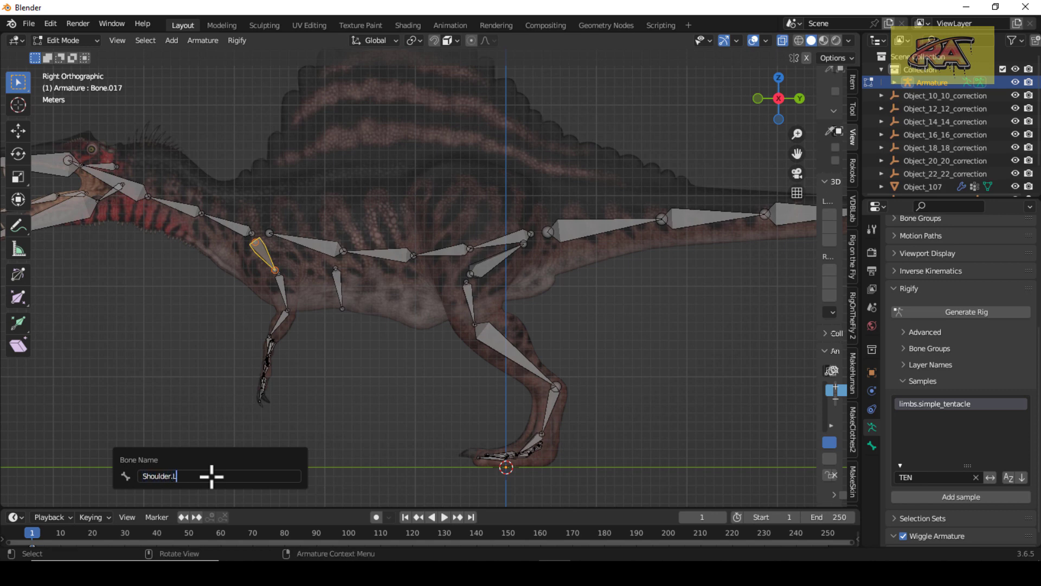
{"action": "key", "text": "Return"}
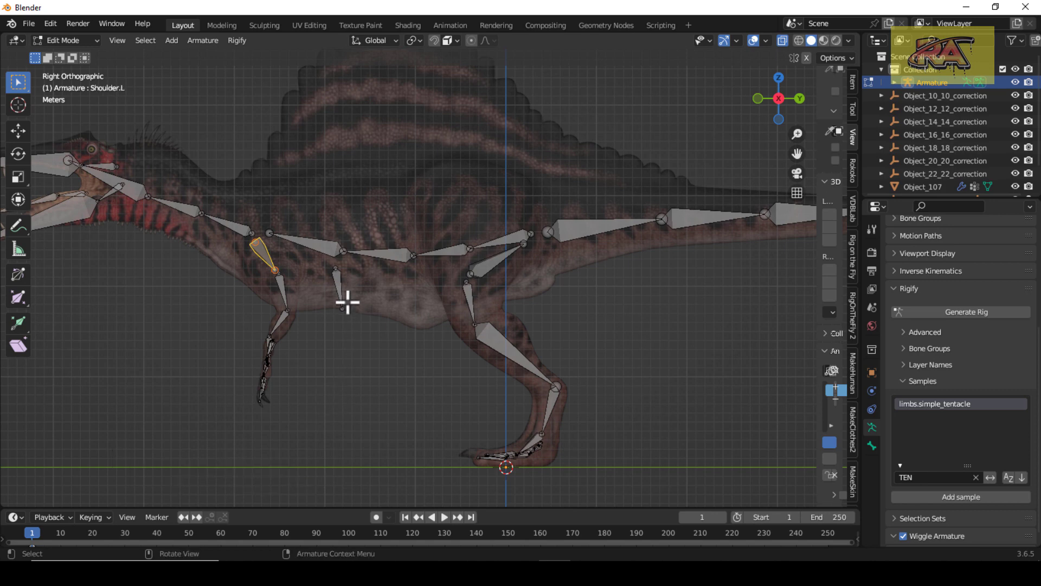
Rename the bone in the chest behind the arm as chest
{"action": "left_click", "coordinate": [339, 288]}
{"action": "key", "text": "F2"}
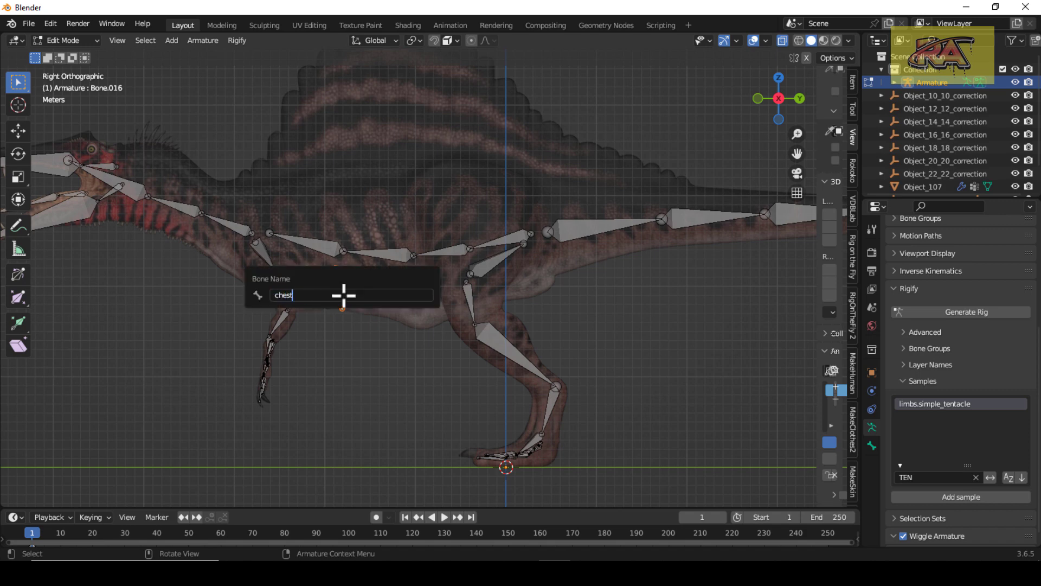
{"action": "key", "text": "Return"}
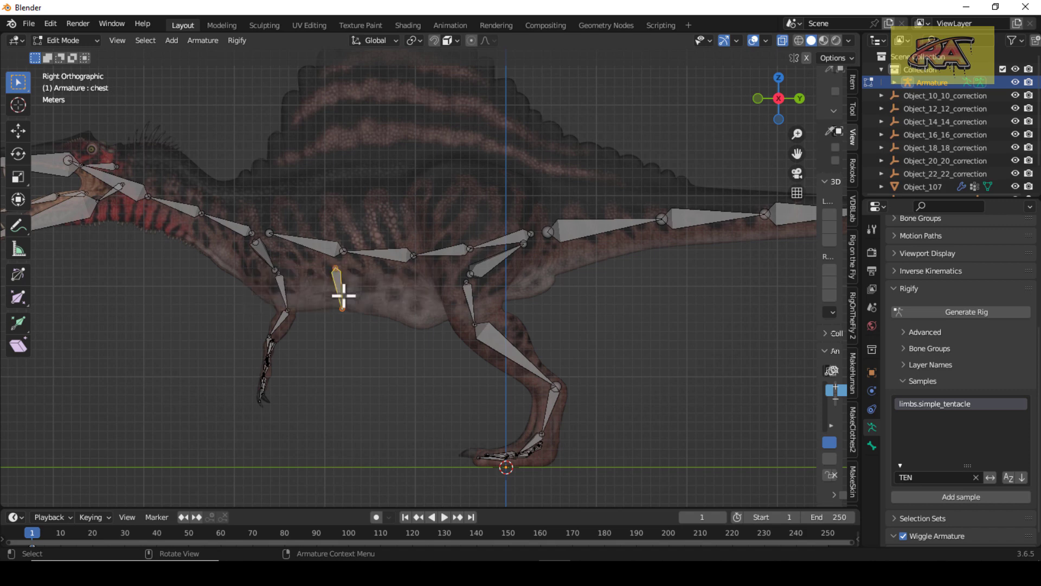
Check the names of the pelvis, chest and shoulder bones and inspect the bones around the head and neck
{"action": "left_click", "coordinate": [488, 273]}
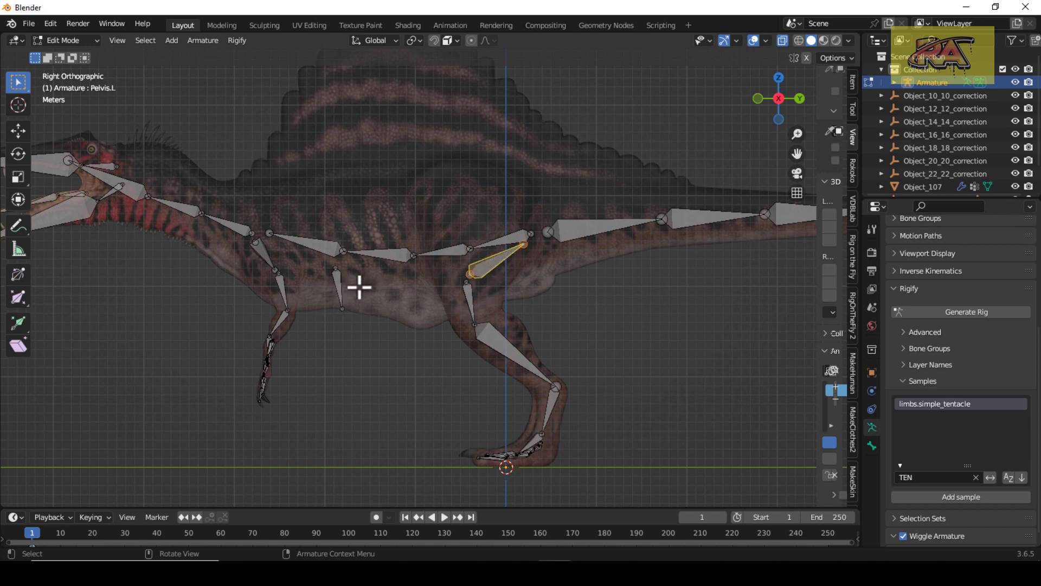
{"action": "left_click", "coordinate": [337, 287]}
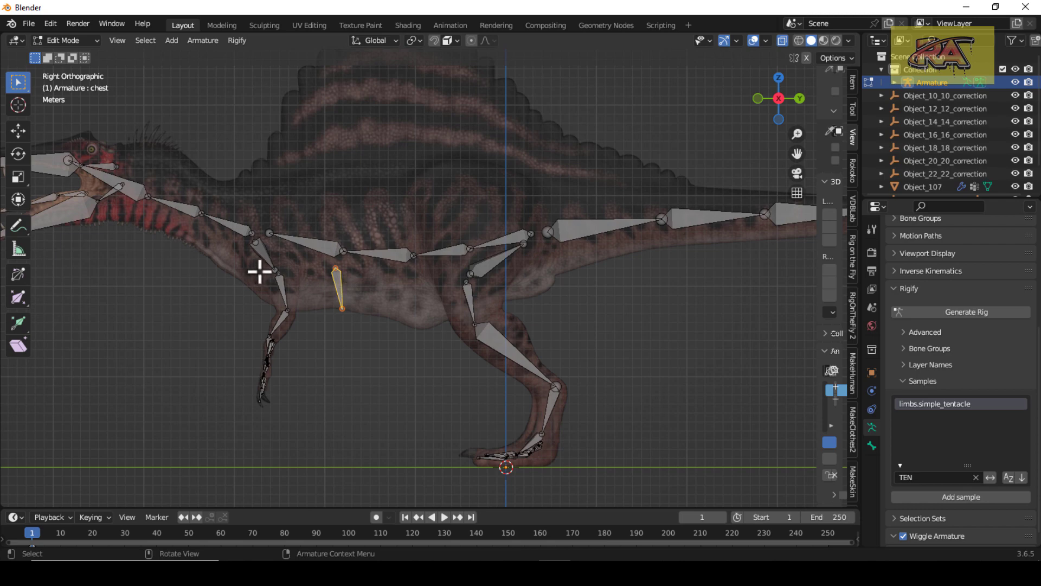
{"action": "left_click", "coordinate": [262, 255]}
{"action": "left_click_drag", "start_coordinate": [794, 152], "coordinate": [999, 164]}
{"action": "scroll", "coordinate": [301, 210], "scroll_direction": "up", "scroll_amount": 6}
{"action": "scroll", "coordinate": [310, 187], "scroll_direction": "down", "scroll_amount": 2}
{"action": "scroll", "coordinate": [311, 187], "scroll_direction": "down", "scroll_amount": 1}
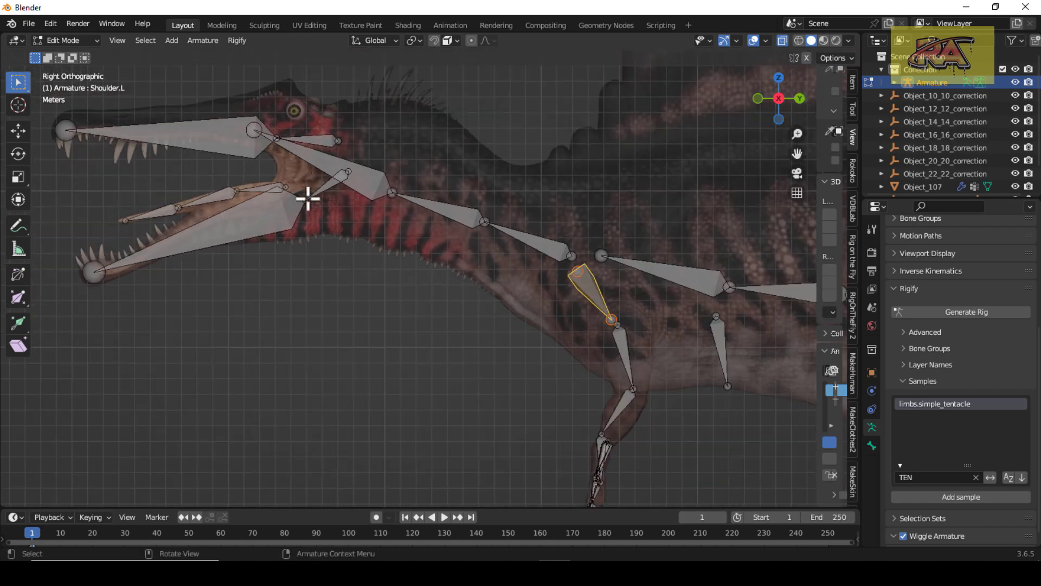
Batch rename the two upper jaw bones by adding the suffix upperjaw to their names
{"action": "scroll", "coordinate": [364, 207], "scroll_direction": "down", "scroll_amount": 2}
{"action": "left_click", "coordinate": [288, 177]}
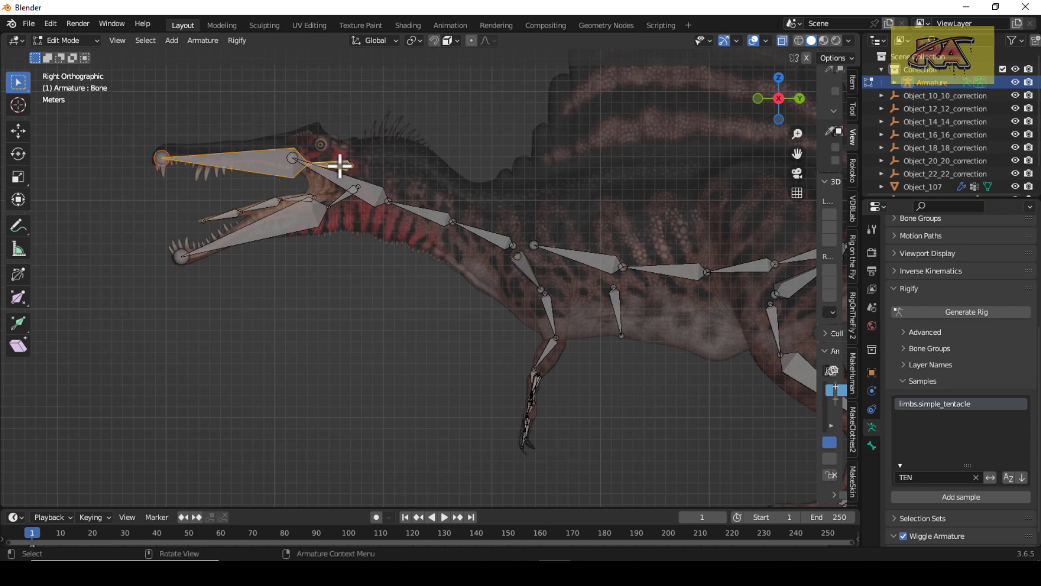
{"action": "key", "text": "ctrl+F2"}
{"action": "left_click", "coordinate": [371, 188]}
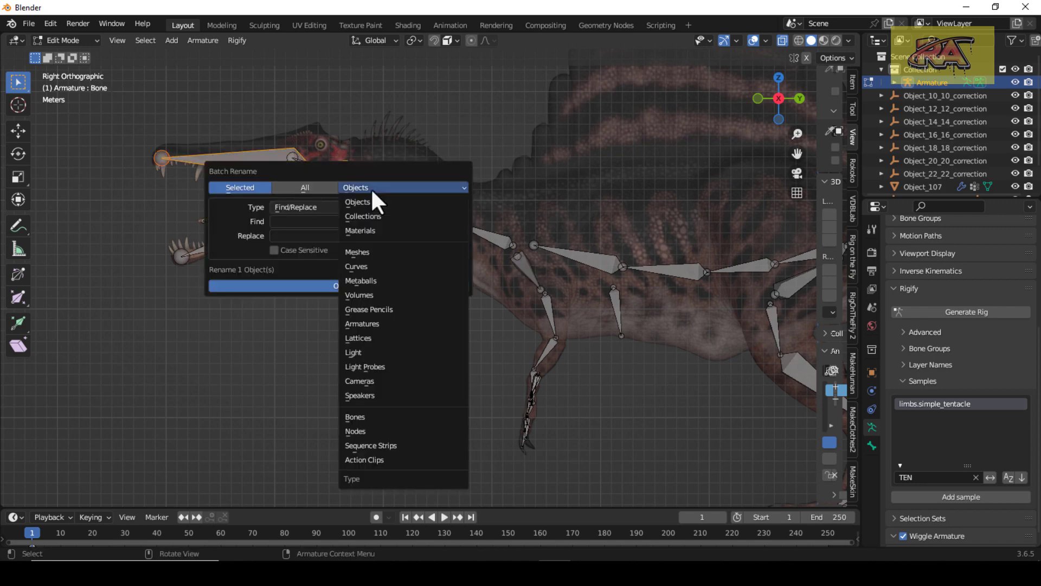
{"action": "left_click", "coordinate": [399, 418]}
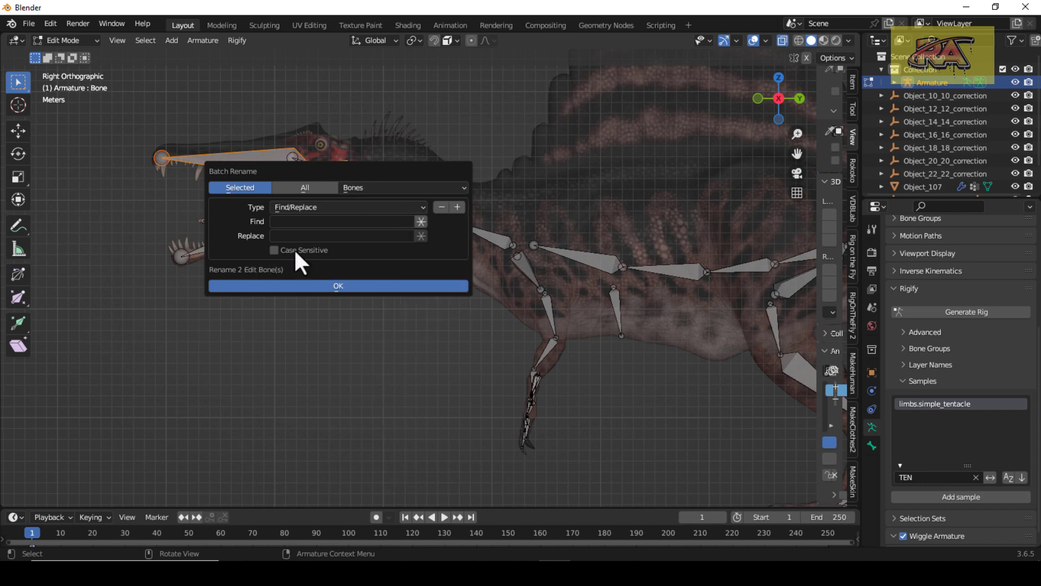
{"action": "left_click", "coordinate": [290, 207]}
{"action": "left_click", "coordinate": [293, 236]}
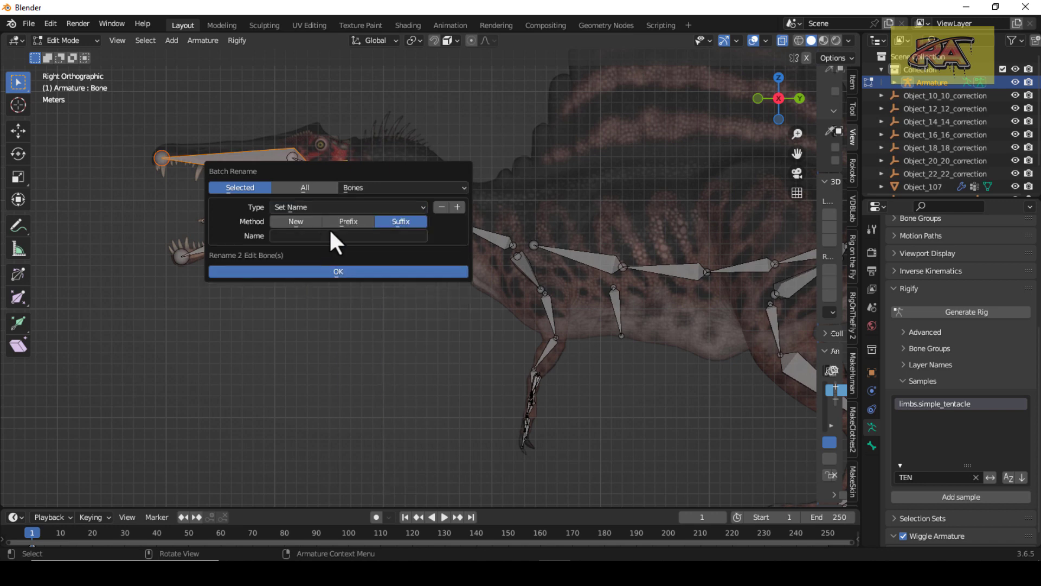
{"action": "left_click", "coordinate": [308, 237]}
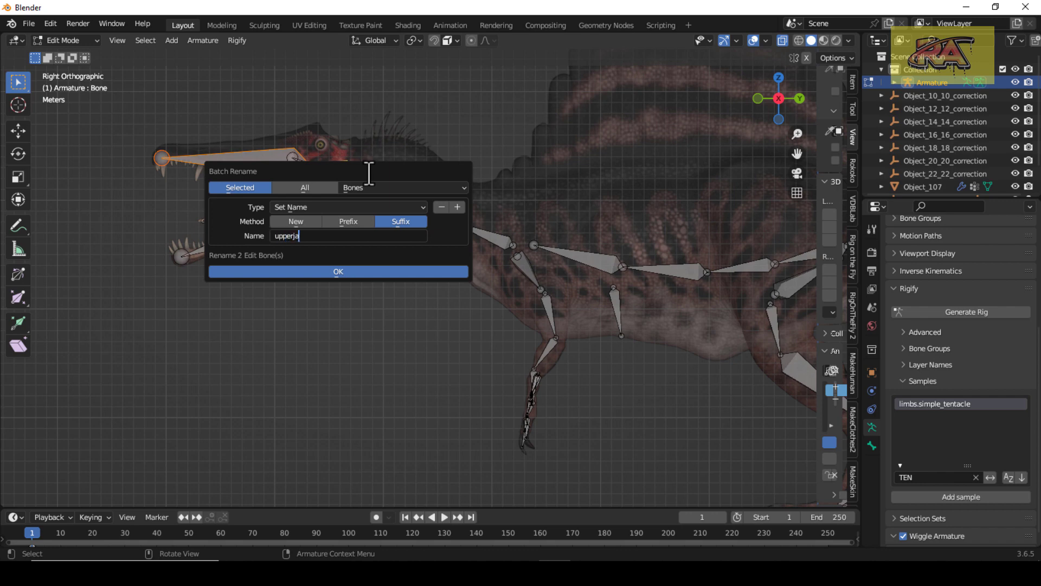
{"action": "left_click", "coordinate": [358, 272]}
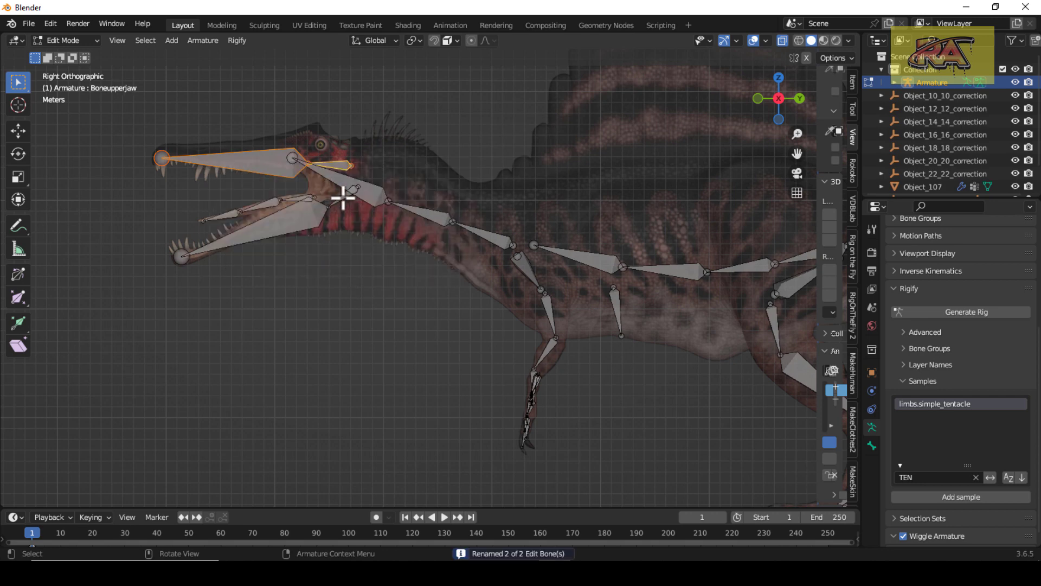
Batch rename the two lower jaw bones by adding the suffix lowerjaw to their names
{"action": "left_click", "coordinate": [309, 226]}
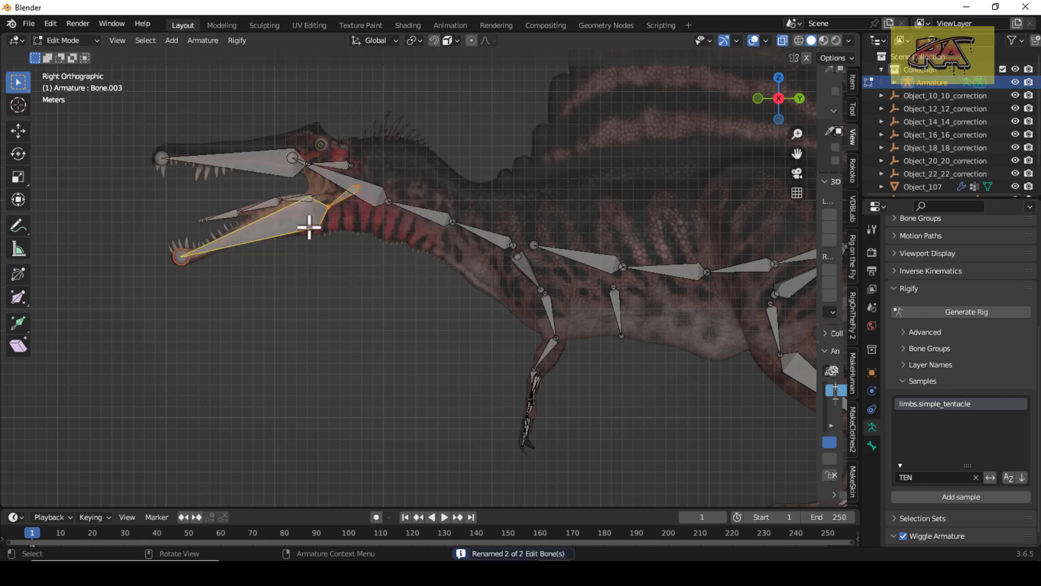
{"action": "key", "text": "ctrl+F2"}
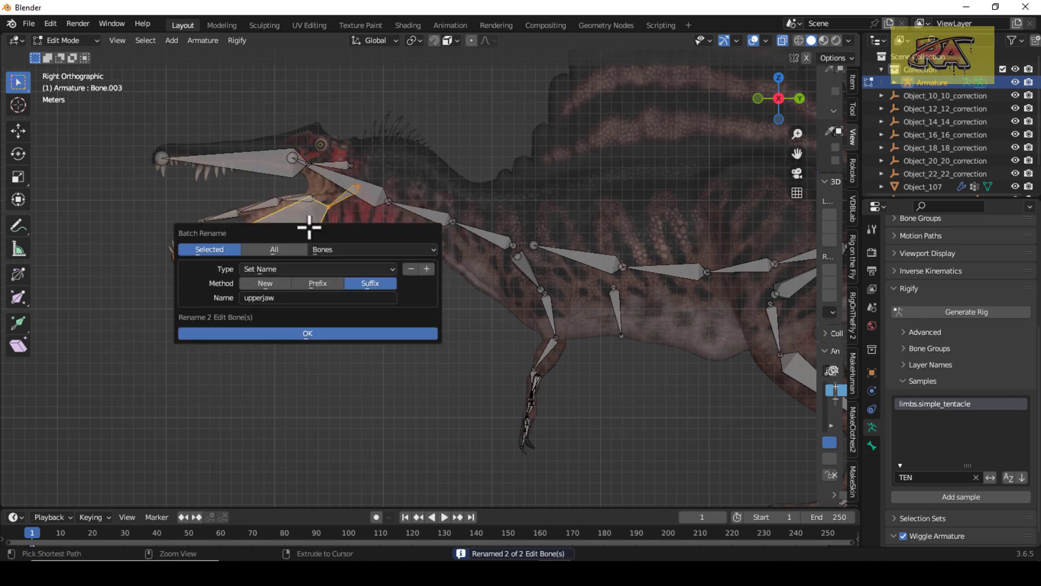
{"action": "left_click", "coordinate": [294, 299]}
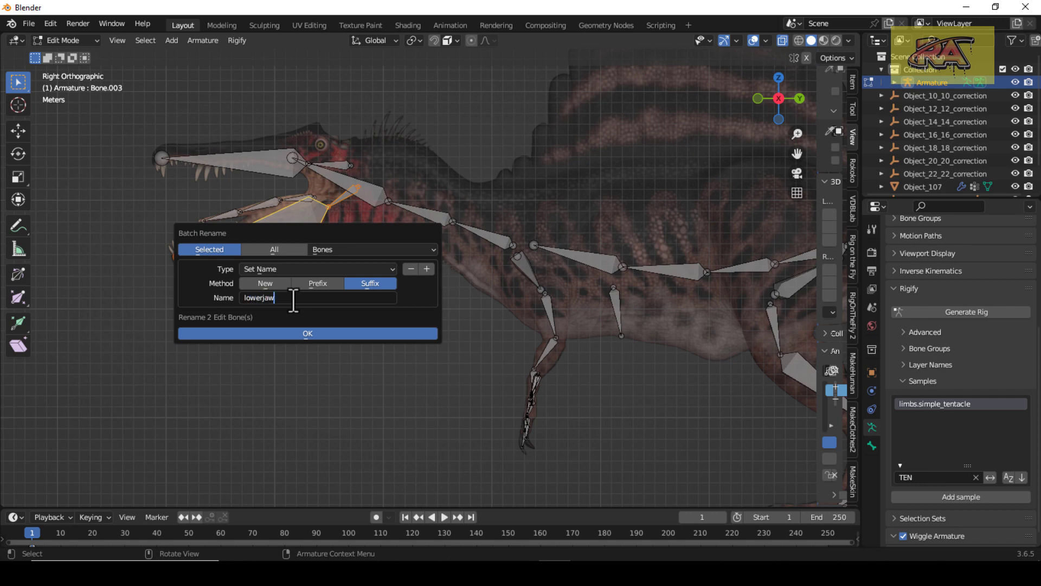
{"action": "key", "text": "Return"}
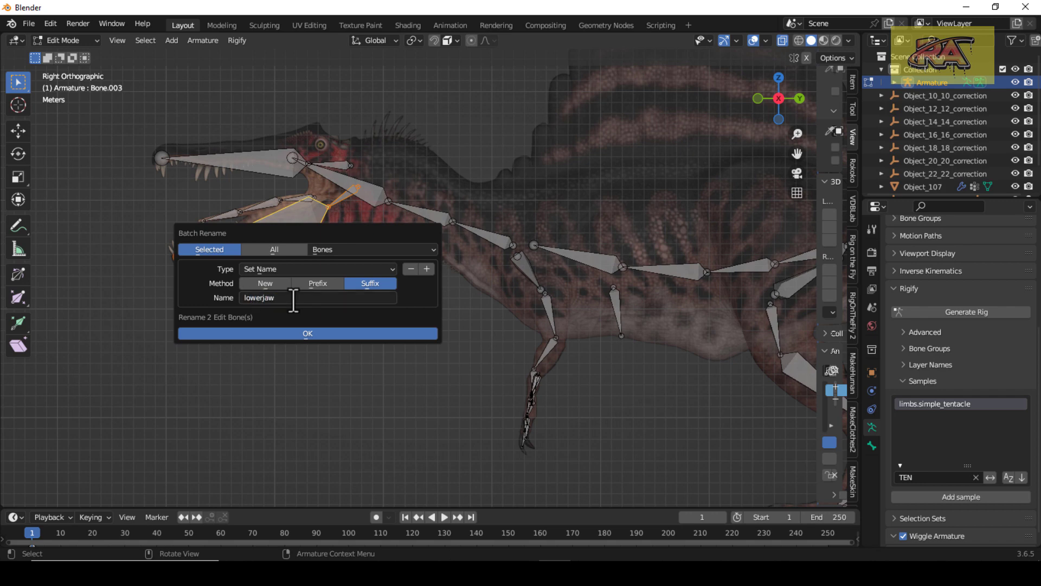
{"action": "left_click", "coordinate": [294, 333]}
Batch rename the three tongue bones by adding the suffix tongue to their names
{"action": "left_click", "coordinate": [250, 214]}
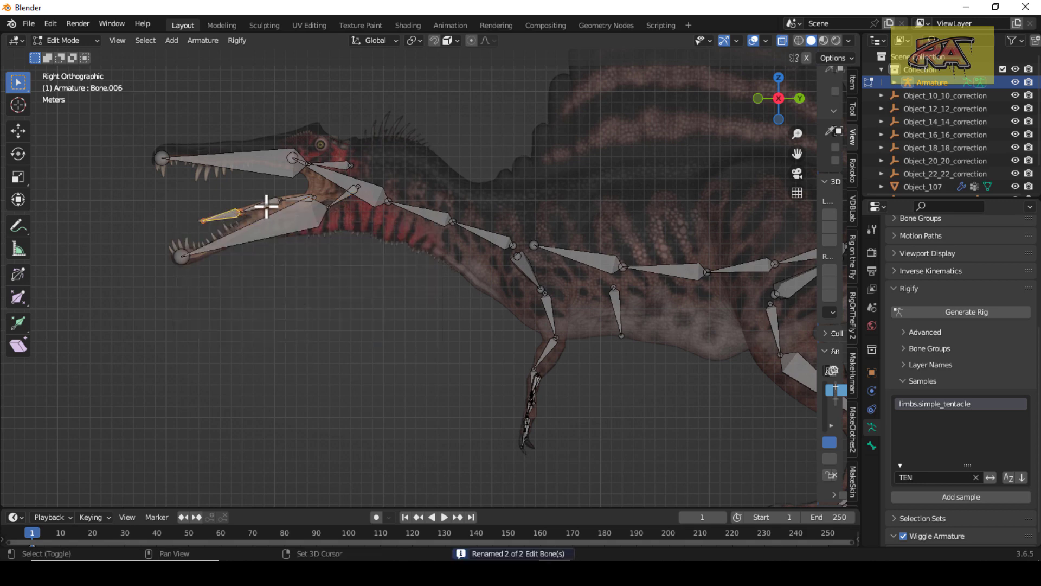
{"action": "left_click", "coordinate": [294, 196], "text": "shift"}
{"action": "key", "text": "ctrl+F2"}
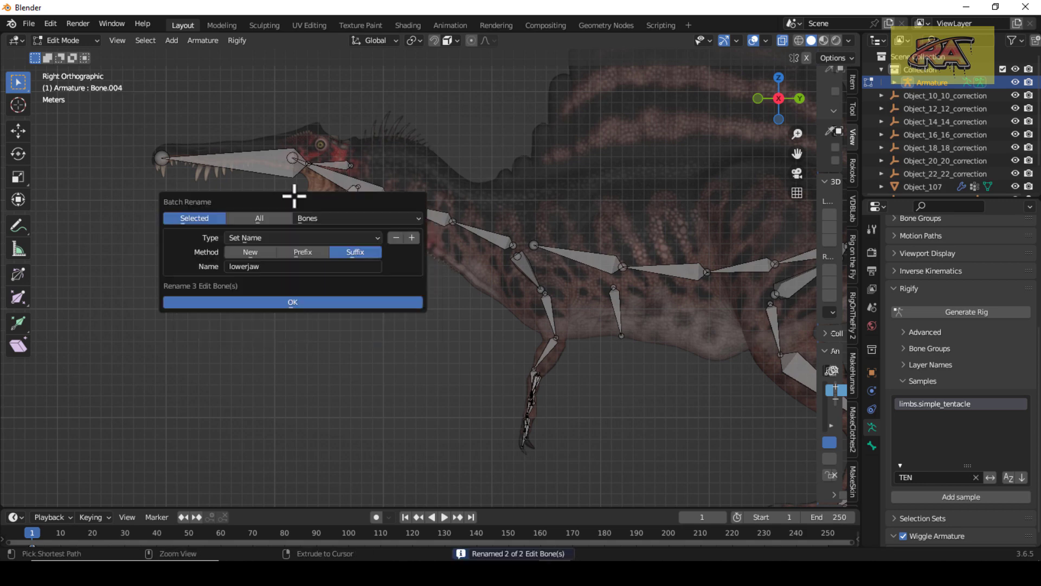
{"action": "left_click", "coordinate": [267, 266]}
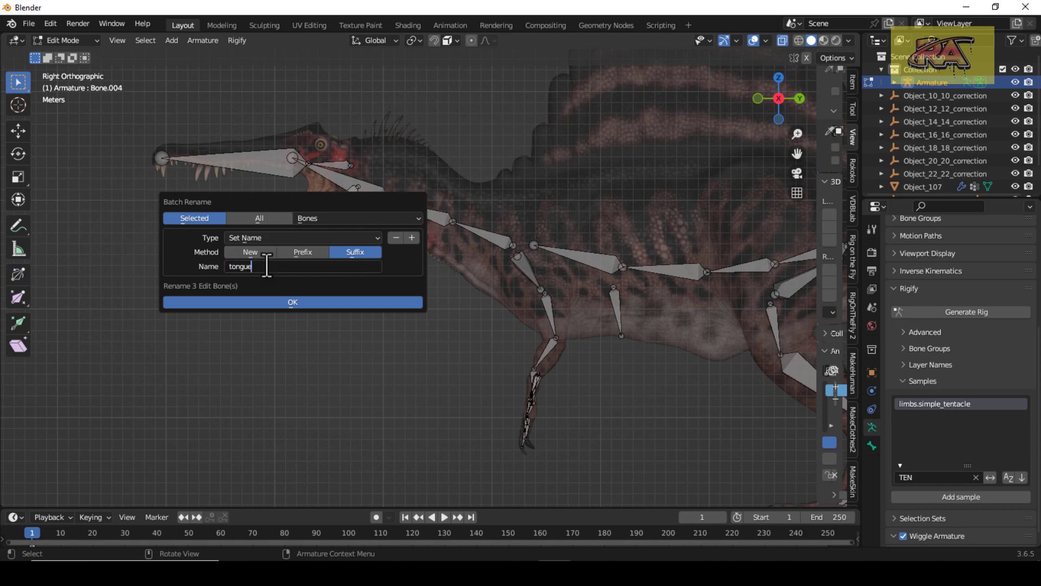
{"action": "left_click", "coordinate": [273, 306]}
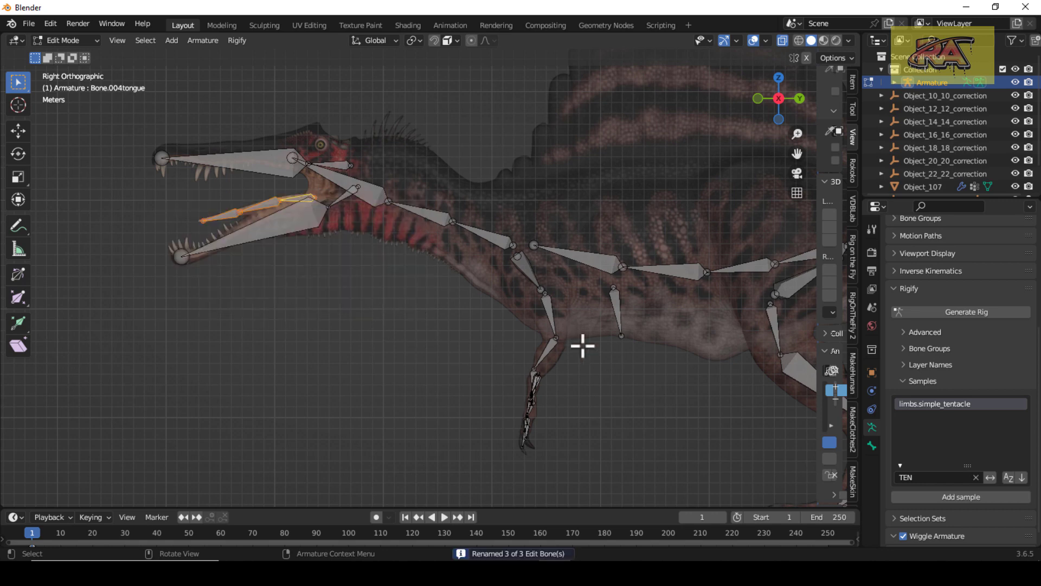
Batch rename all nine toe bones of the hind foot by adding the suffix Fingures.L to their names
{"action": "left_click_drag", "start_coordinate": [797, 154], "coordinate": [778, 166]}
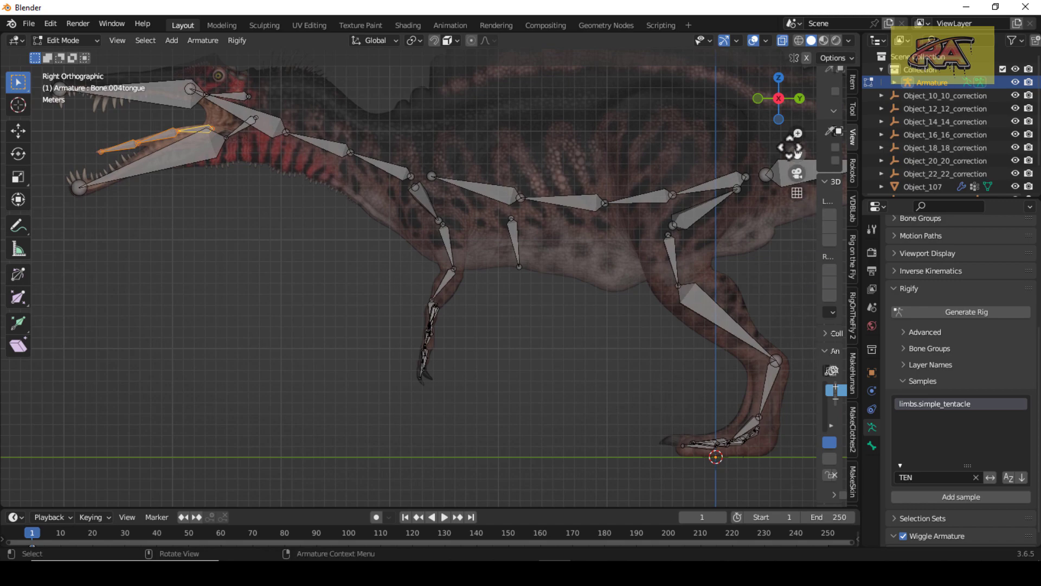
{"action": "left_click_drag", "start_coordinate": [783, 112], "coordinate": [683, 215]}
{"action": "scroll", "coordinate": [682, 215], "scroll_direction": "up", "scroll_amount": 6}
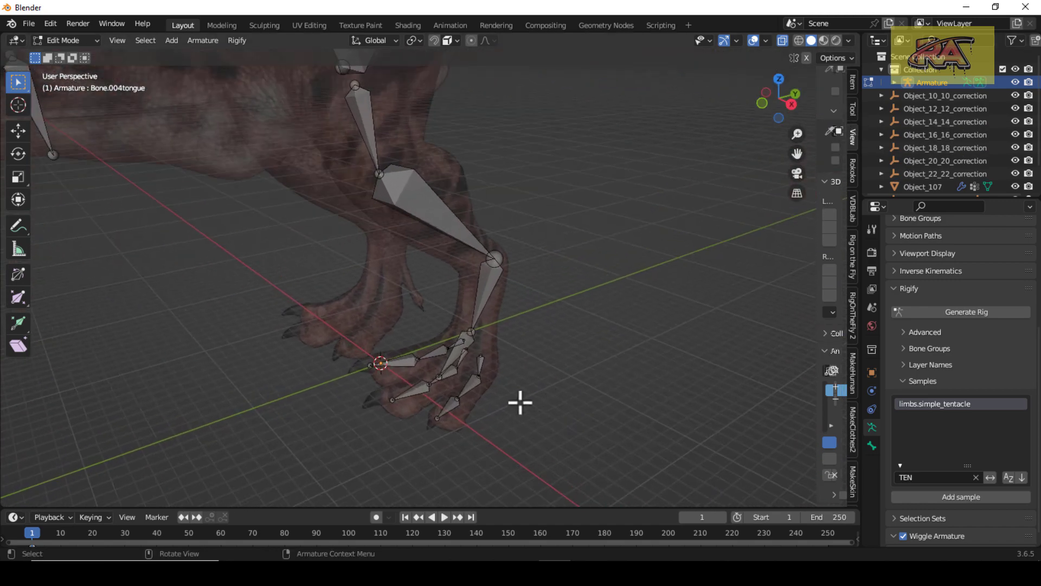
{"action": "left_click", "coordinate": [475, 385], "text": "shift"}
{"action": "left_click", "coordinate": [448, 408], "text": "shift"}
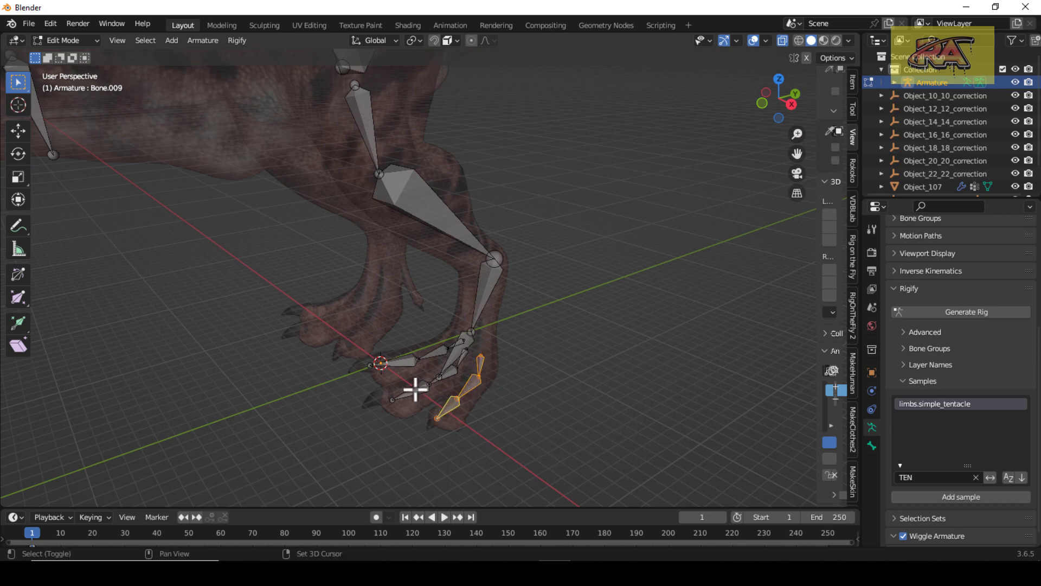
{"action": "left_click", "coordinate": [414, 390], "text": "shift"}
{"action": "left_click", "coordinate": [448, 374], "text": "shift"}
{"action": "left_click", "coordinate": [463, 359], "text": "shift"}
{"action": "left_click", "coordinate": [454, 346], "text": "shift"}
{"action": "left_click", "coordinate": [403, 361], "text": "shift"}
{"action": "left_click", "coordinate": [459, 349], "text": "shift"}
{"action": "left_click", "coordinate": [469, 347], "text": "shift"}
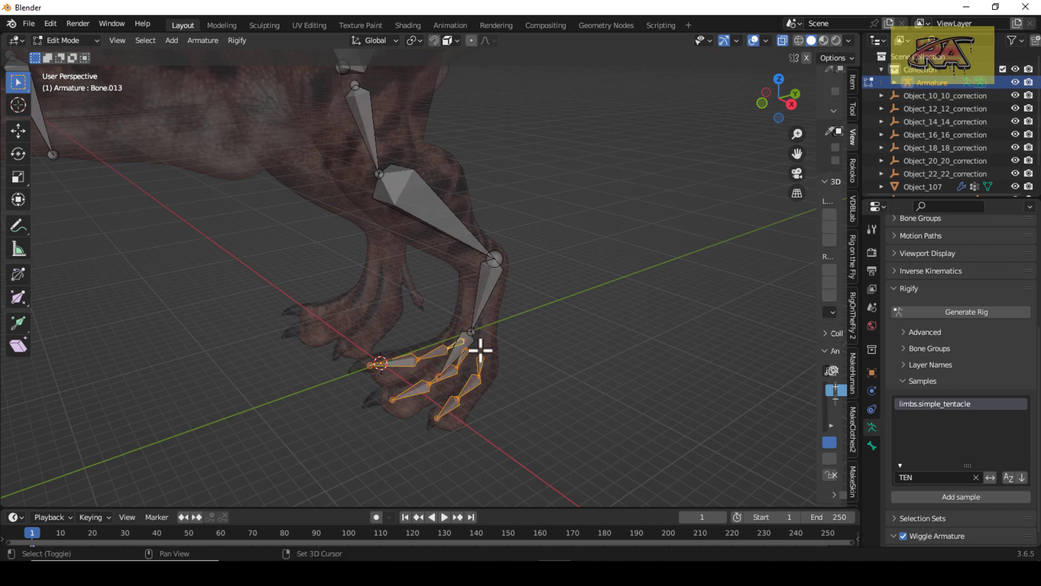
{"action": "key", "text": "ctrl+F2"}
{"action": "left_click", "coordinate": [465, 429]}
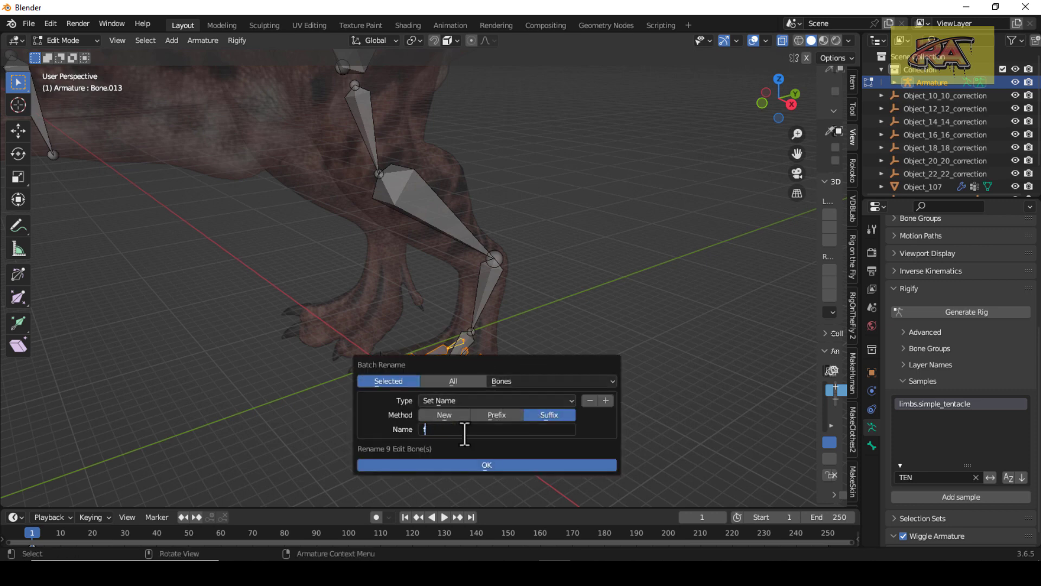
{"action": "type", "text": "F"}
{"action": "type", "text": "L"}
{"action": "left_click", "coordinate": [481, 462]}
Batch rename all twelve palm and finger bones of the front hand by adding the suffix Fingures.arm.L to their names
{"action": "scroll", "coordinate": [325, 368], "scroll_direction": "down", "scroll_amount": 1}
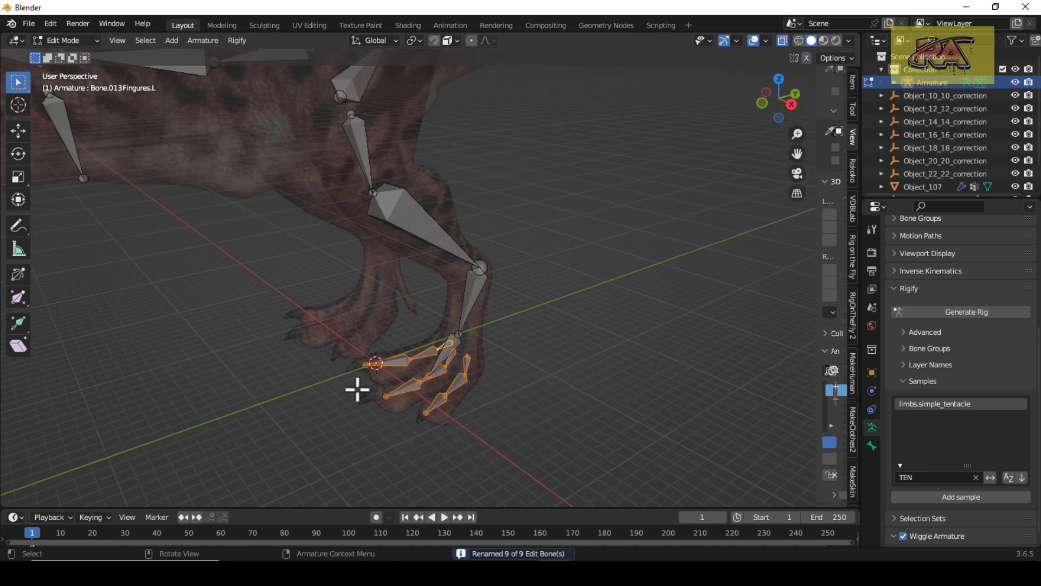
{"action": "scroll", "coordinate": [506, 330], "scroll_direction": "down", "scroll_amount": 1}
{"action": "scroll", "coordinate": [506, 330], "scroll_direction": "down", "scroll_amount": 2}
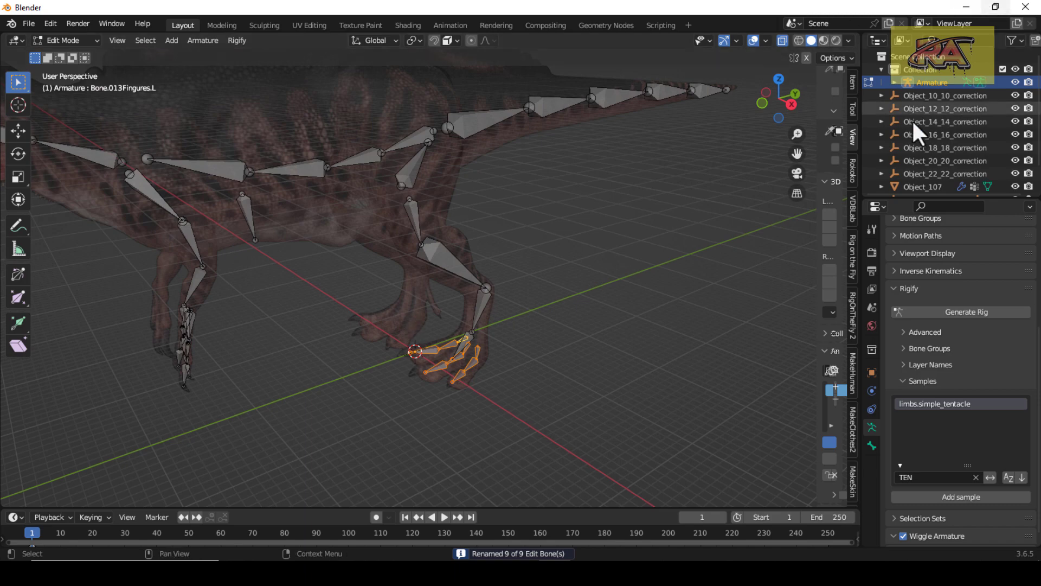
{"action": "left_click_drag", "start_coordinate": [760, 110], "coordinate": [813, 108]}
{"action": "scroll", "coordinate": [585, 263], "scroll_direction": "up", "scroll_amount": 2}
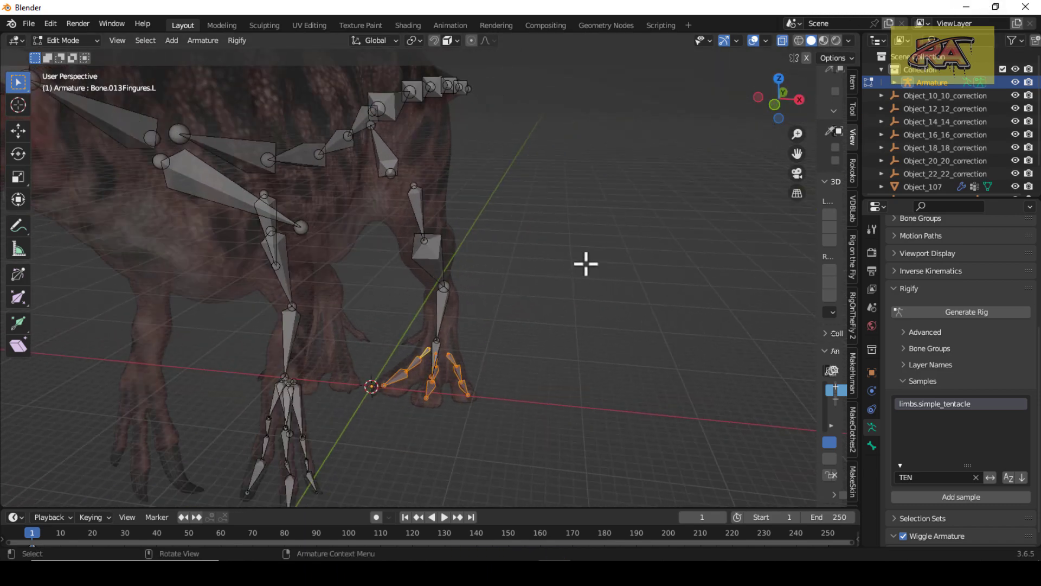
{"action": "left_click", "coordinate": [809, 142]}
{"action": "left_click_drag", "start_coordinate": [800, 155], "coordinate": [822, 109]}
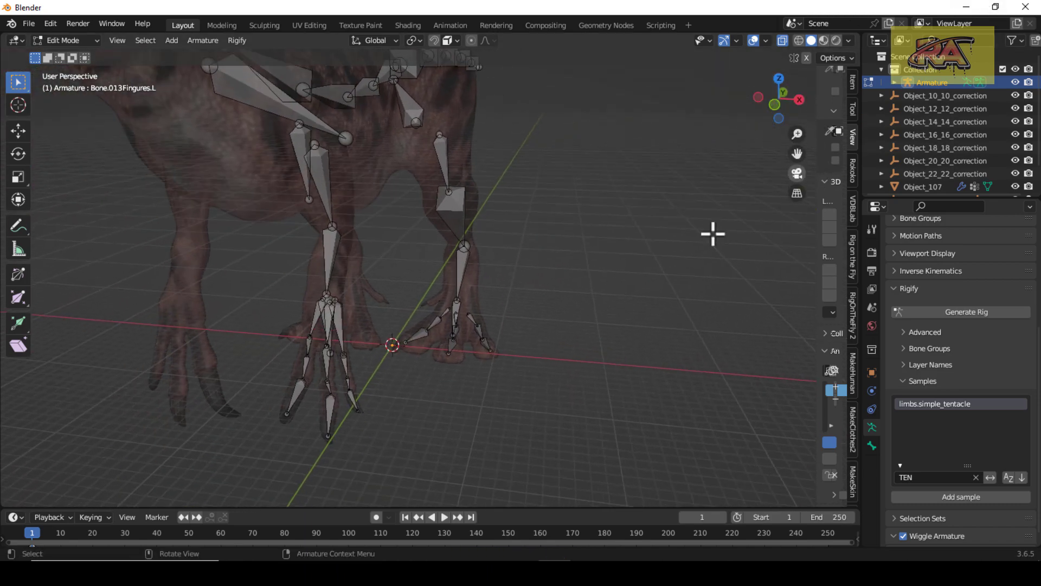
{"action": "scroll", "coordinate": [322, 333], "scroll_direction": "up", "scroll_amount": 2}
{"action": "left_click", "coordinate": [252, 337]}
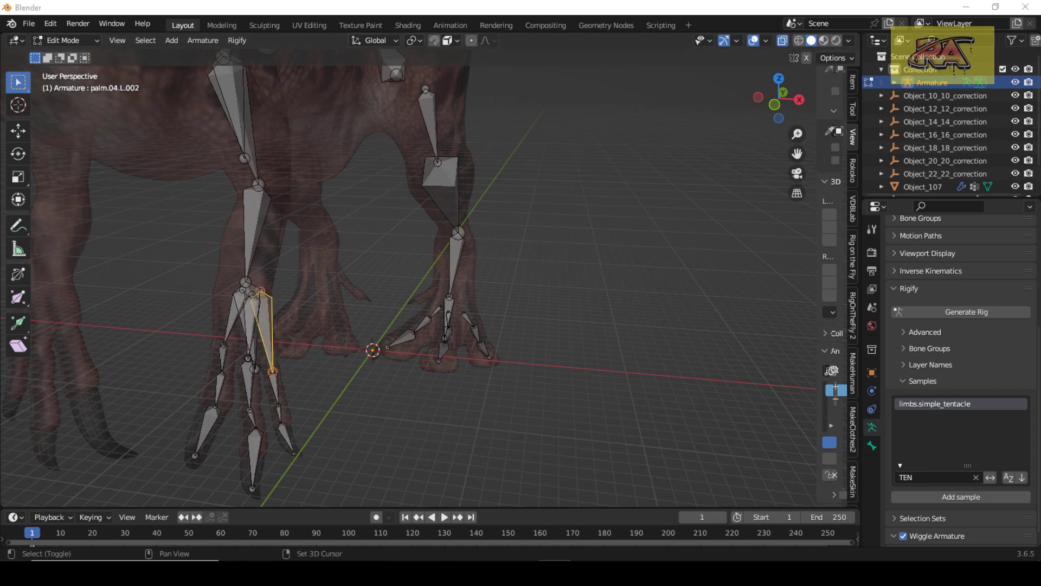
{"action": "key", "text": "super"}
{"action": "key", "text": "super"}
{"action": "left_click", "coordinate": [265, 356], "text": "shift"}
{"action": "left_click", "coordinate": [273, 387], "text": "shift"}
{"action": "left_click", "coordinate": [280, 411], "text": "shift"}
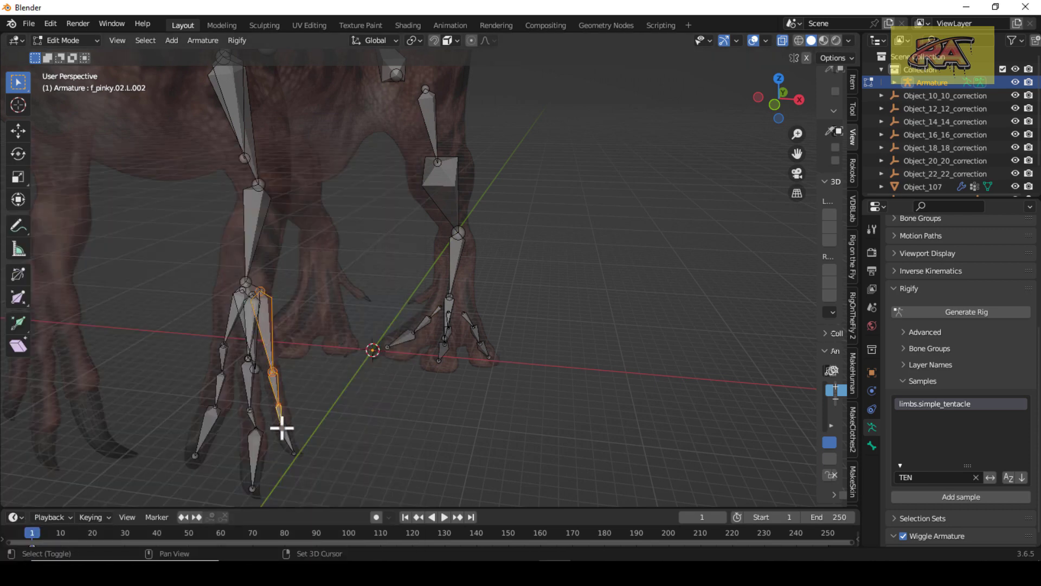
{"action": "left_click", "coordinate": [283, 430], "text": "shift"}
{"action": "left_click", "coordinate": [258, 471], "text": "shift"}
{"action": "left_click", "coordinate": [252, 418], "text": "shift"}
{"action": "left_click", "coordinate": [250, 383], "text": "shift"}
{"action": "left_click", "coordinate": [253, 337], "text": "shift"}
{"action": "left_click", "coordinate": [231, 328], "text": "shift"}
{"action": "left_click", "coordinate": [224, 356], "text": "shift"}
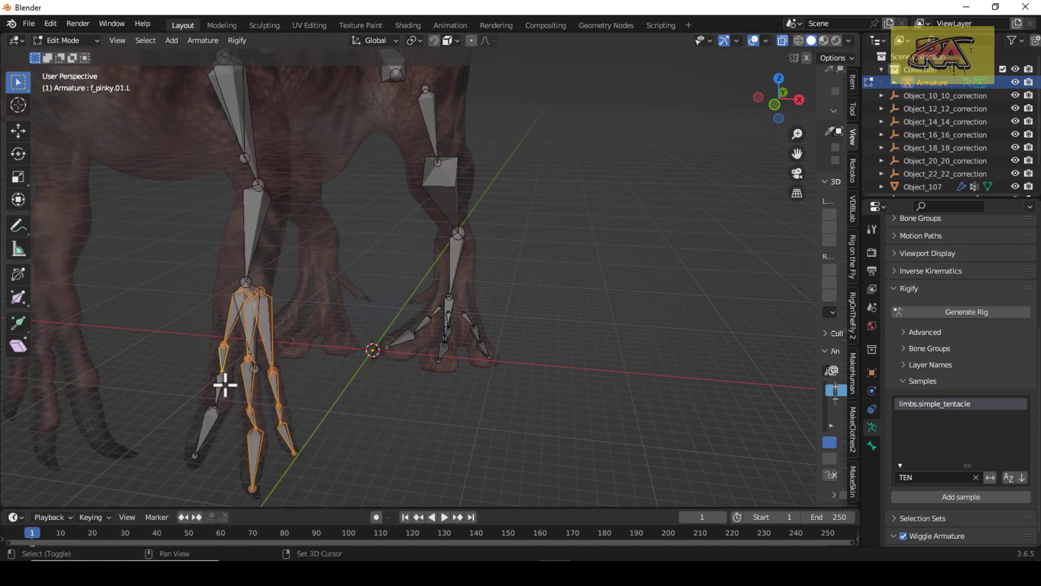
{"action": "left_click", "coordinate": [221, 385], "text": "shift"}
{"action": "left_click", "coordinate": [213, 414], "text": "shift"}
{"action": "key", "text": "ctrl+F2"}
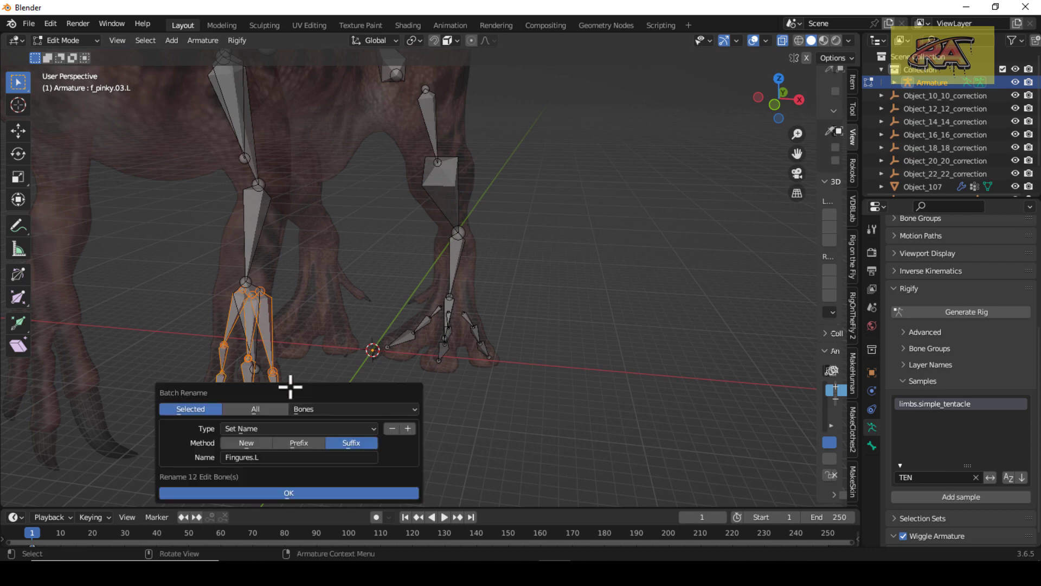
{"action": "left_click", "coordinate": [259, 458]}
{"action": "left_click", "coordinate": [261, 459]}
{"action": "type", "text": "arm.L"}
{"action": "left_click", "coordinate": [274, 492]}
Snap the base joint of the first tail bone to the rear end of the spine, using the 3D cursor
{"action": "scroll", "coordinate": [438, 337], "scroll_direction": "down", "scroll_amount": 5}
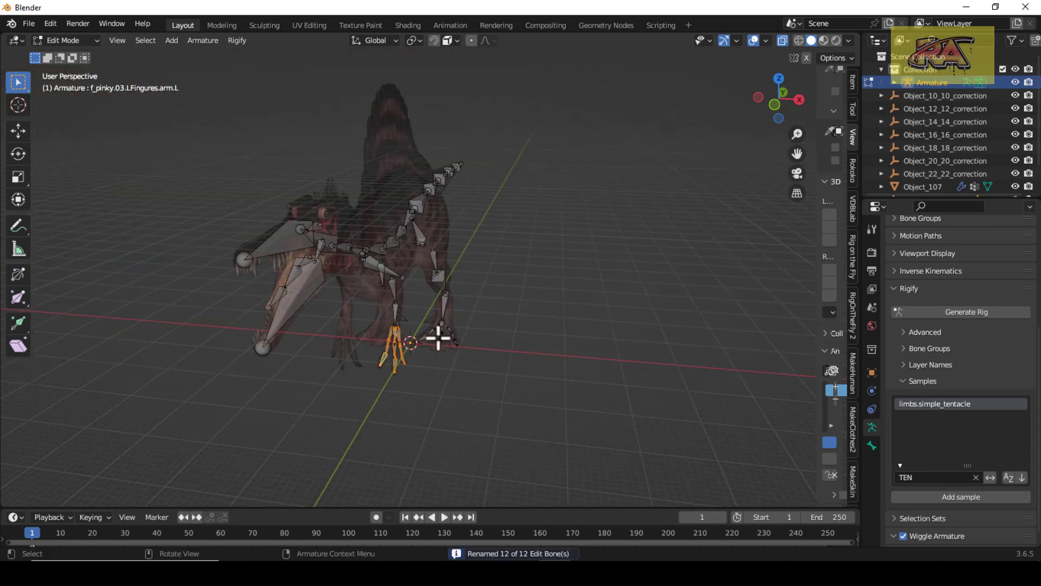
{"action": "key", "text": "KP_3"}
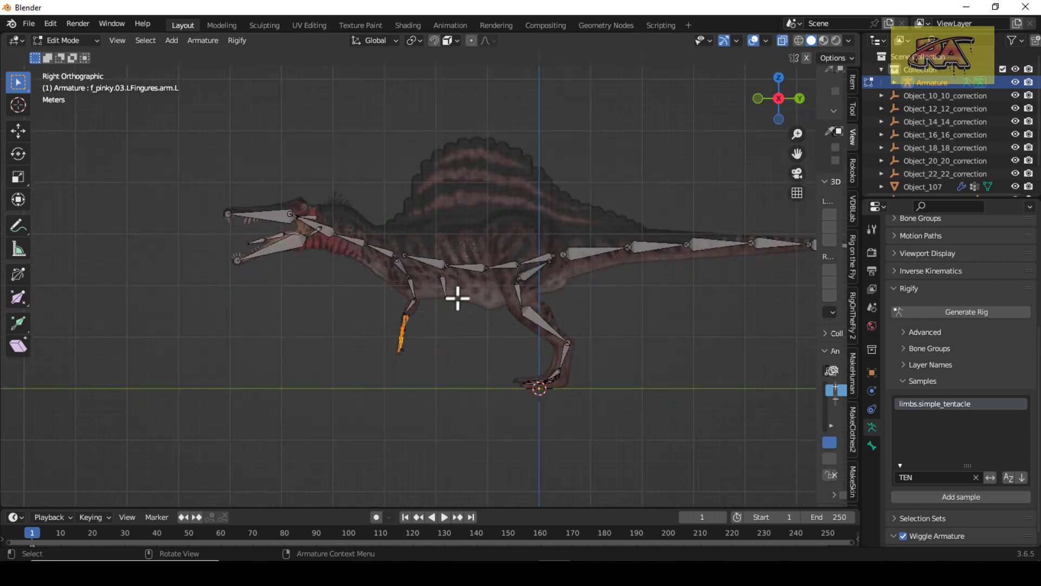
{"action": "scroll", "coordinate": [542, 238], "scroll_direction": "up", "scroll_amount": 3}
{"action": "scroll", "coordinate": [572, 272], "scroll_direction": "up", "scroll_amount": 4}
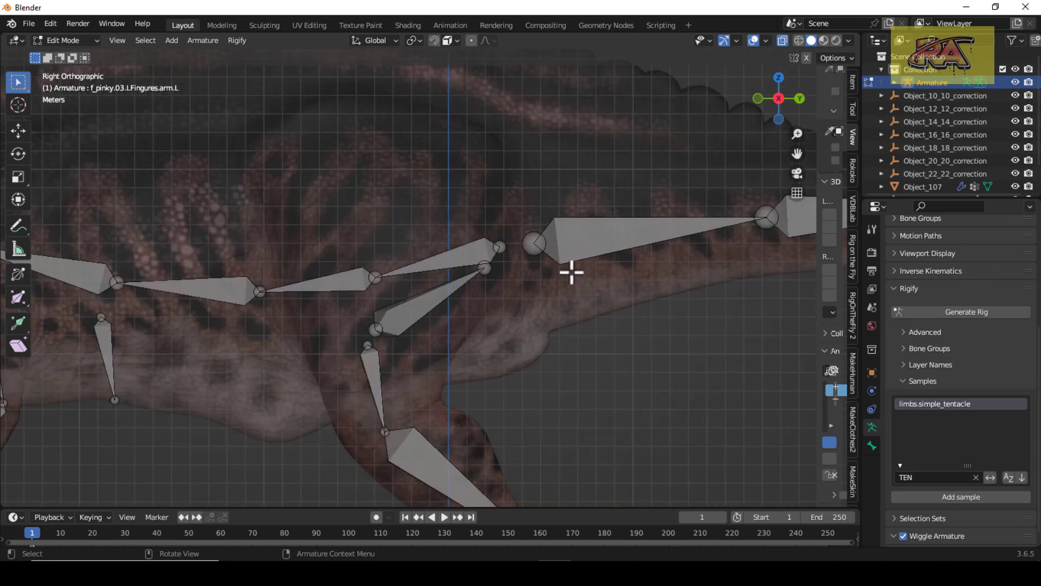
{"action": "left_click", "coordinate": [491, 243]}
{"action": "key", "text": "shift+s"}
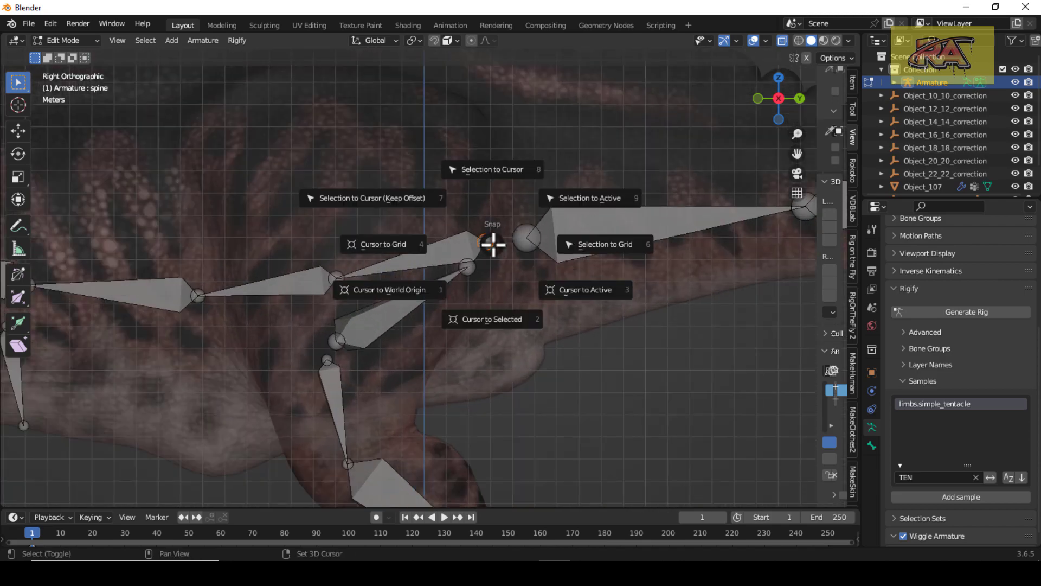
{"action": "left_click", "coordinate": [505, 318]}
{"action": "left_click", "coordinate": [534, 246]}
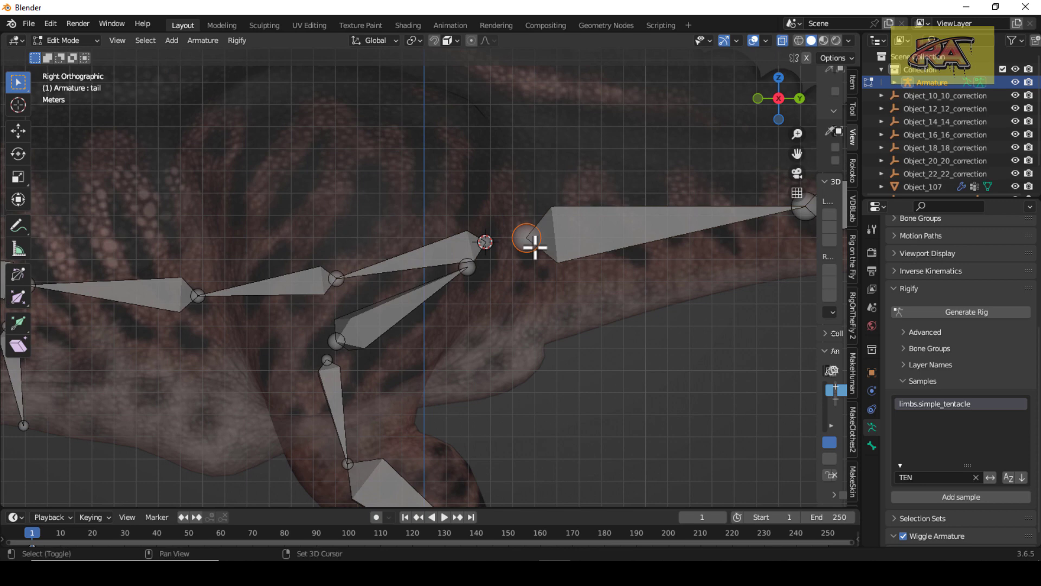
{"action": "key", "text": "shift+s"}
{"action": "left_click", "coordinate": [557, 174]}
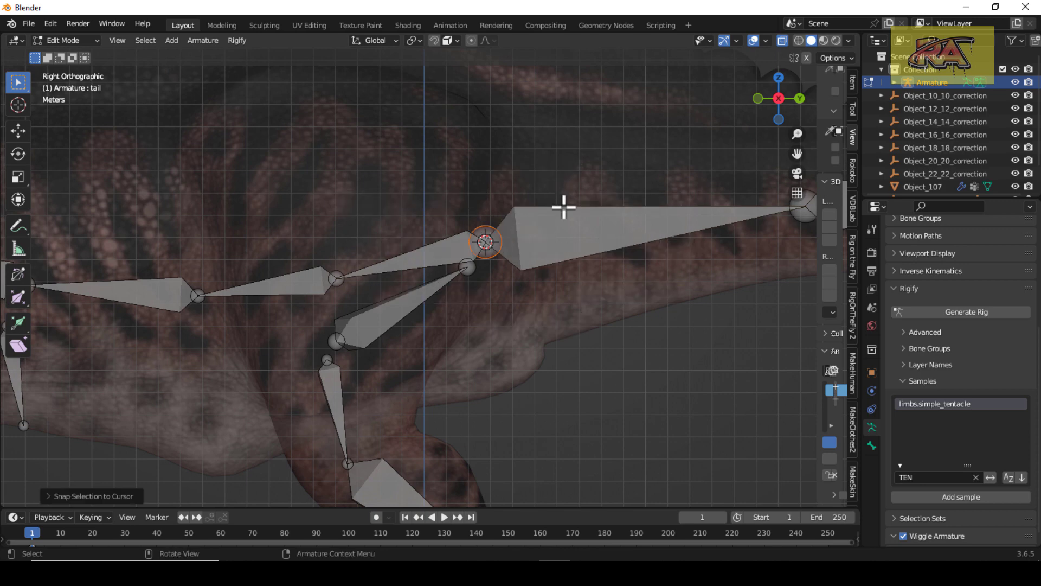
Parent the first tail bone to the rearmost spine bone with the Keep Offset option
{"action": "left_click", "coordinate": [560, 226]}
{"action": "left_click", "coordinate": [454, 251]}
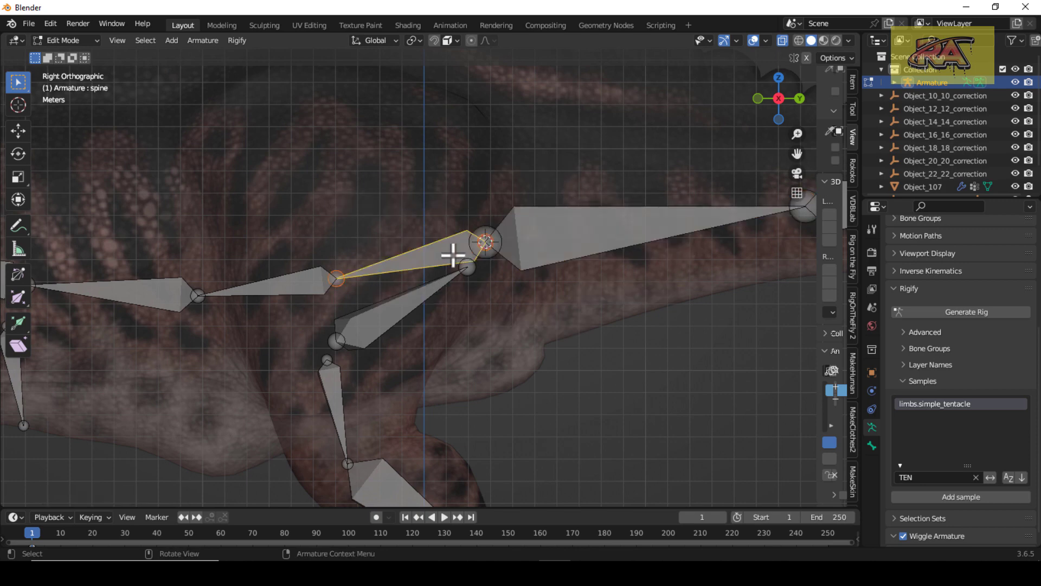
{"action": "left_click", "coordinate": [539, 239]}
{"action": "left_click", "coordinate": [461, 252], "text": "shift"}
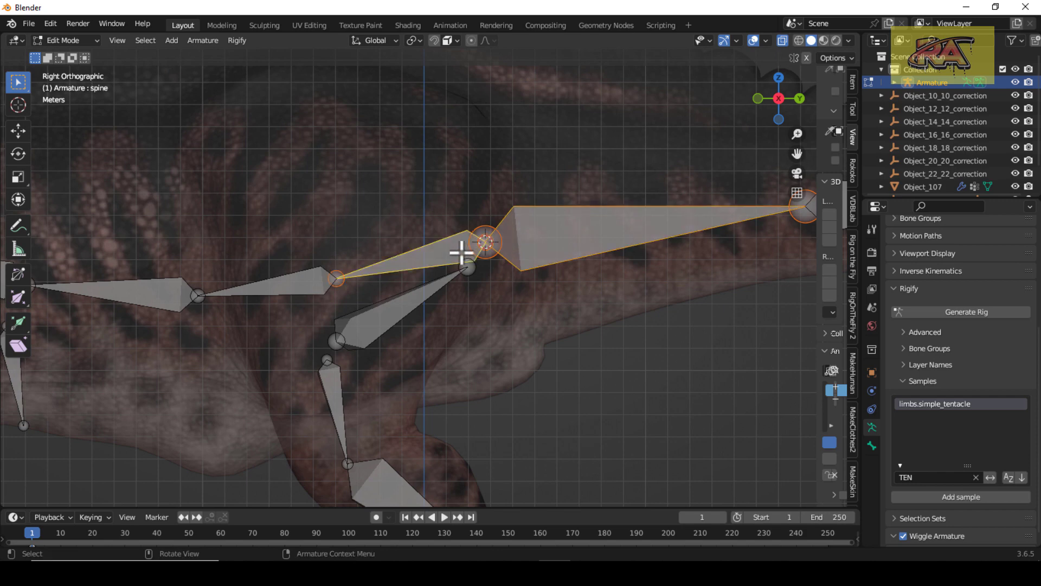
{"action": "scroll", "coordinate": [461, 252], "scroll_direction": "down", "scroll_amount": 3}
{"action": "key", "text": "ctrl+p"}
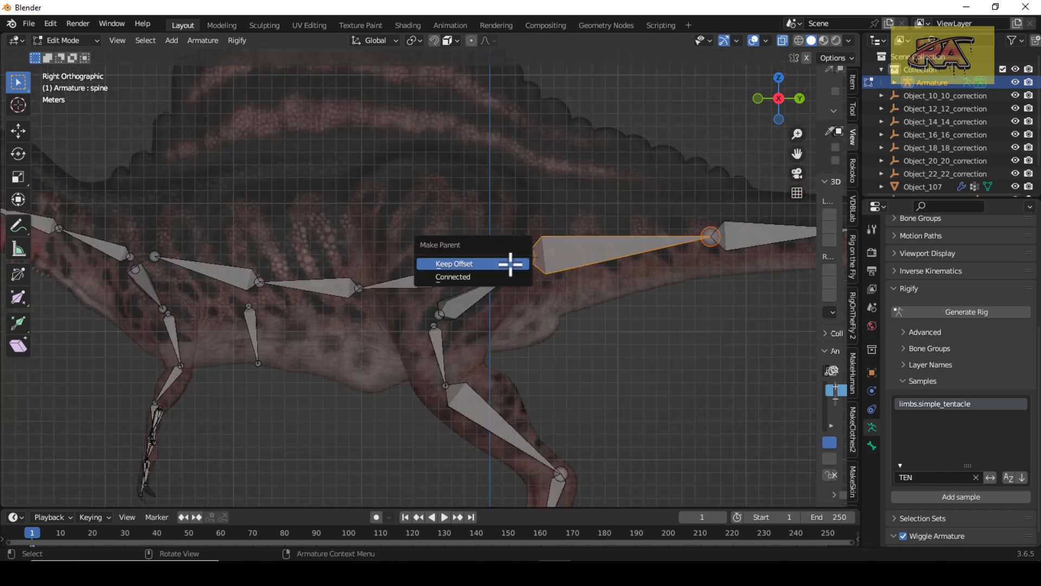
{"action": "left_click", "coordinate": [510, 265]}
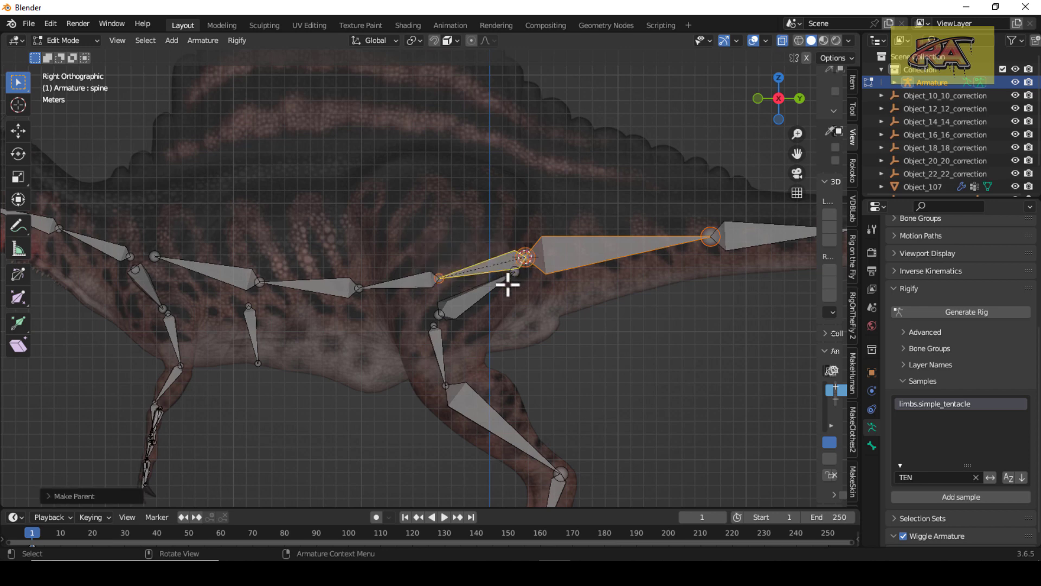
Parent the Pelvis.L bone to the rearmost spine bone with Keep Offset
{"action": "left_click", "coordinate": [476, 300]}
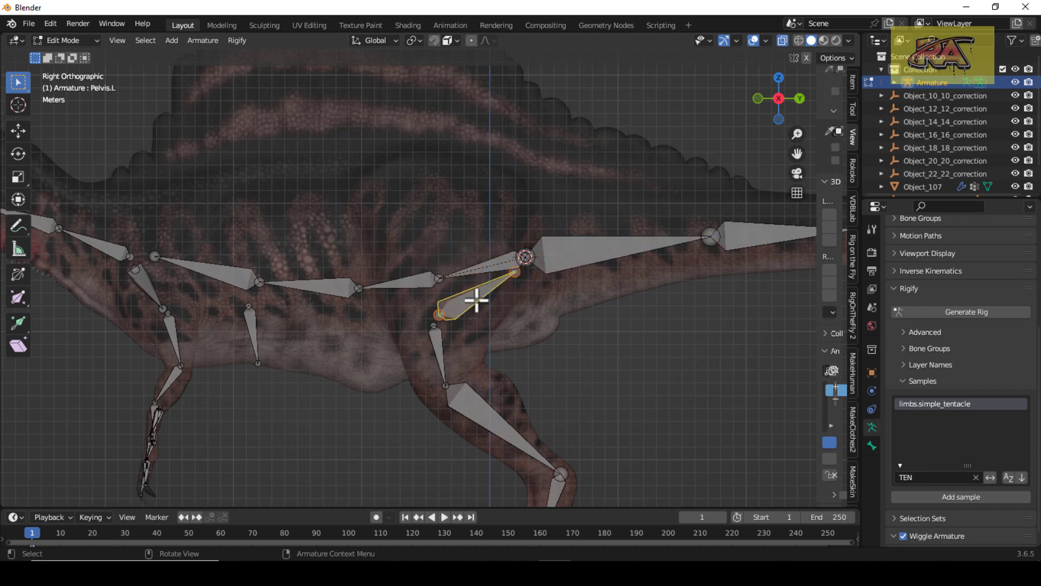
{"action": "left_click", "coordinate": [483, 270], "text": "shift"}
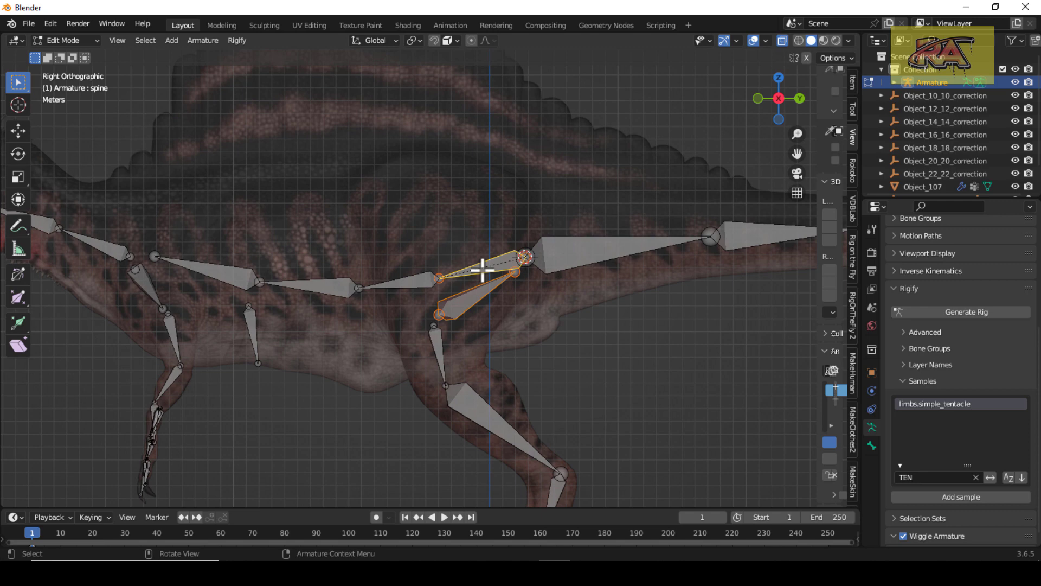
{"action": "key", "text": "ctrl+p"}
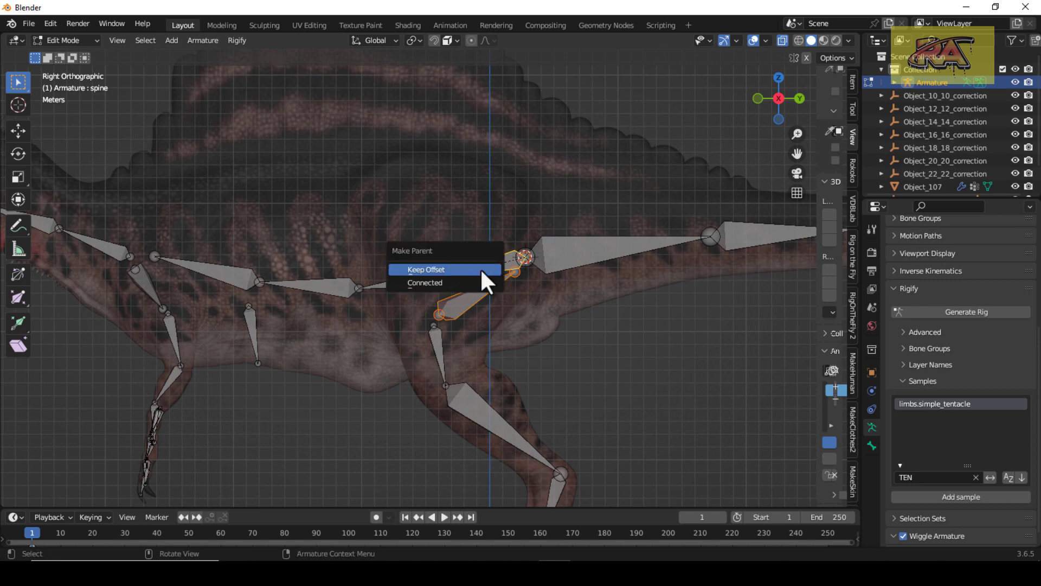
{"action": "left_click", "coordinate": [480, 268]}
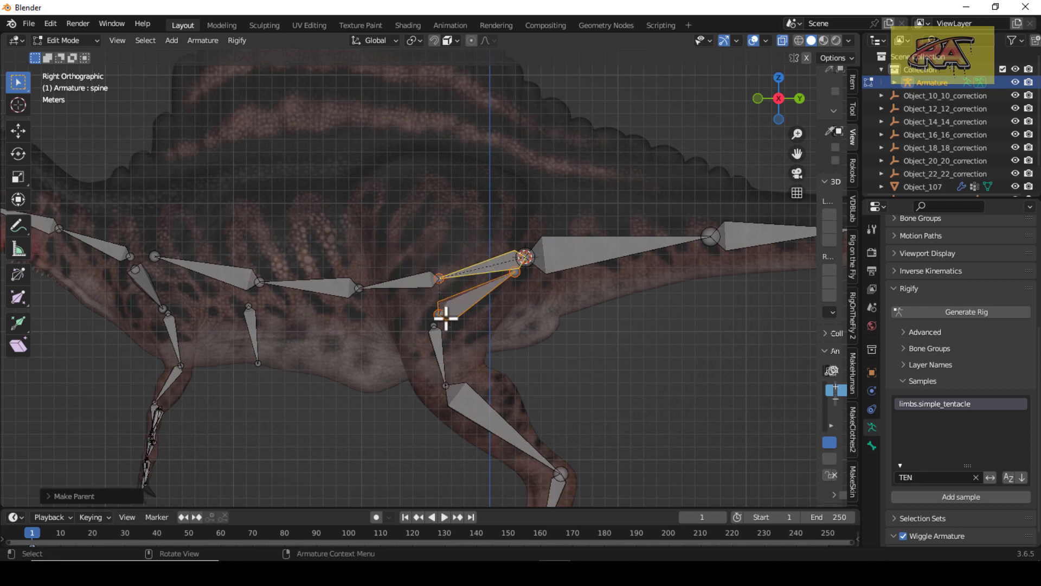
Parent the thigh.L bone to Pelvis.L with Keep Offset
{"action": "left_click", "coordinate": [438, 340]}
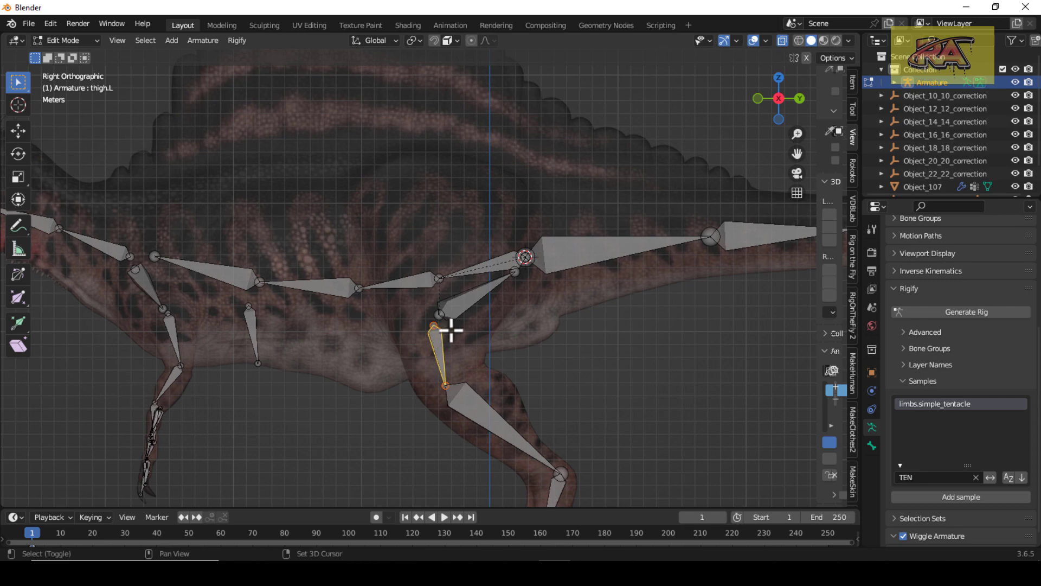
{"action": "left_click", "coordinate": [475, 310], "text": "shift"}
{"action": "key", "text": "ctrl+p"}
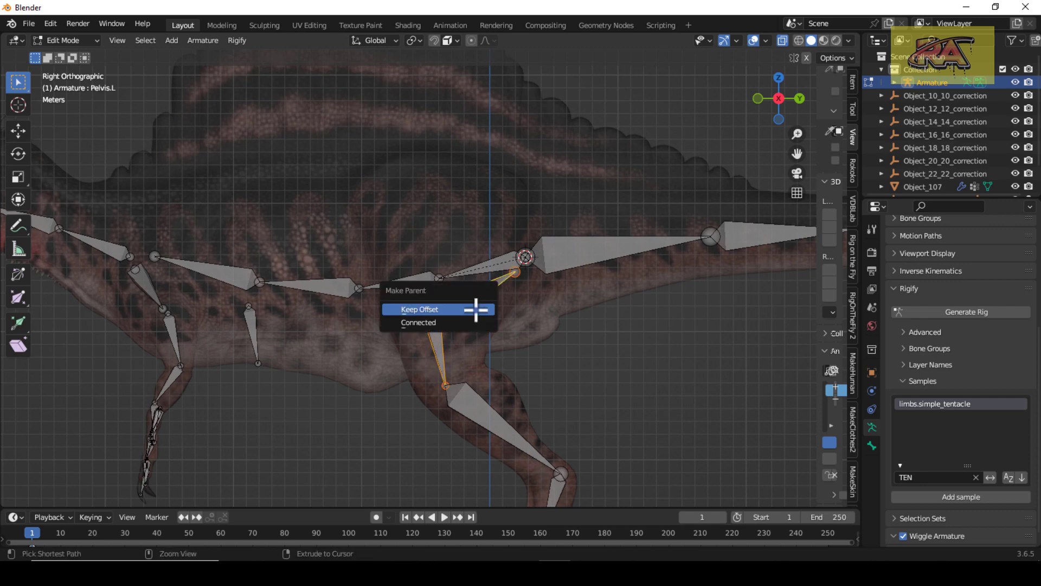
{"action": "left_click", "coordinate": [476, 310]}
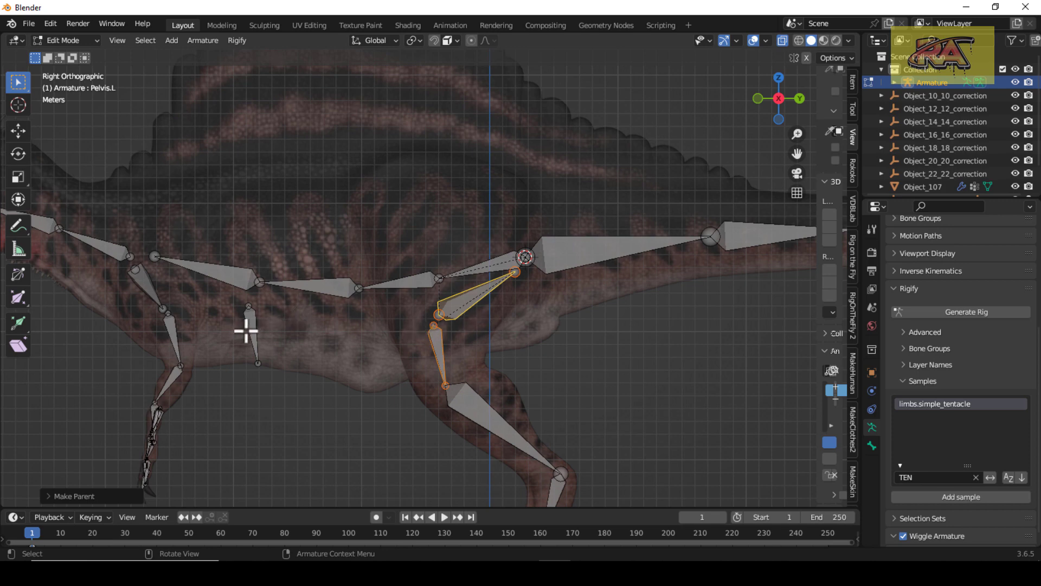
Parent the loose chest bone below the spine to spine.002, keeping its offset
{"action": "left_click", "coordinate": [265, 327]}
{"action": "left_click", "coordinate": [323, 291], "text": "shift"}
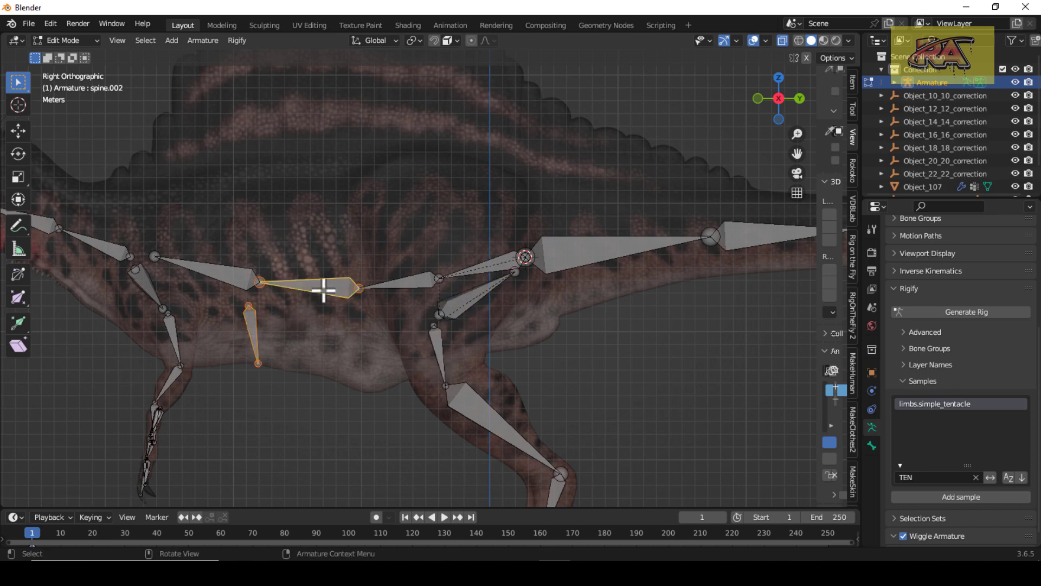
{"action": "key", "text": "ctrl+p"}
{"action": "left_click", "coordinate": [324, 291]}
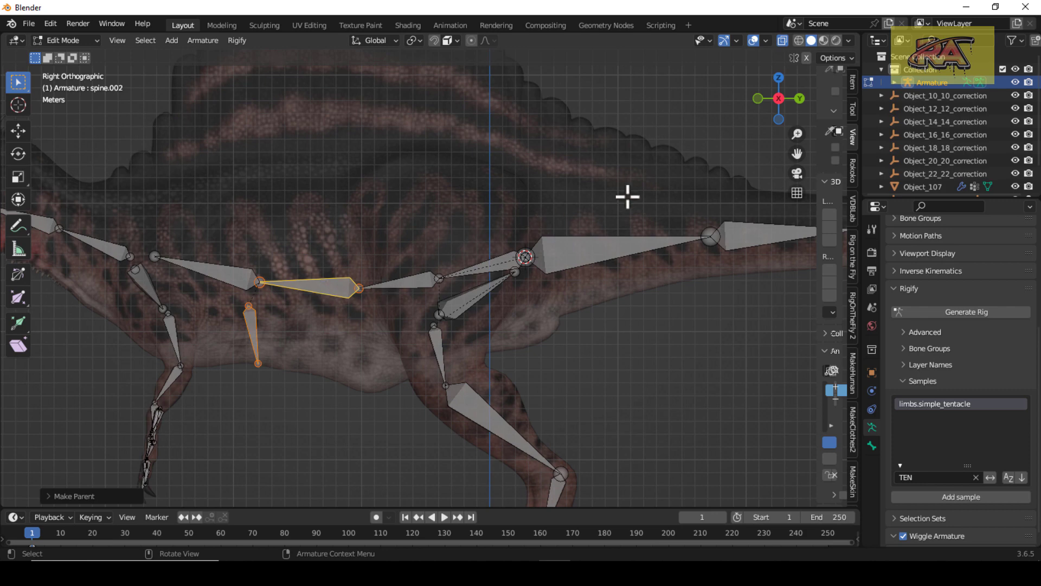
Parent the first bones of all three hind toes to toe.L with Keep Offset
{"action": "left_click_drag", "start_coordinate": [800, 157], "coordinate": [792, 11]}
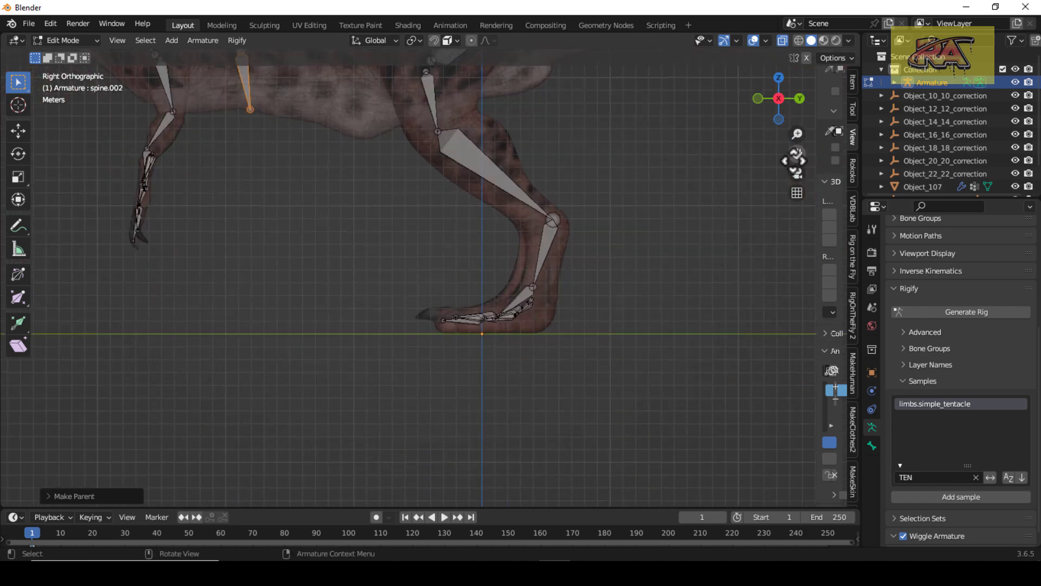
{"action": "left_click_drag", "start_coordinate": [788, 102], "coordinate": [746, 140]}
{"action": "scroll", "coordinate": [467, 202], "scroll_direction": "up", "scroll_amount": 5}
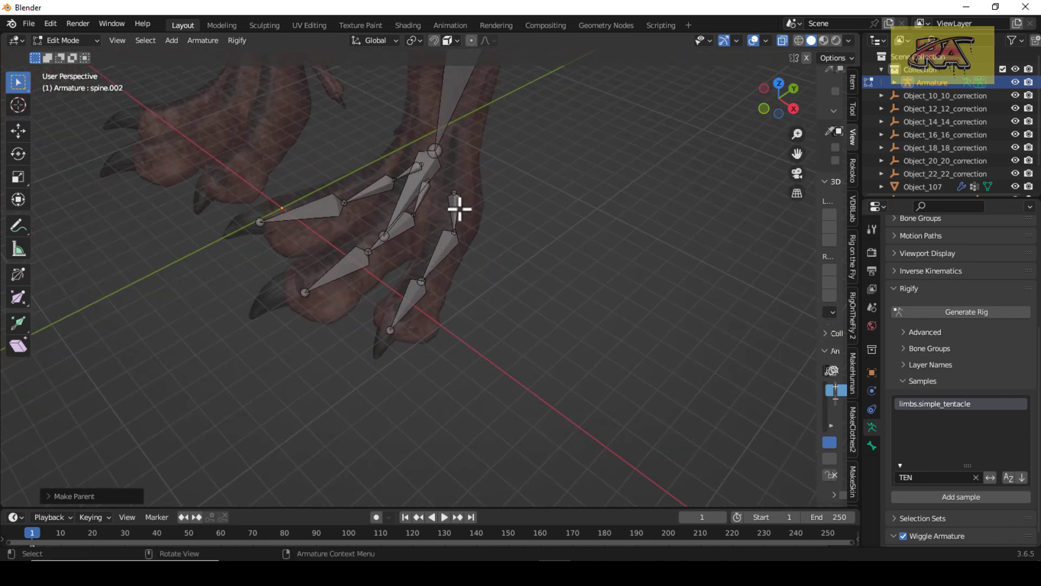
{"action": "left_click", "coordinate": [457, 210]}
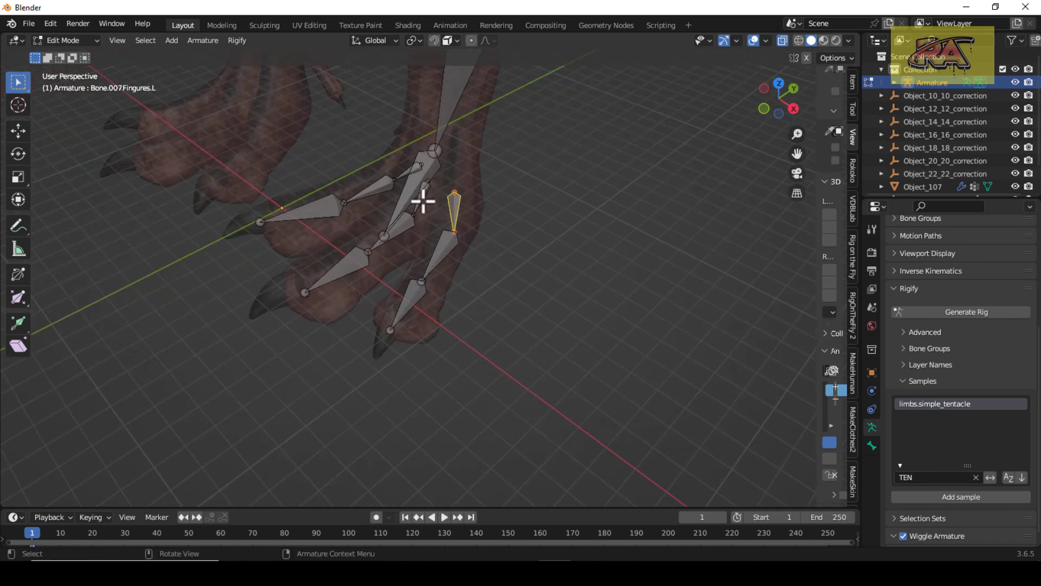
{"action": "left_click", "coordinate": [421, 199], "text": "shift"}
{"action": "left_click", "coordinate": [406, 170], "text": "shift"}
{"action": "left_click", "coordinate": [415, 196], "text": "shift"}
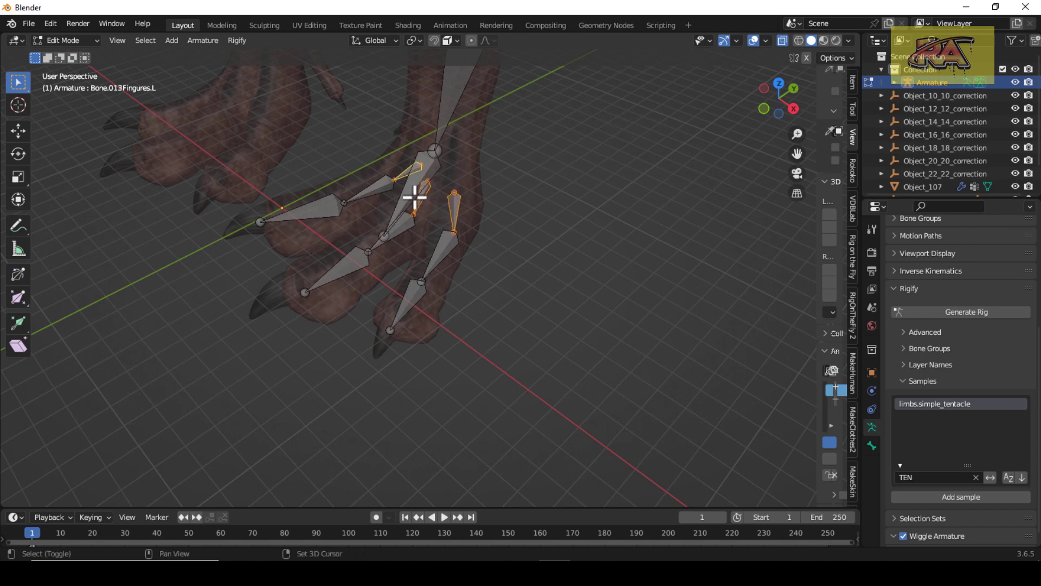
{"action": "left_click", "coordinate": [415, 196], "text": "shift"}
{"action": "key", "text": "ctrl+p"}
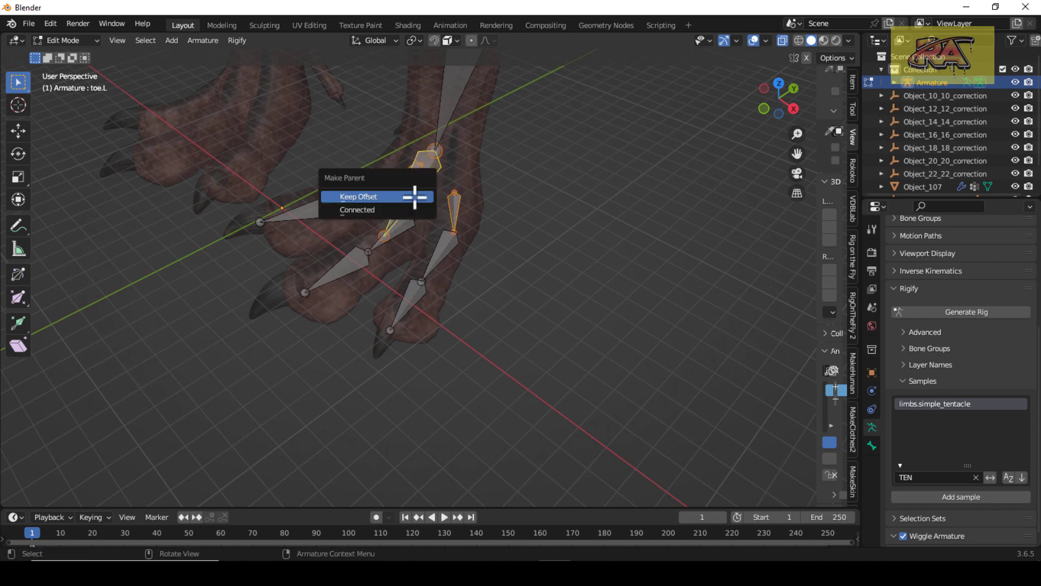
{"action": "left_click", "coordinate": [415, 196]}
Parent the upper_arm.L bone to Shoulder.L with Keep Offset
{"action": "scroll", "coordinate": [445, 210], "scroll_direction": "down", "scroll_amount": 3}
{"action": "scroll", "coordinate": [446, 209], "scroll_direction": "down", "scroll_amount": 2}
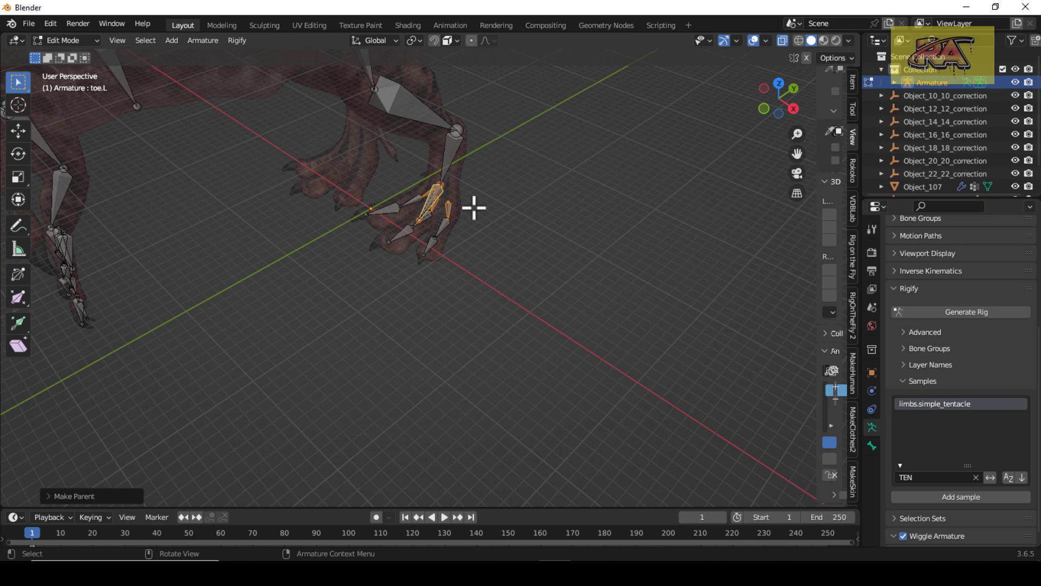
{"action": "key", "text": "KP_3"}
{"action": "scroll", "coordinate": [521, 200], "scroll_direction": "down", "scroll_amount": 3}
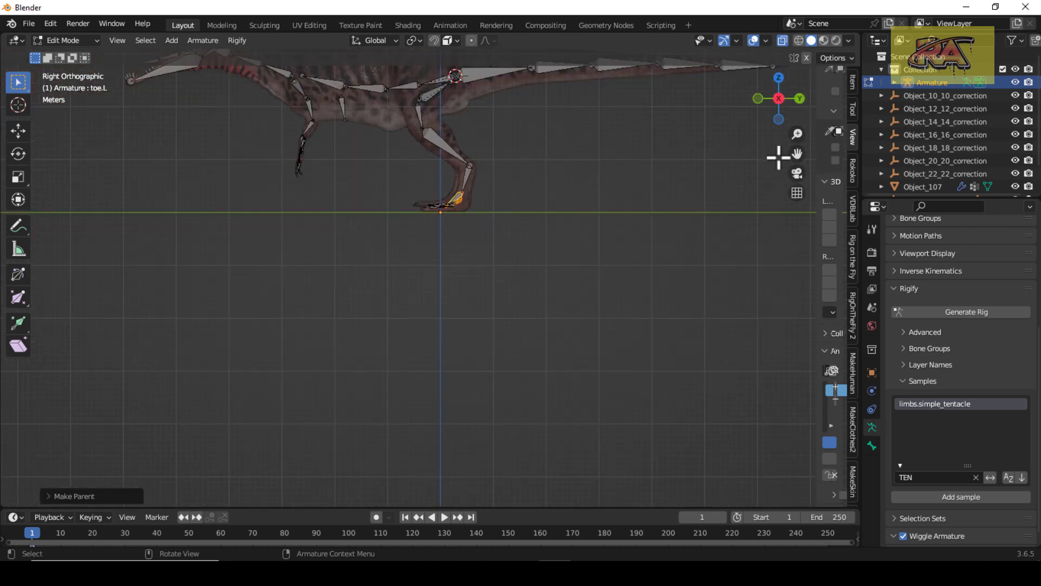
{"action": "left_click_drag", "start_coordinate": [798, 157], "coordinate": [811, 301]}
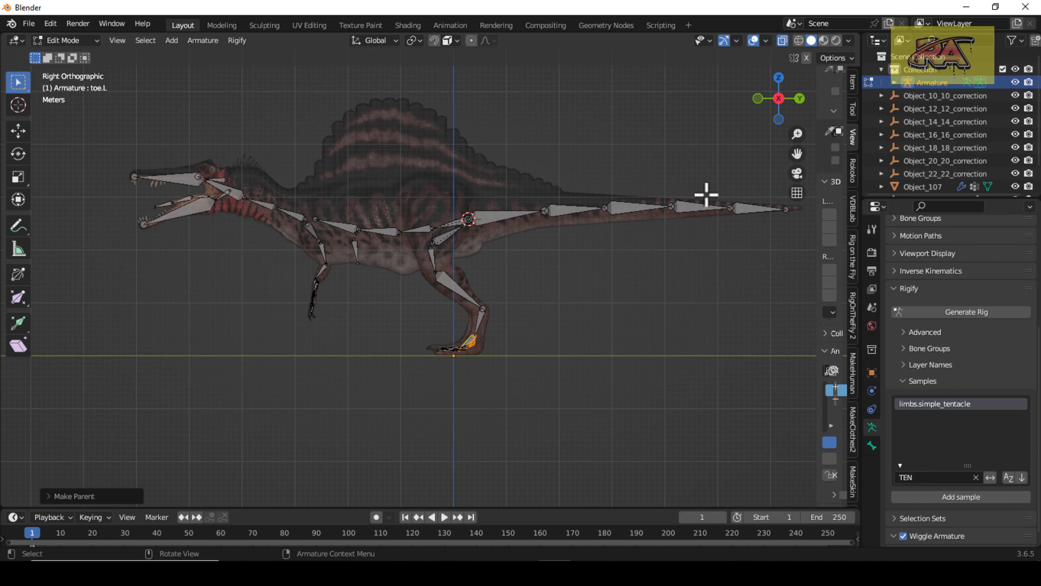
{"action": "scroll", "coordinate": [291, 265], "scroll_direction": "up", "scroll_amount": 6}
{"action": "left_click", "coordinate": [389, 225]}
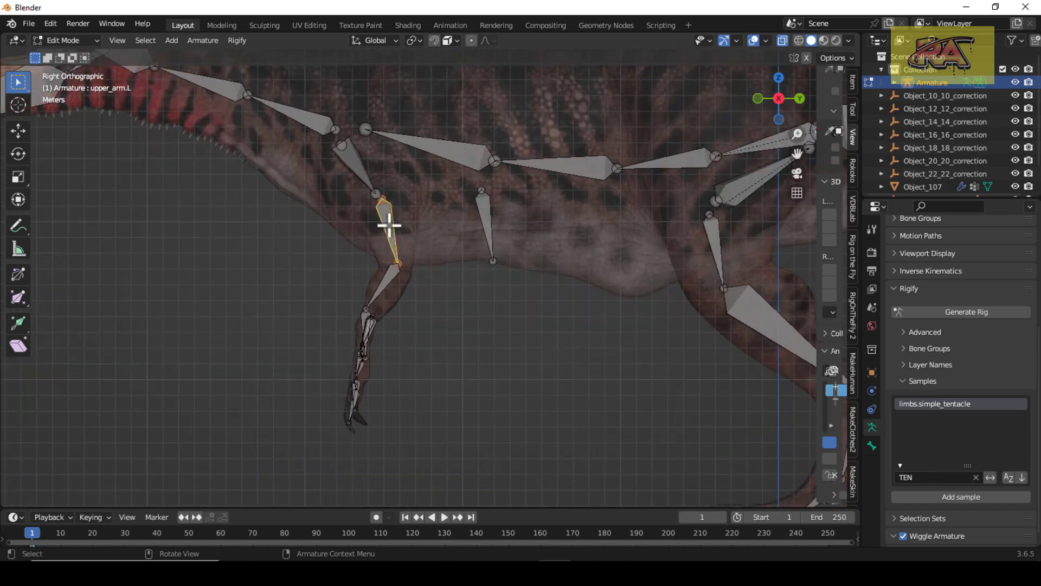
{"action": "left_click", "coordinate": [367, 185], "text": "shift"}
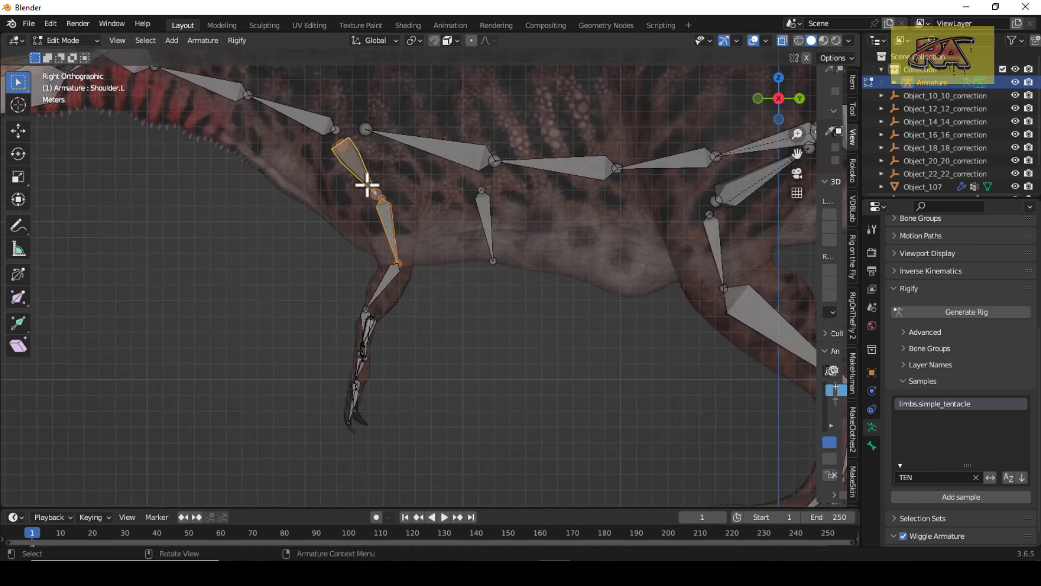
{"action": "key", "text": "ctrl+p"}
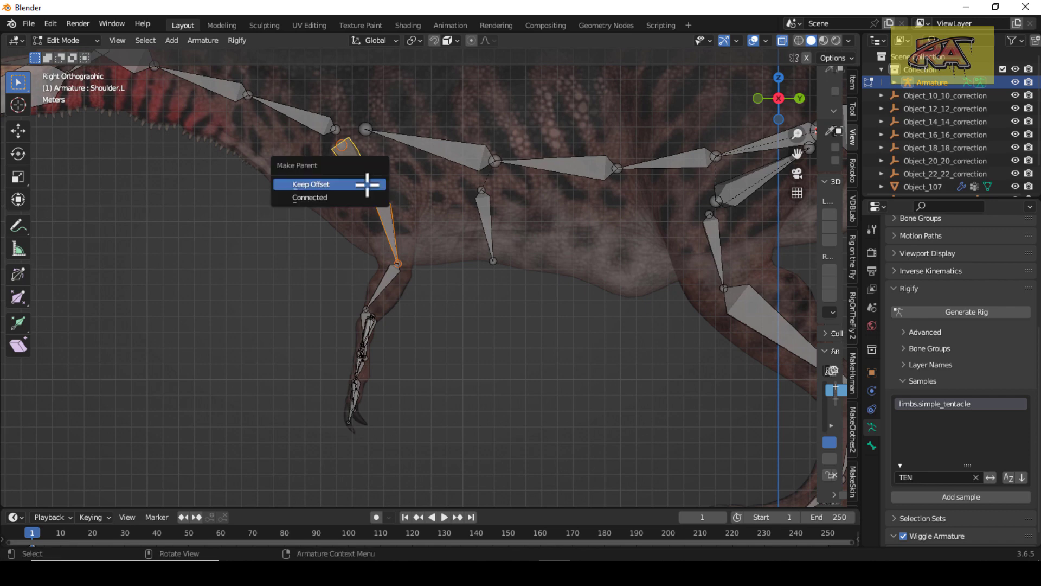
{"action": "left_click", "coordinate": [367, 184]}
Parent the Shoulder.L bone to spine.003 with Keep Offset
{"action": "left_click", "coordinate": [362, 169]}
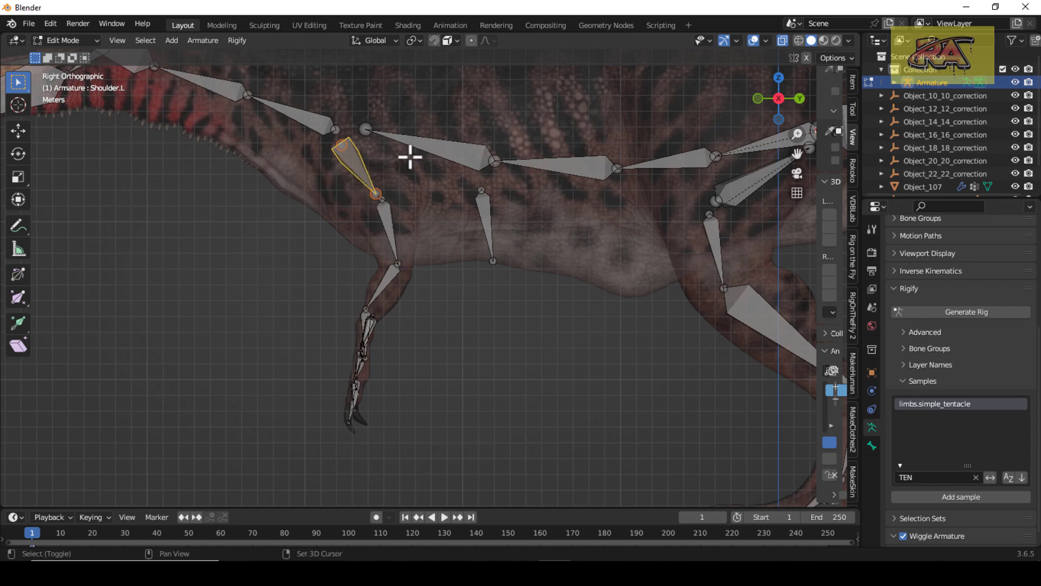
{"action": "left_click", "coordinate": [420, 152], "text": "shift"}
{"action": "key", "text": "ctrl+p"}
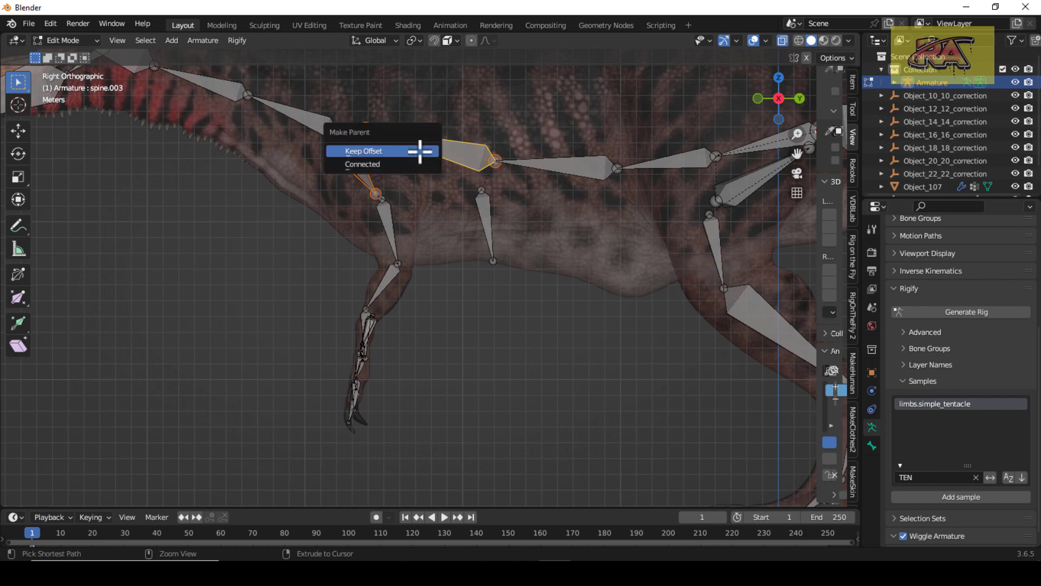
{"action": "left_click", "coordinate": [419, 150]}
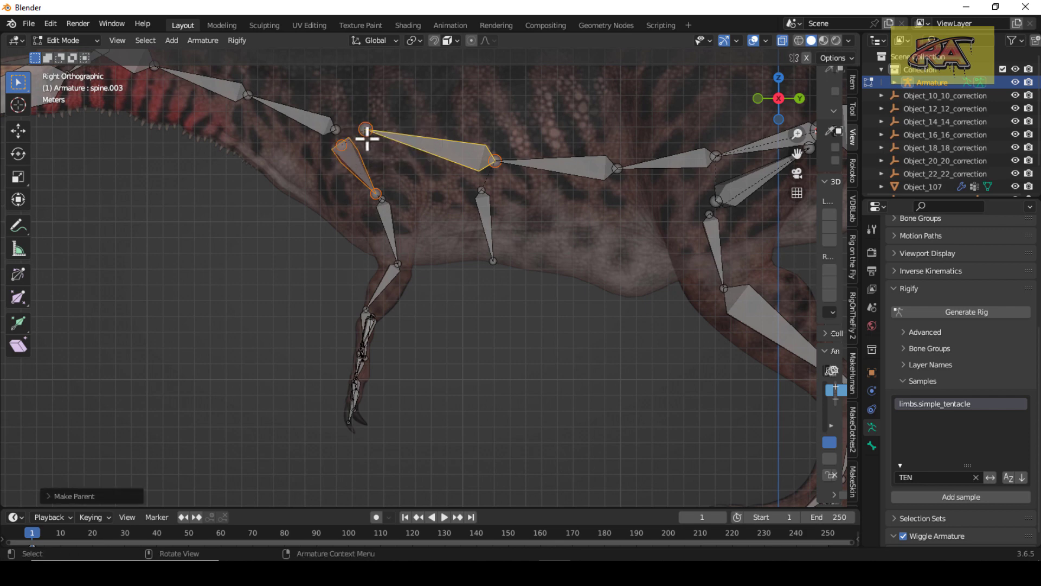
Snap the front tip of spine.003 to the base joint of the neck bone, using the 3D cursor
{"action": "left_click", "coordinate": [341, 133]}
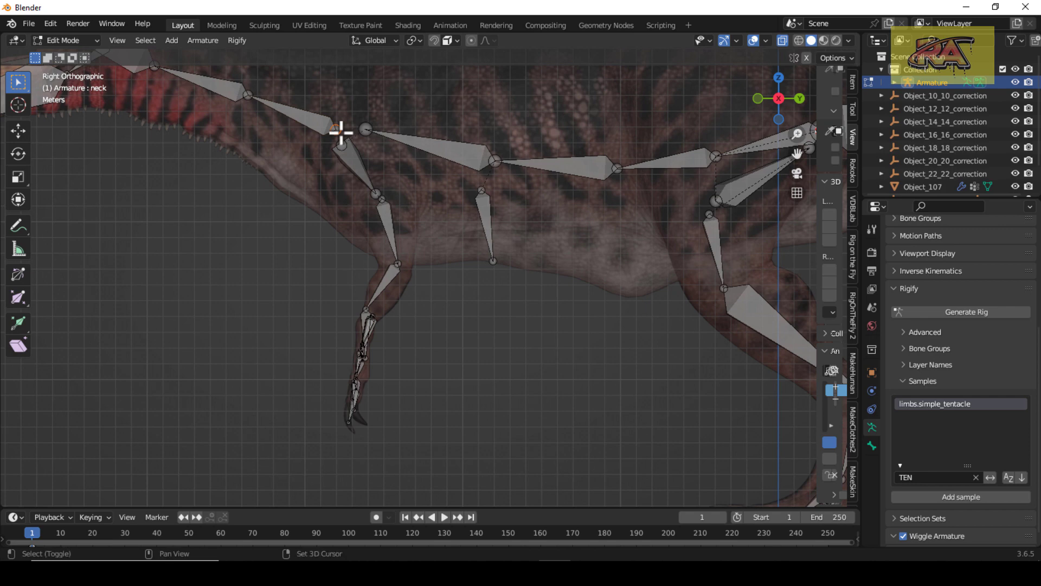
{"action": "key", "text": "shift+s"}
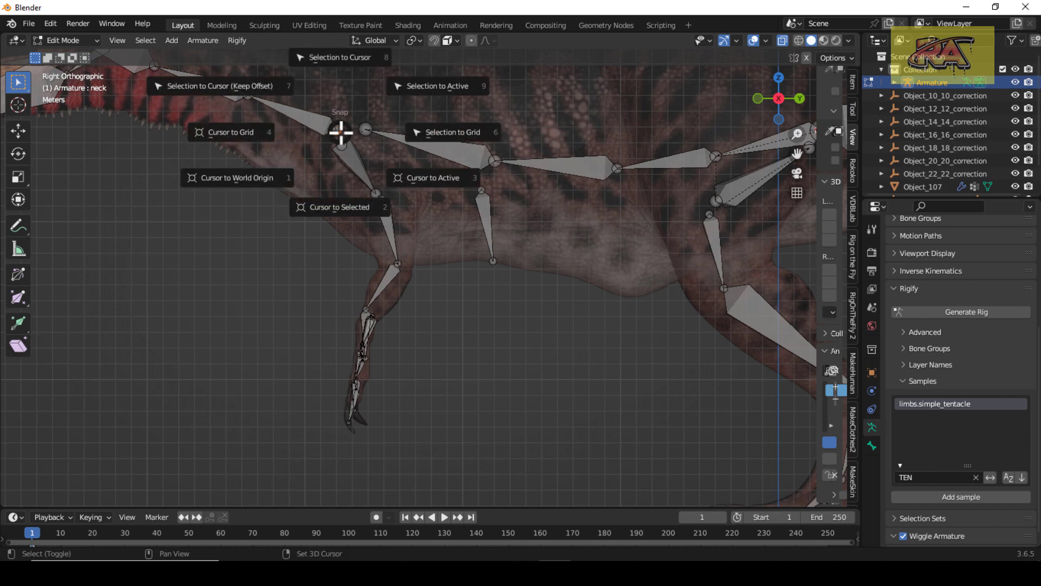
{"action": "left_click", "coordinate": [372, 220]}
{"action": "left_click", "coordinate": [365, 130]}
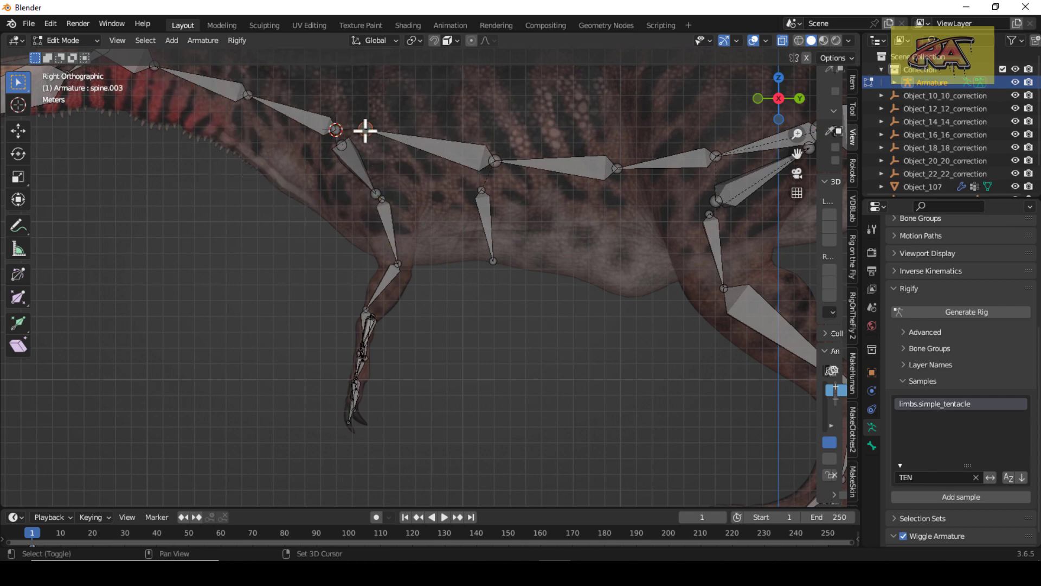
{"action": "key", "text": "shift+s"}
{"action": "left_click", "coordinate": [372, 50]}
Parent the neck bone to spine.003, keeping its offset
{"action": "left_click", "coordinate": [333, 126]}
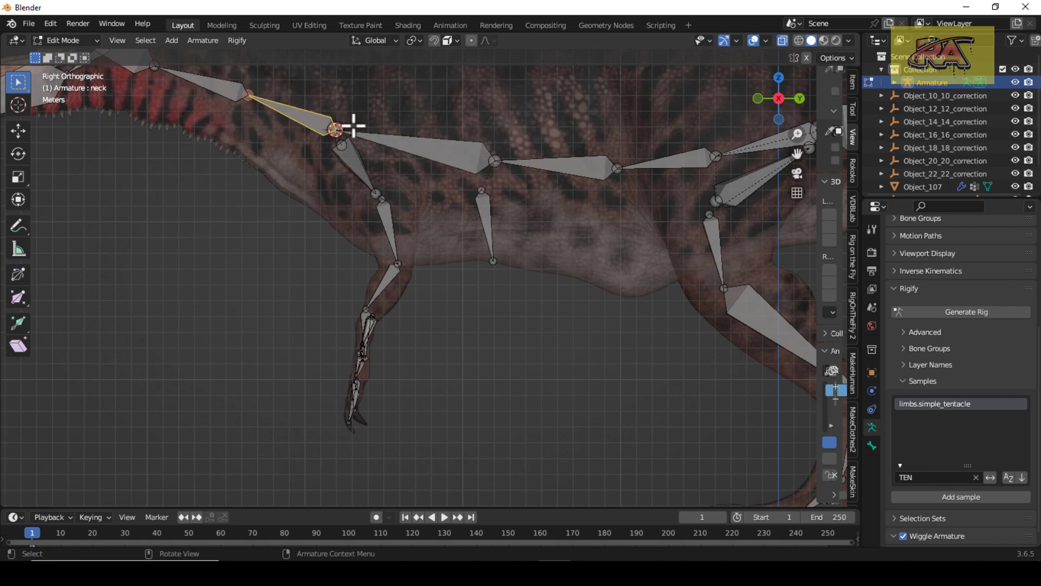
{"action": "left_click", "coordinate": [414, 145]}
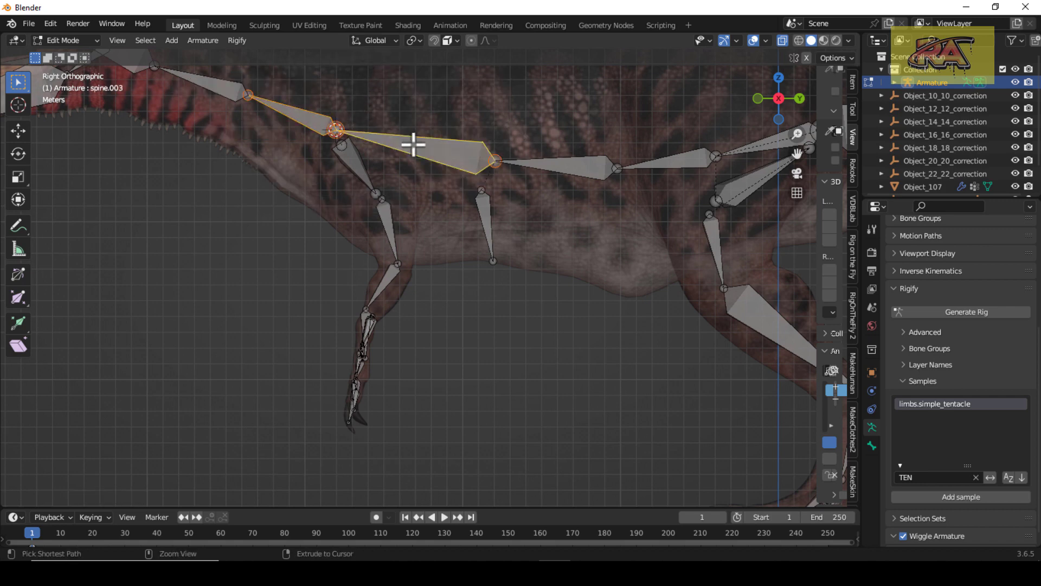
{"action": "key", "text": "ctrl+p"}
{"action": "left_click", "coordinate": [413, 144]}
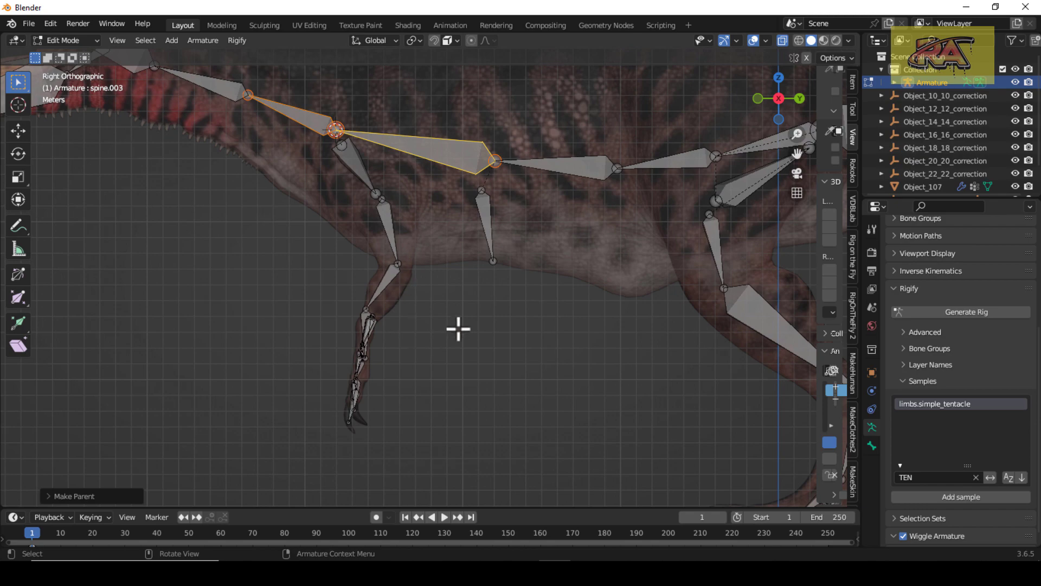
Parent the three palm bones of the left hand to hand.L with Keep Offset
{"action": "left_click_drag", "start_coordinate": [780, 109], "coordinate": [675, 65]}
{"action": "scroll", "coordinate": [454, 336], "scroll_direction": "up", "scroll_amount": 4}
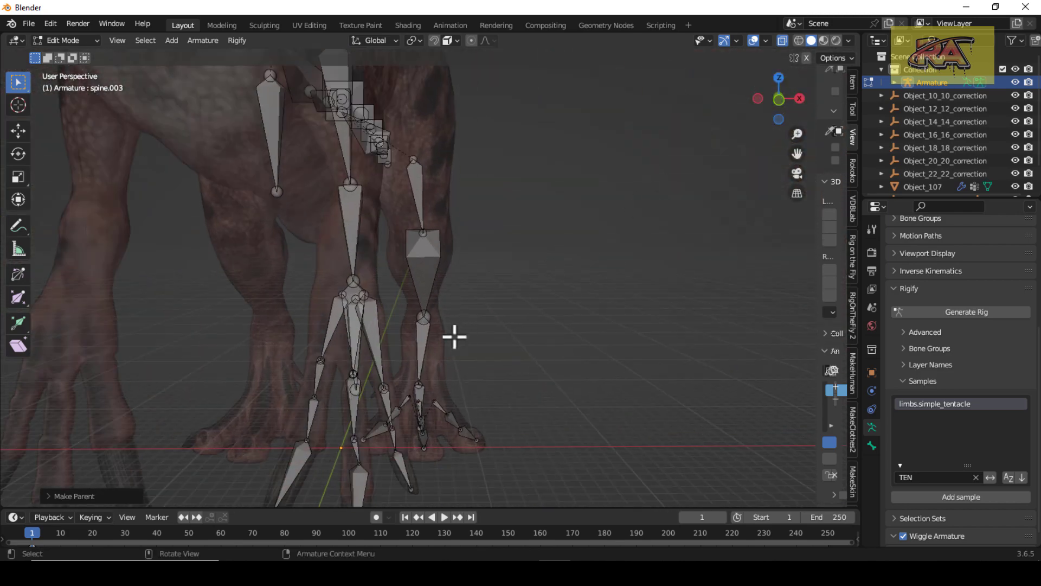
{"action": "scroll", "coordinate": [372, 337], "scroll_direction": "up", "scroll_amount": 2}
{"action": "left_click", "coordinate": [379, 314]}
{"action": "left_click", "coordinate": [331, 299], "text": "shift"}
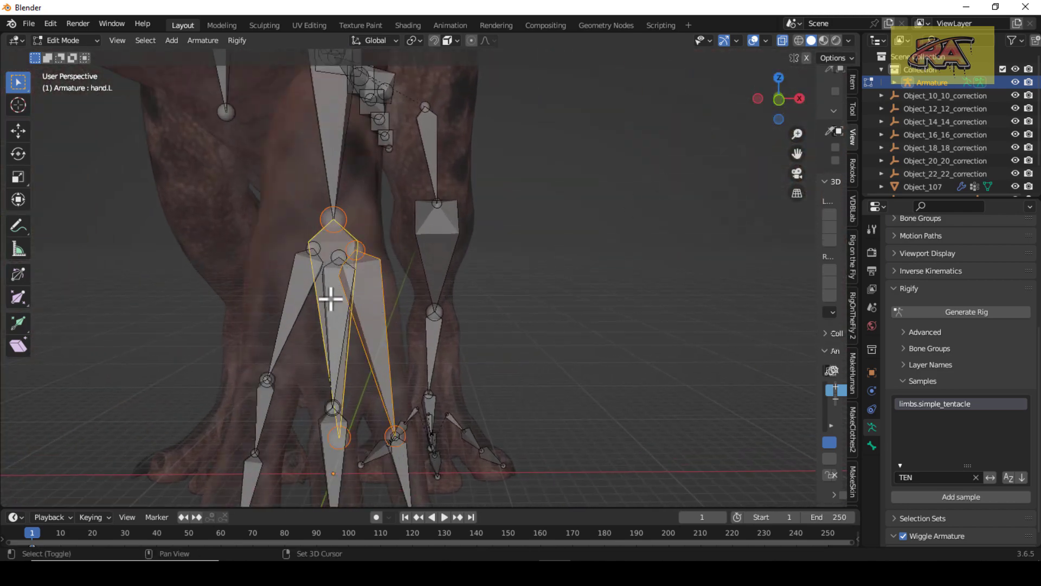
{"action": "left_click", "coordinate": [303, 293], "text": "shift"}
{"action": "left_click", "coordinate": [333, 302], "text": "shift"}
{"action": "left_click", "coordinate": [338, 244], "text": "shift"}
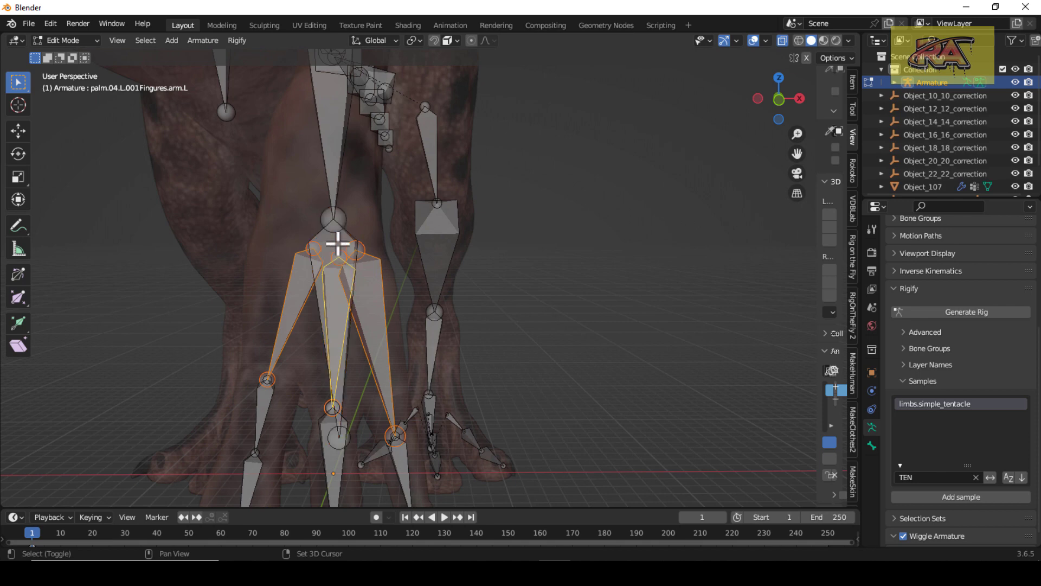
{"action": "left_click", "coordinate": [333, 240], "text": "shift"}
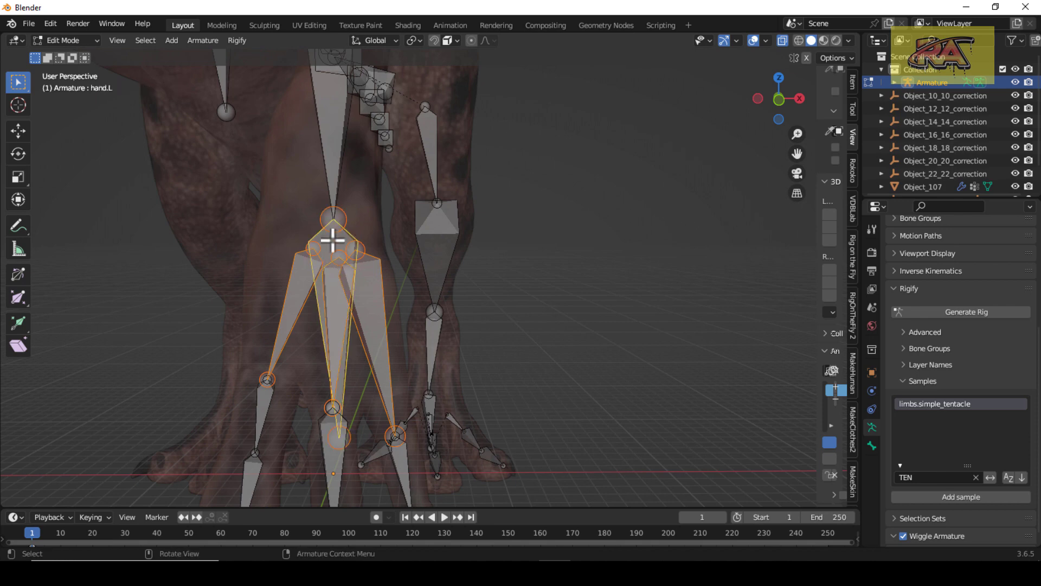
{"action": "key", "text": "ctrl+p"}
{"action": "left_click", "coordinate": [333, 240]}
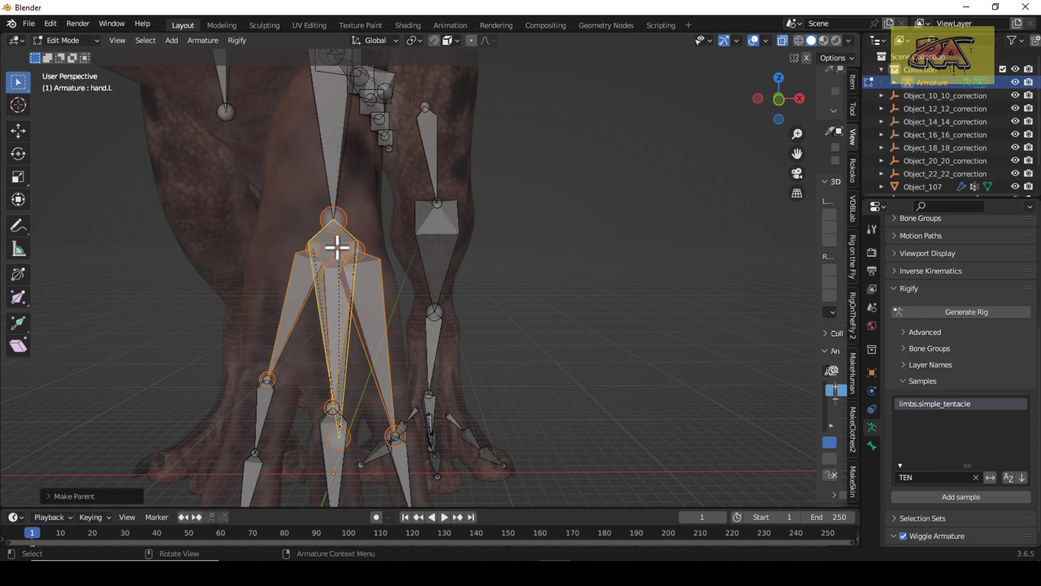
Parent the base bones of the lower jaw, tongue and upper jaw to the head bone with Keep Offset
{"action": "scroll", "coordinate": [338, 248], "scroll_direction": "down", "scroll_amount": 4}
{"action": "scroll", "coordinate": [463, 274], "scroll_direction": "down", "scroll_amount": 1}
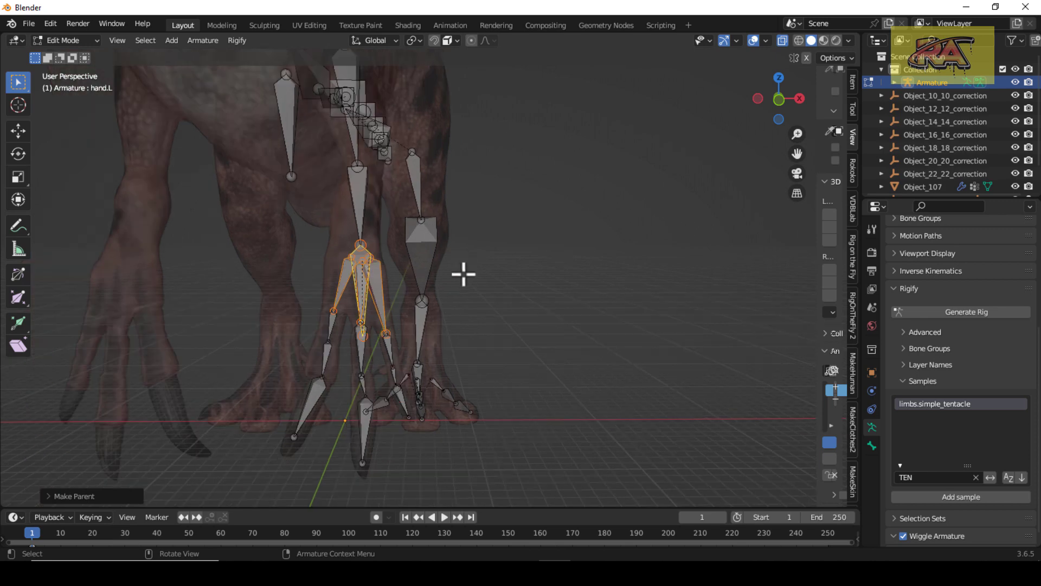
{"action": "scroll", "coordinate": [463, 274], "scroll_direction": "down", "scroll_amount": 1}
{"action": "scroll", "coordinate": [671, 217], "scroll_direction": "down", "scroll_amount": 2}
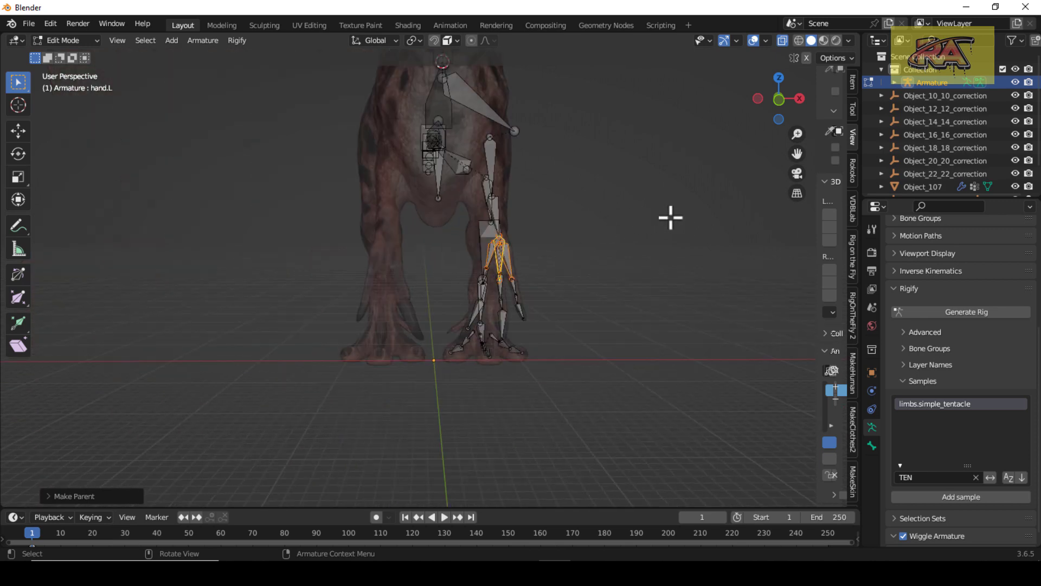
{"action": "key", "text": "KP_3"}
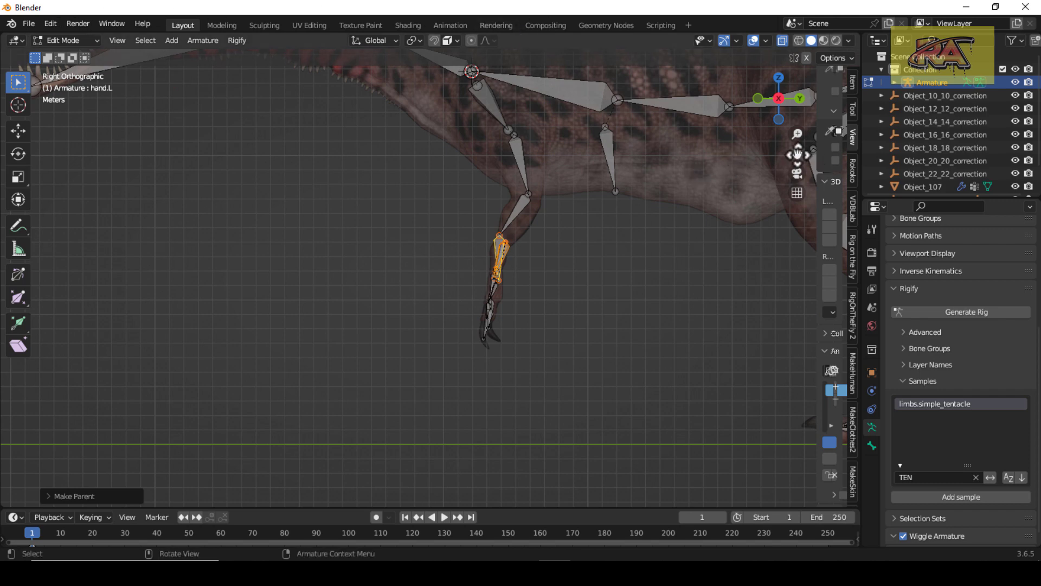
{"action": "left_click_drag", "start_coordinate": [797, 153], "coordinate": [1015, 377]}
{"action": "scroll", "coordinate": [476, 239], "scroll_direction": "up", "scroll_amount": 4}
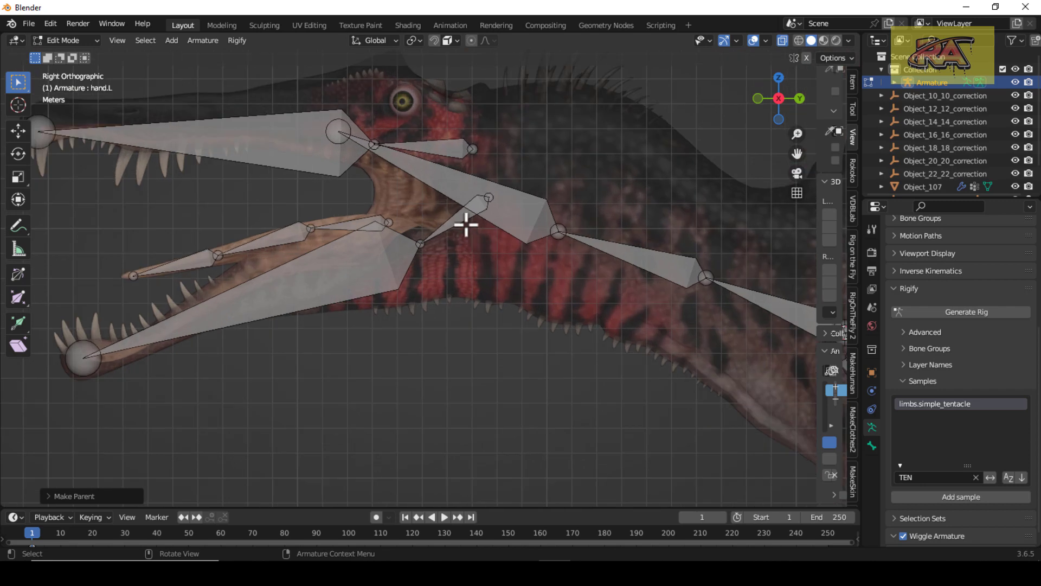
{"action": "left_click", "coordinate": [458, 220]}
{"action": "left_click", "coordinate": [372, 220], "text": "shift"}
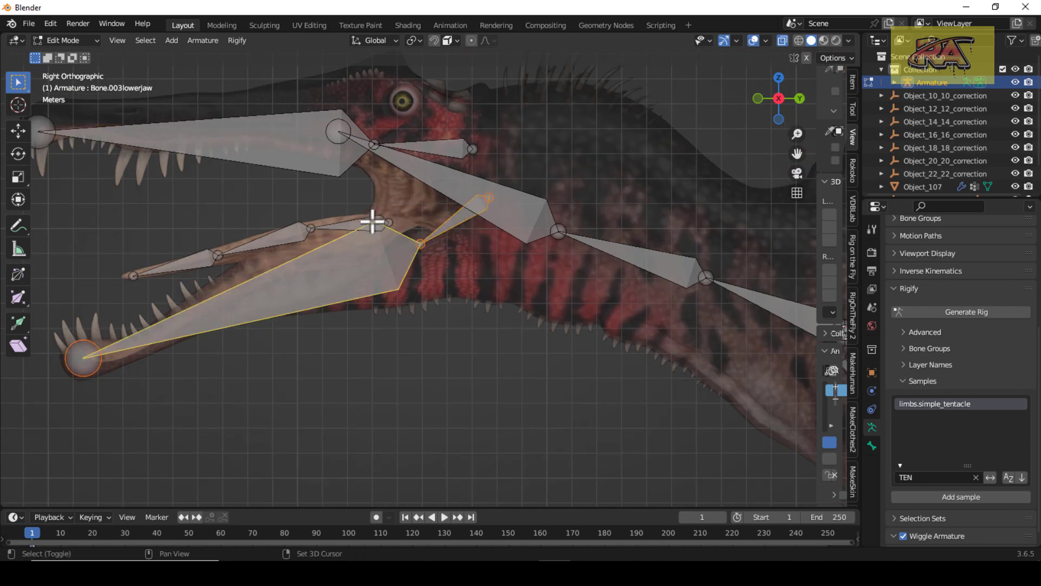
{"action": "left_click", "coordinate": [443, 218]}
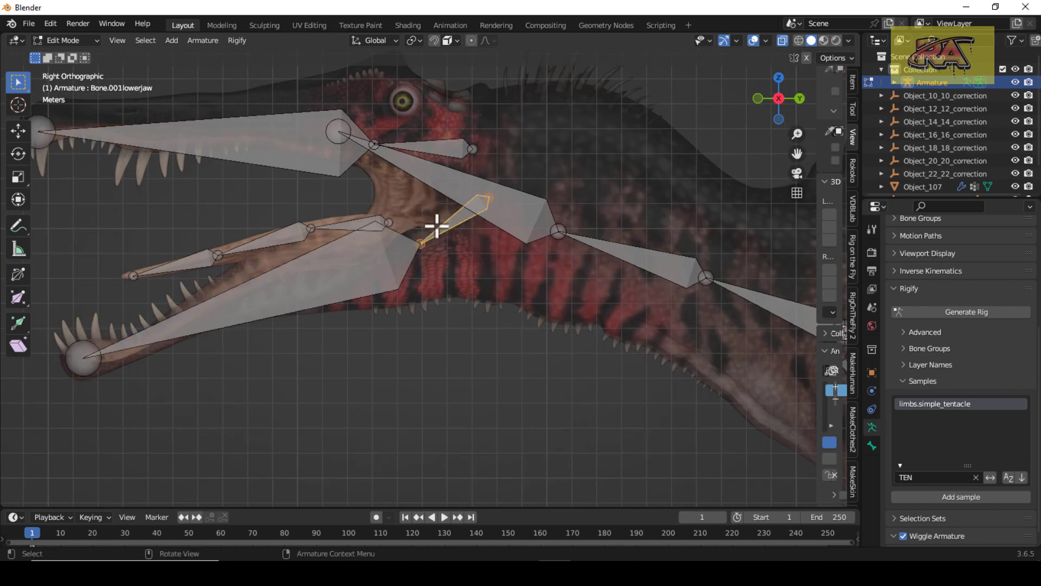
{"action": "left_click", "coordinate": [350, 225], "text": "shift"}
{"action": "left_click", "coordinate": [458, 154], "text": "shift"}
{"action": "left_click", "coordinate": [444, 180], "text": "shift"}
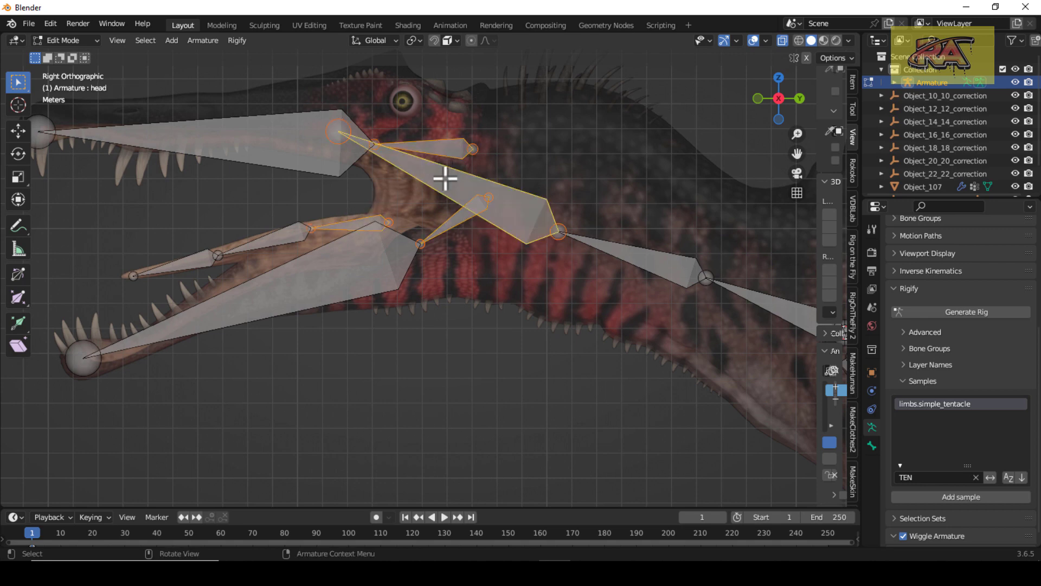
{"action": "key", "text": "ctrl+p"}
{"action": "left_click", "coordinate": [443, 177]}
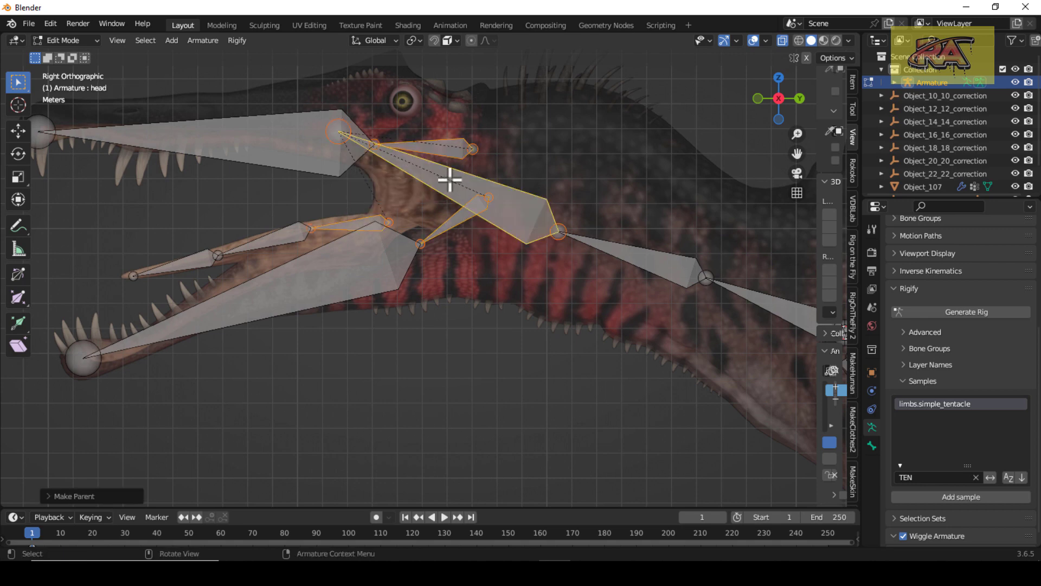
Review the bone connections of the whole armature from the side, including the Pelvis.L link to the spine
{"action": "scroll", "coordinate": [449, 180], "scroll_direction": "down", "scroll_amount": 5}
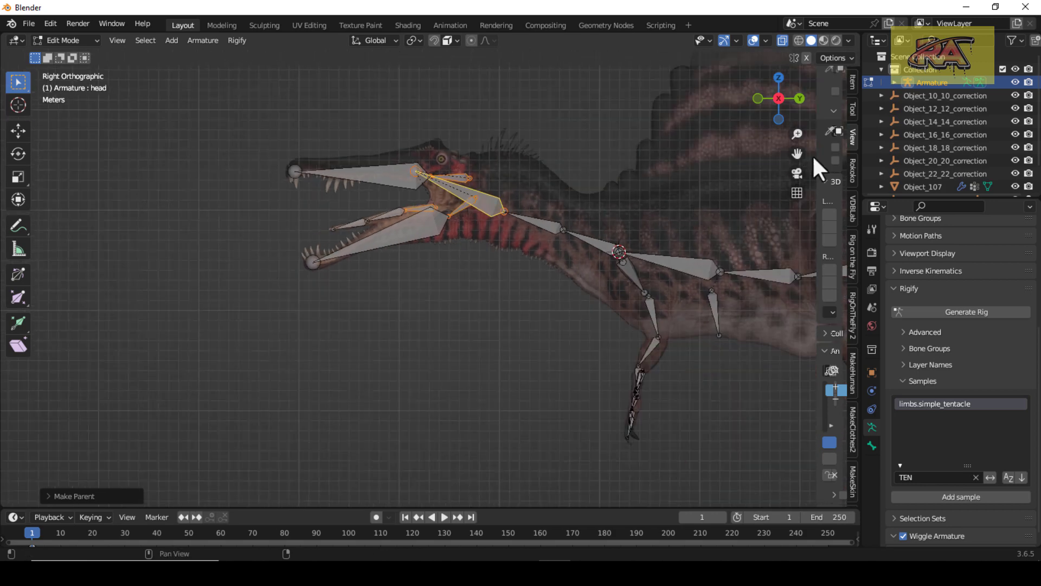
{"action": "middle_click_drag", "start_coordinate": [814, 158], "coordinate": [611, 115], "text": "shift"}
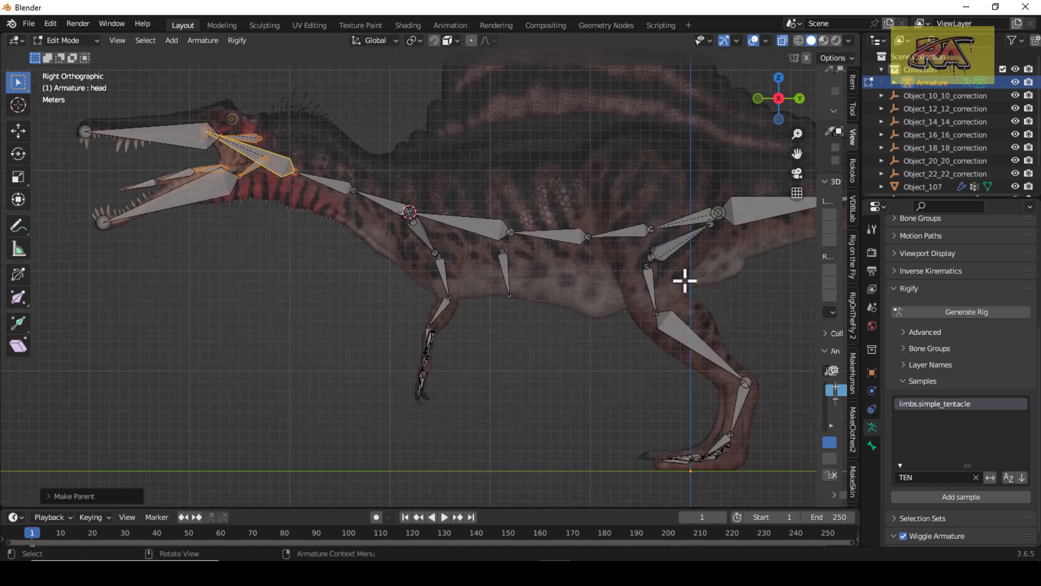
{"action": "scroll", "coordinate": [685, 280], "scroll_direction": "down", "scroll_amount": 1}
{"action": "scroll", "coordinate": [684, 281], "scroll_direction": "up", "scroll_amount": 1}
{"action": "left_click", "coordinate": [672, 250]}
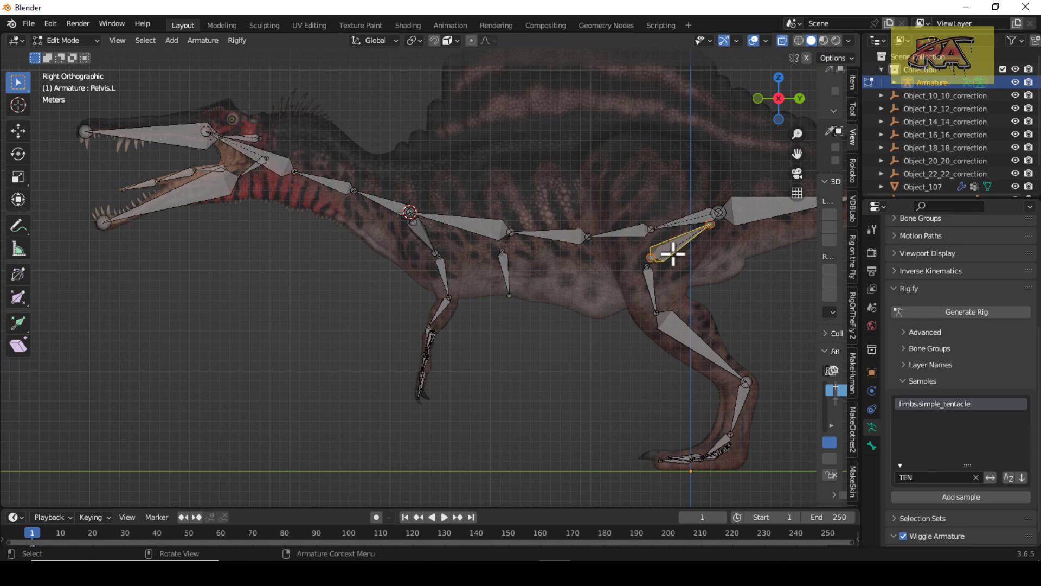
{"action": "scroll", "coordinate": [546, 277], "scroll_direction": "down", "scroll_amount": 4}
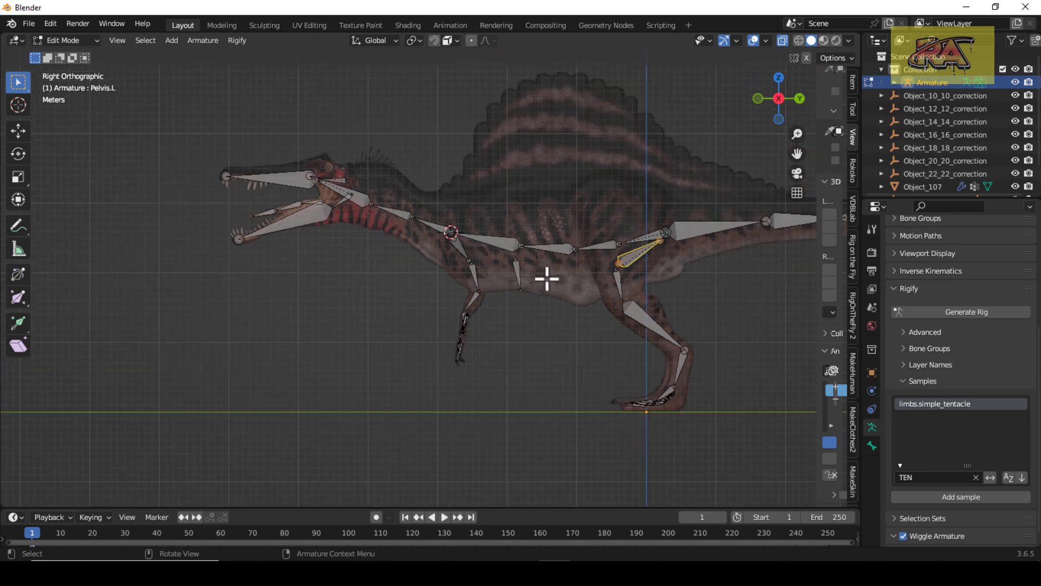
{"action": "scroll", "coordinate": [547, 279], "scroll_direction": "up", "scroll_amount": 1}
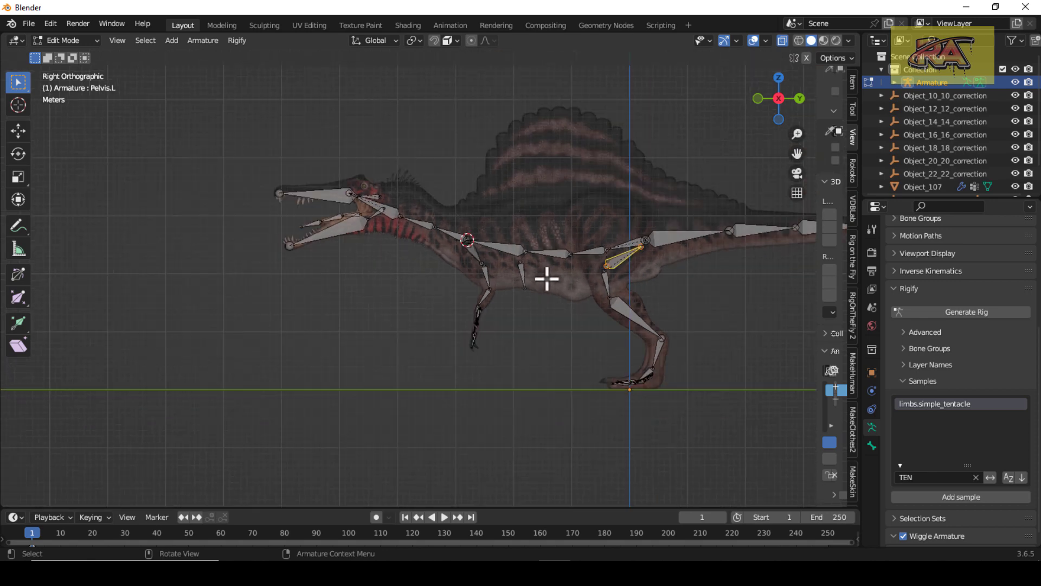
{"action": "left_click", "coordinate": [600, 169]}
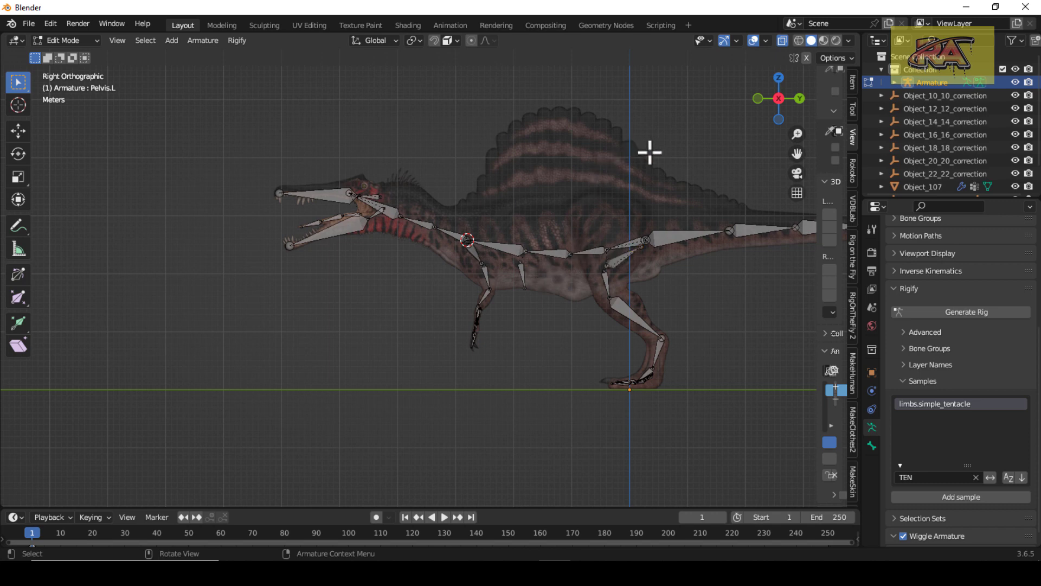
Switch the armature to Pose Mode and enable the y and z axes and Connect chain in the tail bone's Rigify options
{"action": "left_click", "coordinate": [83, 41]}
{"action": "left_click", "coordinate": [80, 81]}
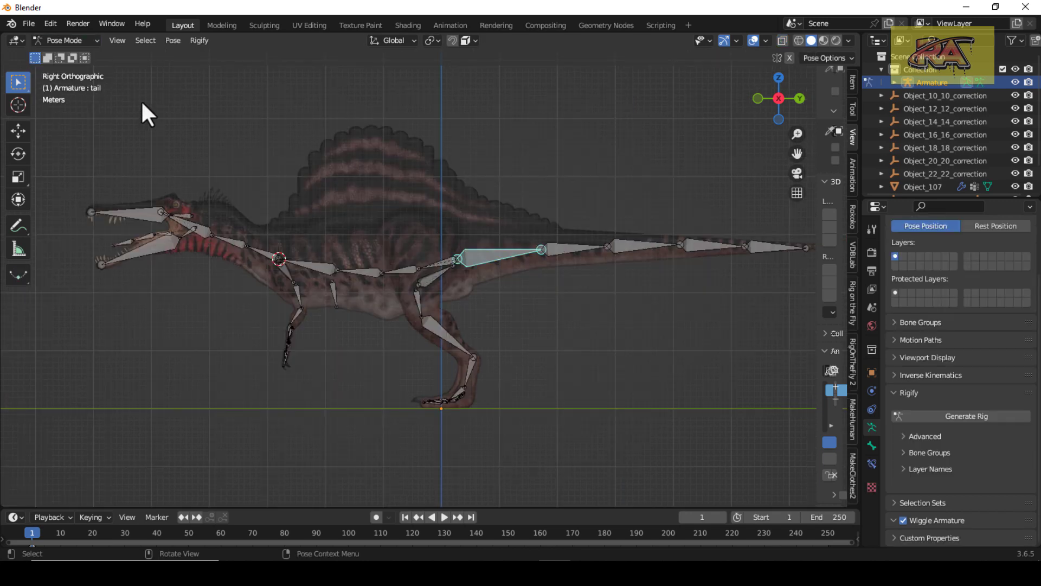
{"action": "left_click", "coordinate": [533, 306]}
{"action": "left_click", "coordinate": [872, 444]}
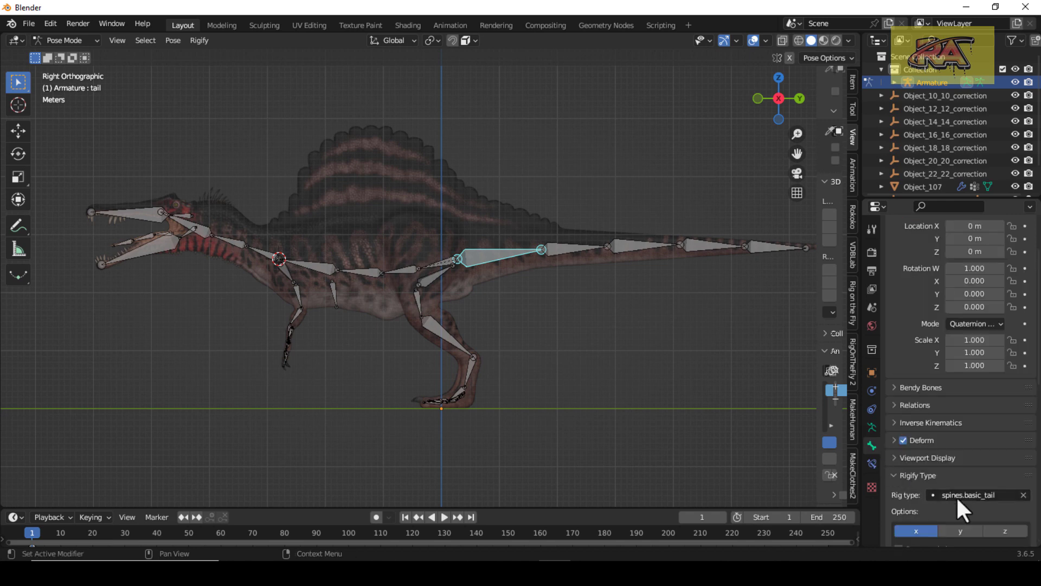
{"action": "scroll", "coordinate": [956, 496], "scroll_direction": "down", "scroll_amount": 2}
{"action": "scroll", "coordinate": [956, 494], "scroll_direction": "down", "scroll_amount": 3}
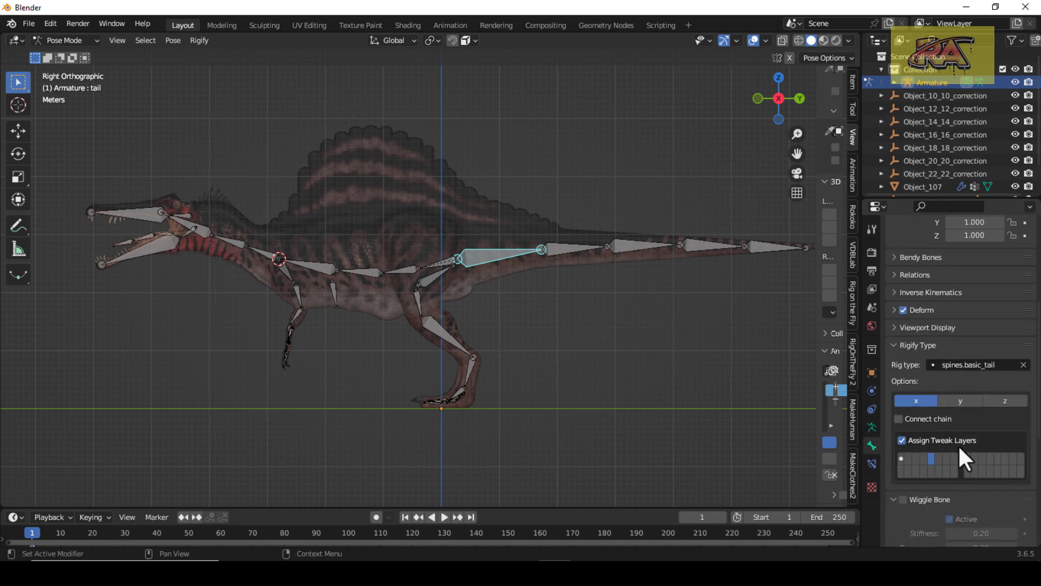
{"action": "left_click", "coordinate": [959, 401]}
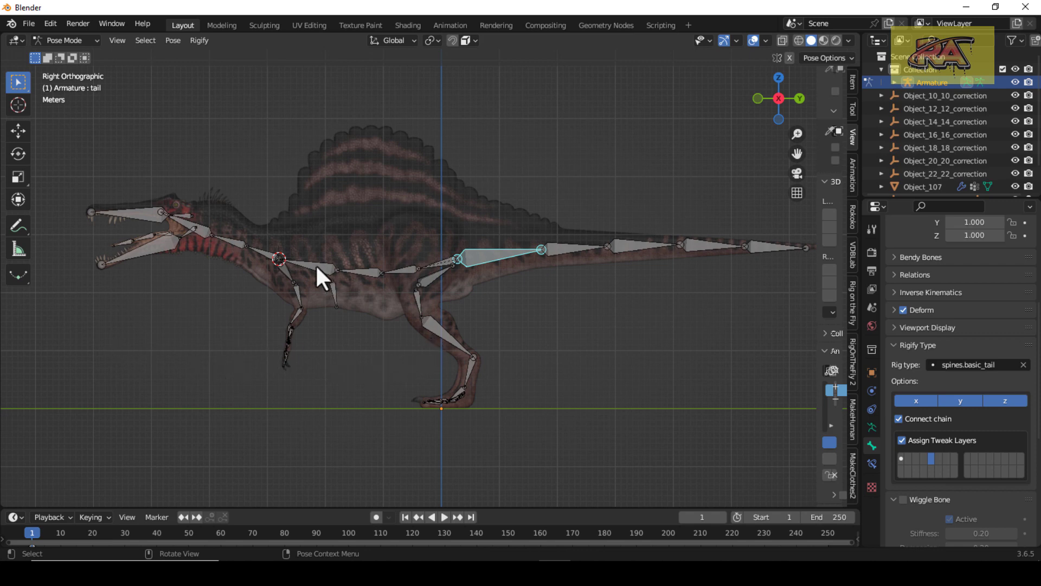
Check the Rigify types and options of the neck, upper jaw, tongue and lower jaw bones
{"action": "left_click", "coordinate": [255, 256]}
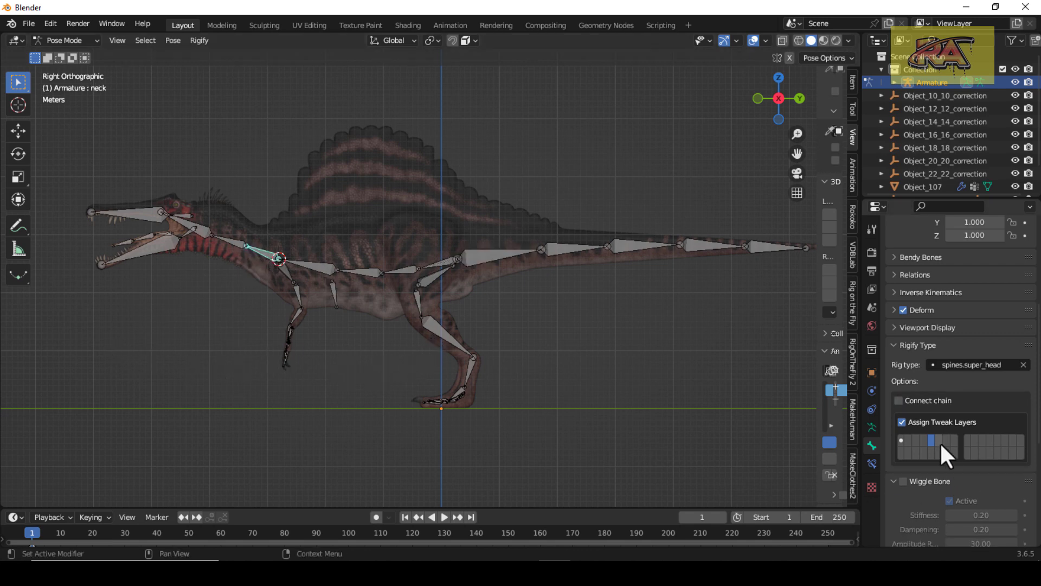
{"action": "scroll", "coordinate": [182, 236], "scroll_direction": "up", "scroll_amount": 4}
{"action": "left_click", "coordinate": [182, 237]}
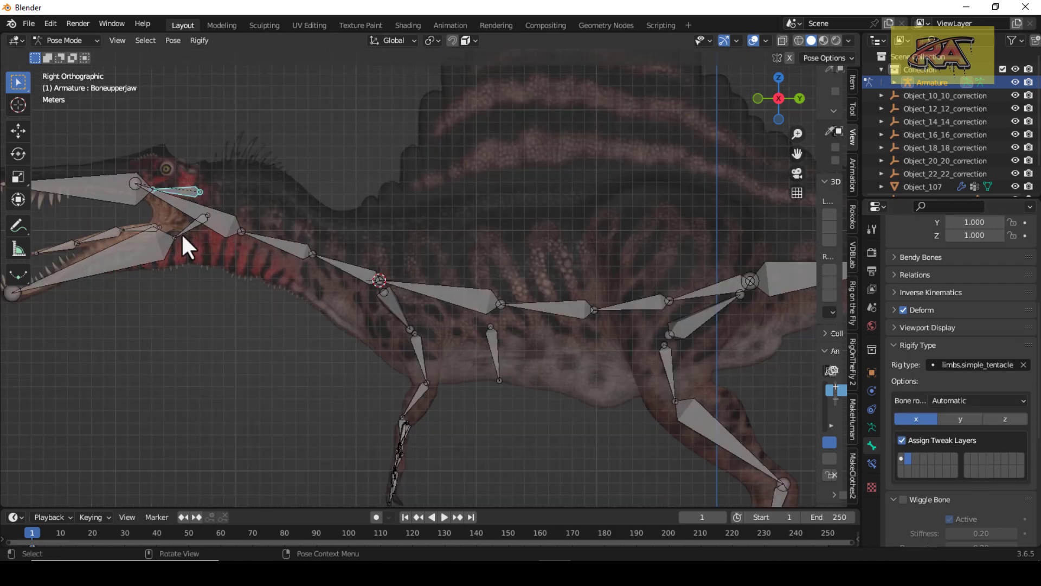
{"action": "left_click", "coordinate": [145, 228]}
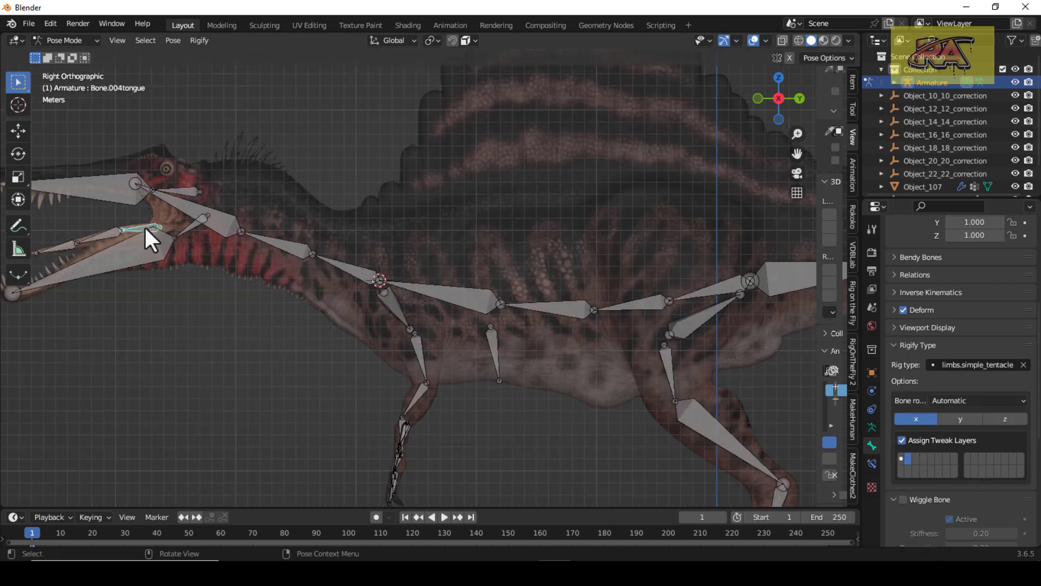
{"action": "left_click", "coordinate": [177, 233]}
Assign the basic.super_copy rig type to Shoulder.L and disable its Widget option
{"action": "left_click", "coordinate": [392, 314]}
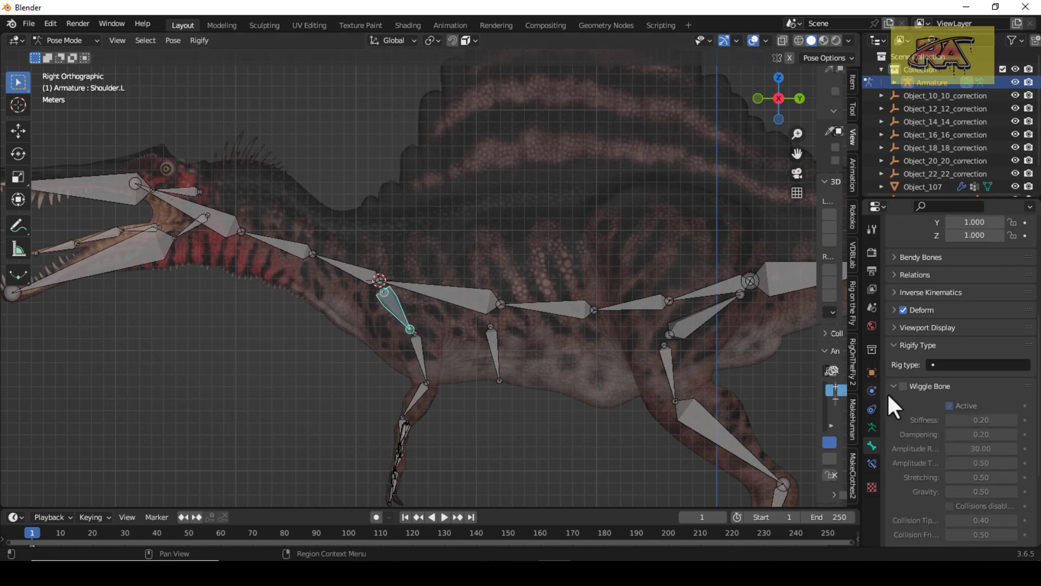
{"action": "left_click", "coordinate": [963, 366]}
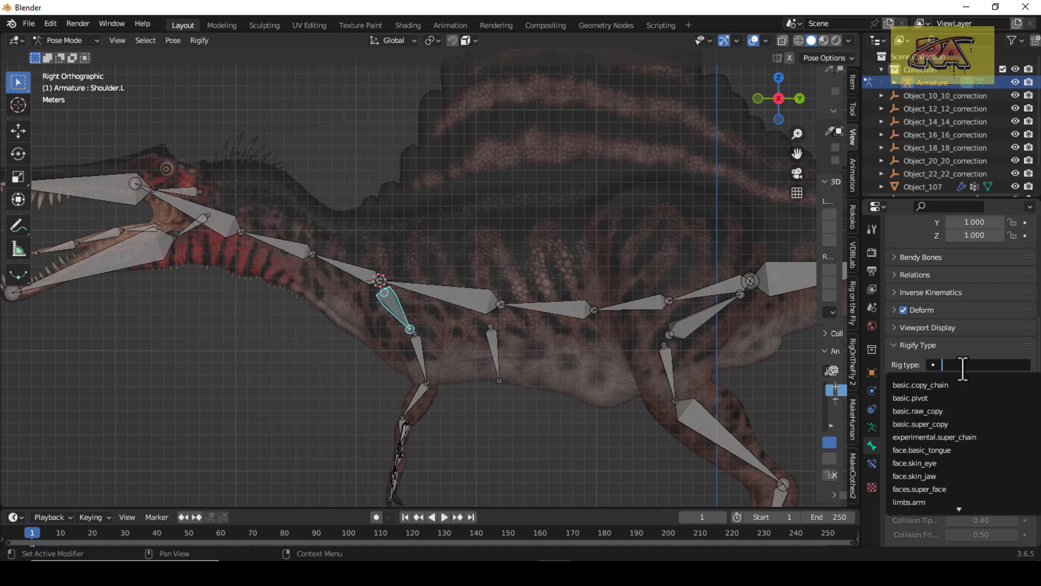
{"action": "type", "text": "SUPER"}
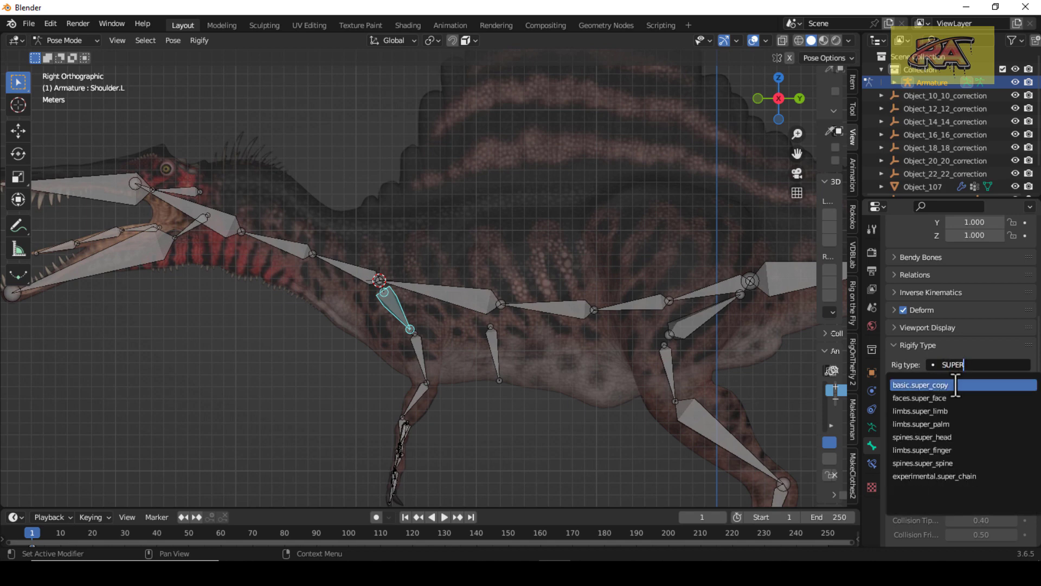
{"action": "left_click", "coordinate": [956, 385]}
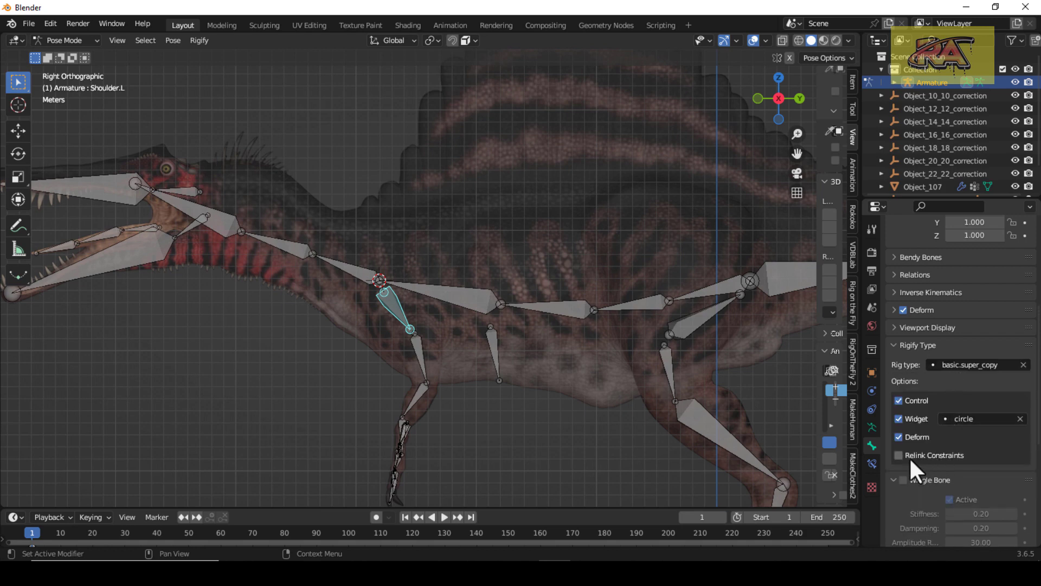
{"action": "left_click", "coordinate": [899, 418]}
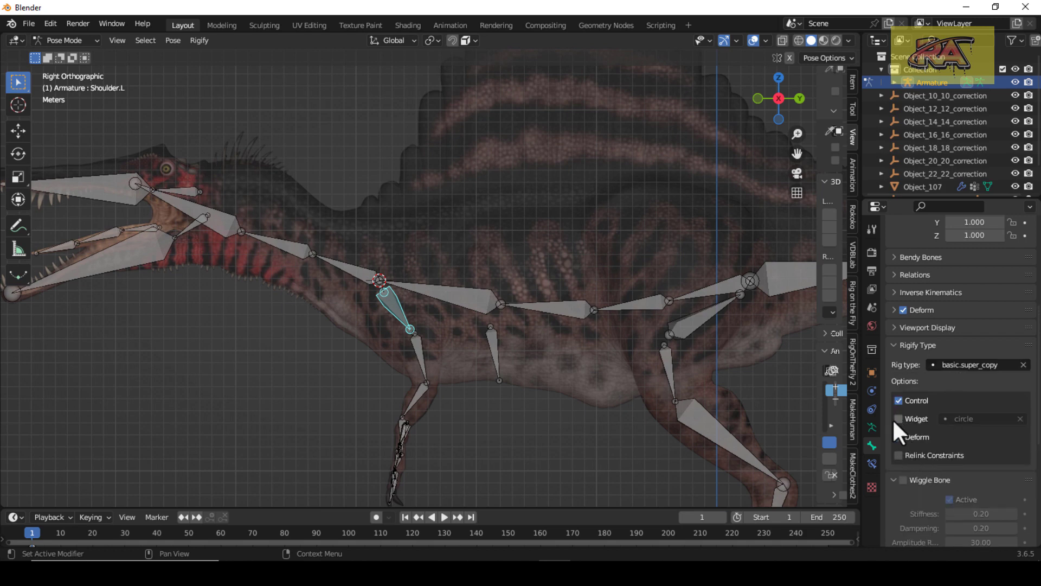
Assign the basic.super_copy rig type to the chest bone with its Widget option disabled
{"action": "left_click", "coordinate": [492, 349]}
{"action": "left_click", "coordinate": [968, 364]}
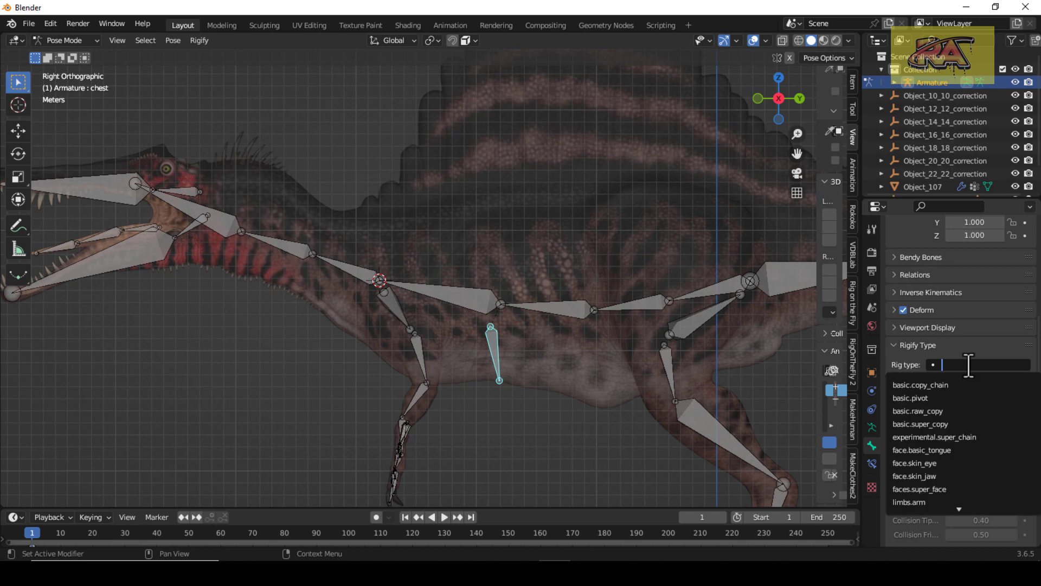
{"action": "type", "text": "su"}
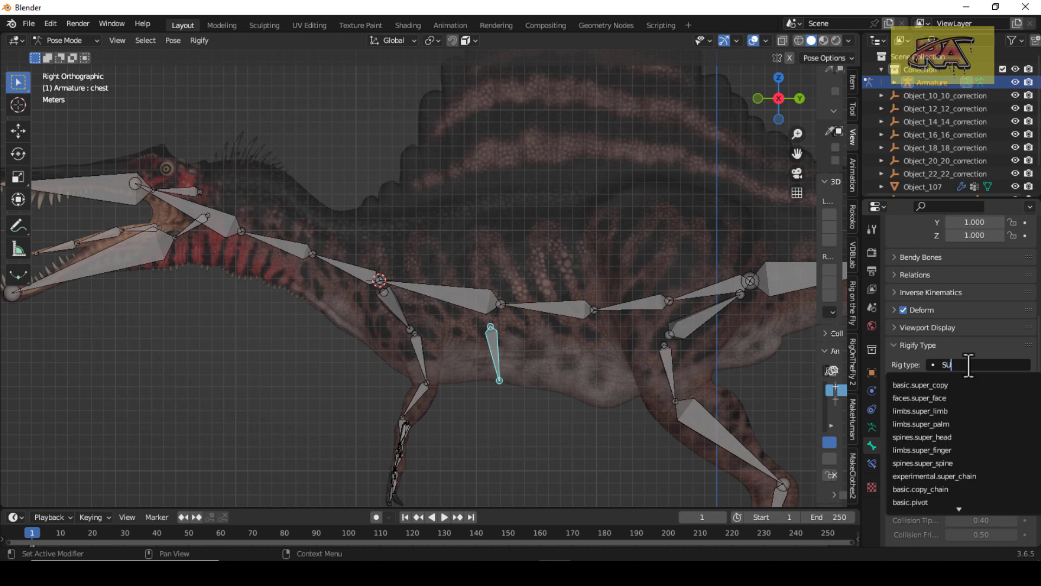
{"action": "type", "text": "p"}
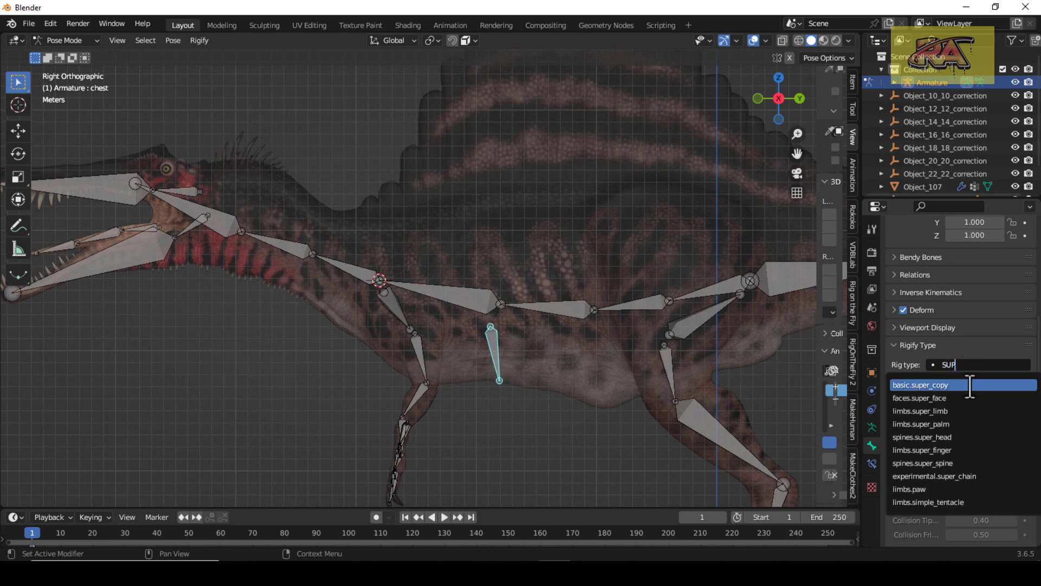
{"action": "key", "text": "Return"}
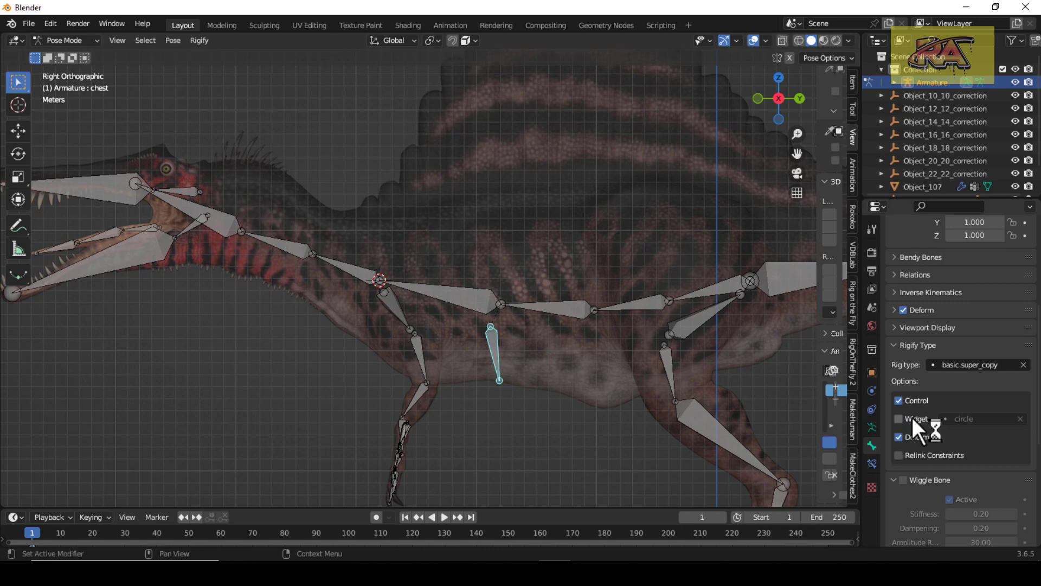
Assign the basic.super_copy rig type to the Pelvis.L bone
{"action": "left_click", "coordinate": [704, 322]}
{"action": "left_click", "coordinate": [981, 365]}
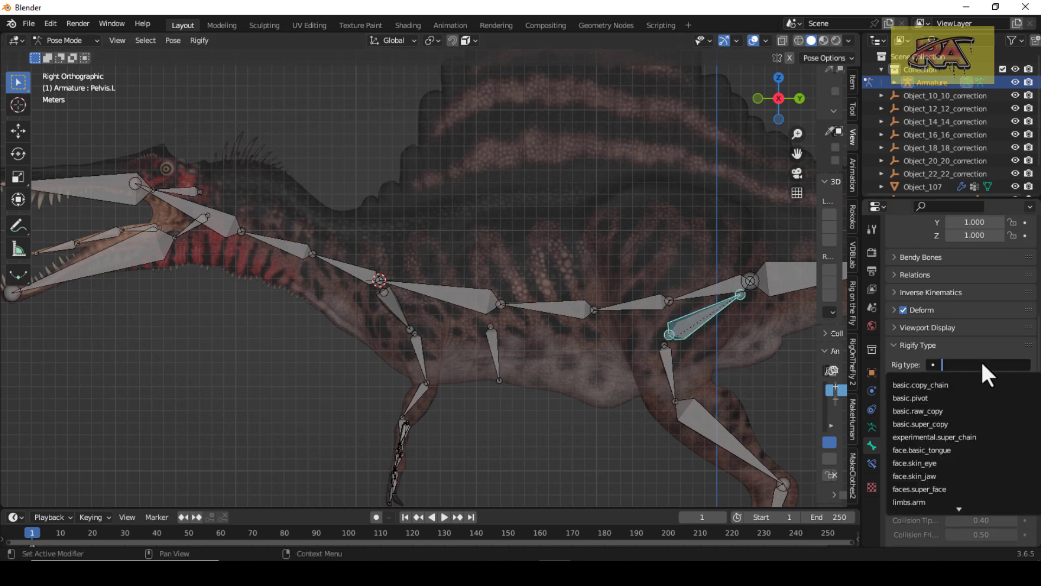
{"action": "type", "text": "SUPER"}
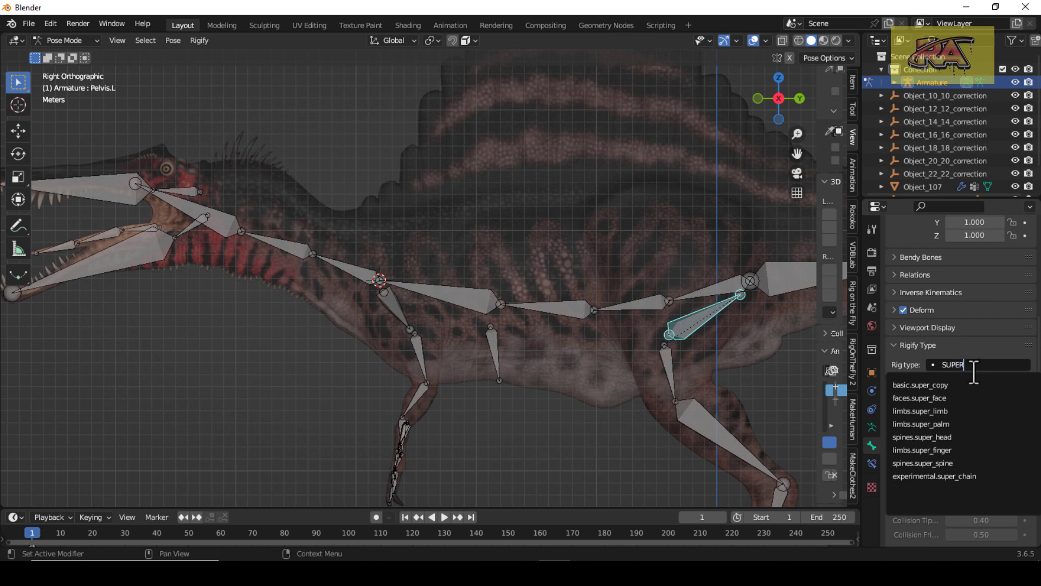
{"action": "key", "text": "Return"}
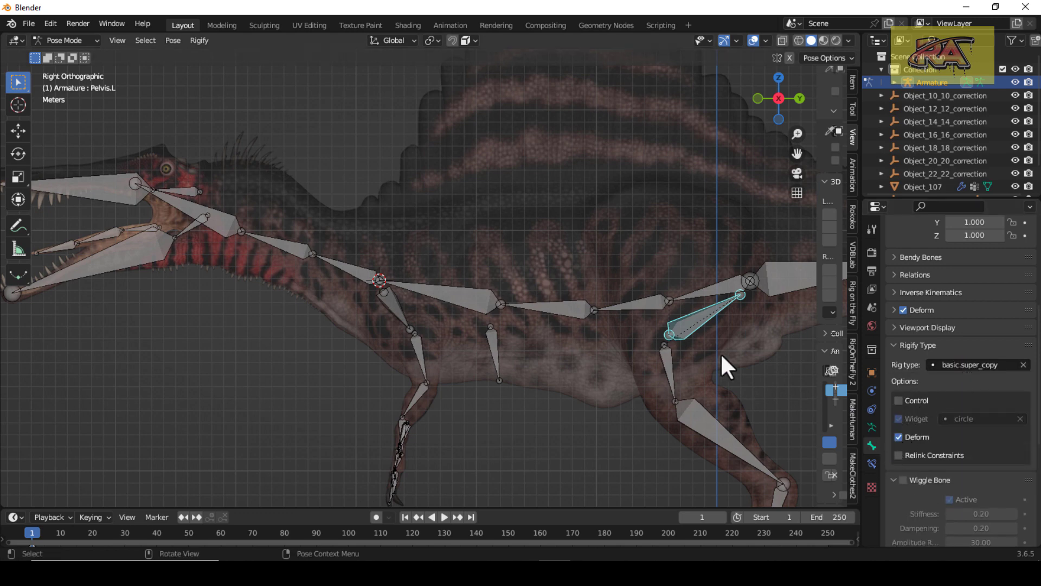
Switch to Object Mode and apply all transforms to the Spinosaurus mesh Object_107
{"action": "mouse_move", "coordinate": [798, 154]}
{"action": "left_mouse_down"}
{"action": "mouse_move", "coordinate": [720, 130]}
{"action": "mouse_move", "coordinate": [651, 17]}
{"action": "mouse_move", "coordinate": [788, 172]}
{"action": "left_mouse_up"}
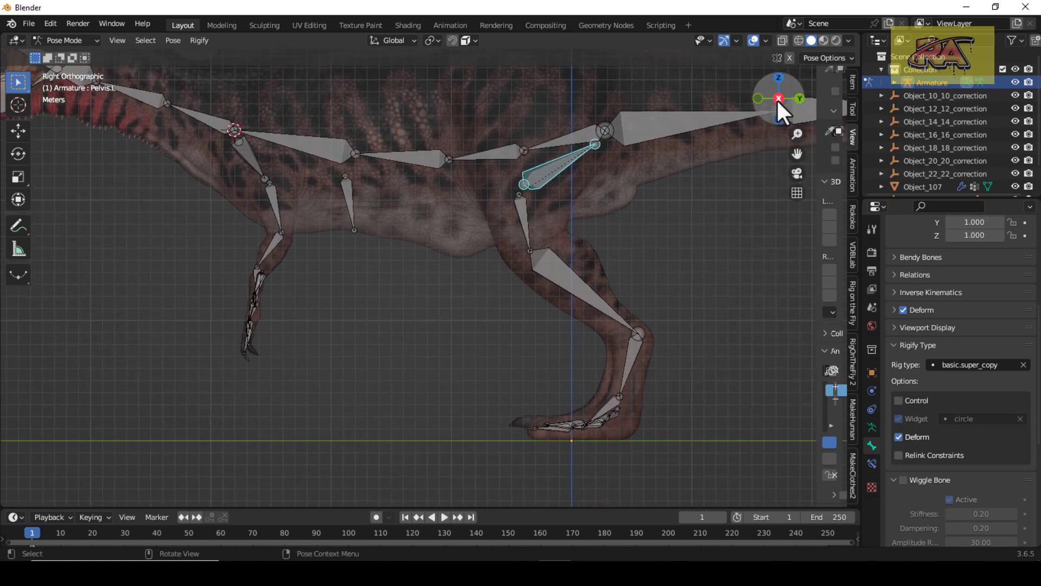
{"action": "left_click_drag", "start_coordinate": [779, 93], "coordinate": [774, 123]}
{"action": "left_click", "coordinate": [86, 40]}
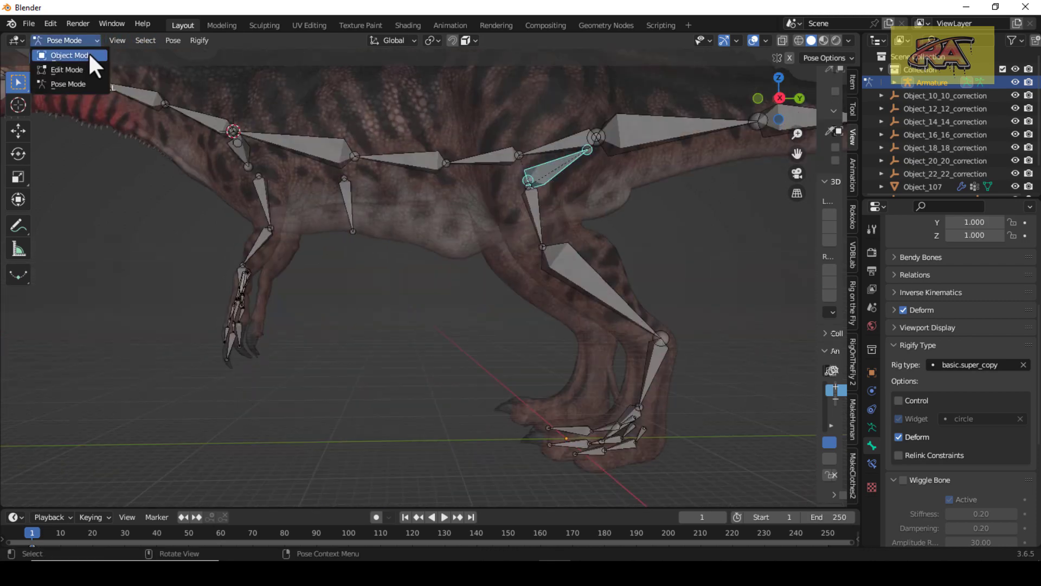
{"action": "left_click", "coordinate": [87, 53]}
{"action": "scroll", "coordinate": [506, 226], "scroll_direction": "down", "scroll_amount": 3}
{"action": "left_click", "coordinate": [421, 144]}
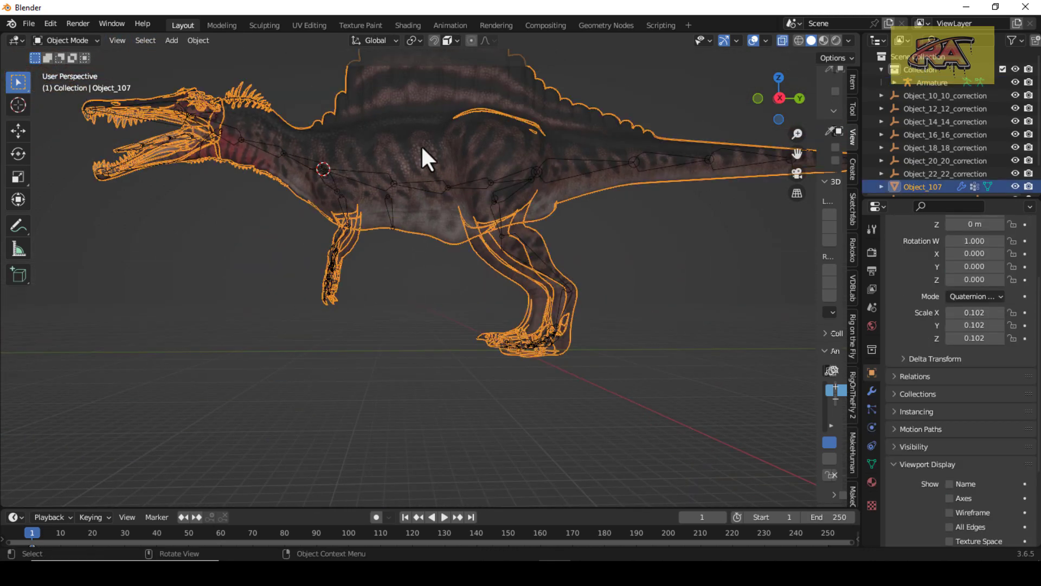
{"action": "left_click", "coordinate": [198, 40]}
{"action": "mouse_move", "coordinate": [236, 107]}
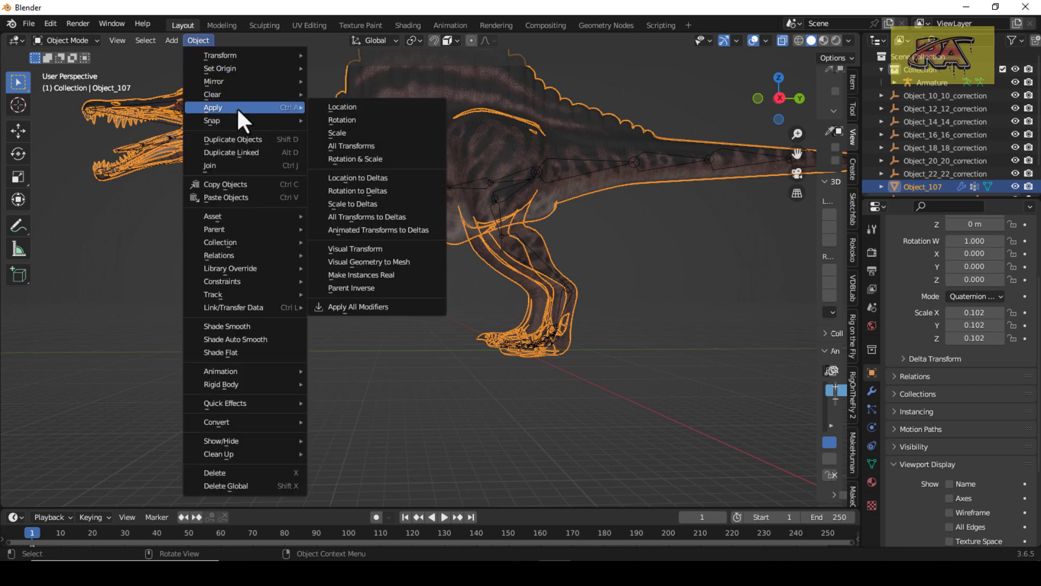
{"action": "left_click", "coordinate": [408, 145]}
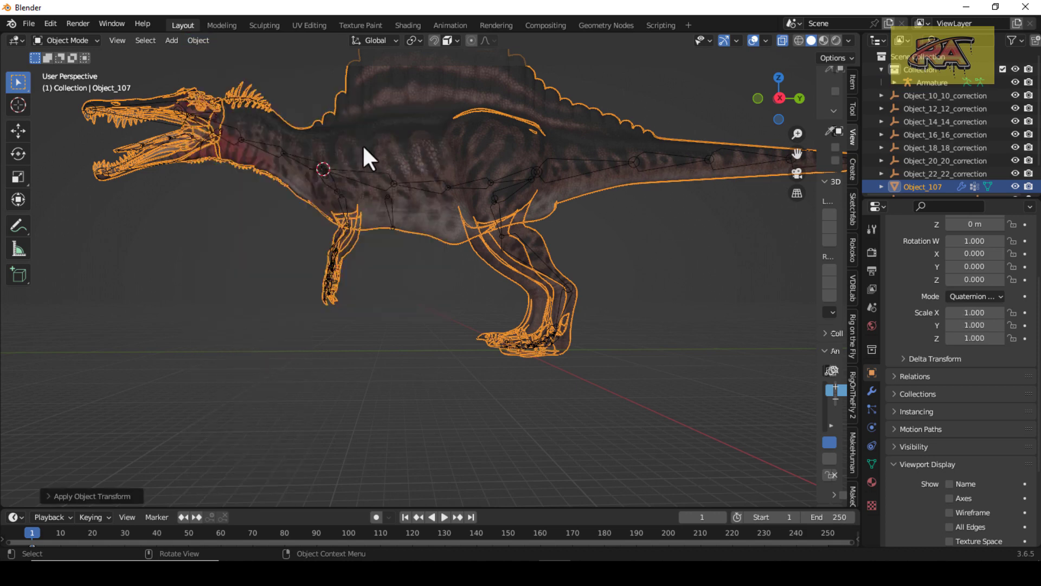
Select the armature and apply all of its transforms
{"action": "left_click", "coordinate": [333, 179]}
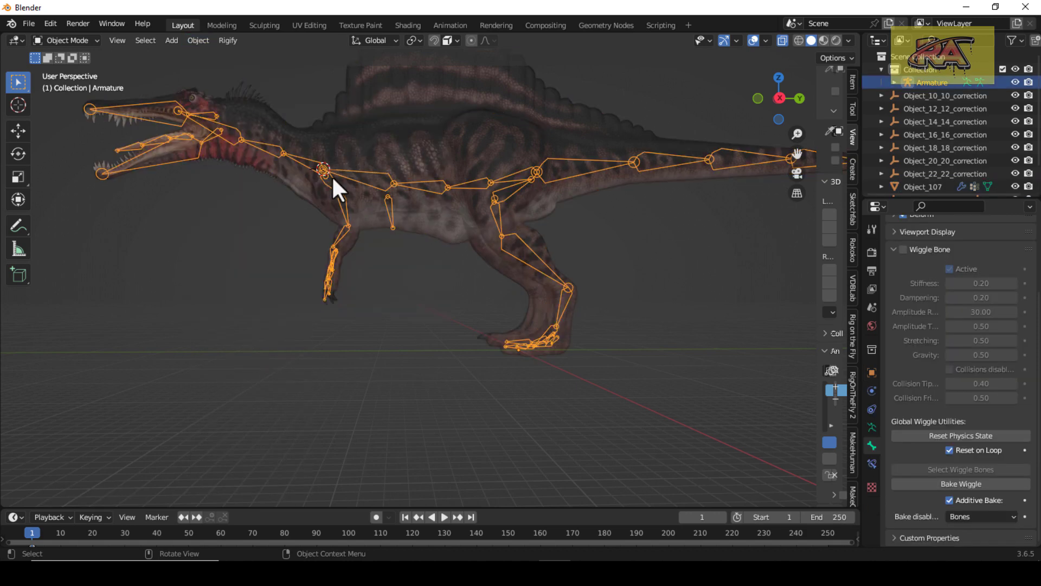
{"action": "left_click", "coordinate": [198, 41]}
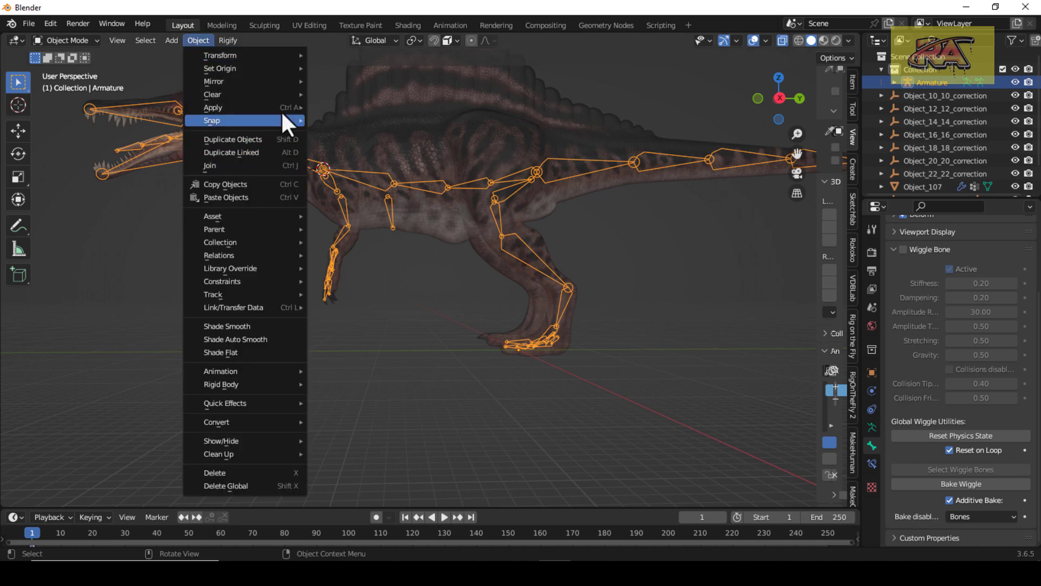
{"action": "mouse_move", "coordinate": [281, 108]}
{"action": "left_click", "coordinate": [378, 146]}
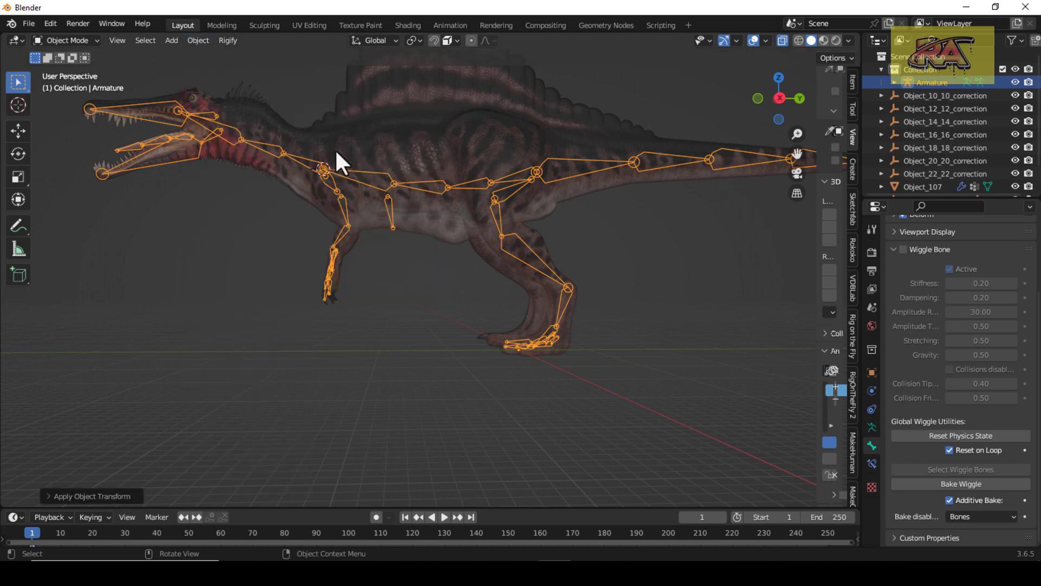
Turn off X-ray display in the viewport and put the armature into Edit Mode
{"action": "key", "text": "KP_3"}
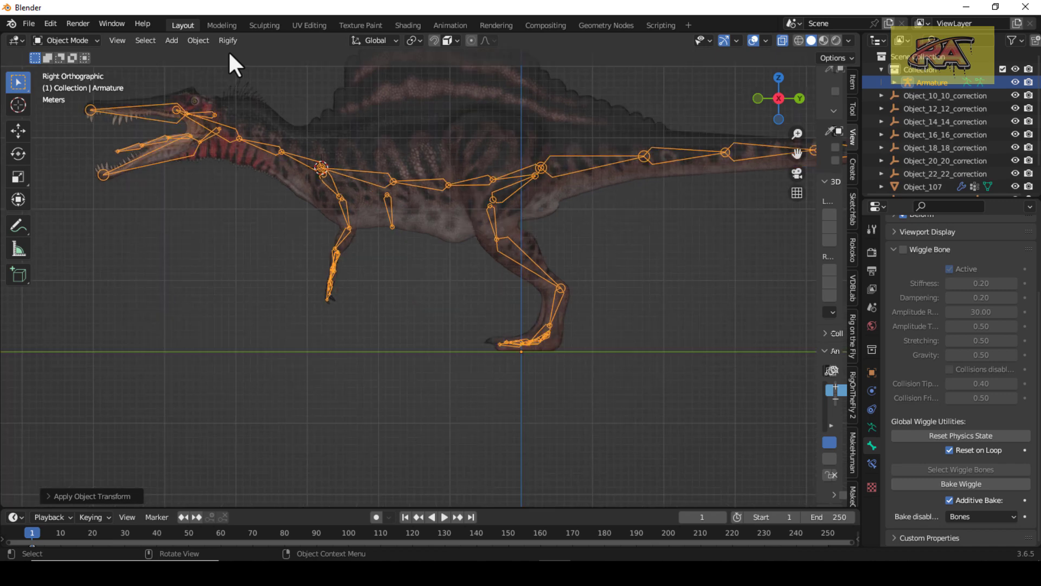
{"action": "scroll", "coordinate": [262, 59], "scroll_direction": "down", "scroll_amount": 4}
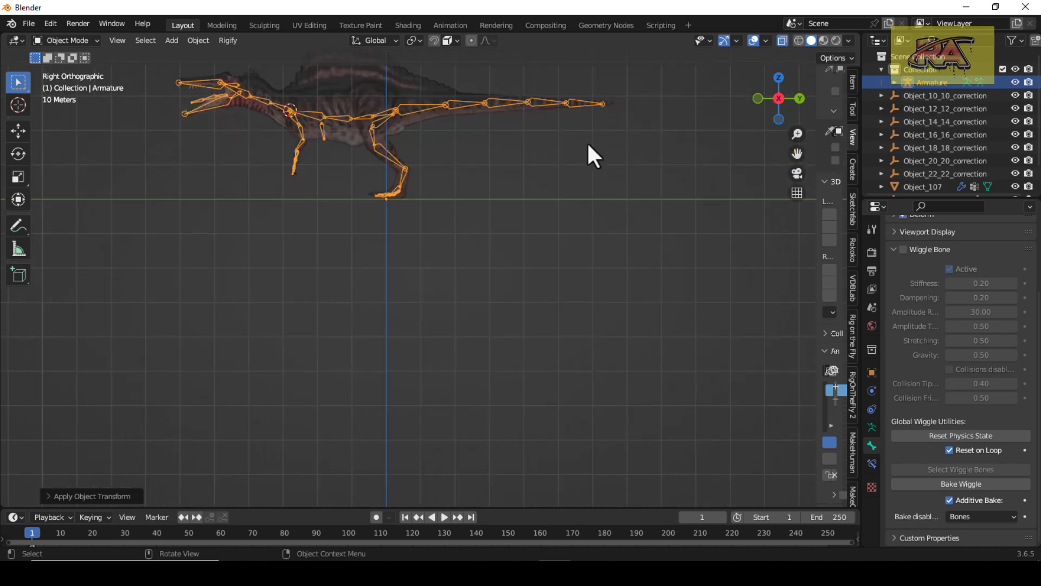
{"action": "left_click", "coordinate": [784, 41]}
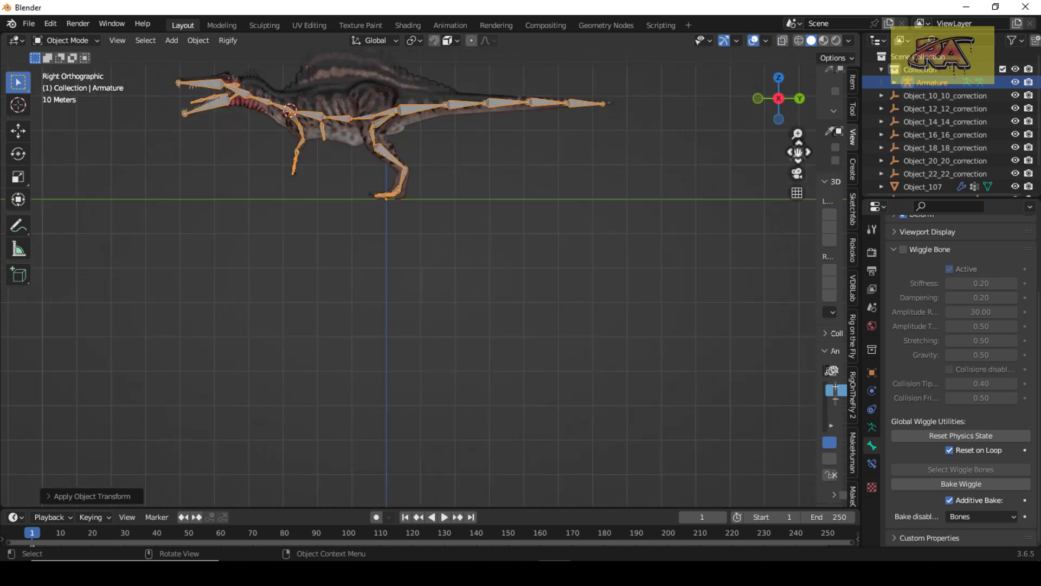
{"action": "left_click_drag", "start_coordinate": [797, 154], "coordinate": [787, 337]}
{"action": "left_click", "coordinate": [65, 40]}
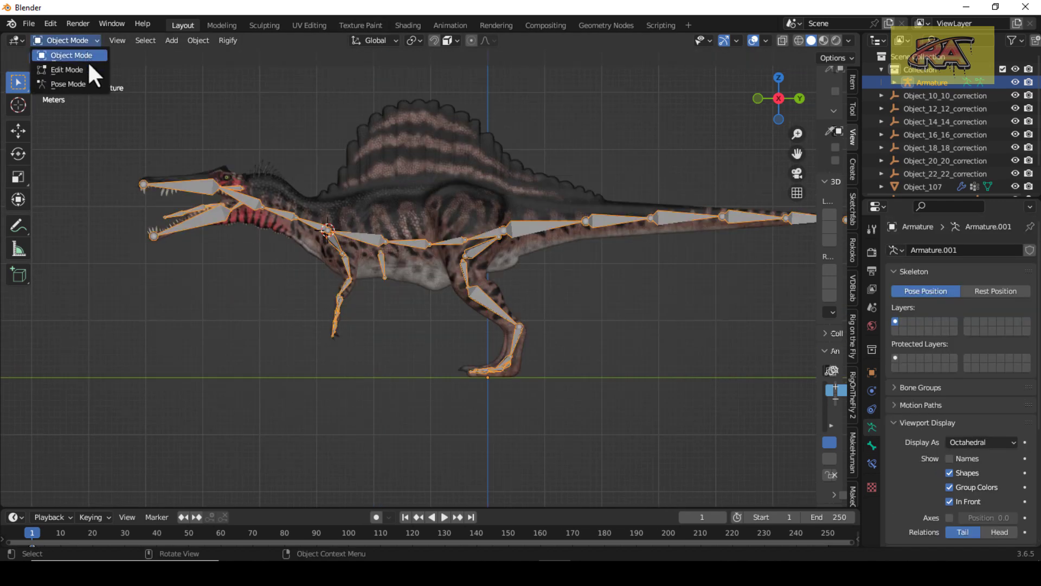
{"action": "left_click", "coordinate": [76, 70]}
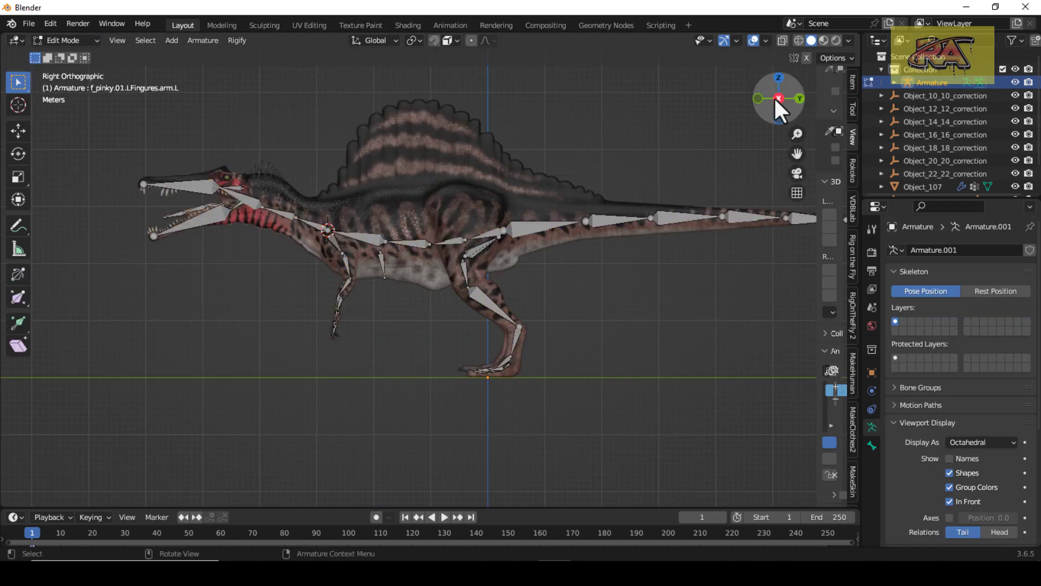
Select all bones and symmetrize them to mirror the left limb bones onto the other side
{"action": "left_click_drag", "start_coordinate": [773, 96], "coordinate": [716, 103]}
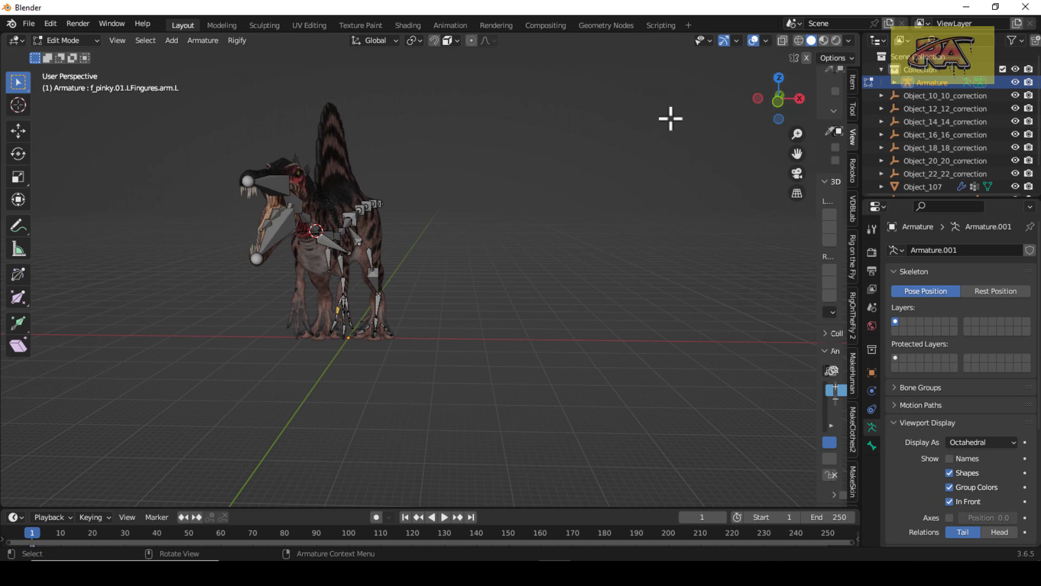
{"action": "key", "text": "a"}
{"action": "right_click", "coordinate": [282, 233]}
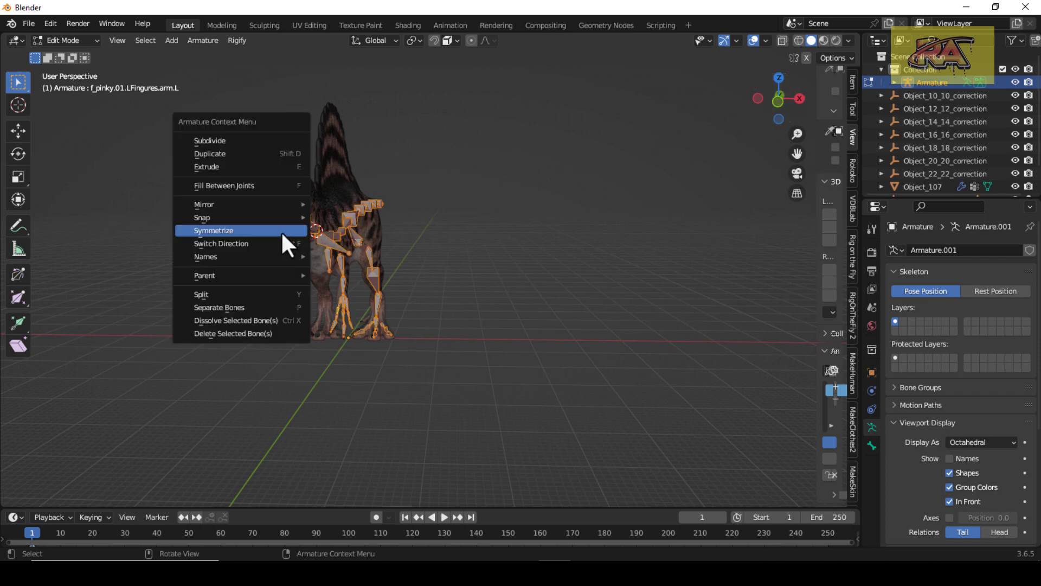
{"action": "left_click", "coordinate": [286, 238]}
{"action": "scroll", "coordinate": [357, 282], "scroll_direction": "up", "scroll_amount": 4}
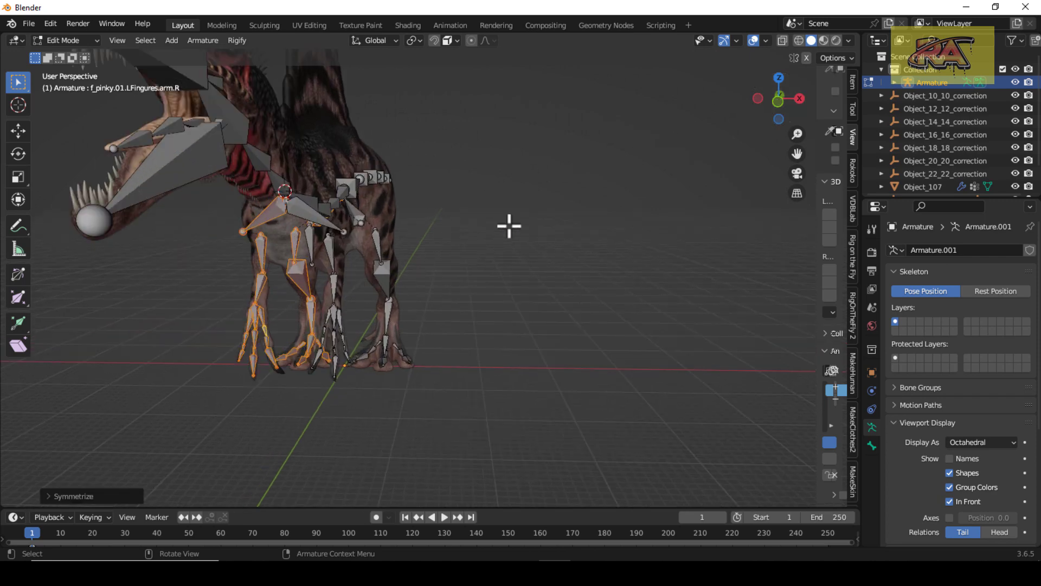
{"action": "left_click_drag", "start_coordinate": [774, 116], "coordinate": [626, 114]}
{"action": "left_click_drag", "start_coordinate": [846, 116], "coordinate": [769, 119]}
Return to Object Mode and apply all transforms to the symmetrized armature
{"action": "key", "text": "KP_3"}
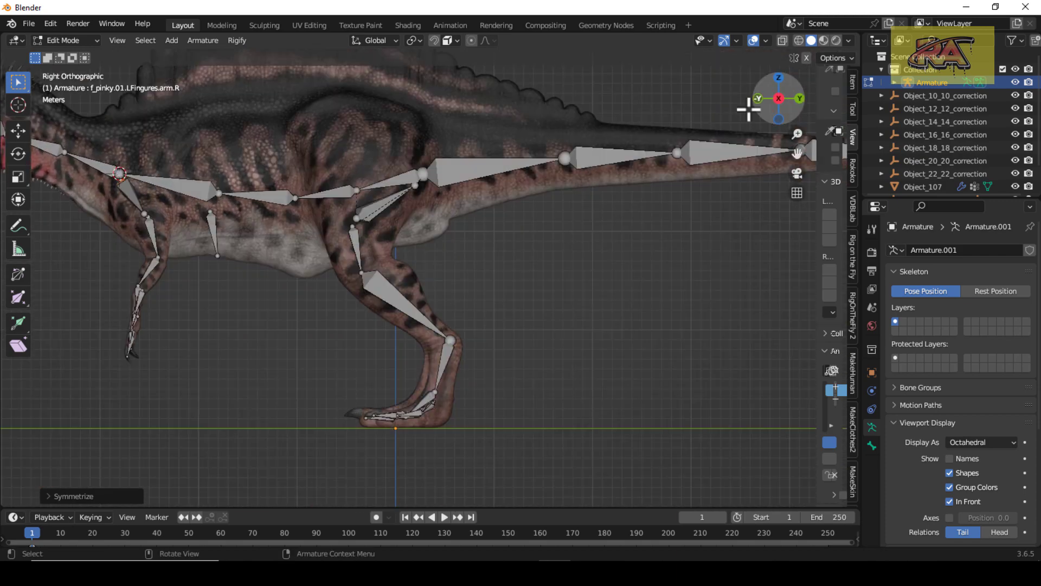
{"action": "scroll", "coordinate": [697, 147], "scroll_direction": "down", "scroll_amount": 2}
{"action": "scroll", "coordinate": [337, 116], "scroll_direction": "down", "scroll_amount": 1}
{"action": "left_click", "coordinate": [86, 41]}
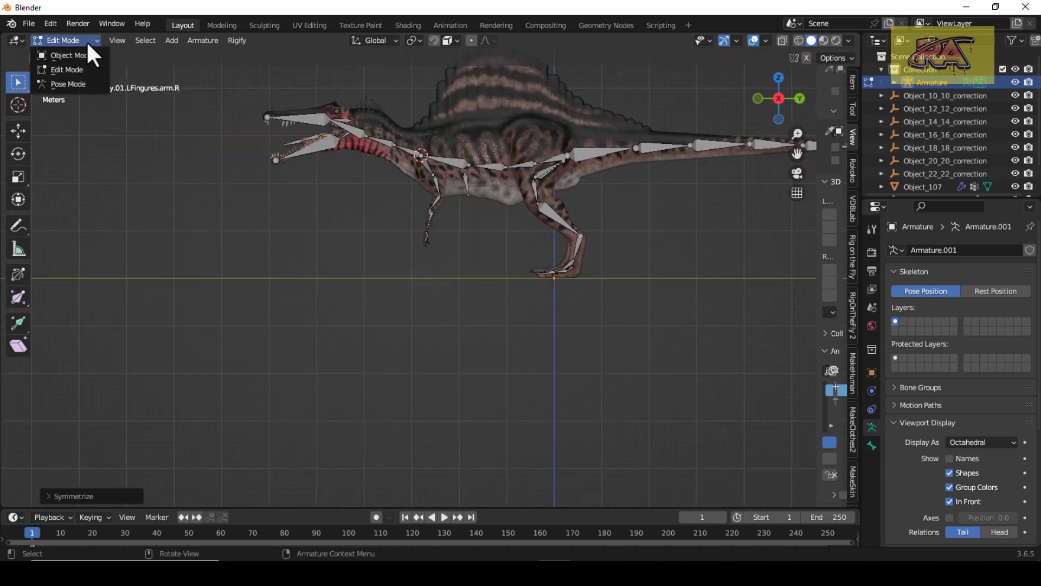
{"action": "left_click", "coordinate": [48, 54]}
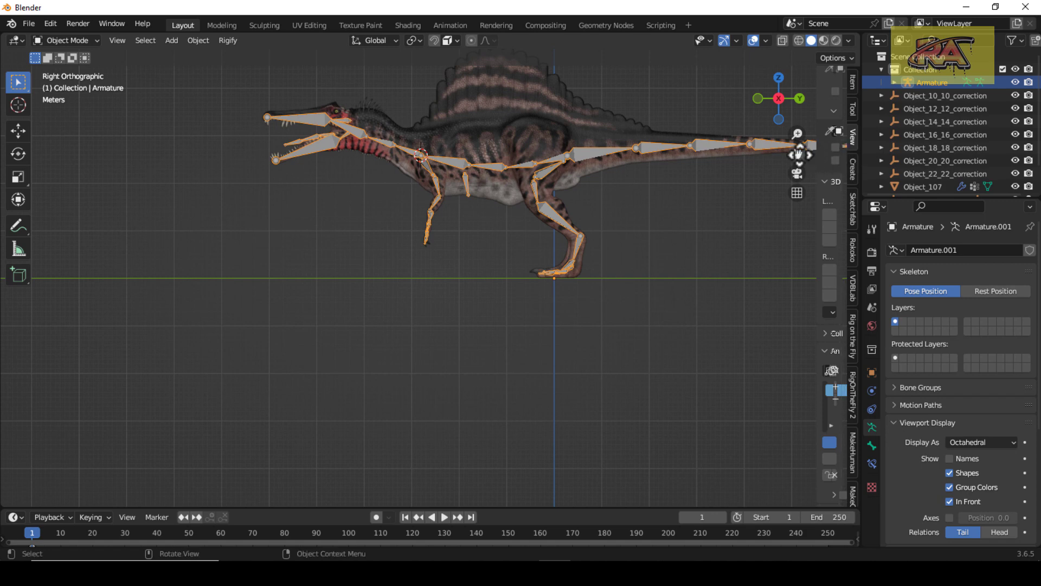
{"action": "left_click_drag", "start_coordinate": [796, 154], "coordinate": [631, 194]}
{"action": "left_click", "coordinate": [204, 44]}
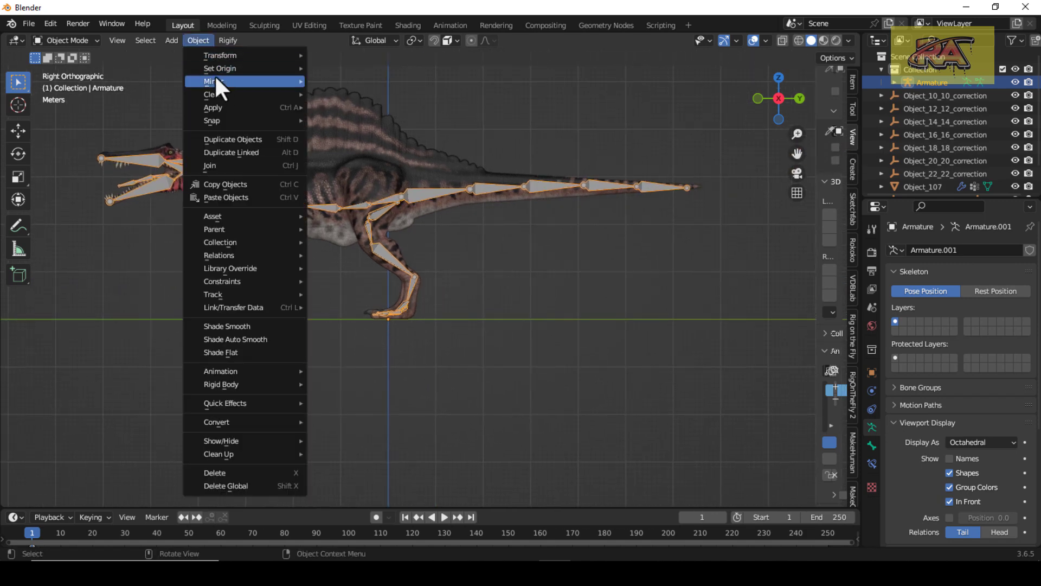
{"action": "mouse_move", "coordinate": [289, 108]}
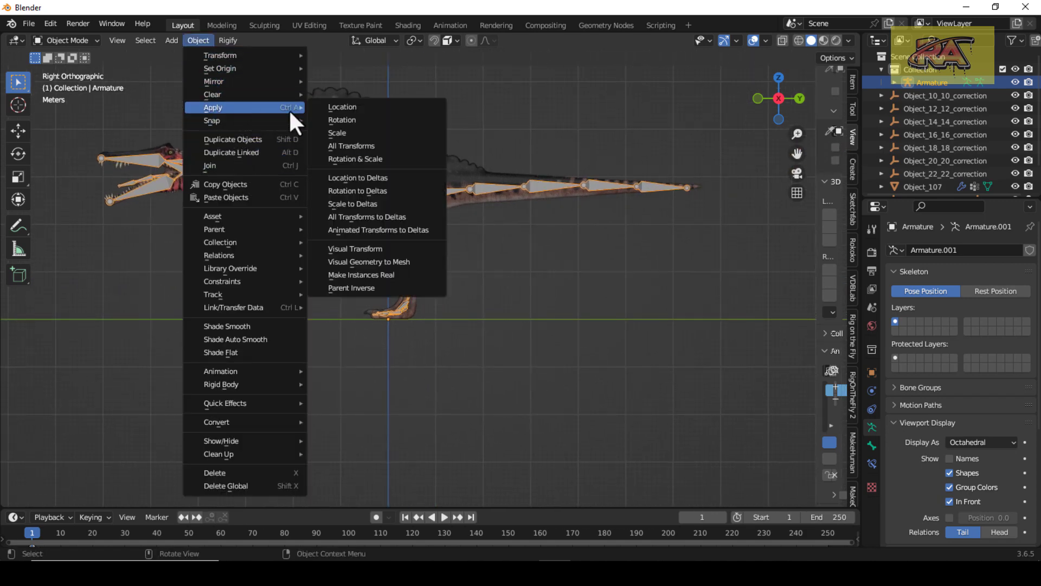
{"action": "left_click", "coordinate": [364, 146]}
Select the Spinosaurus mesh and apply all of its transforms again
{"action": "left_click", "coordinate": [332, 145]}
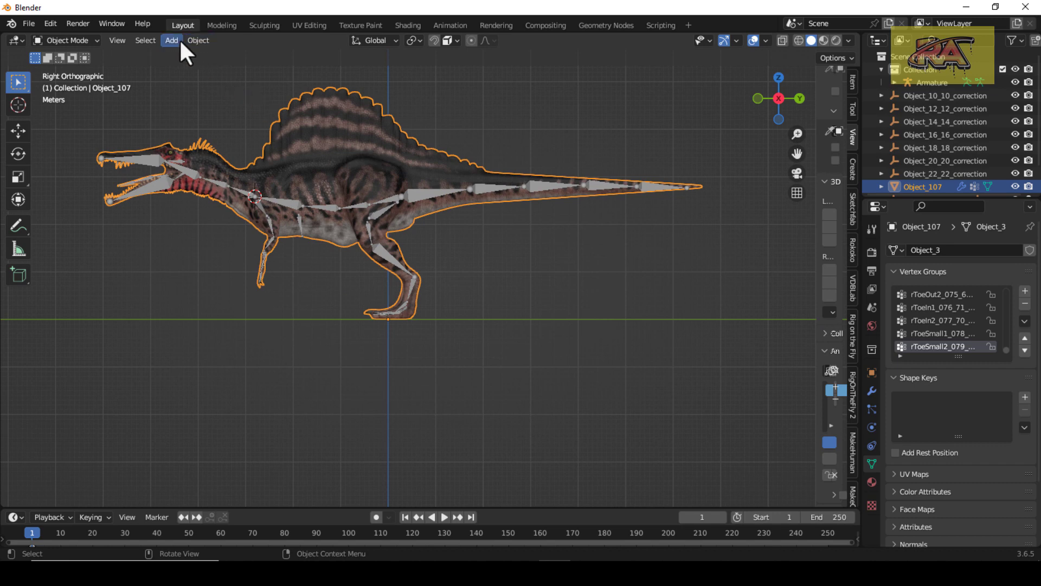
{"action": "left_click", "coordinate": [195, 43]}
{"action": "mouse_move", "coordinate": [247, 117]}
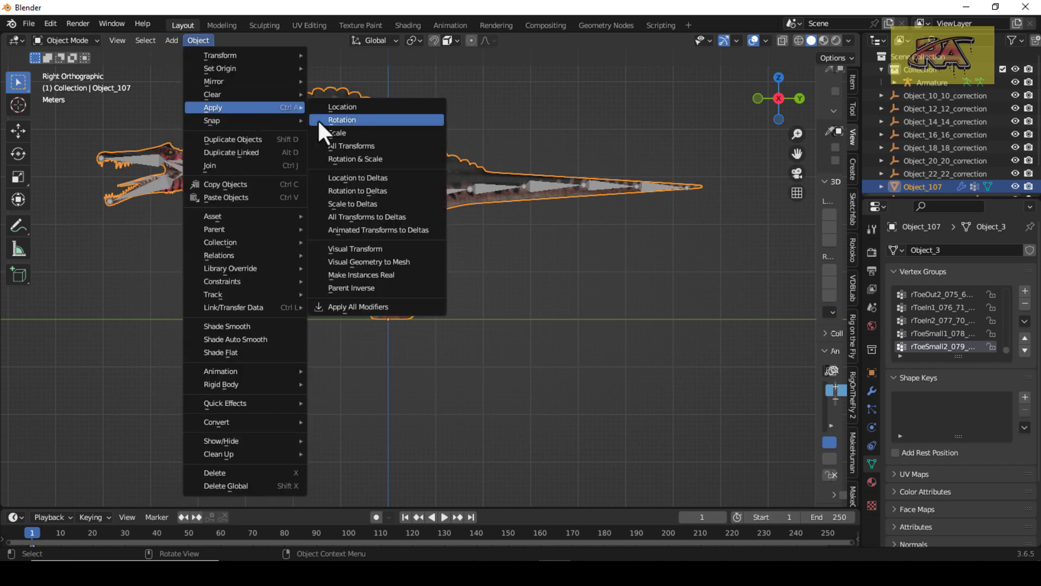
{"action": "left_click", "coordinate": [338, 139]}
Generate the Rigify control rig from the armature and hide the original armature
{"action": "left_click", "coordinate": [308, 204]}
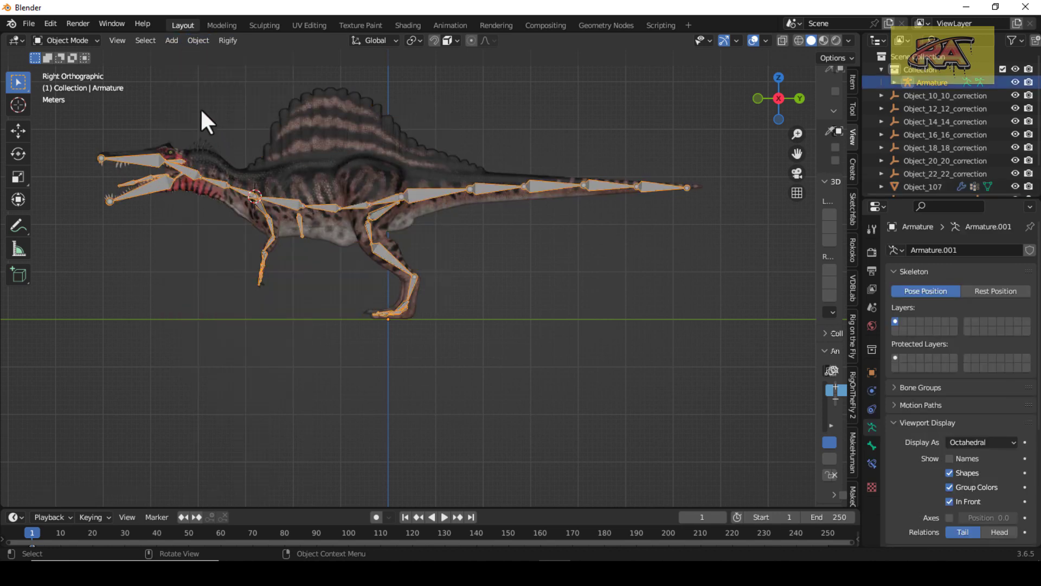
{"action": "left_click", "coordinate": [224, 41]}
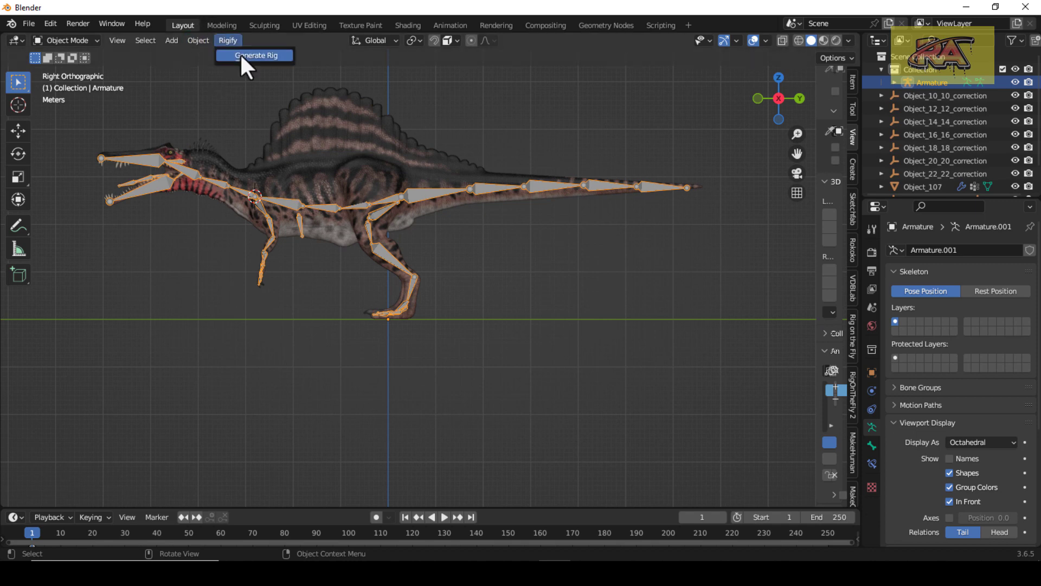
{"action": "left_click", "coordinate": [242, 54]}
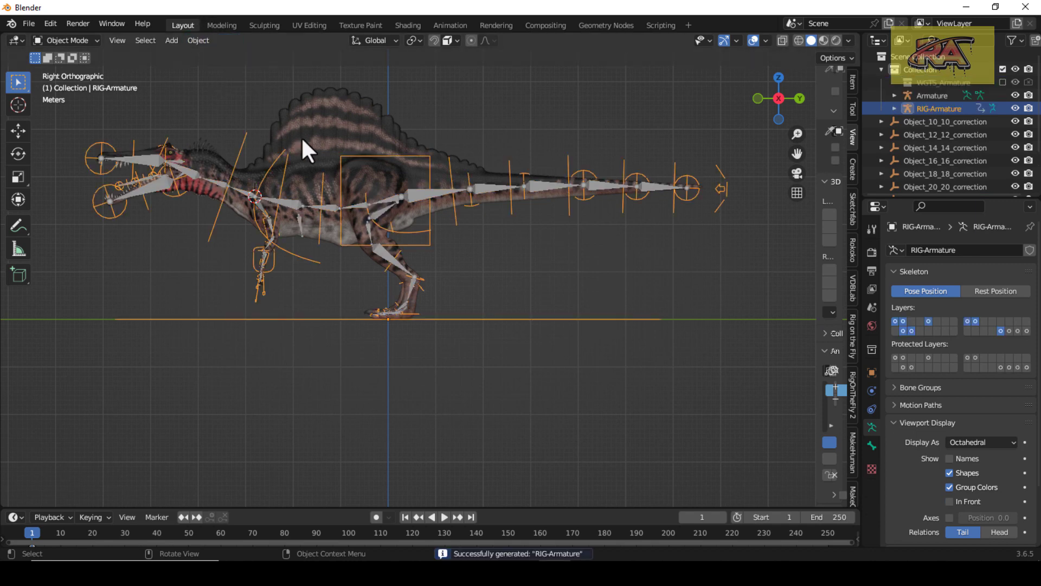
{"action": "left_click", "coordinate": [421, 196]}
{"action": "left_click", "coordinate": [433, 187]}
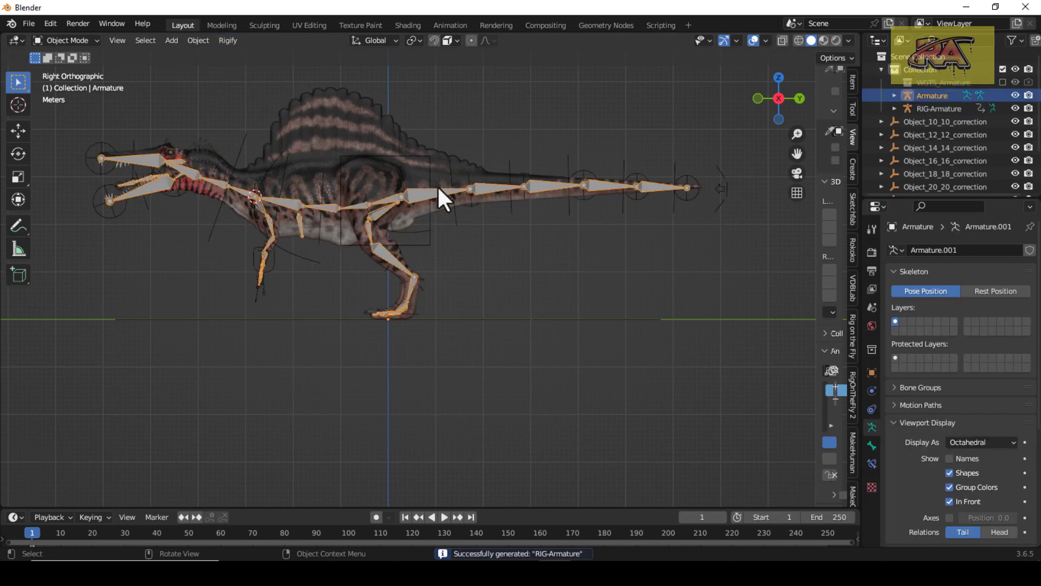
{"action": "left_click", "coordinate": [1015, 96]}
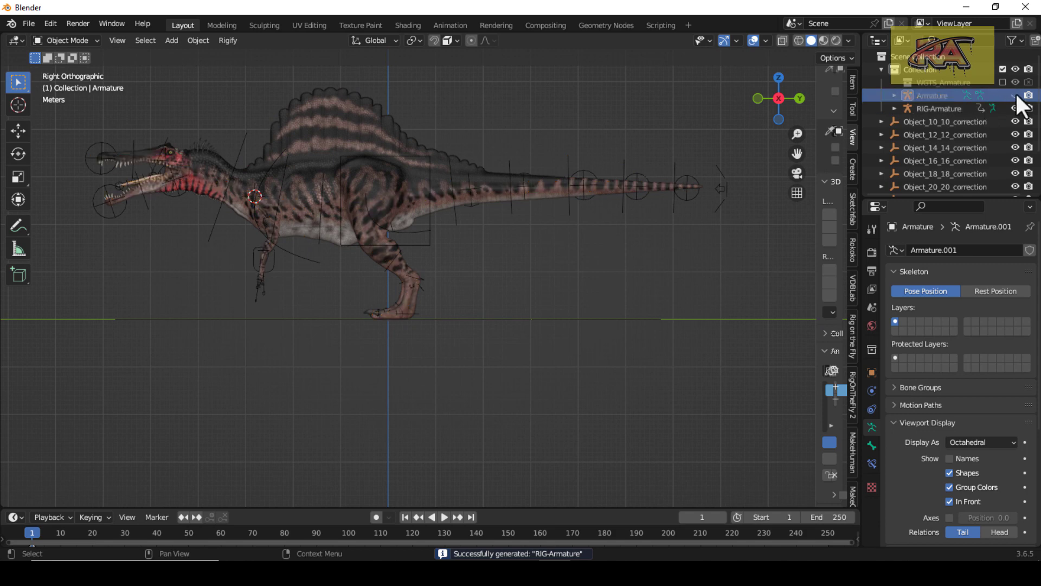
Switch the generated RIG-Armature to Pose Mode and hide all of its control bones
{"action": "left_click", "coordinate": [431, 245]}
{"action": "left_click", "coordinate": [68, 40]}
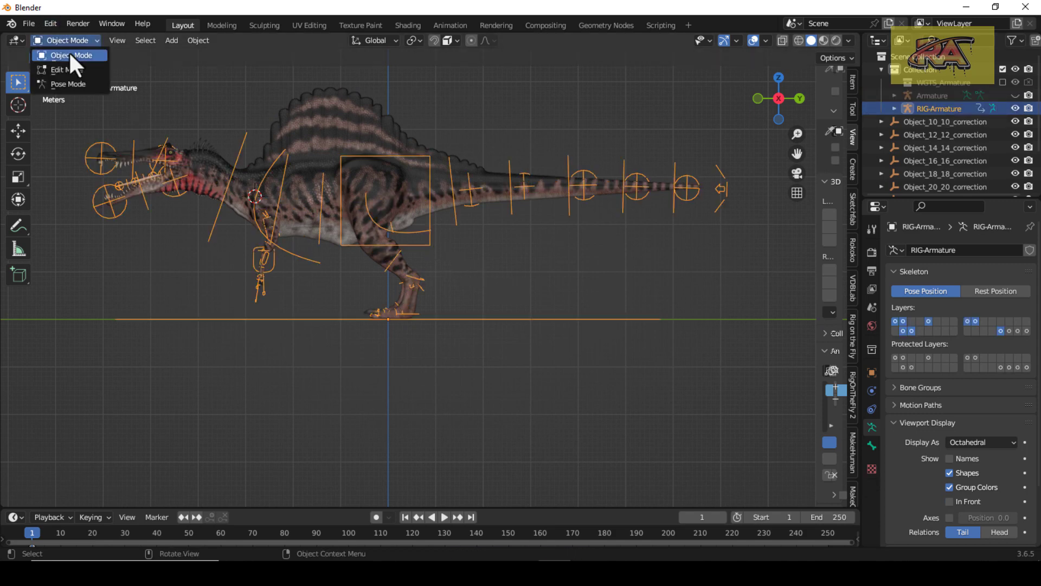
{"action": "left_click", "coordinate": [76, 84]}
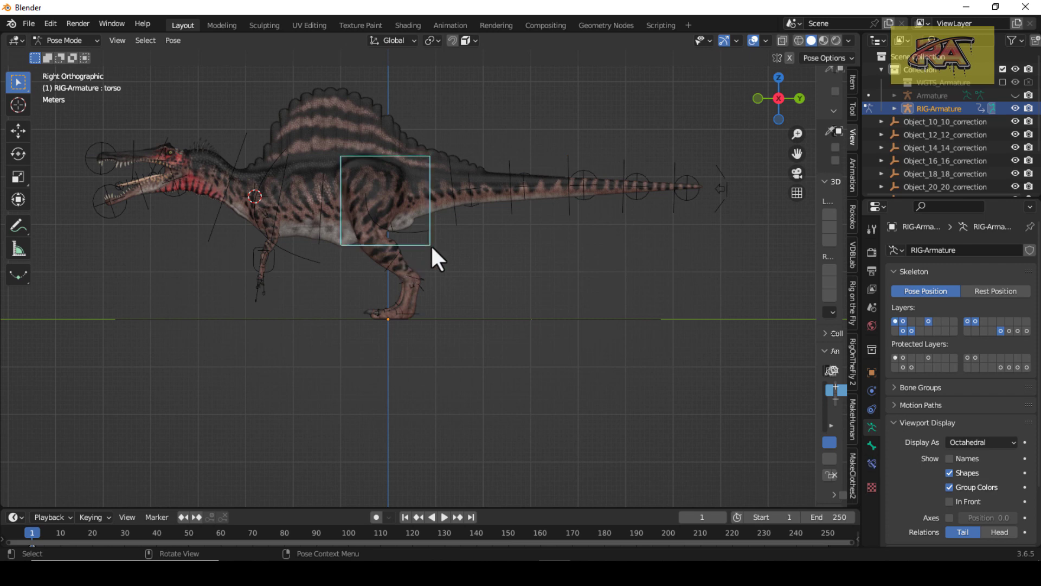
{"action": "key", "text": "a"}
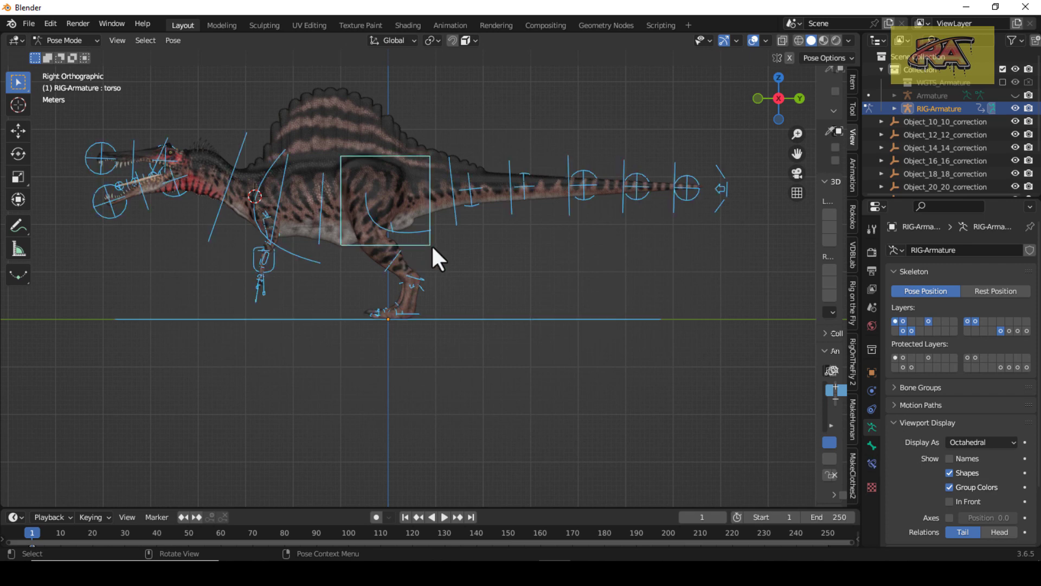
{"action": "key", "text": "h"}
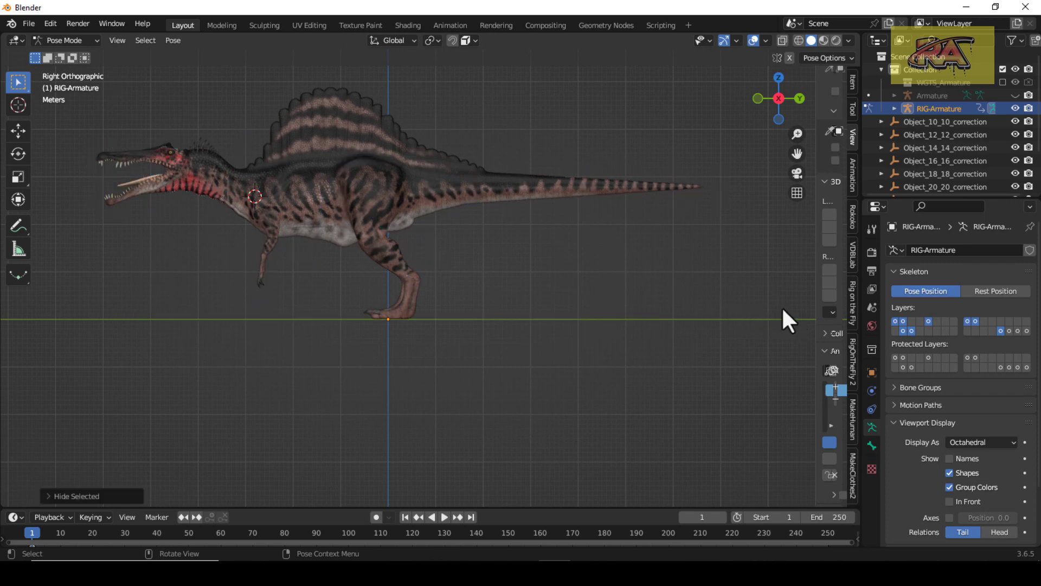
Show RIG-Armature's deform-bone layer with In Front display enabled, and return to Object Mode
{"action": "left_click", "coordinate": [1009, 330], "text": "shift"}
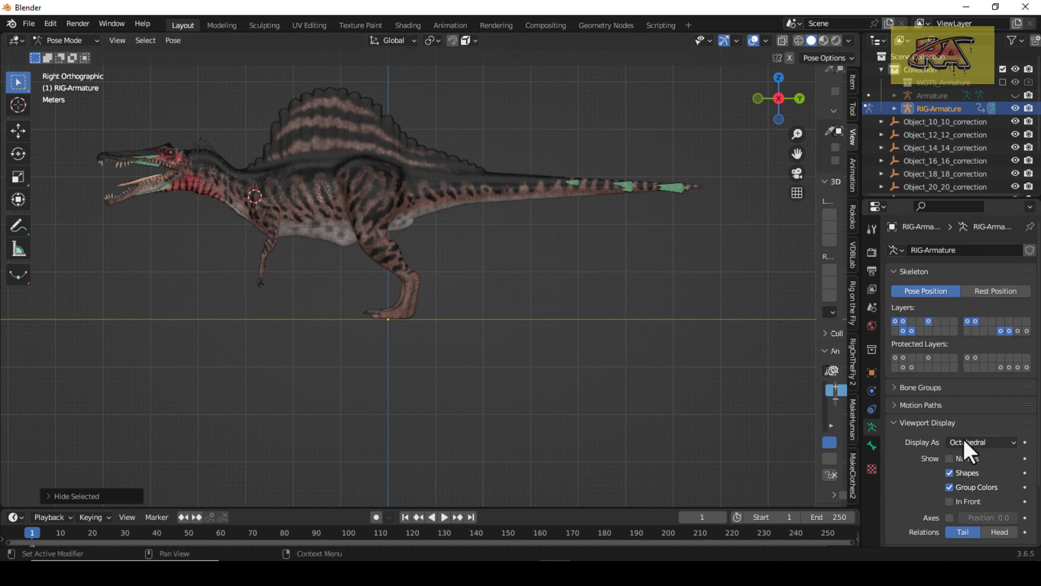
{"action": "left_click", "coordinate": [955, 500]}
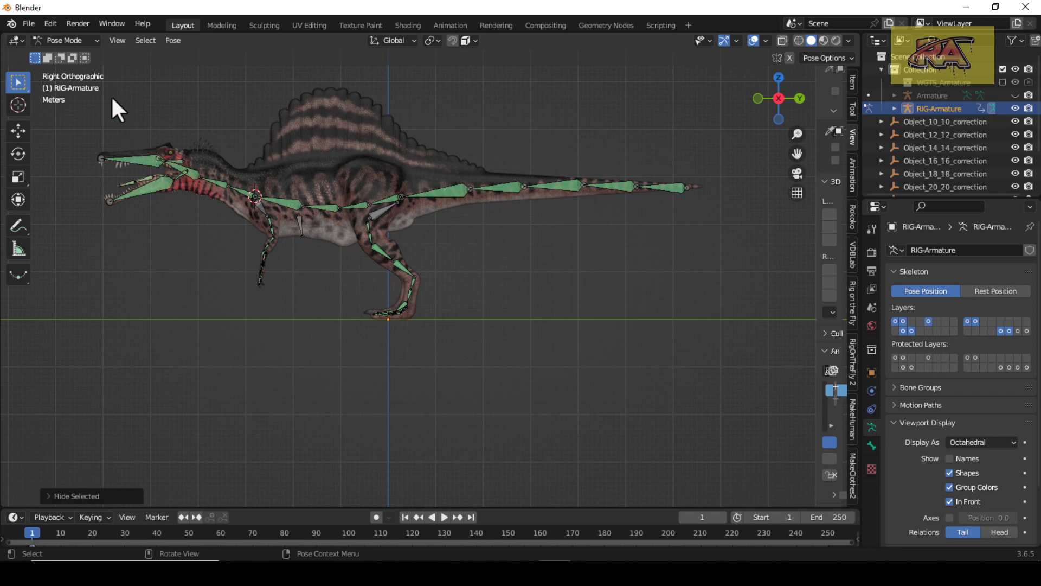
{"action": "left_click", "coordinate": [81, 41]}
{"action": "left_click", "coordinate": [79, 53]}
Parent the Spinosaurus mesh to RIG-Armature with automatic weights
{"action": "left_click", "coordinate": [324, 142]}
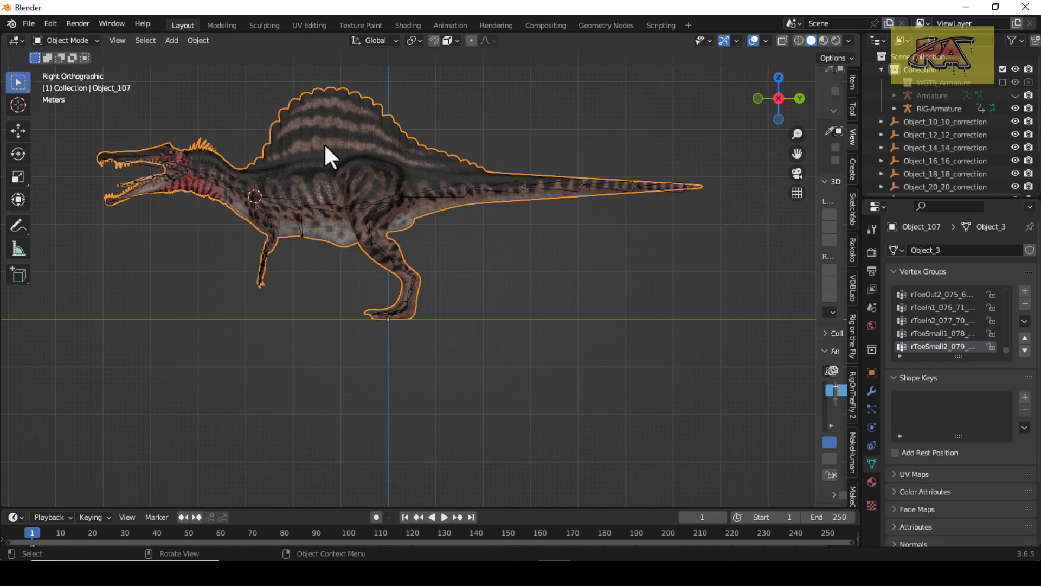
{"action": "left_click", "coordinate": [340, 210], "text": "shift"}
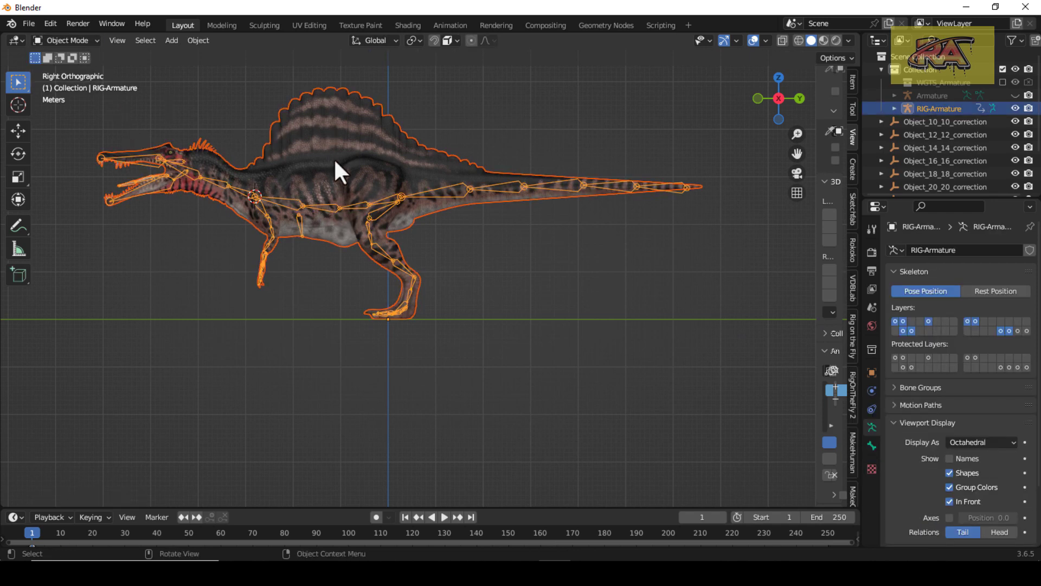
{"action": "left_click", "coordinate": [198, 40]}
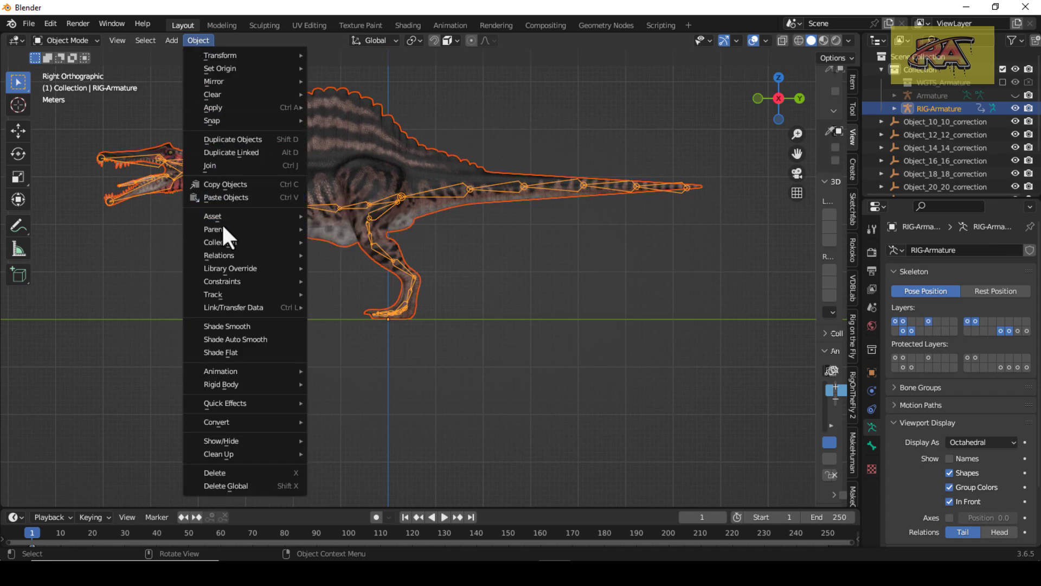
{"action": "mouse_move", "coordinate": [223, 227]}
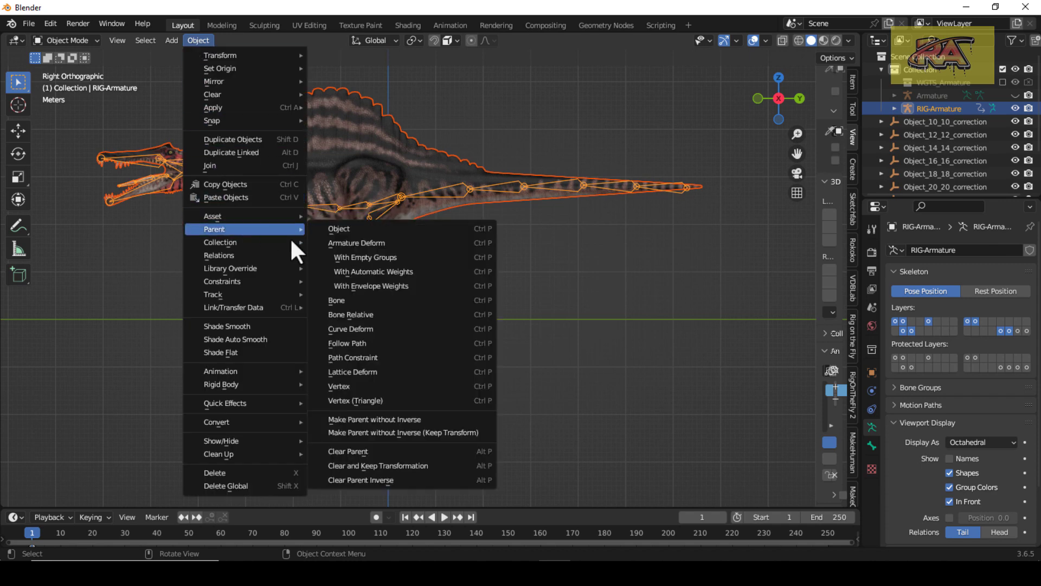
{"action": "left_click", "coordinate": [399, 276]}
Put RIG-Armature back in Pose Mode, hiding its deform-bone layer and revealing its control bones
{"action": "left_click", "coordinate": [434, 191]}
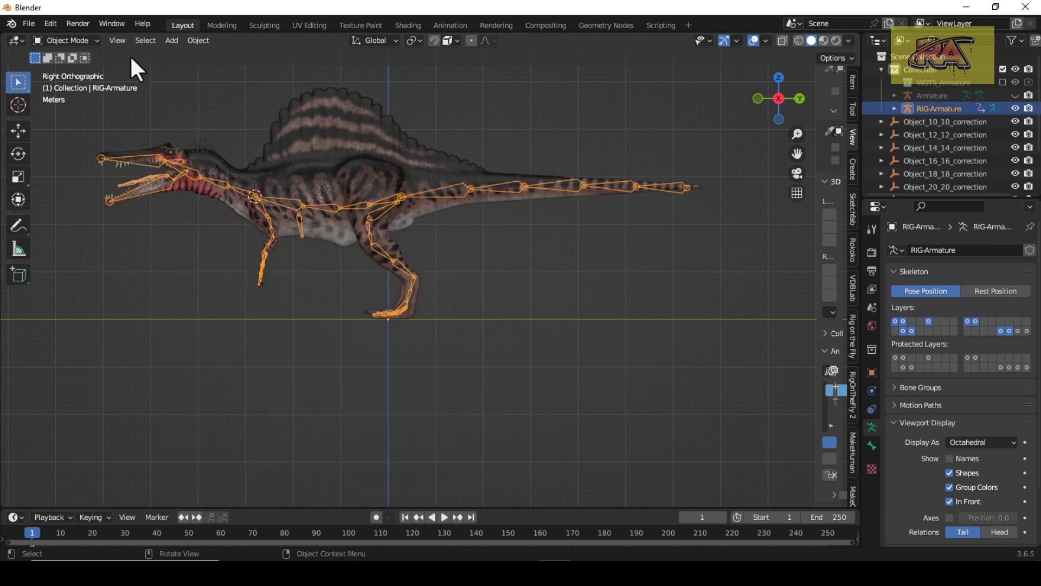
{"action": "left_click", "coordinate": [68, 41]}
{"action": "left_click", "coordinate": [70, 81]}
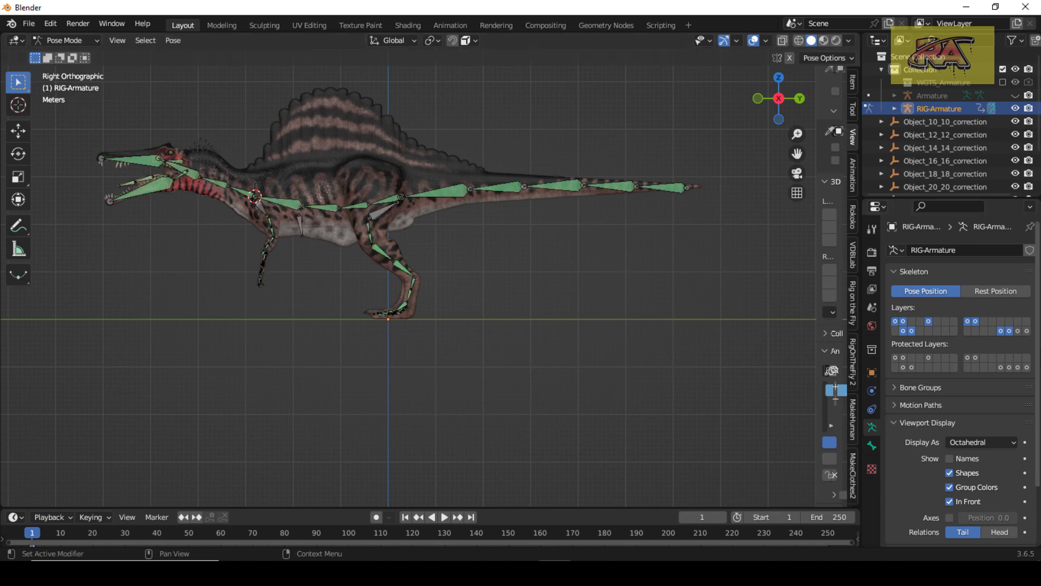
{"action": "left_click", "coordinate": [1007, 331], "text": "shift"}
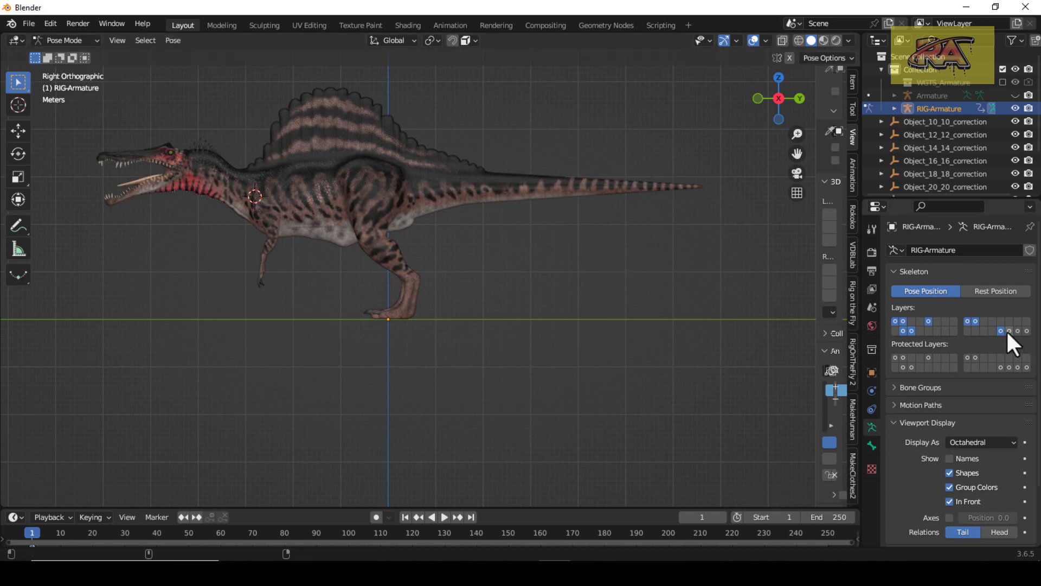
{"action": "left_click", "coordinate": [900, 321], "text": "shift"}
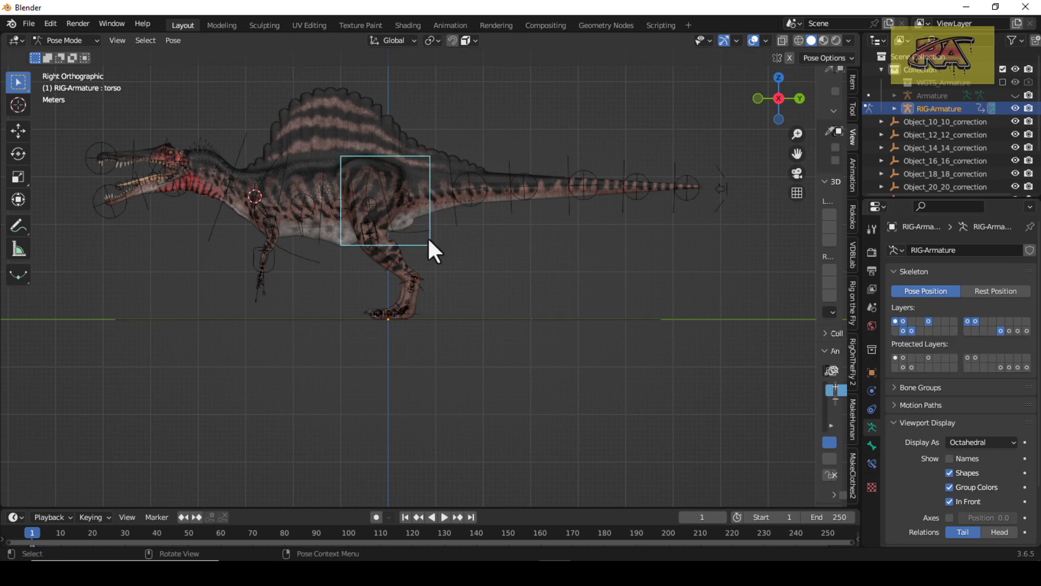
Move the torso control slightly down along the global Z axis
{"action": "key", "text": "g"}
{"action": "key", "text": "z"}
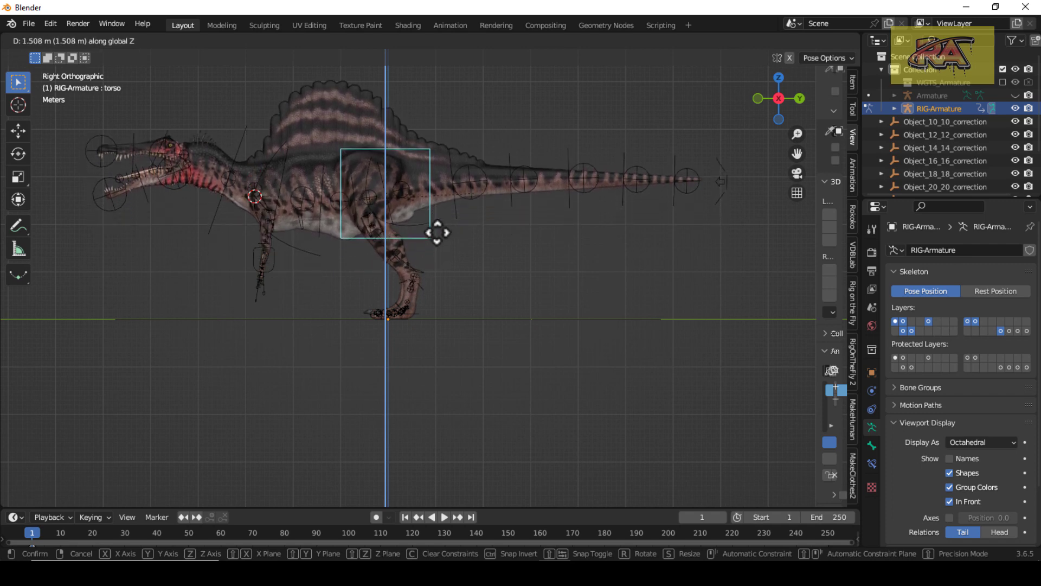
{"action": "left_click", "coordinate": [437, 235]}
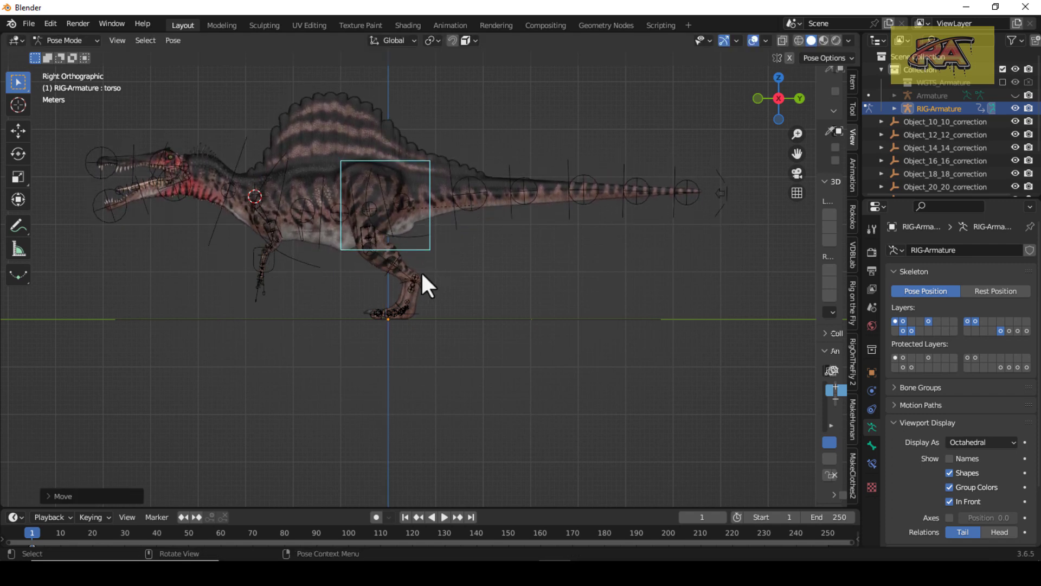
Rotate the tail_master control at the tail tip to test how the tail bends
{"action": "left_click", "coordinate": [720, 196]}
{"action": "scroll", "coordinate": [720, 205], "scroll_direction": "down", "scroll_amount": 3}
{"action": "key", "text": "r"}
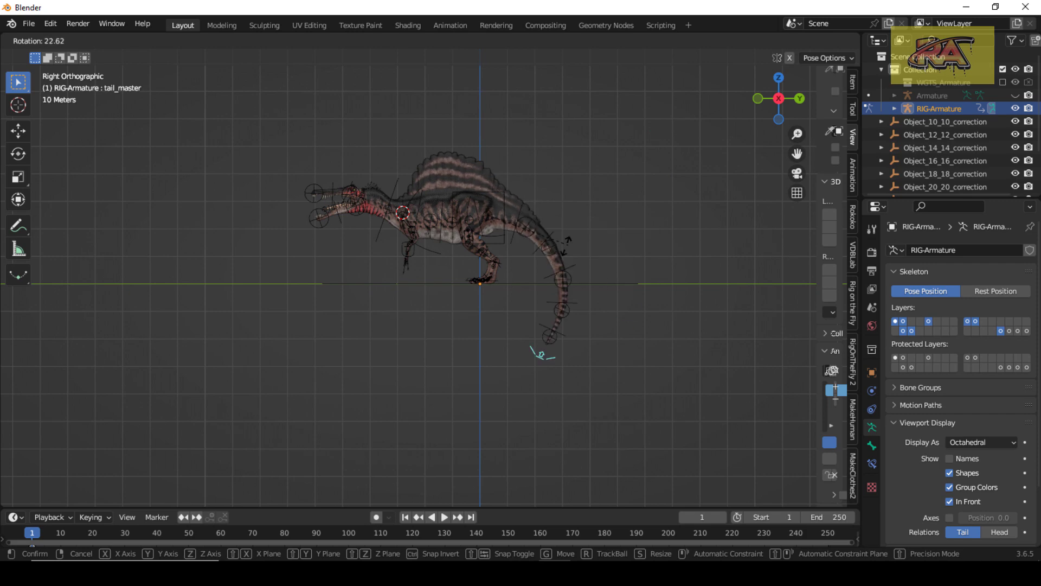
{"action": "left_click", "coordinate": [580, 210]}
Rotate the head control freely with trackball rotation to test the head's deformation
{"action": "scroll", "coordinate": [363, 201], "scroll_direction": "up", "scroll_amount": 3}
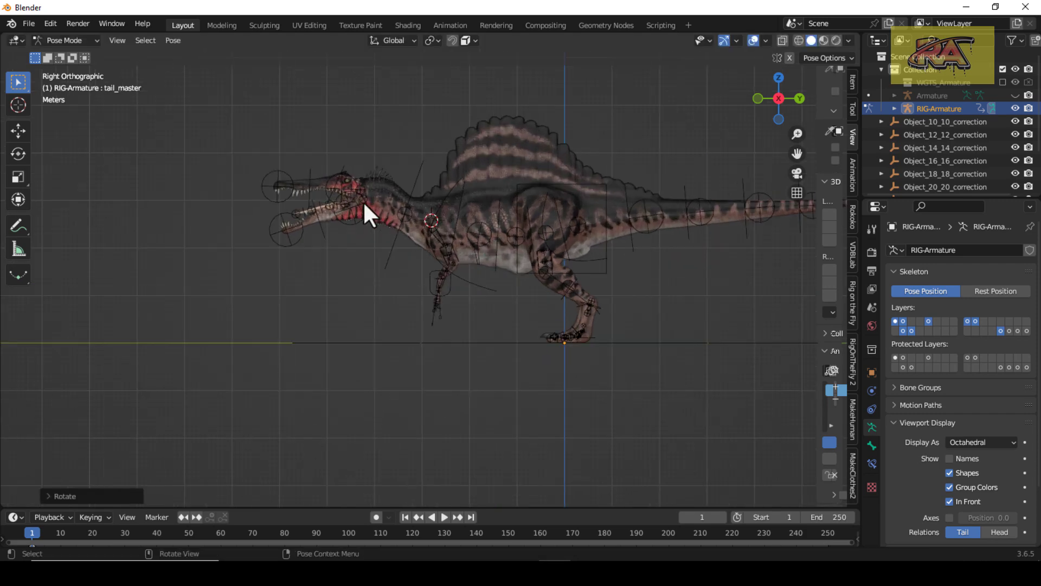
{"action": "scroll", "coordinate": [358, 195], "scroll_direction": "up", "scroll_amount": 2}
{"action": "left_click", "coordinate": [333, 159]}
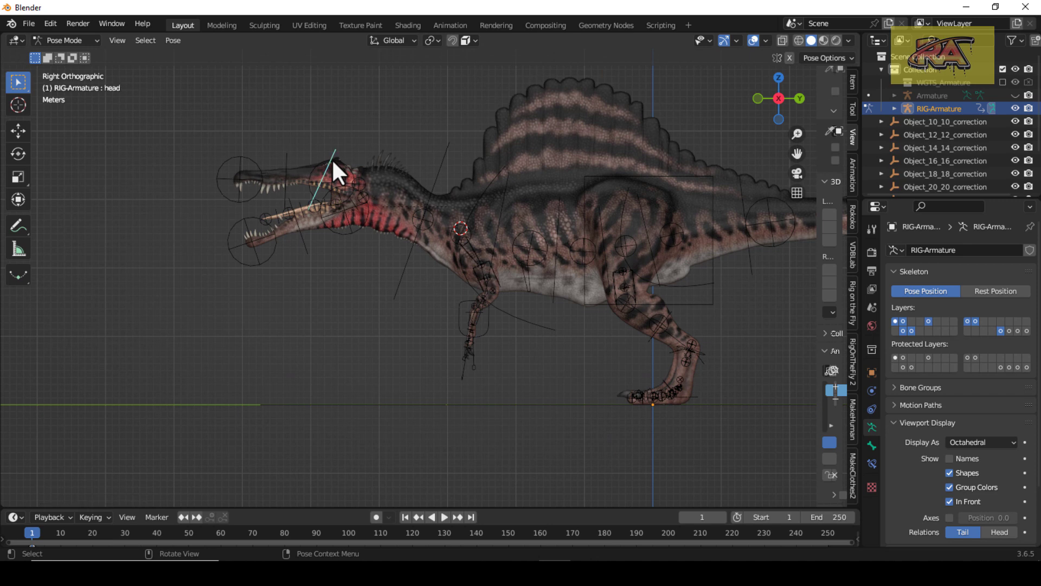
{"action": "key", "text": "r"}
{"action": "key", "text": "r"}
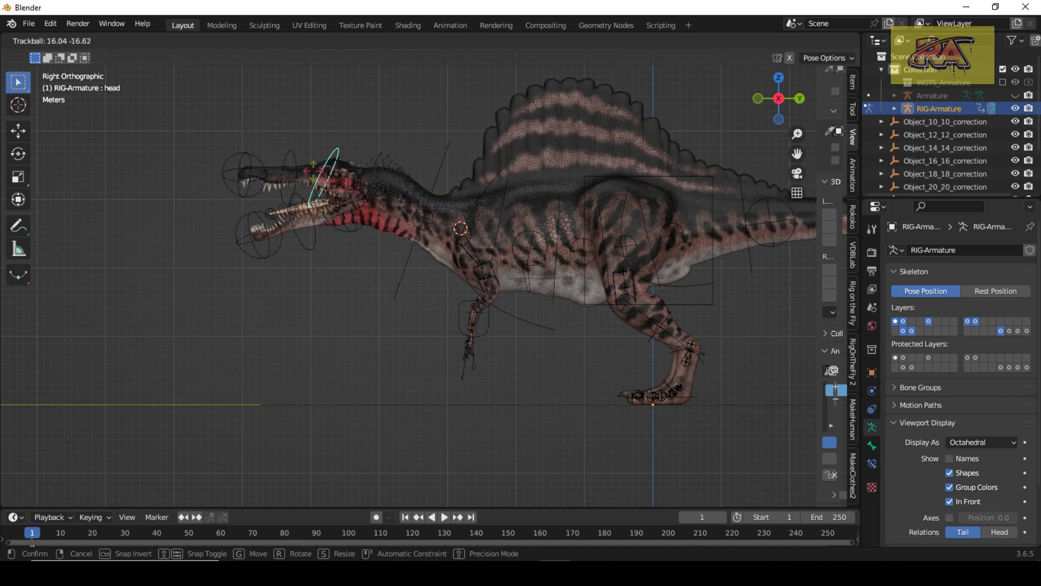
{"action": "left_click", "coordinate": [307, 210]}
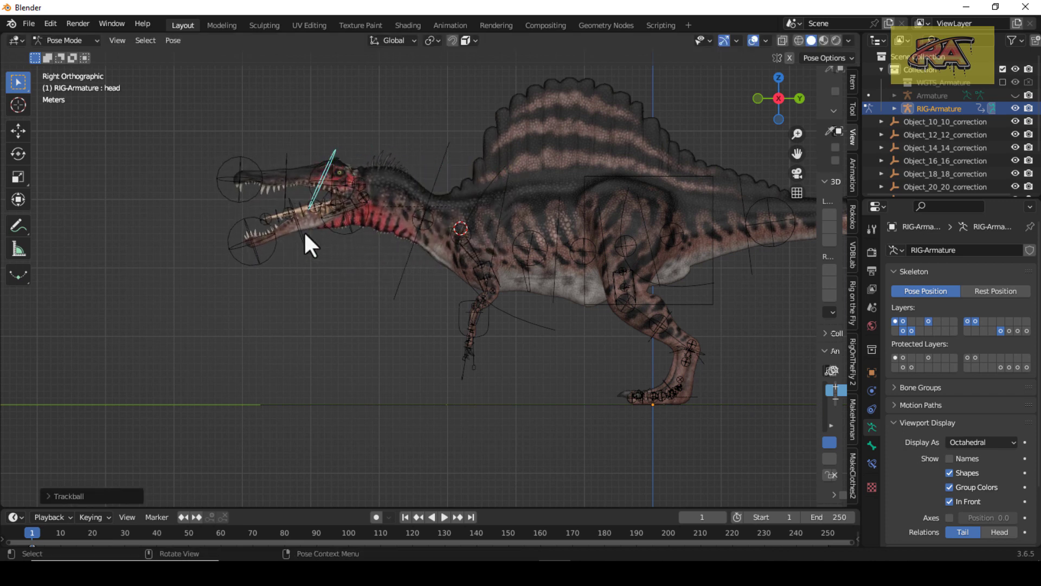
Rotate the lower jaw control downward to open the mouth wide, and test-rotate the upper jaw control
{"action": "left_click", "coordinate": [304, 230]}
{"action": "key", "text": "r"}
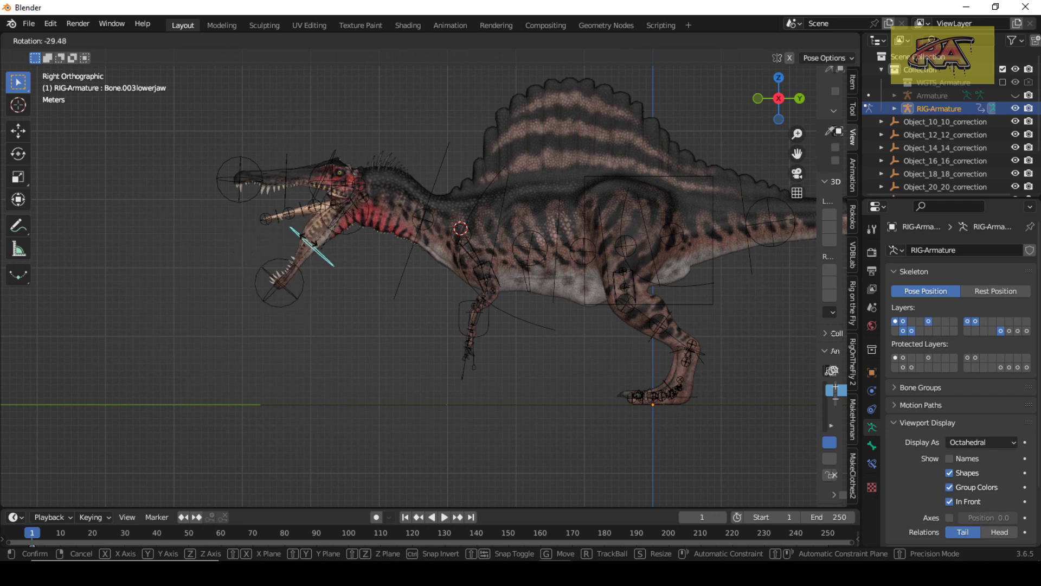
{"action": "left_click", "coordinate": [327, 267]}
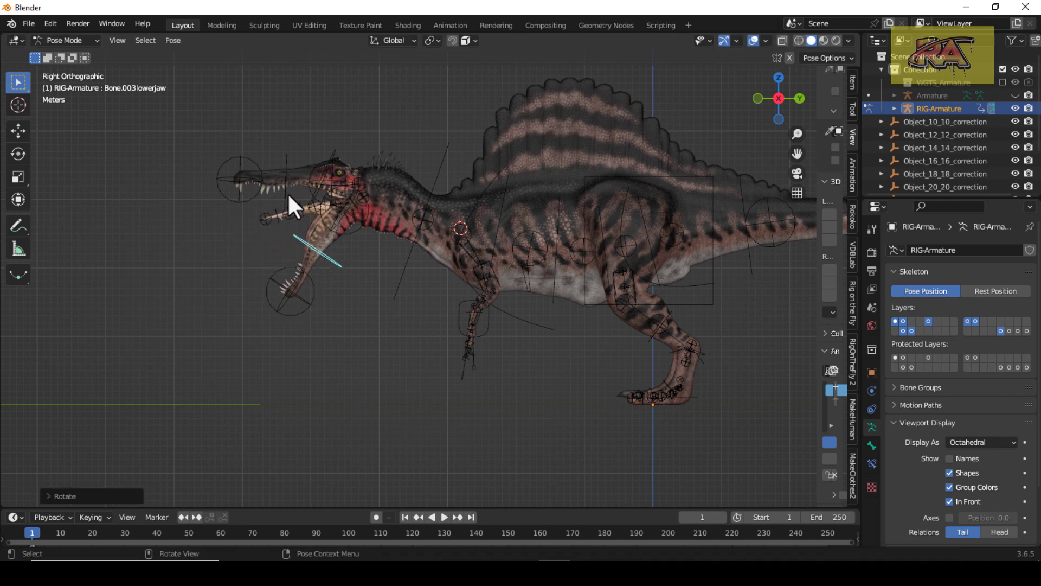
{"action": "left_click", "coordinate": [285, 177]}
{"action": "key", "text": "r"}
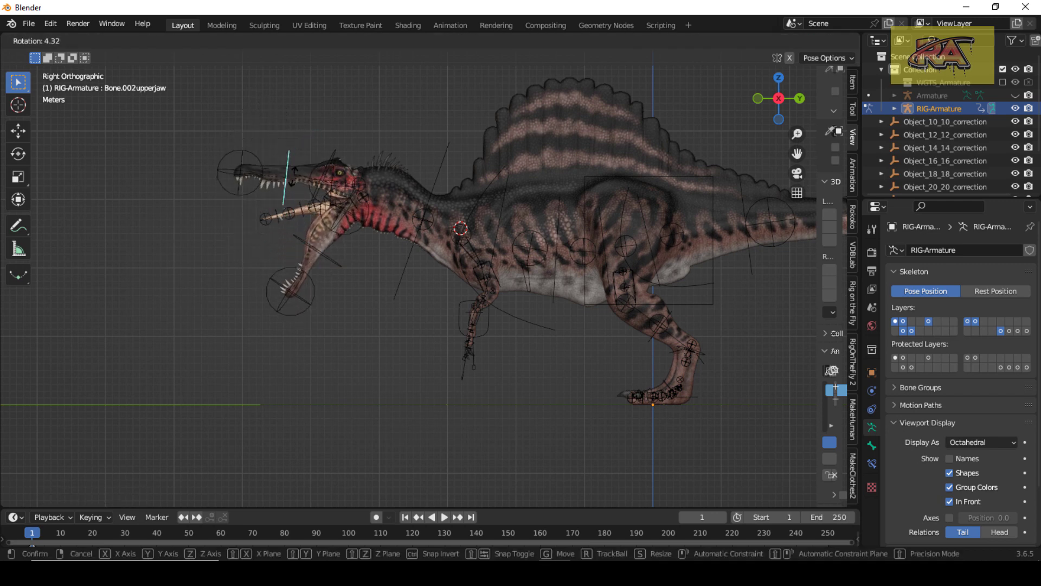
{"action": "left_click", "coordinate": [298, 180]}
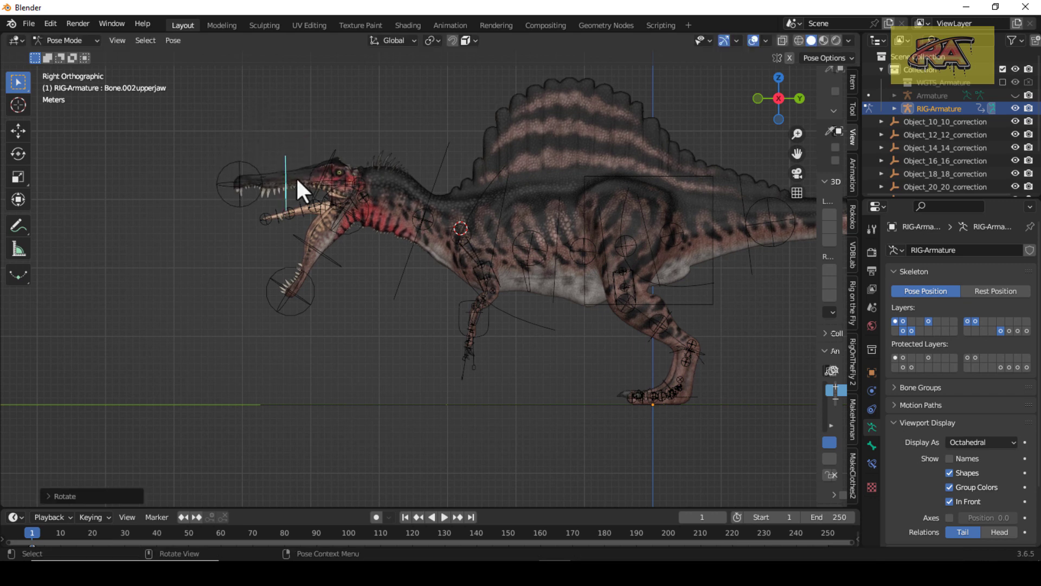
Rotate the neck control to lower the head, and rotate the chest control slightly upward
{"action": "left_click", "coordinate": [434, 181]}
{"action": "key", "text": "r"}
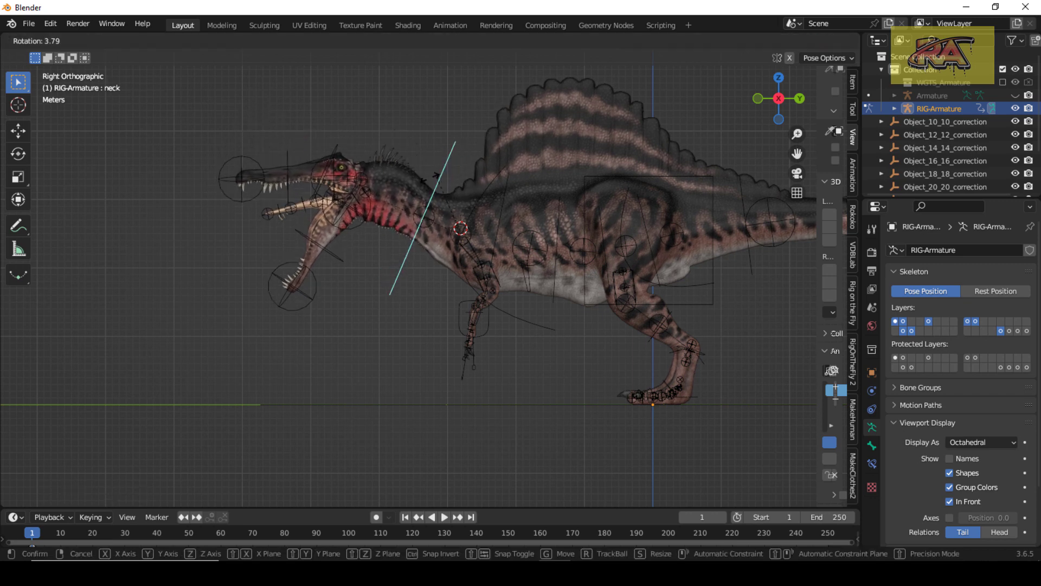
{"action": "left_click", "coordinate": [449, 187]}
{"action": "left_click", "coordinate": [475, 192]}
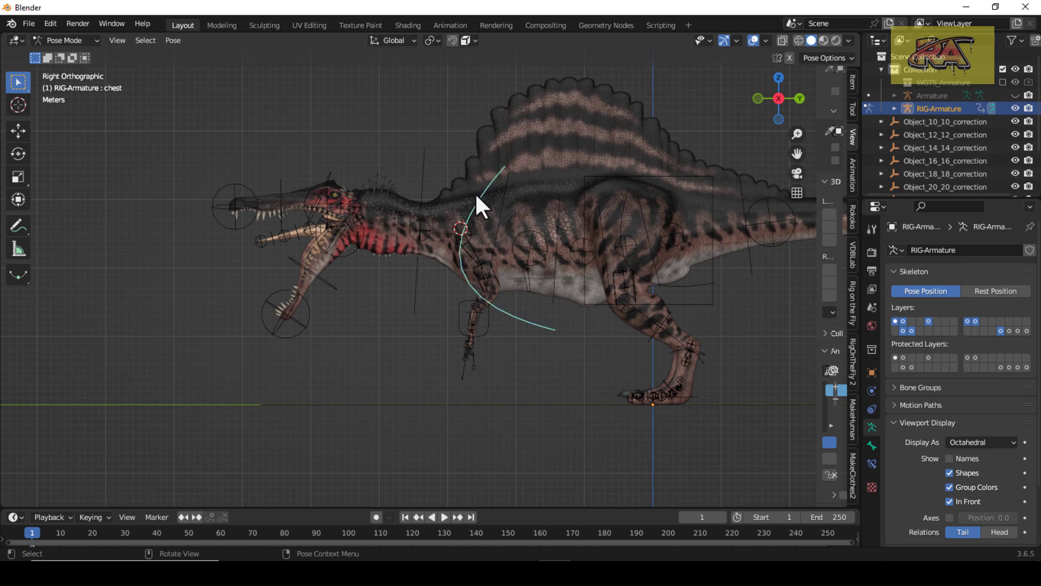
{"action": "key", "text": "r"}
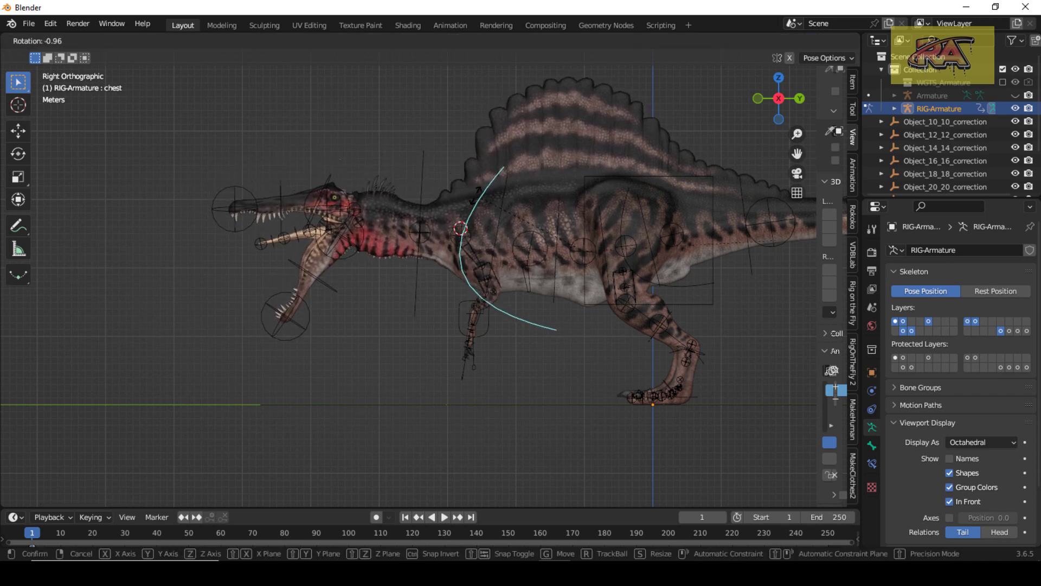
{"action": "left_click", "coordinate": [501, 203]}
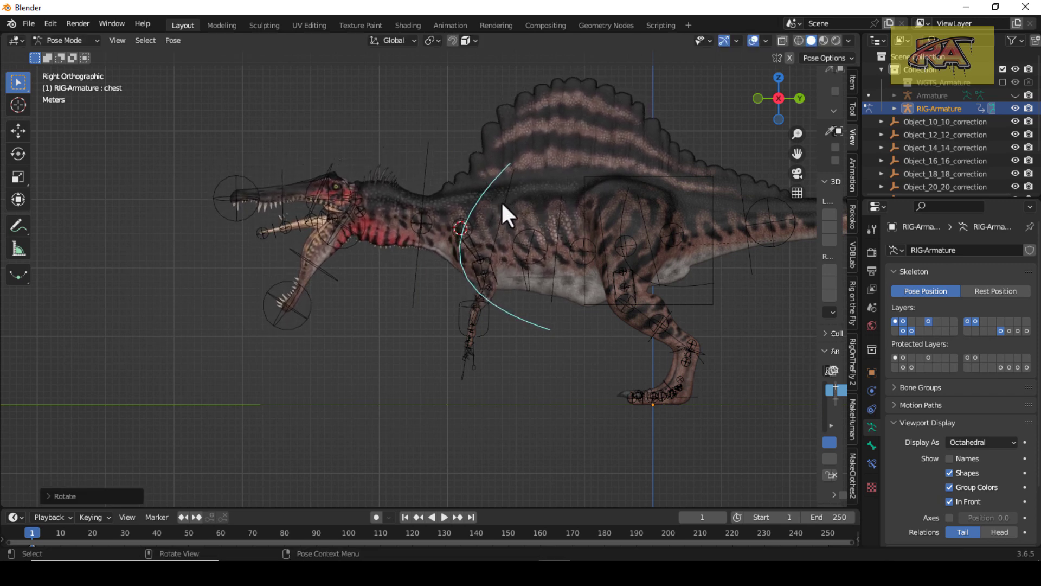
Move the hand_ik.L control forward and up, and shift the hand_ik.R control slightly forward and up
{"action": "left_click", "coordinate": [487, 328]}
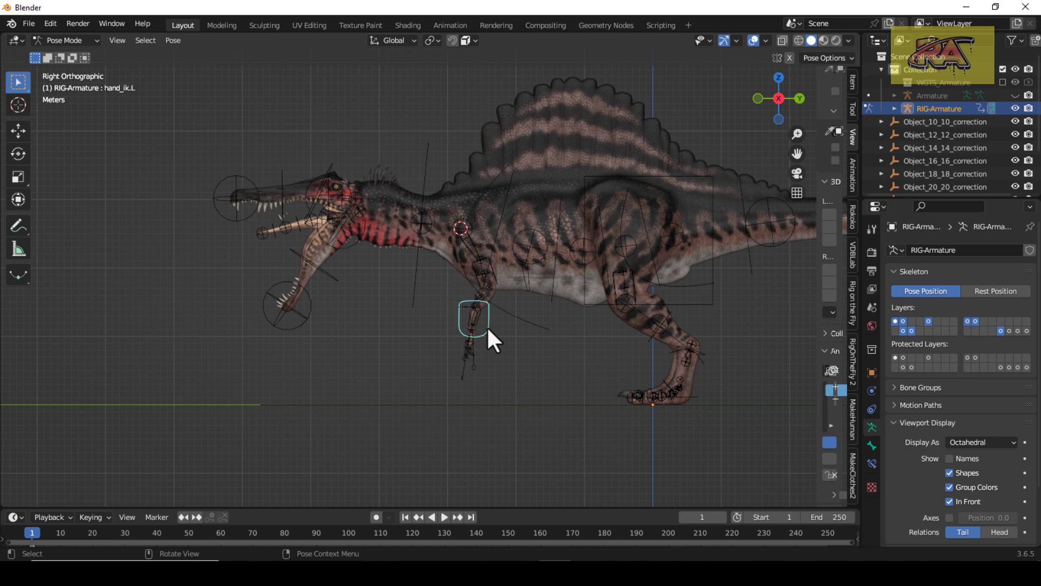
{"action": "key", "text": "g"}
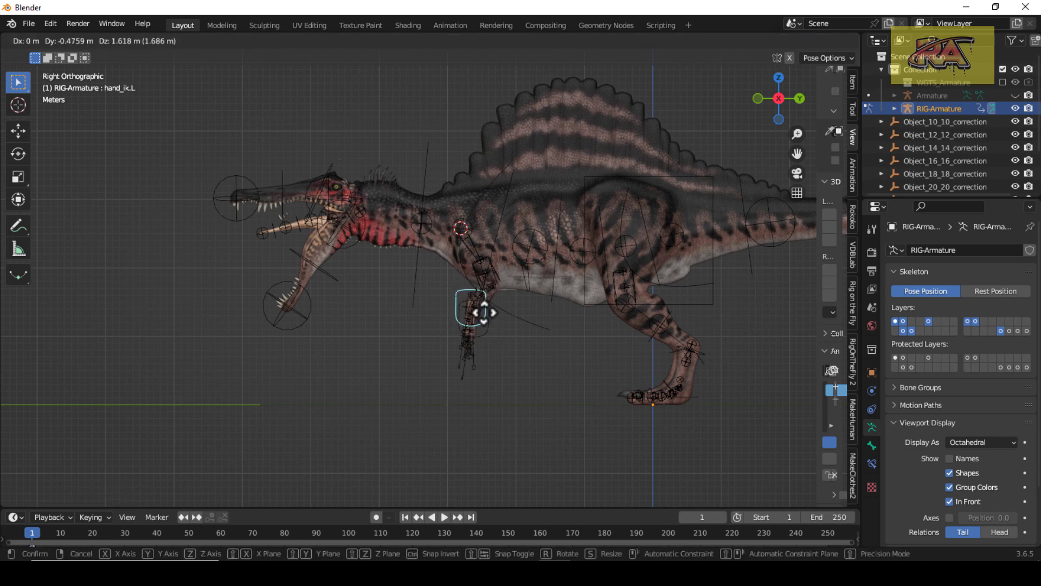
{"action": "left_click", "coordinate": [453, 305]}
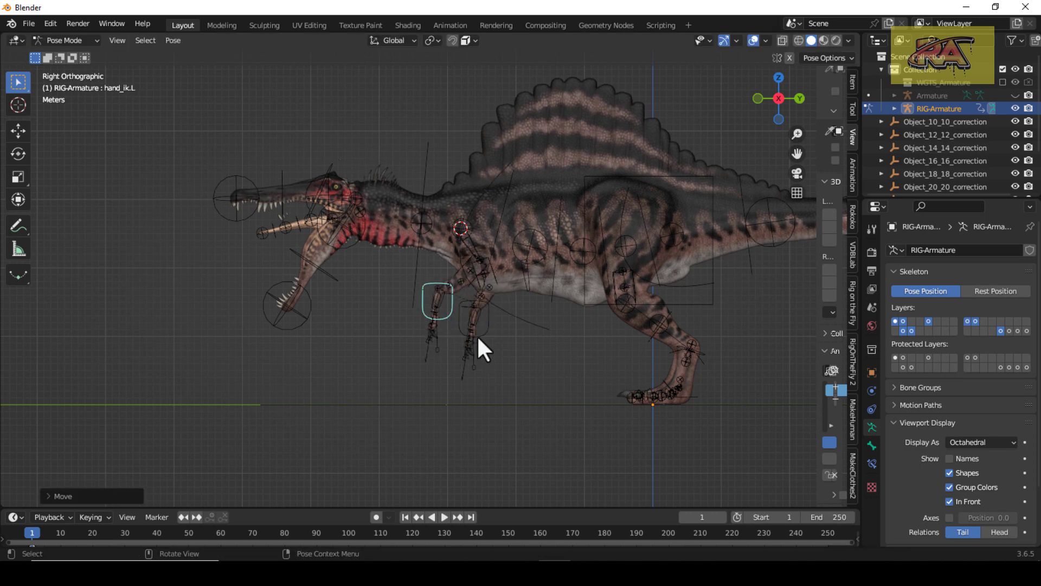
{"action": "left_click", "coordinate": [480, 342]}
{"action": "key", "text": "g"}
{"action": "left_click", "coordinate": [471, 325]}
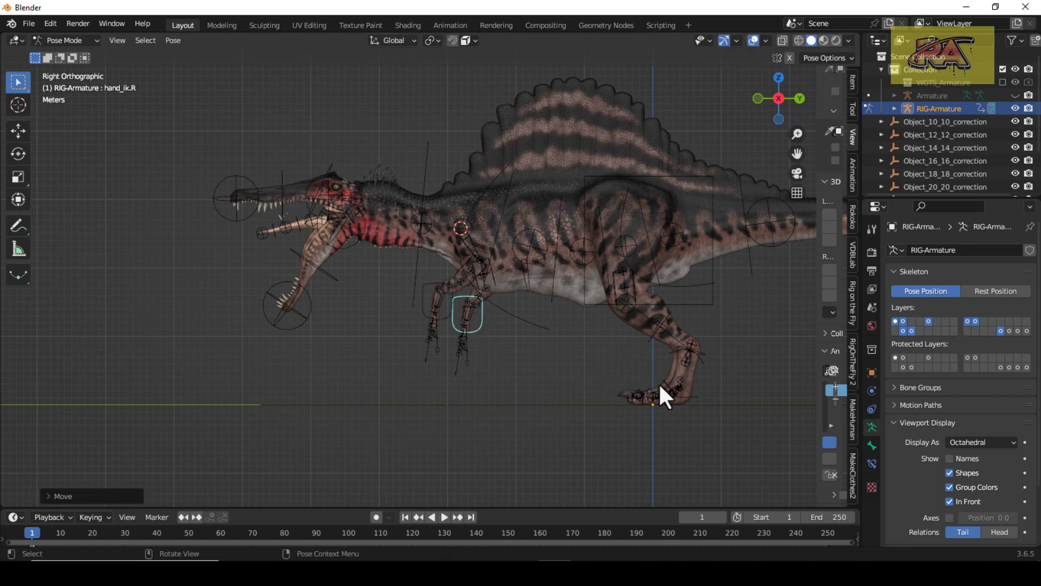
Move the foot_ik.L control forward and up, and lift the foot_ik.R control slightly off the ground
{"action": "left_click", "coordinate": [678, 395]}
{"action": "key", "text": "g"}
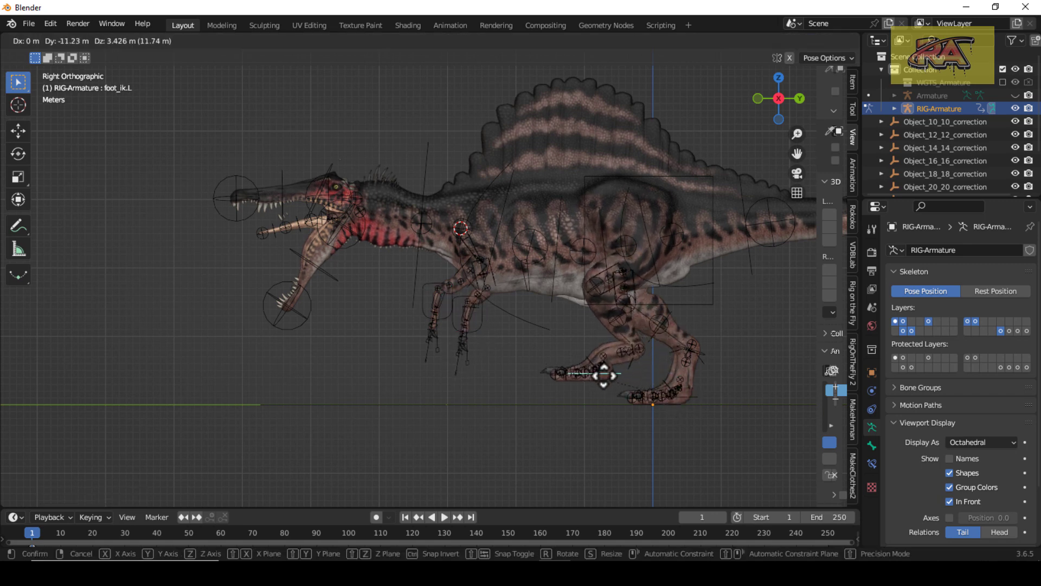
{"action": "left_click", "coordinate": [601, 373]}
{"action": "left_click", "coordinate": [686, 401]}
{"action": "key", "text": "g"}
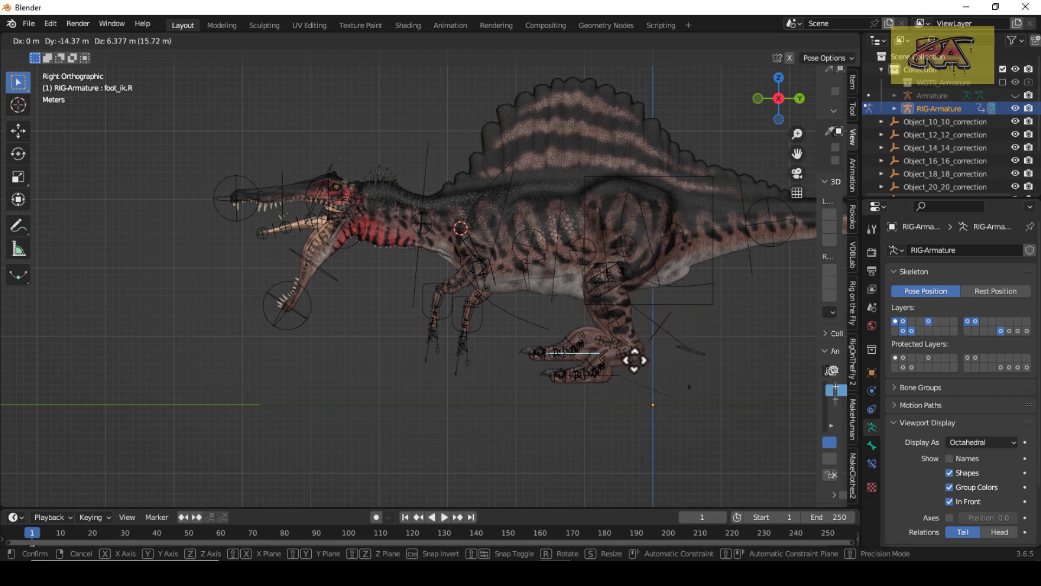
{"action": "left_click", "coordinate": [682, 379]}
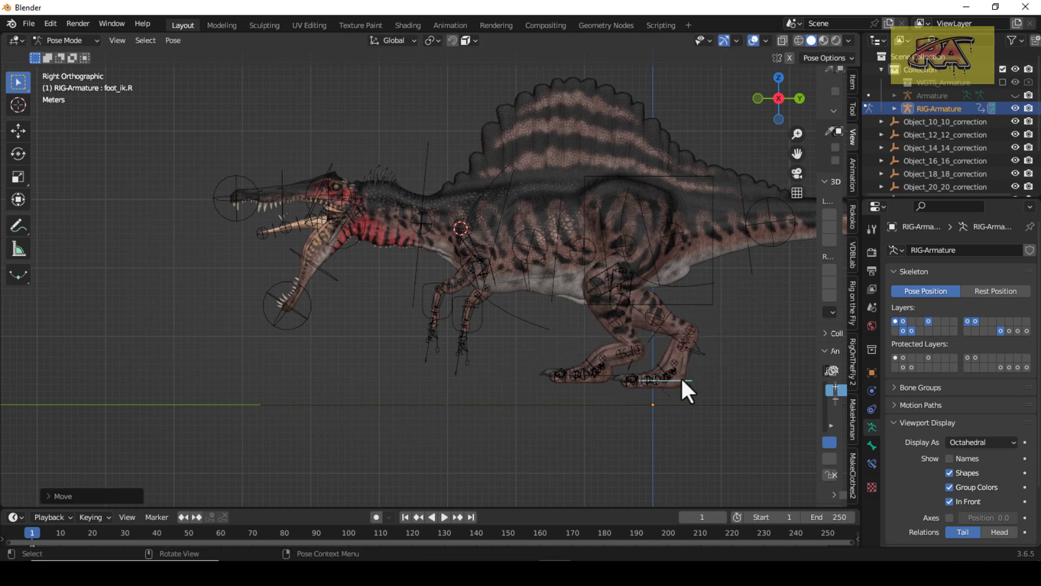
Rotate the hips control slightly, and rotate the spine_fk.002 control to raise the front of the body
{"action": "left_click", "coordinate": [697, 283]}
{"action": "key", "text": "r"}
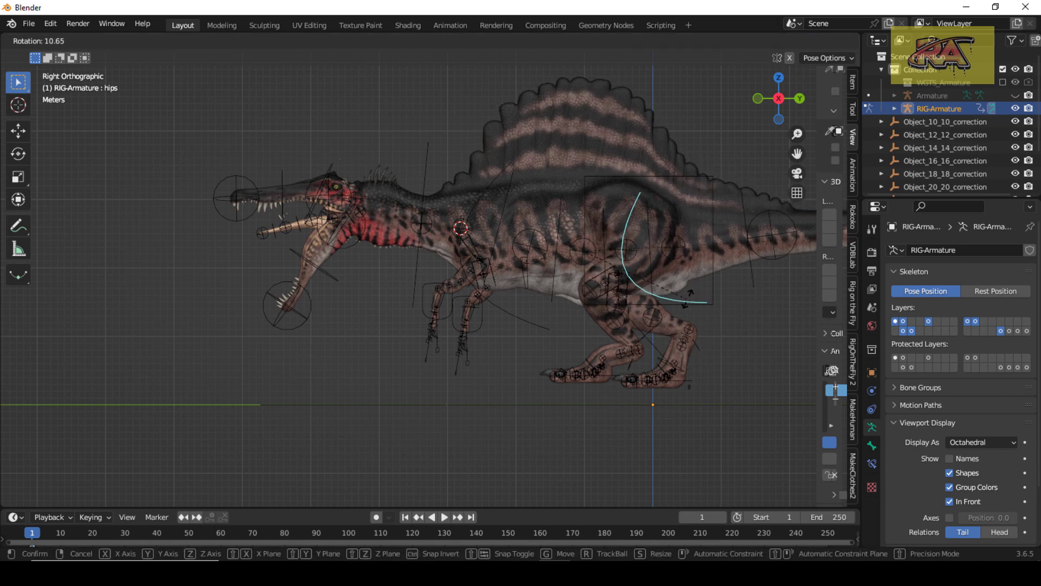
{"action": "left_click", "coordinate": [689, 269]}
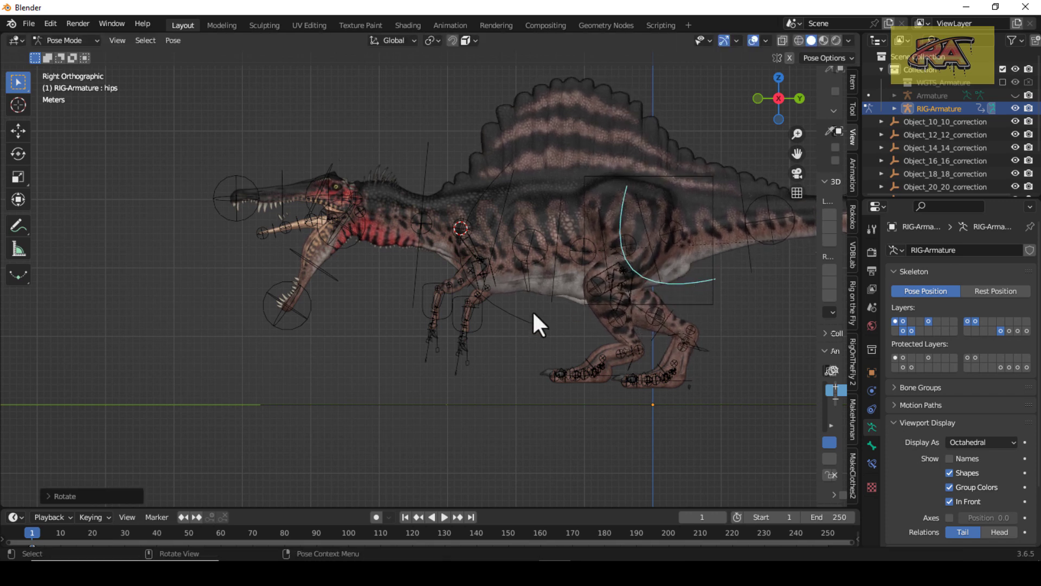
{"action": "left_click", "coordinate": [533, 293]}
{"action": "left_click", "coordinate": [551, 293]}
{"action": "key", "text": "r"}
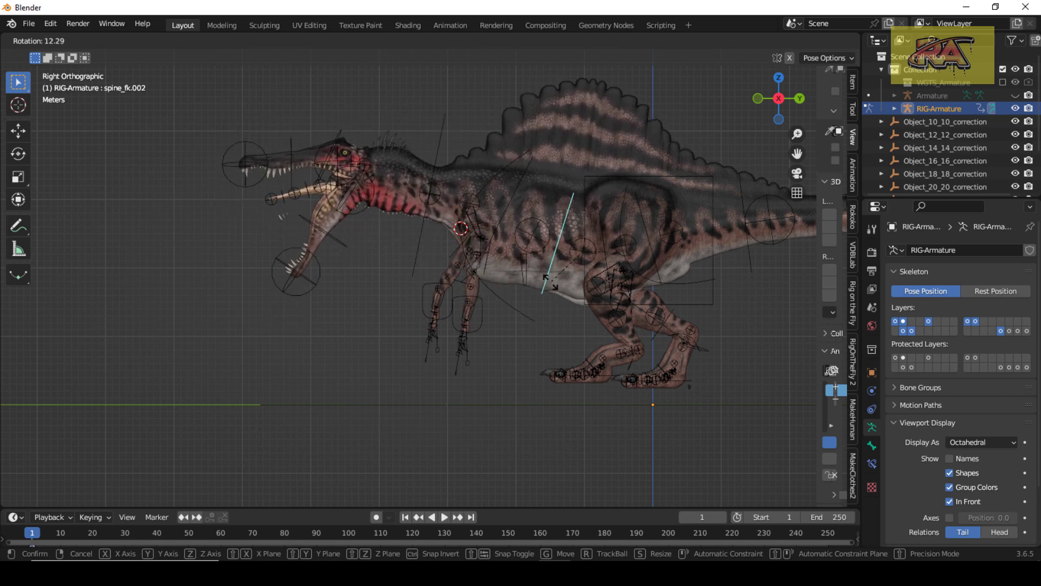
{"action": "left_click", "coordinate": [551, 288]}
{"action": "scroll", "coordinate": [611, 278], "scroll_direction": "down", "scroll_amount": 3}
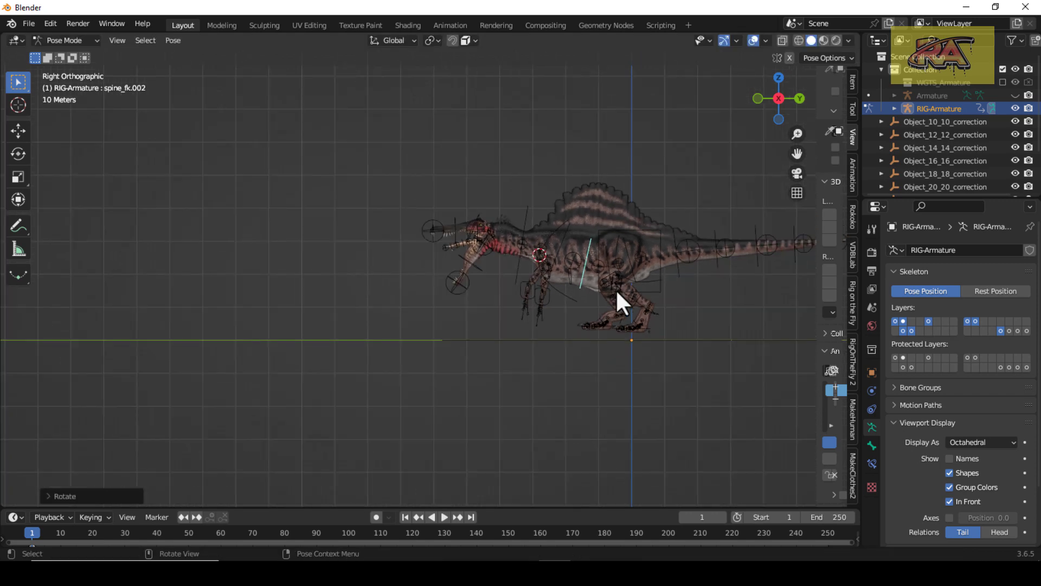
{"action": "left_click_drag", "start_coordinate": [797, 156], "coordinate": [654, 147]}
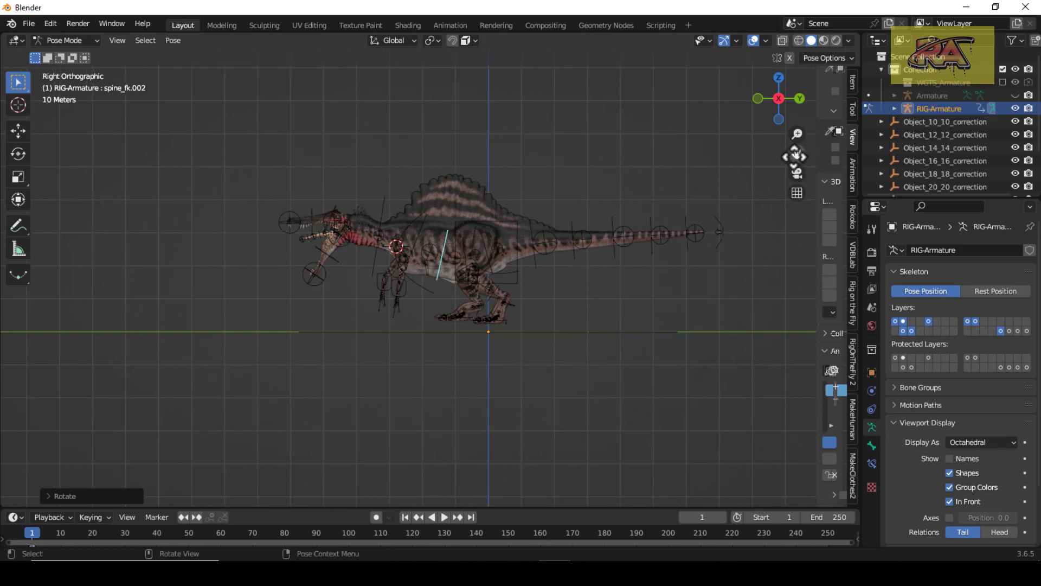